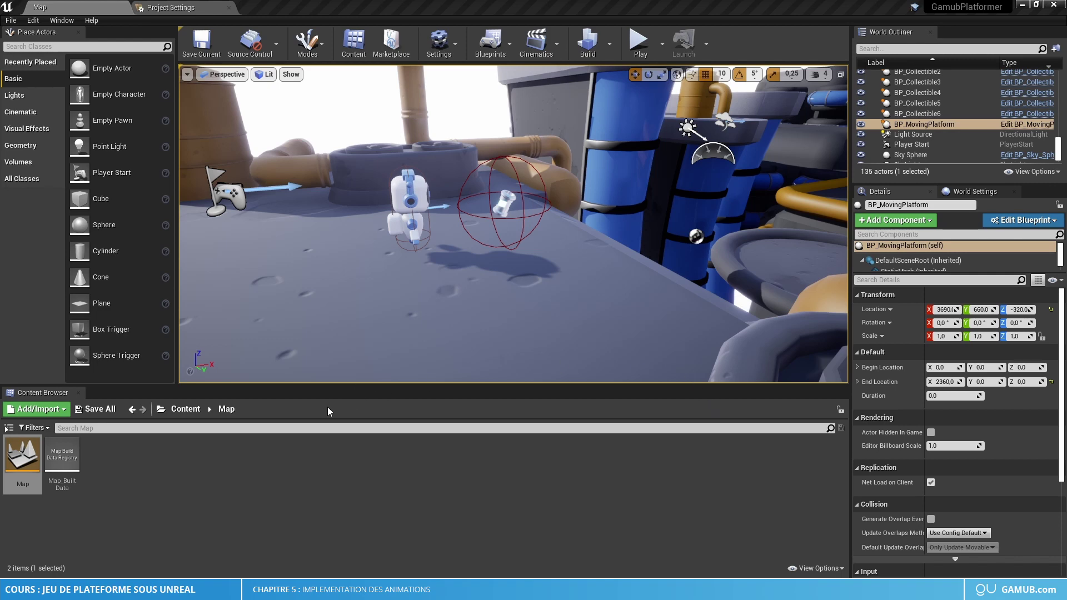
Browse to the Content/Meshes/Character folder to look at the character's assets
{"action": "left_click", "coordinate": [185, 409]}
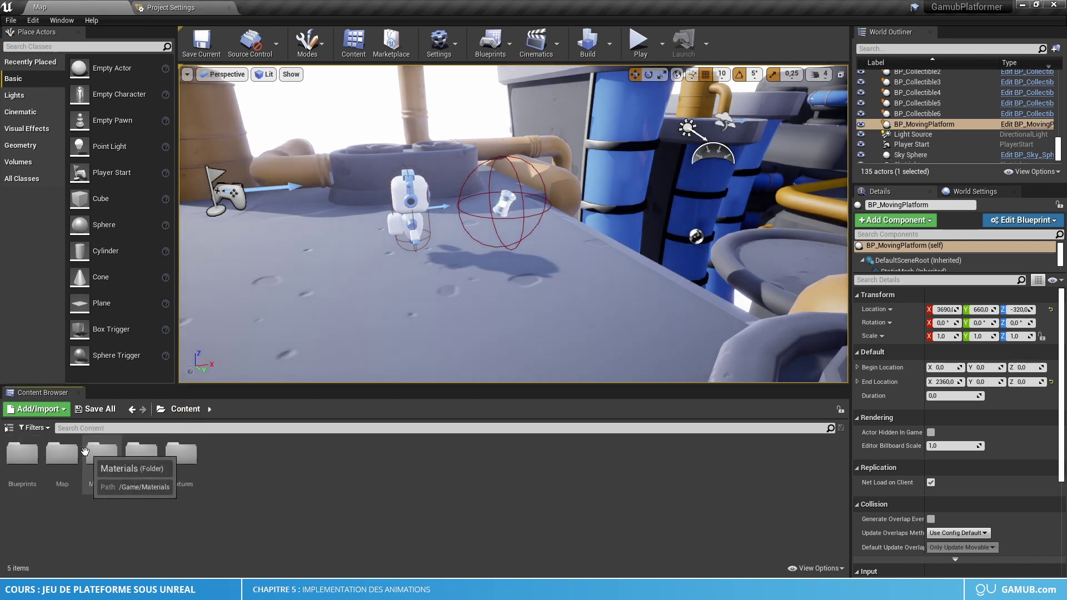
{"action": "double_click", "coordinate": [142, 456]}
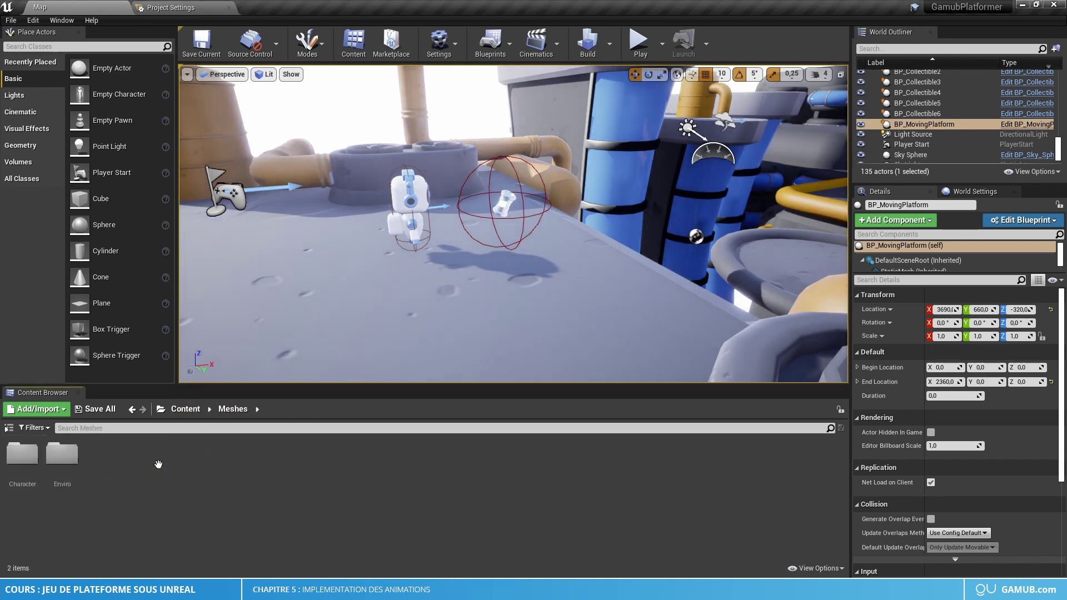
{"action": "double_click", "coordinate": [22, 456]}
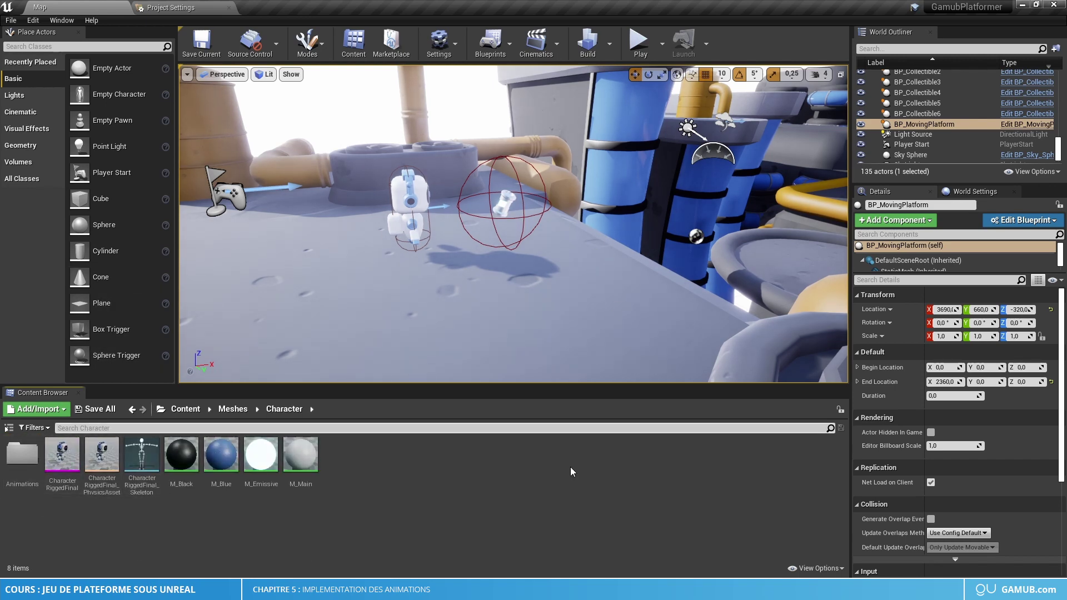
{"action": "key", "text": "f"}
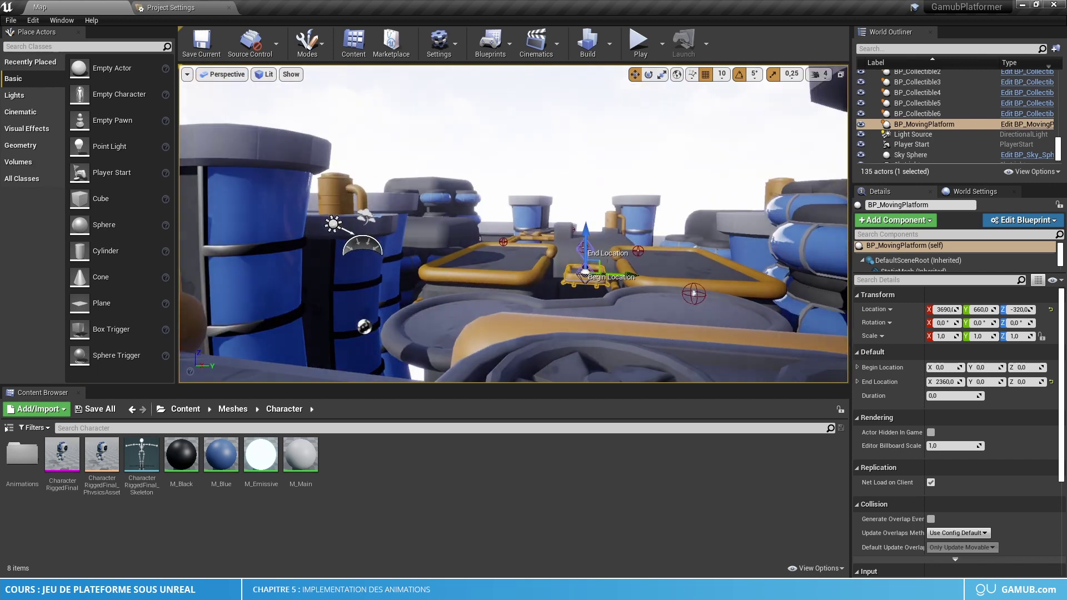
Open the Anim_Idle sequence from Content/Meshes/Character/Animations and preview it on the robot character
{"action": "left_click", "coordinate": [186, 409]}
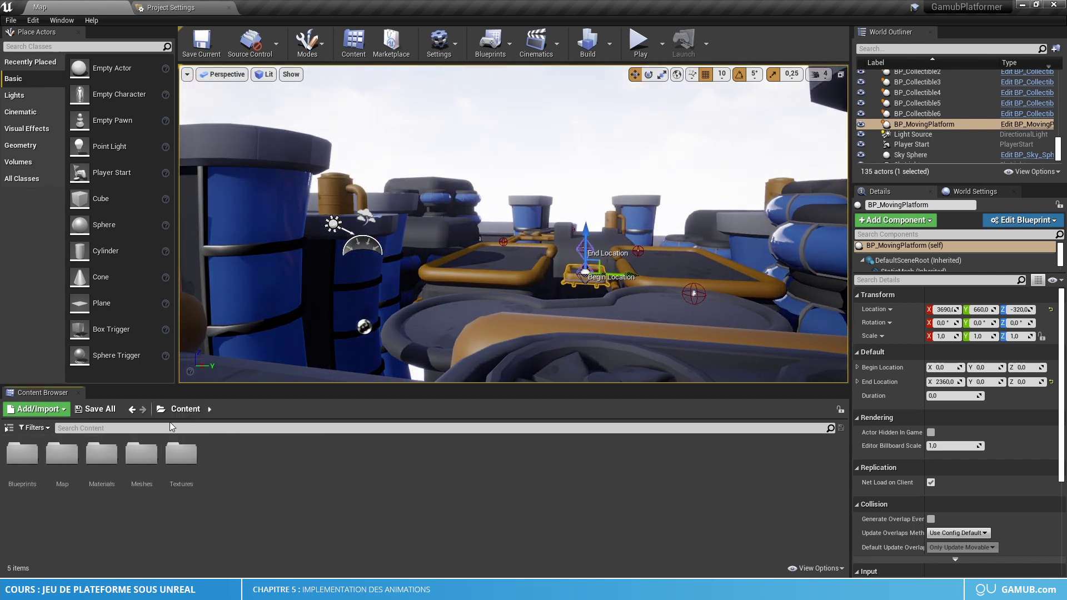
{"action": "double_click", "coordinate": [146, 455]}
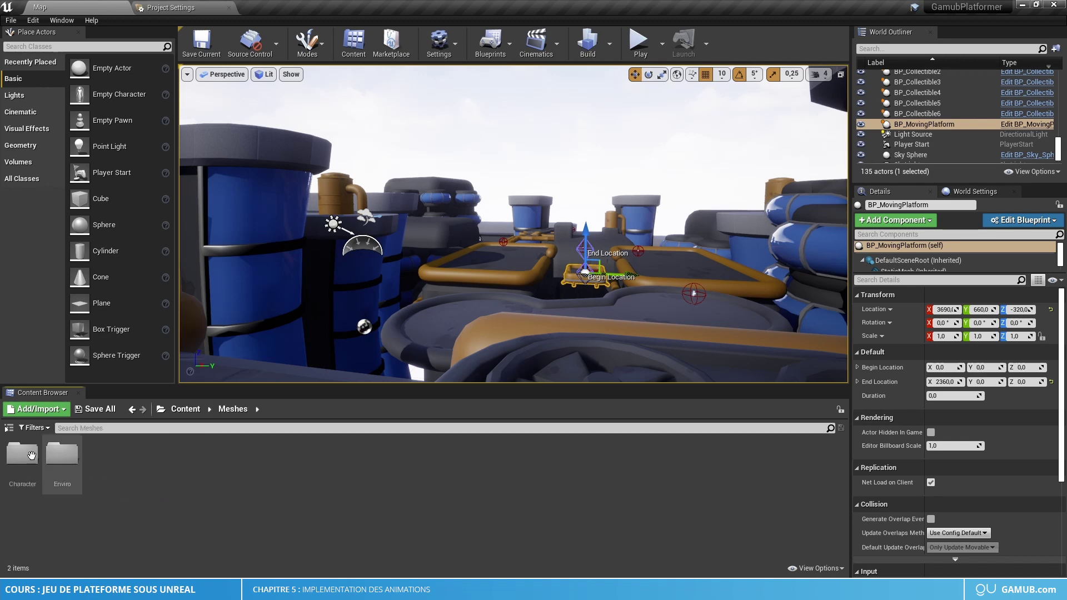
{"action": "double_click", "coordinate": [26, 455]}
{"action": "double_click", "coordinate": [29, 456]}
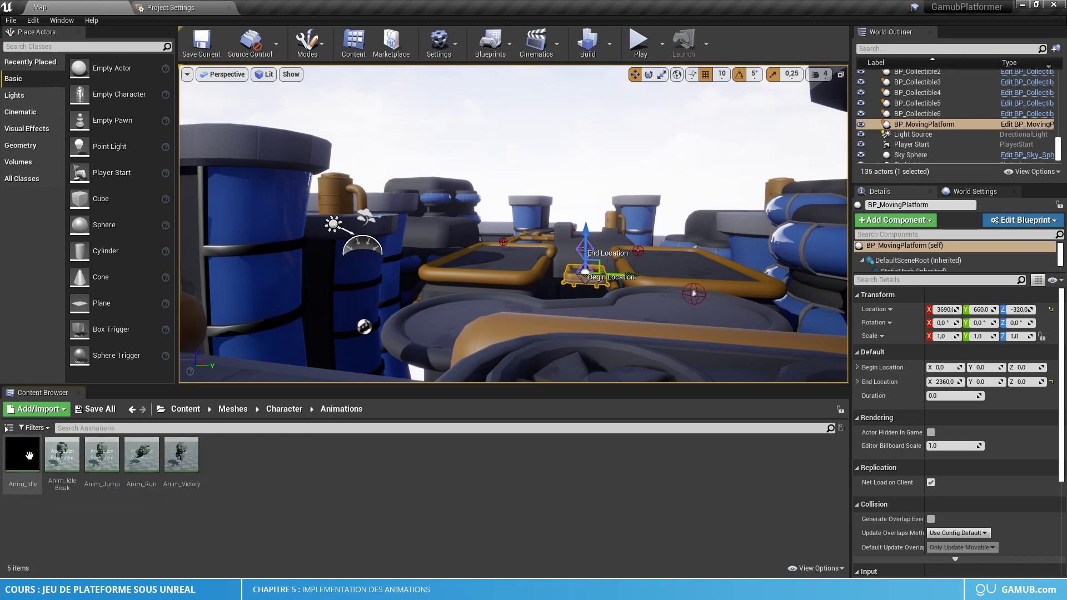
{"action": "double_click", "coordinate": [26, 457]}
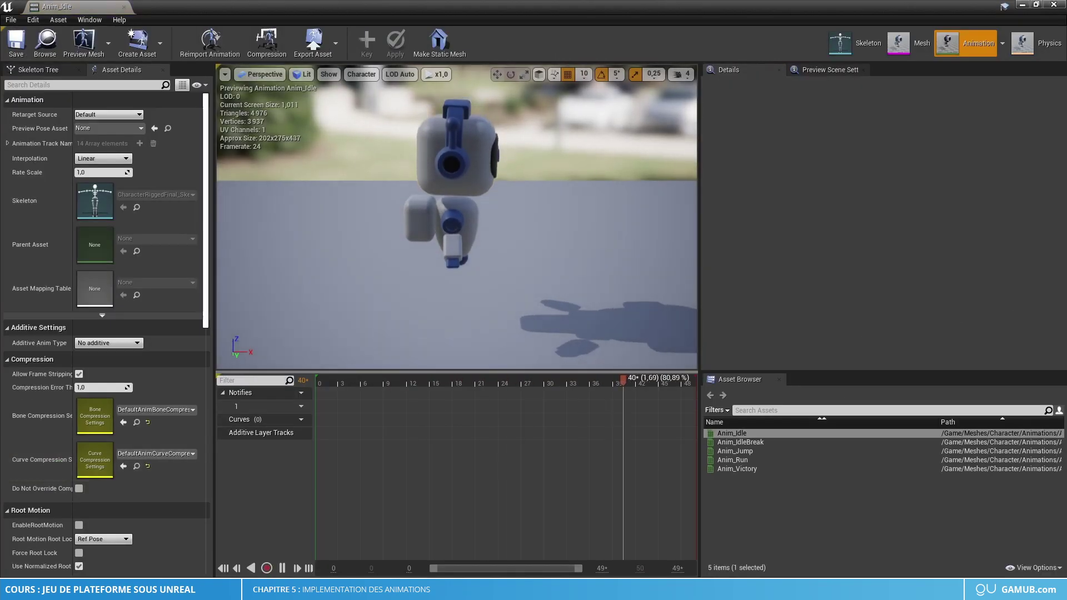
{"action": "right_click_drag", "start_coordinate": [371, 323], "coordinate": [328, 321]}
{"action": "right_click_drag", "start_coordinate": [474, 243], "coordinate": [447, 234]}
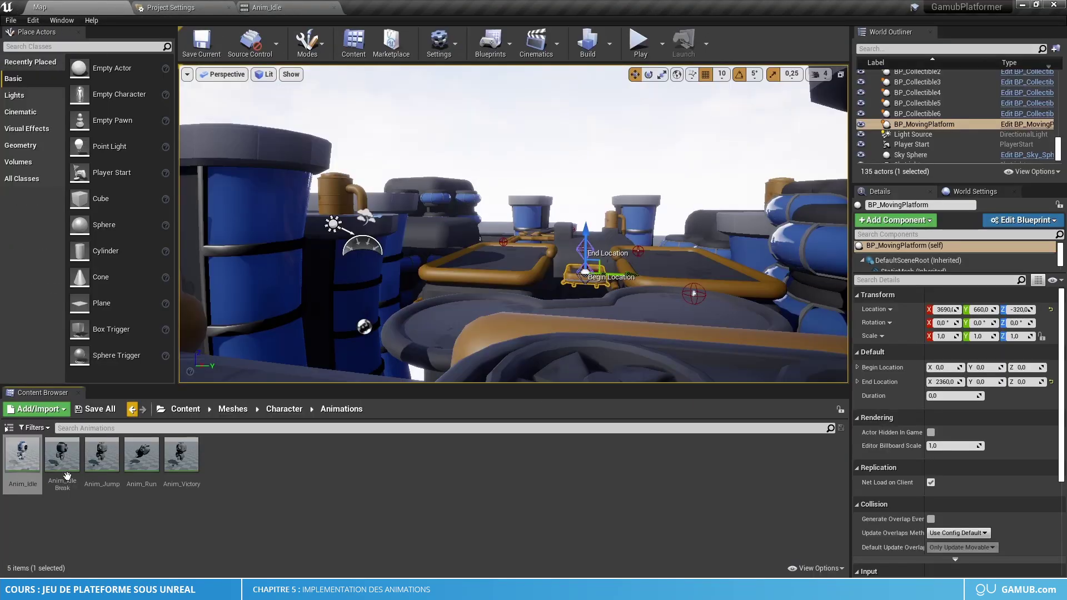
Preview the character's other sequences one after another: Anim_IdleBreak, Anim_Jump, Anim_Run and Anim_Victory
{"action": "double_click", "coordinate": [63, 456]}
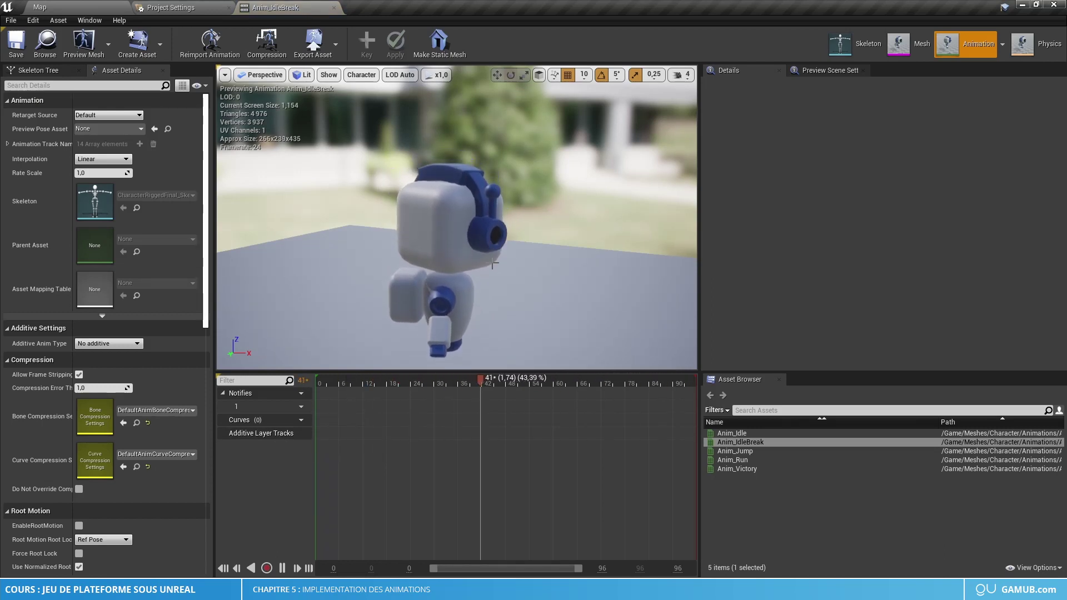
{"action": "double_click", "coordinate": [734, 450]}
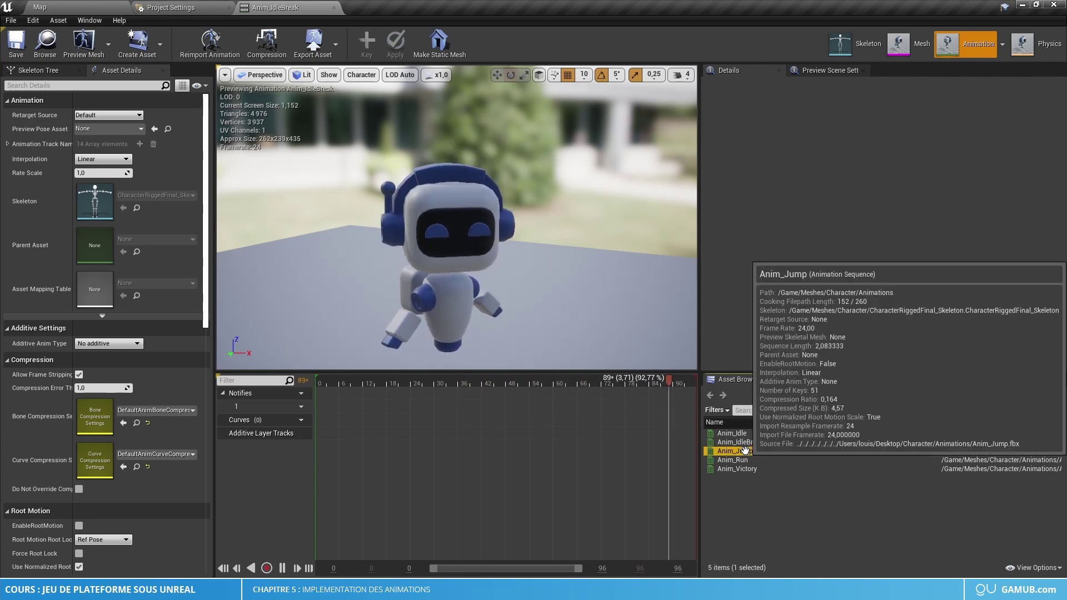
{"action": "double_click", "coordinate": [745, 461]}
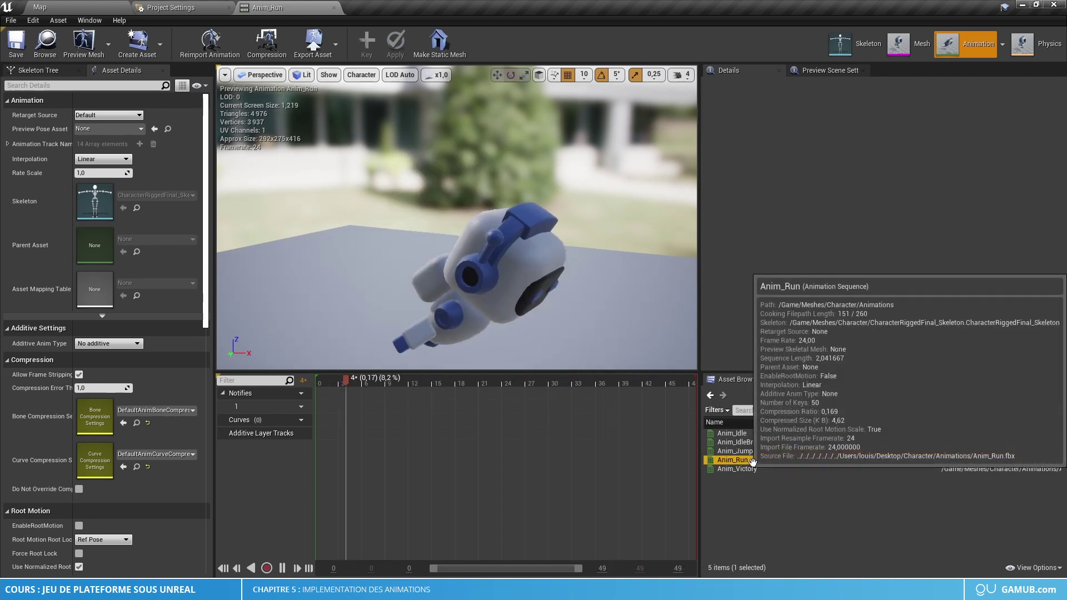
{"action": "double_click", "coordinate": [760, 468]}
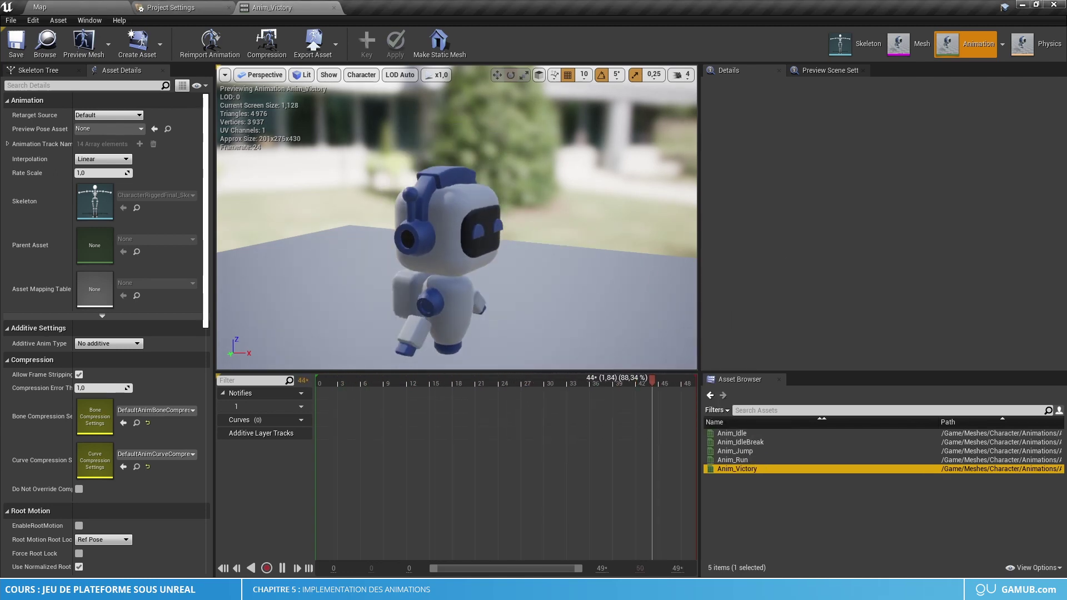
Return to the Map level and go to the Content/Blueprints/Characters folder
{"action": "left_click", "coordinate": [65, 9]}
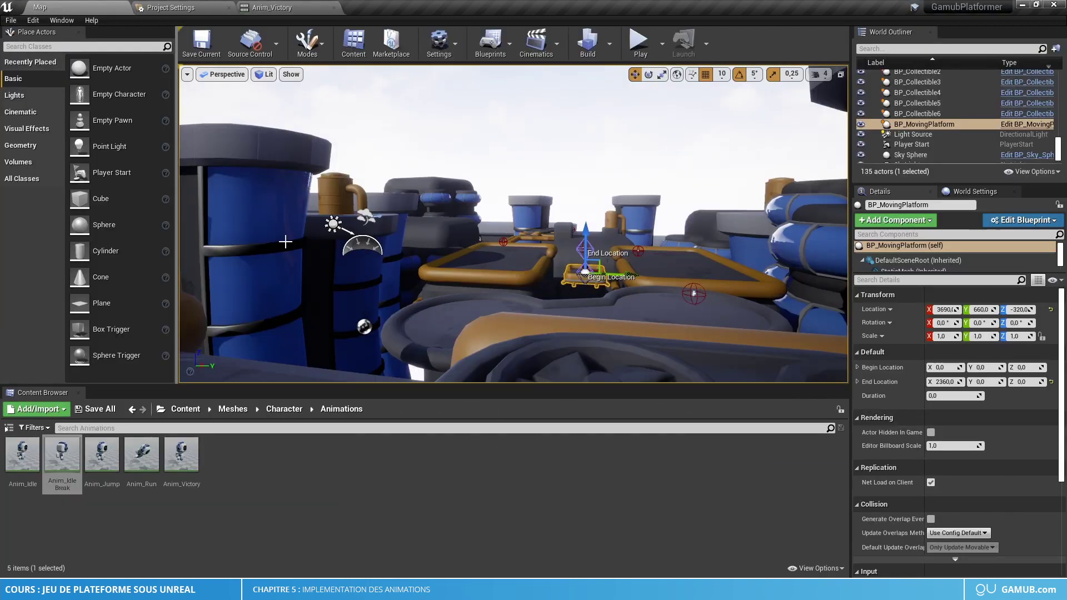
{"action": "left_click", "coordinate": [185, 409]}
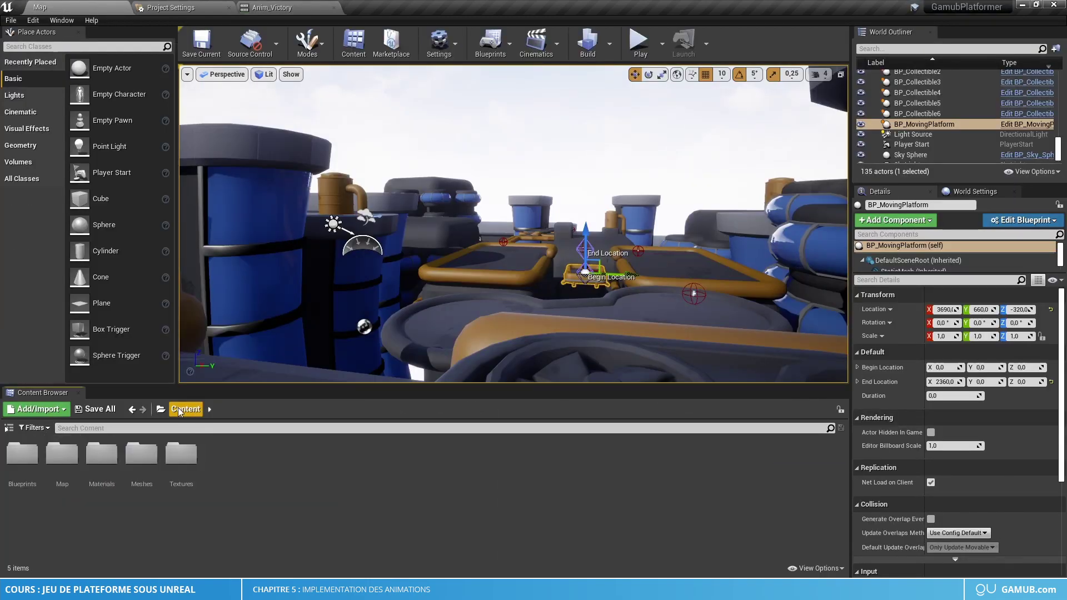
{"action": "double_click", "coordinate": [33, 455]}
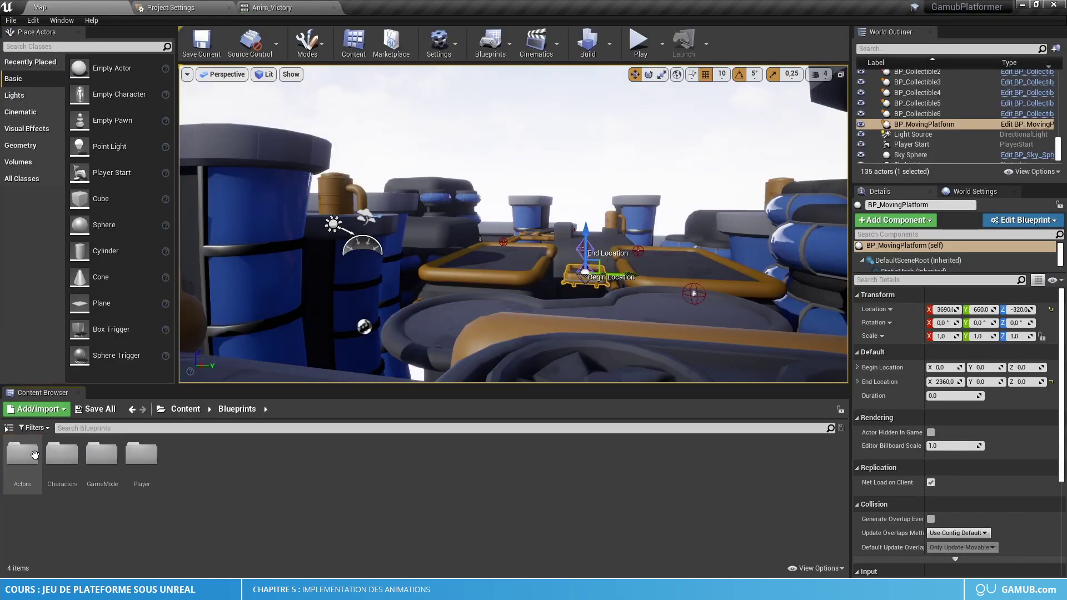
{"action": "double_click", "coordinate": [62, 455]}
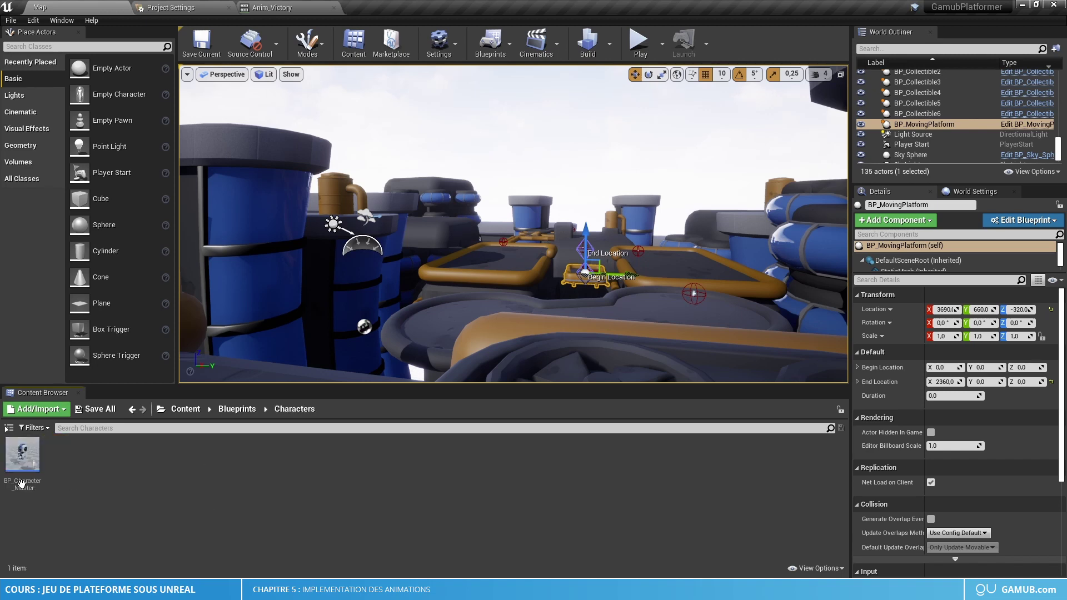
{"action": "left_click", "coordinate": [12, 463]}
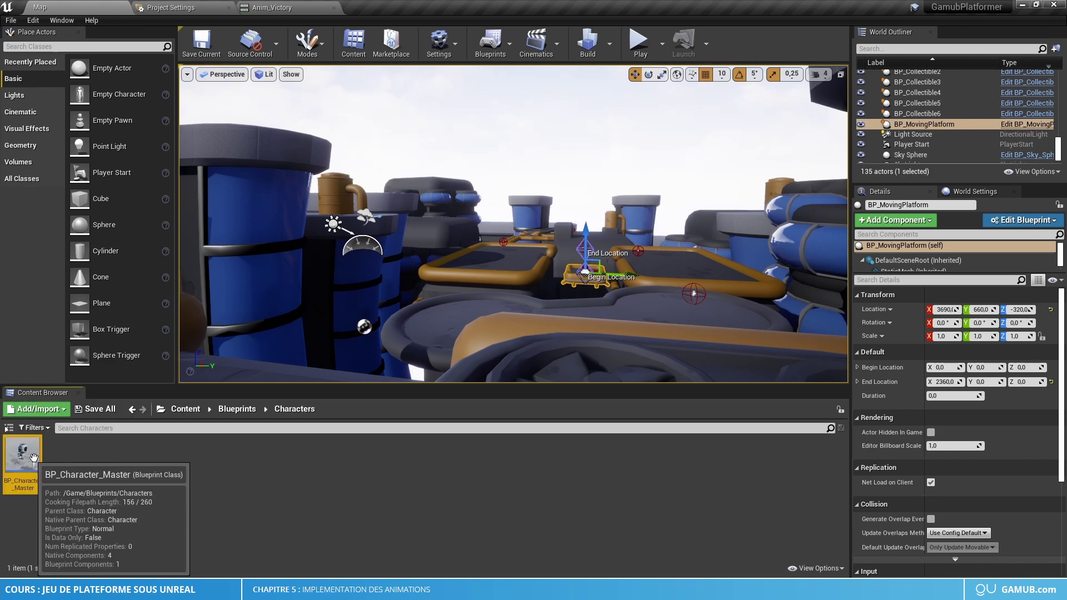
Create an Animation Blueprint targeting the CharacterRiggedFinal skeleton and name it ANMBP_Character_Master
{"action": "right_click", "coordinate": [76, 457]}
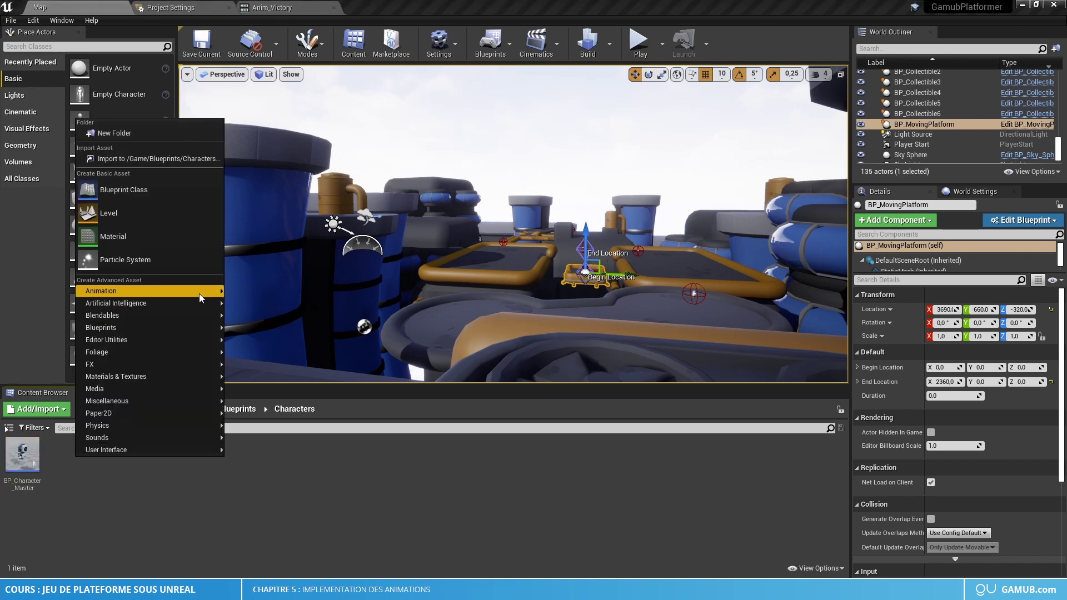
{"action": "mouse_move", "coordinate": [199, 294]}
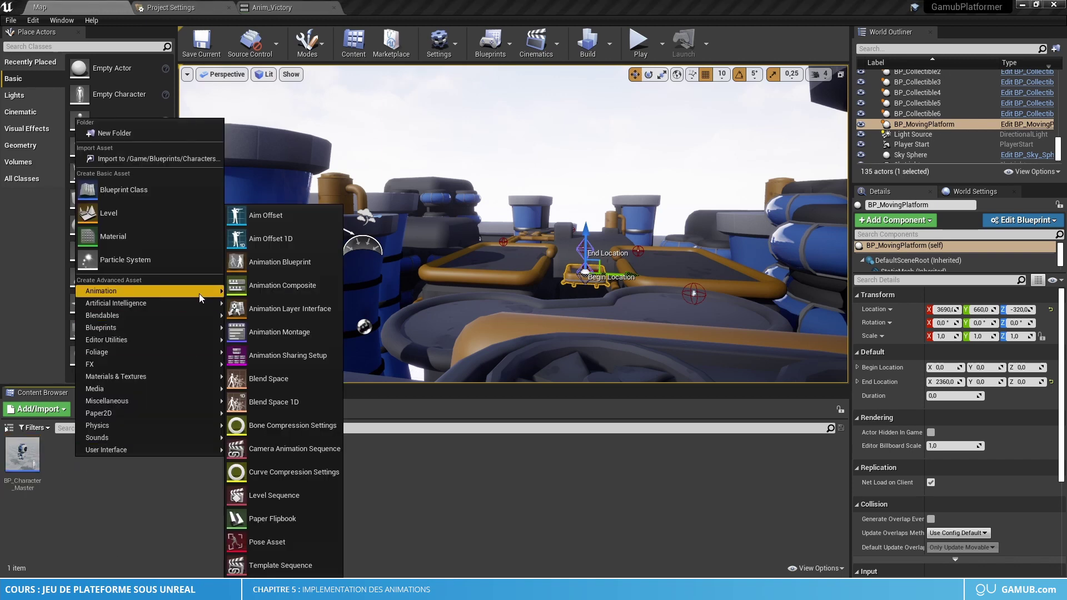
{"action": "left_click", "coordinate": [298, 268]}
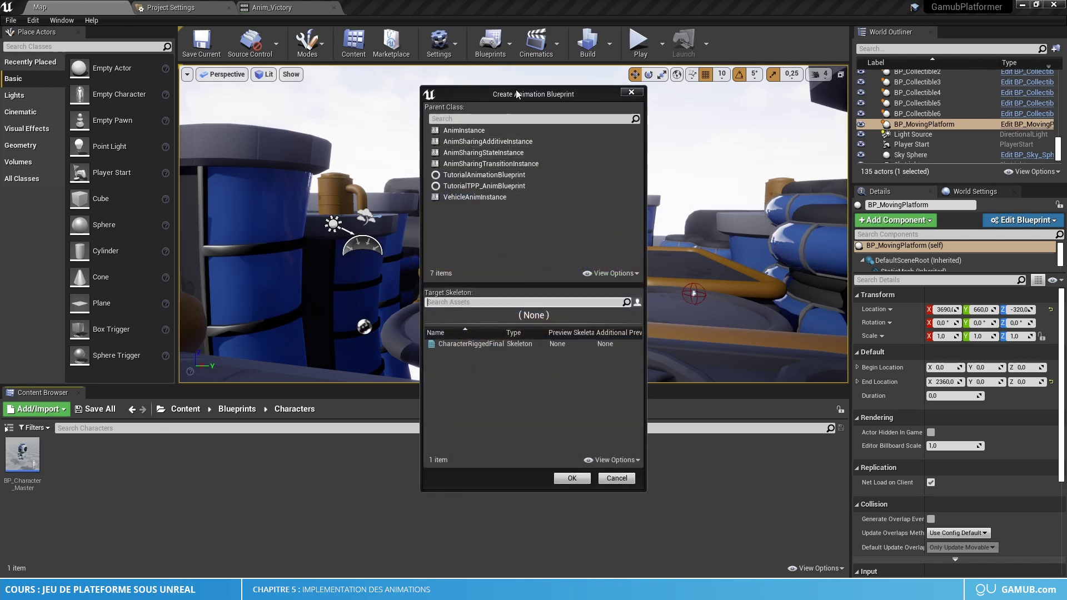
{"action": "left_click", "coordinate": [470, 344]}
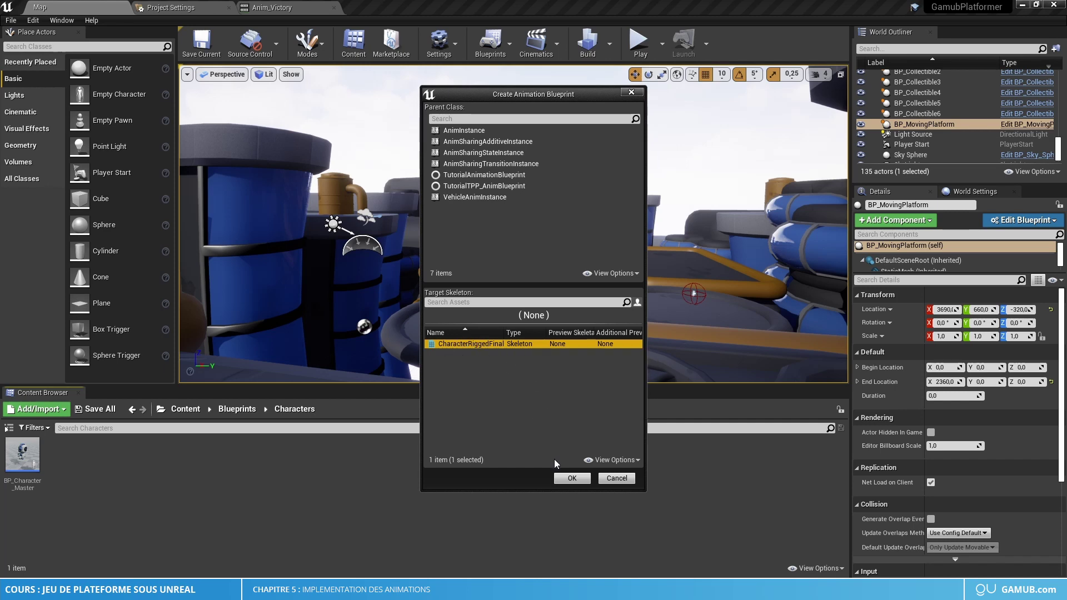
{"action": "left_click", "coordinate": [572, 479]}
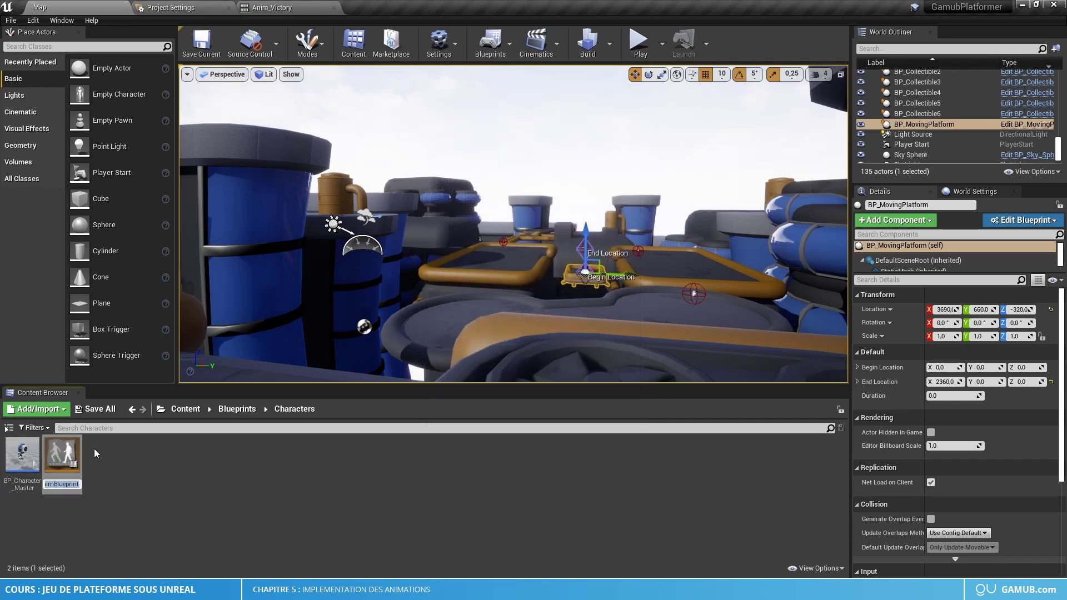
{"action": "type", "text": "ANMBP"}
{"action": "type", "text": "_"}
{"action": "type", "text": "Character_"}
{"action": "type", "text": "Master"}
{"action": "key", "text": "Return"}
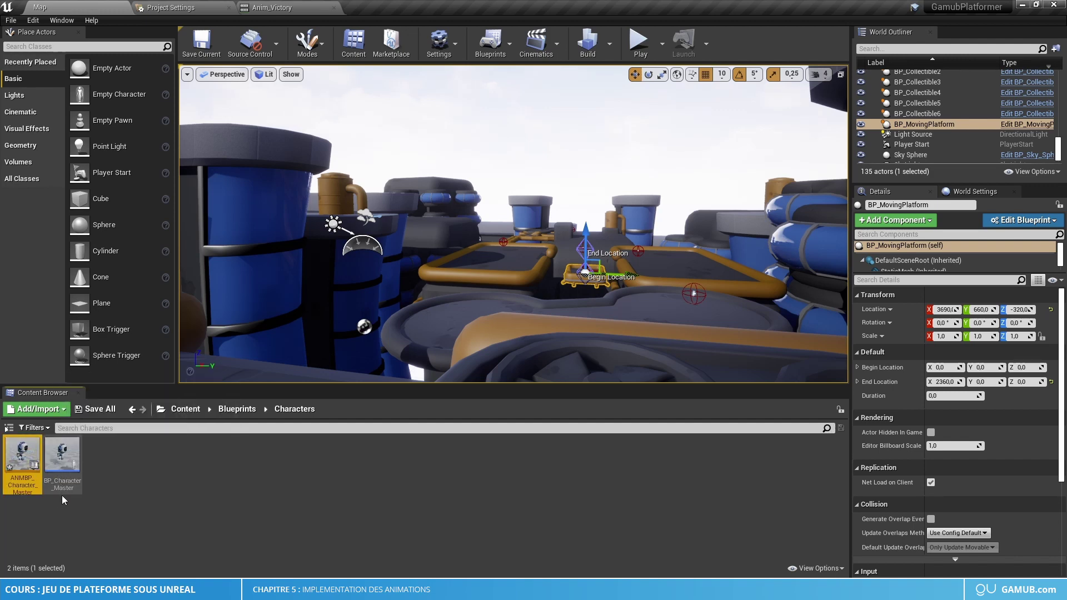
Open ANMBP_Character_Master and look over its Event Graph, then come back to the AnimGraph
{"action": "mouse_move", "coordinate": [77, 477]}
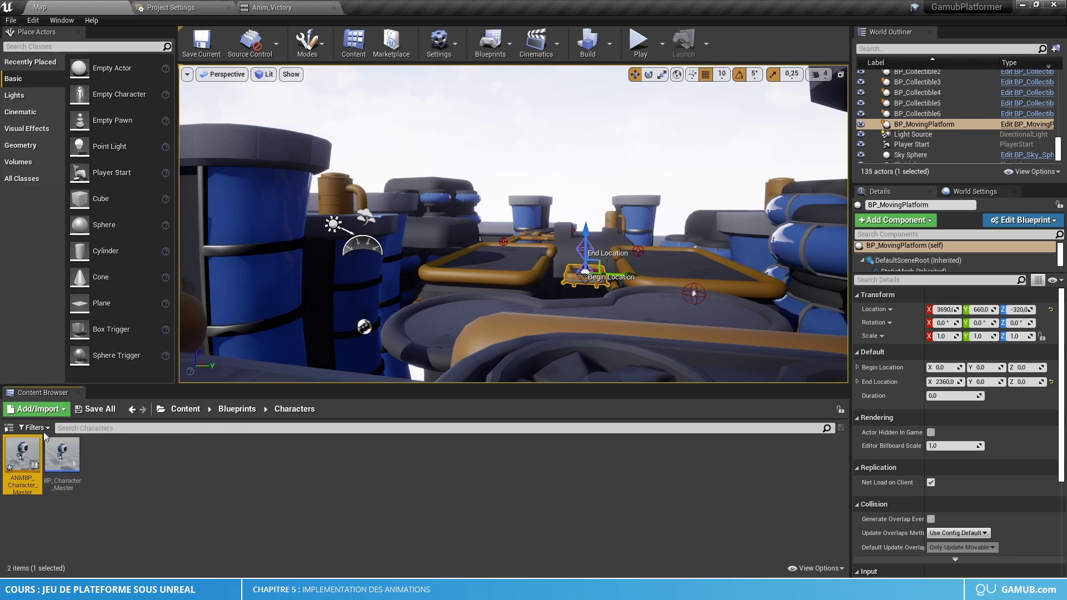
{"action": "double_click", "coordinate": [22, 454]}
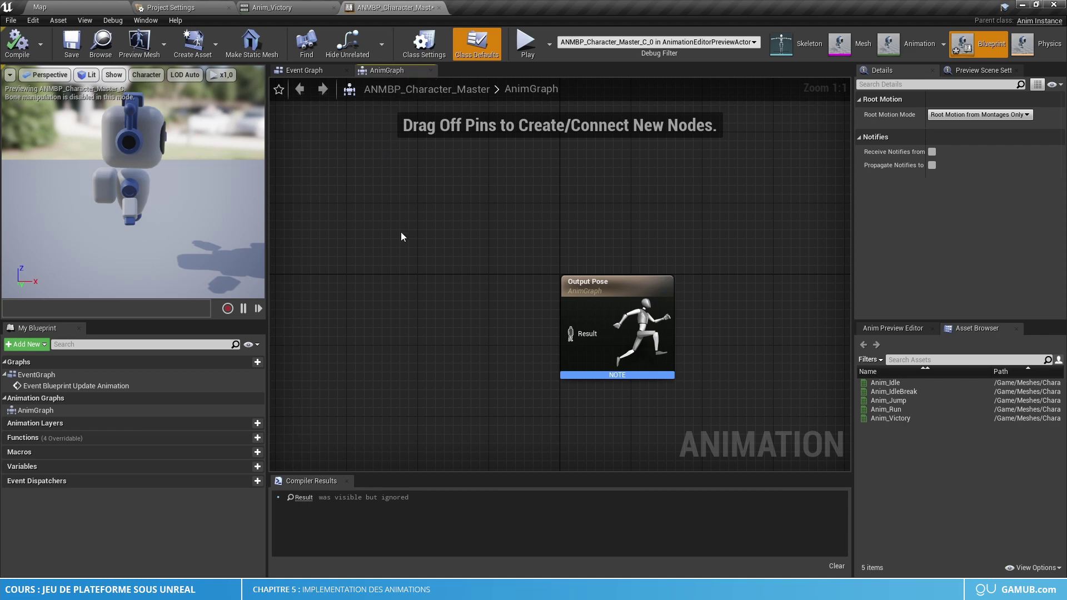
{"action": "left_click", "coordinate": [311, 70]}
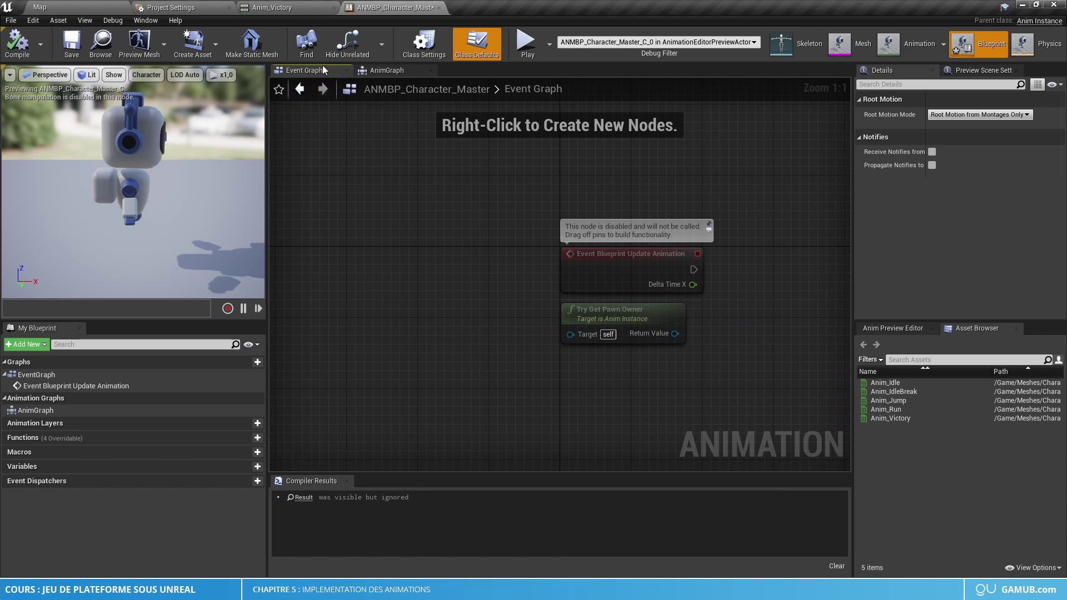
{"action": "left_click", "coordinate": [391, 69]}
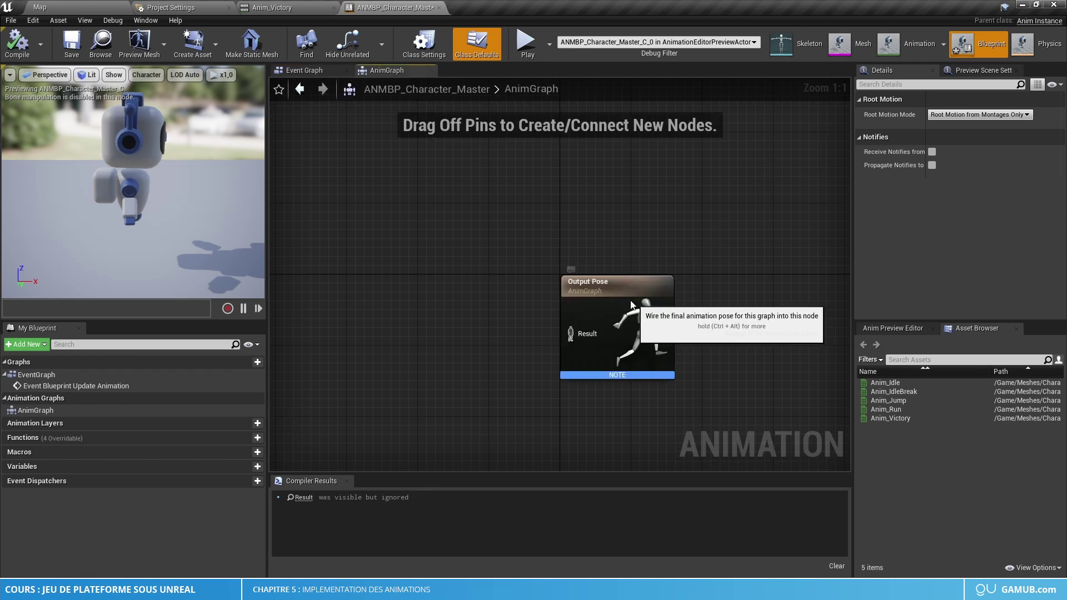
Add the Anim_Idle sequence to the AnimGraph and connect its pose to the Result of Output Pose
{"action": "left_click_drag", "start_coordinate": [631, 304], "coordinate": [657, 259]}
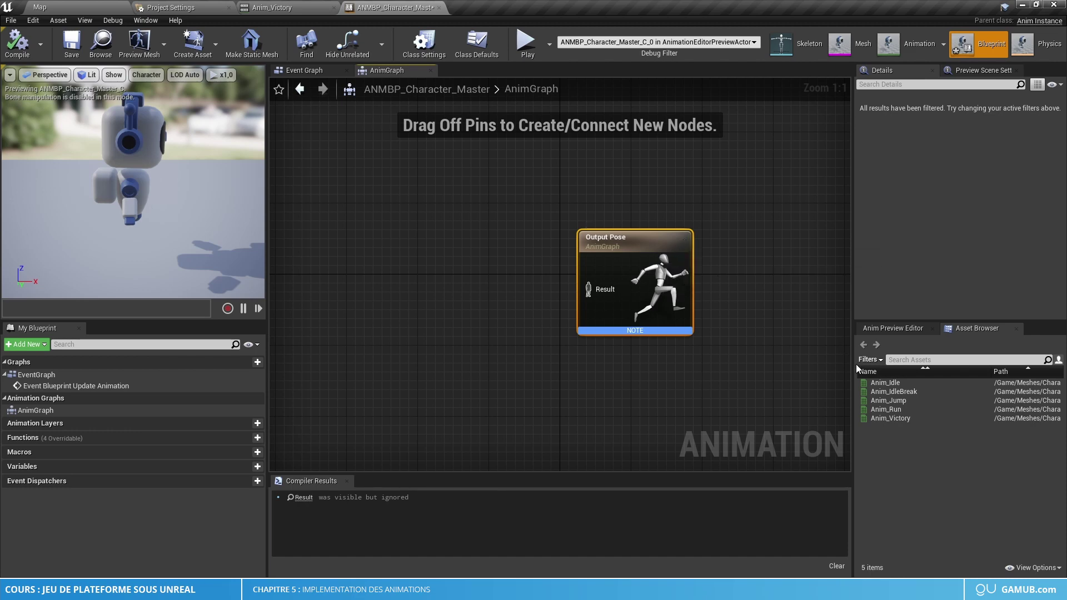
{"action": "left_click_drag", "start_coordinate": [885, 383], "coordinate": [364, 266]}
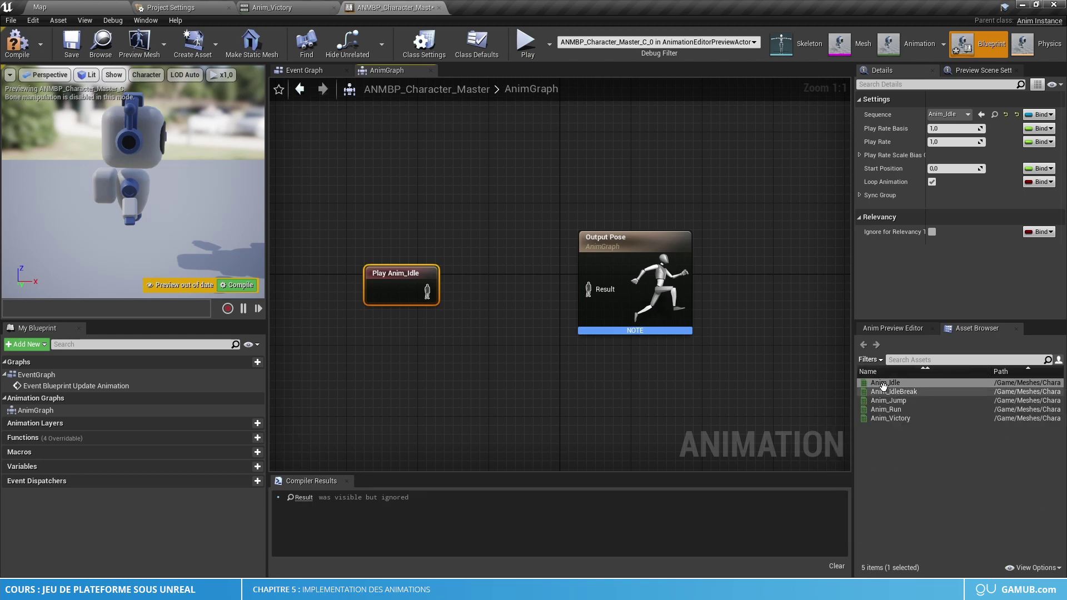
{"action": "mouse_move", "coordinate": [898, 383]}
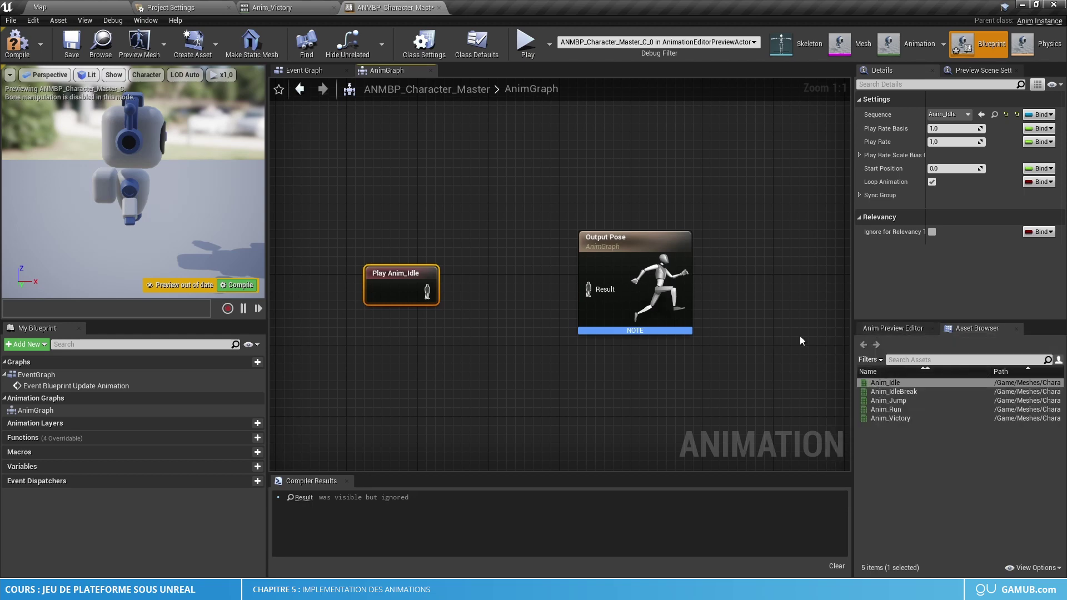
{"action": "left_click_drag", "start_coordinate": [427, 291], "coordinate": [603, 295]}
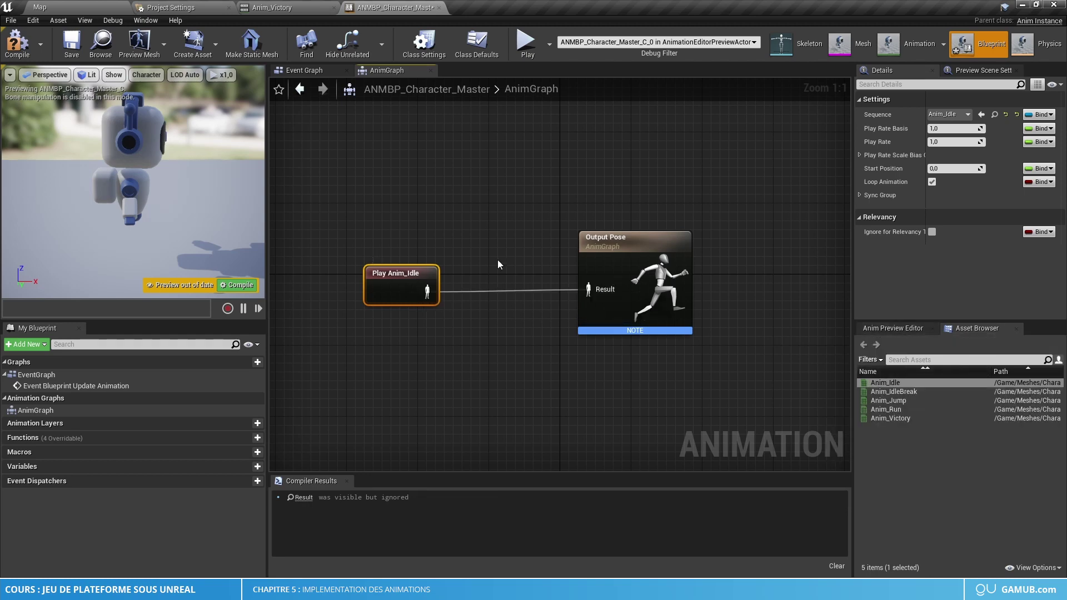
Compile the animation blueprint and view the idling robot from the front in the preview
{"action": "left_click", "coordinate": [16, 41]}
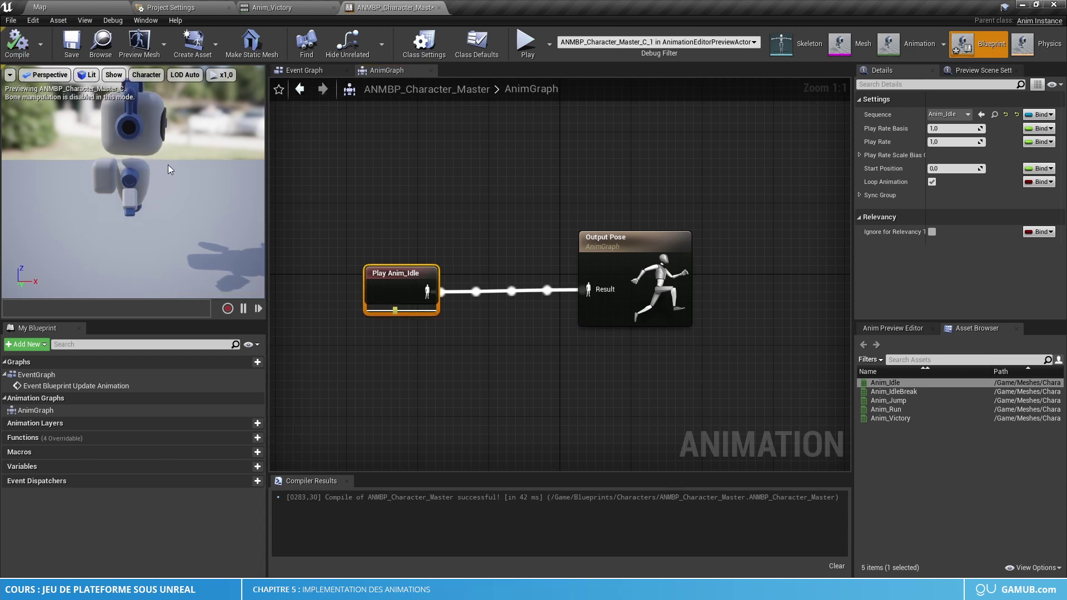
{"action": "right_click_drag", "start_coordinate": [168, 167], "coordinate": [190, 167]}
{"action": "key", "text": "d"}
{"action": "key", "text": "w"}
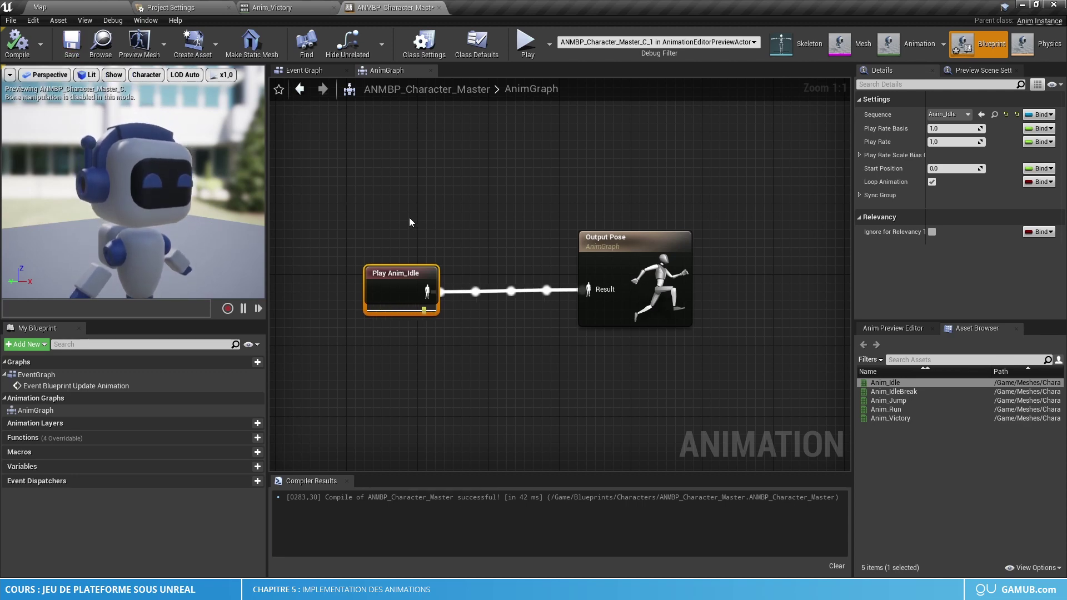
Replace the Play Anim_Idle node in the AnimGraph with a new state machine connected to the Result of Output Pose
{"action": "left_click_drag", "start_coordinate": [401, 238], "coordinate": [359, 326]}
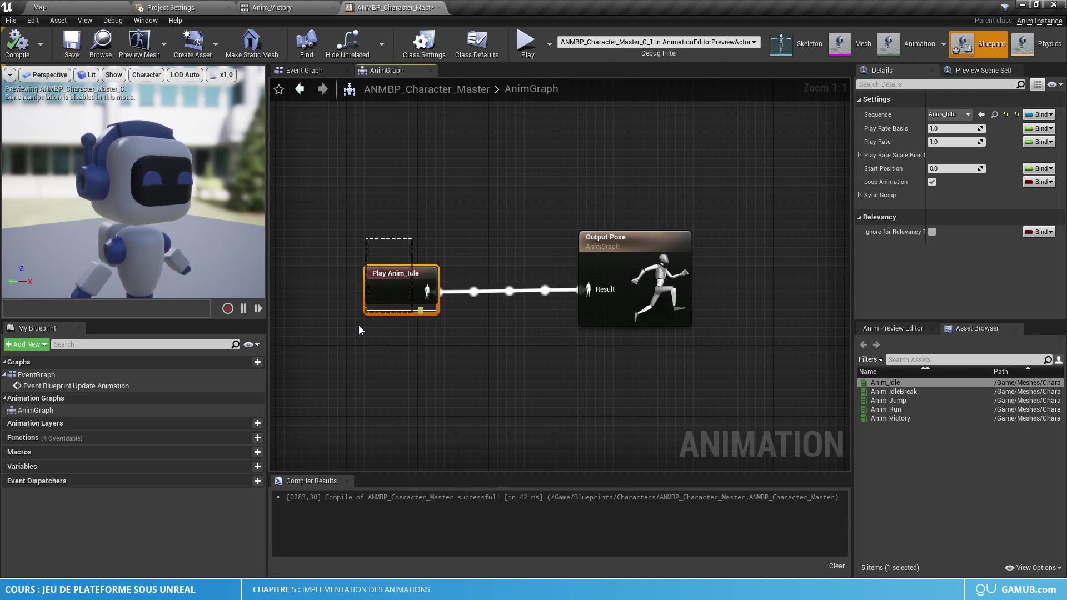
{"action": "key", "text": "Delete"}
{"action": "left_click_drag", "start_coordinate": [589, 289], "coordinate": [456, 285]}
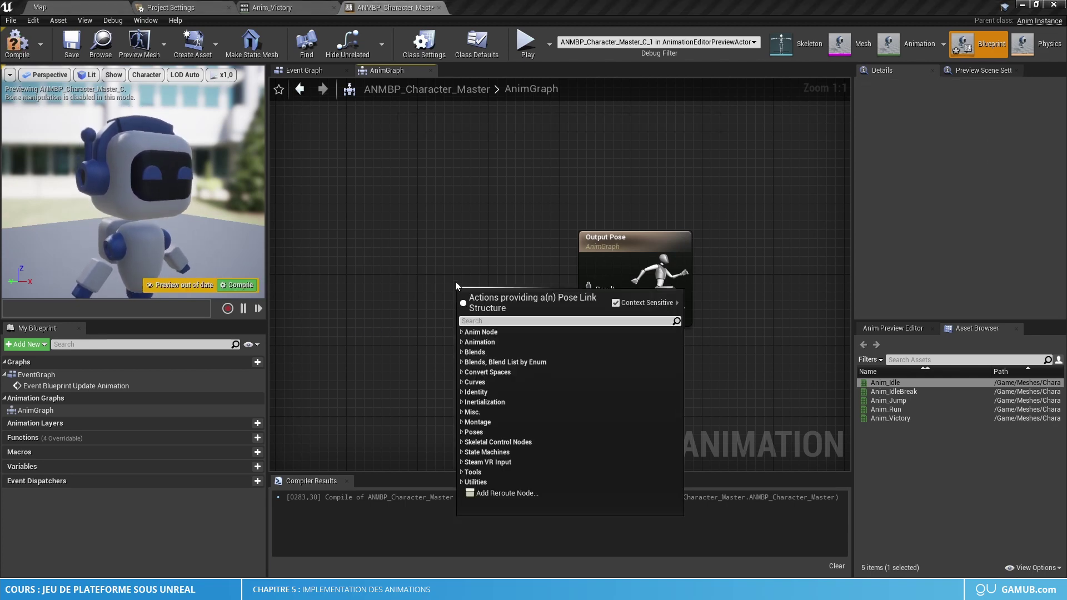
{"action": "type", "text": "state"}
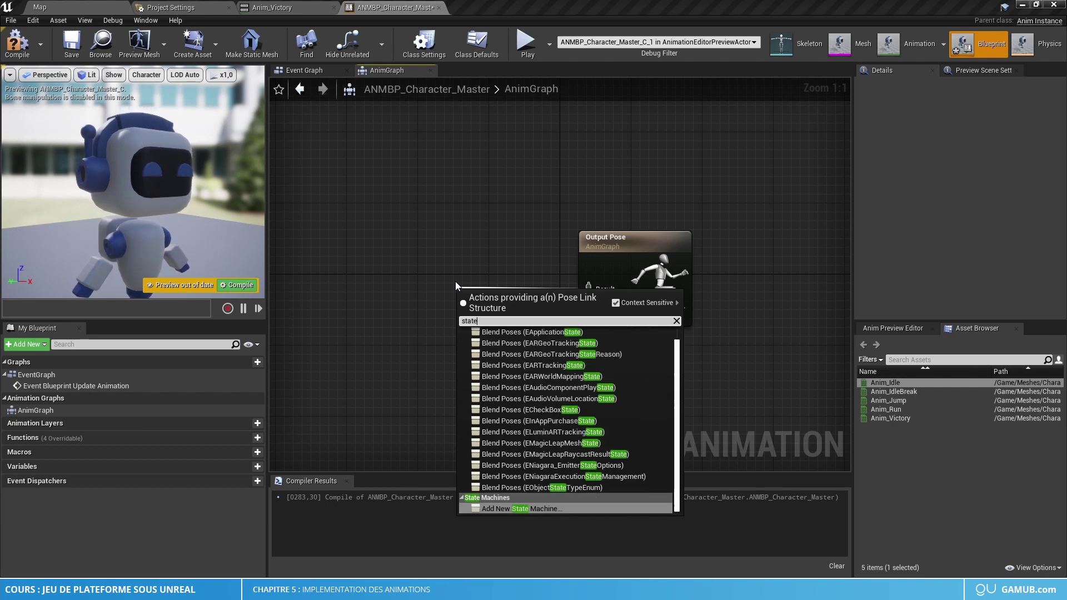
{"action": "type", "text": " ma"}
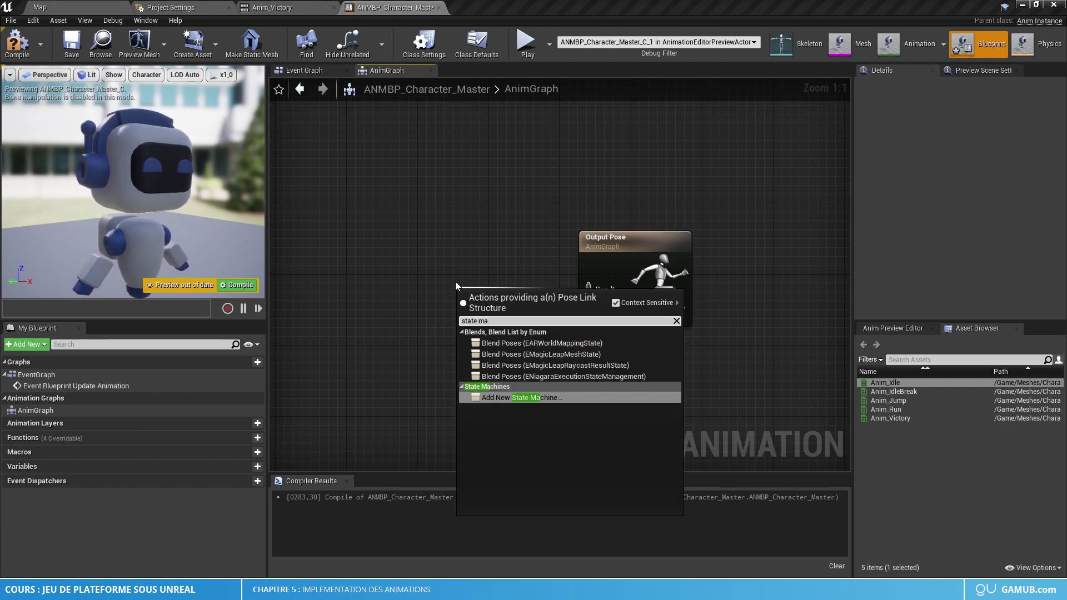
{"action": "key", "text": "Return"}
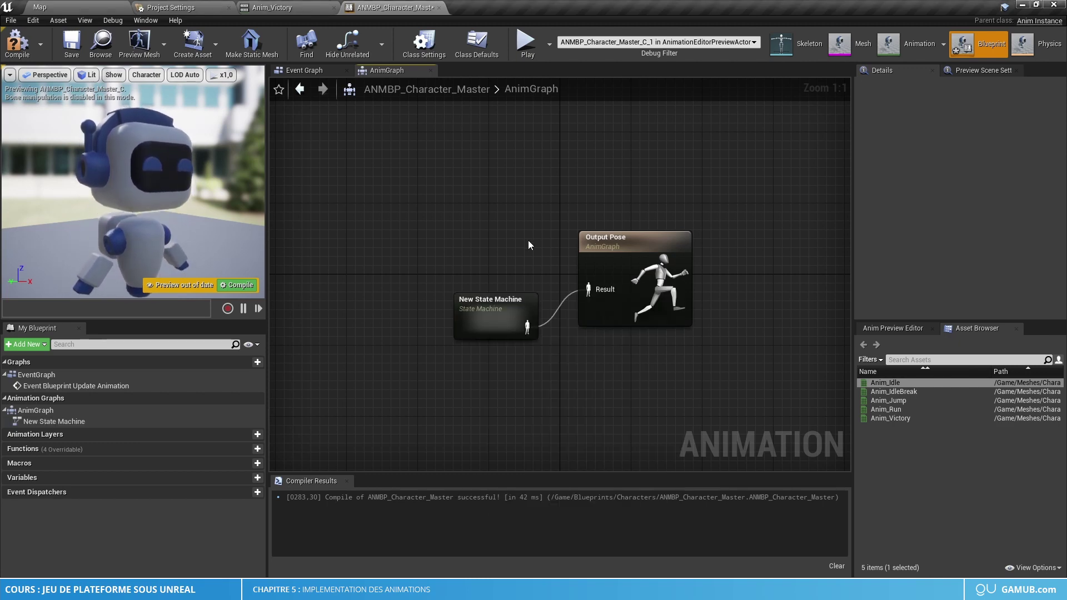
{"action": "left_click_drag", "start_coordinate": [487, 332], "coordinate": [432, 294]}
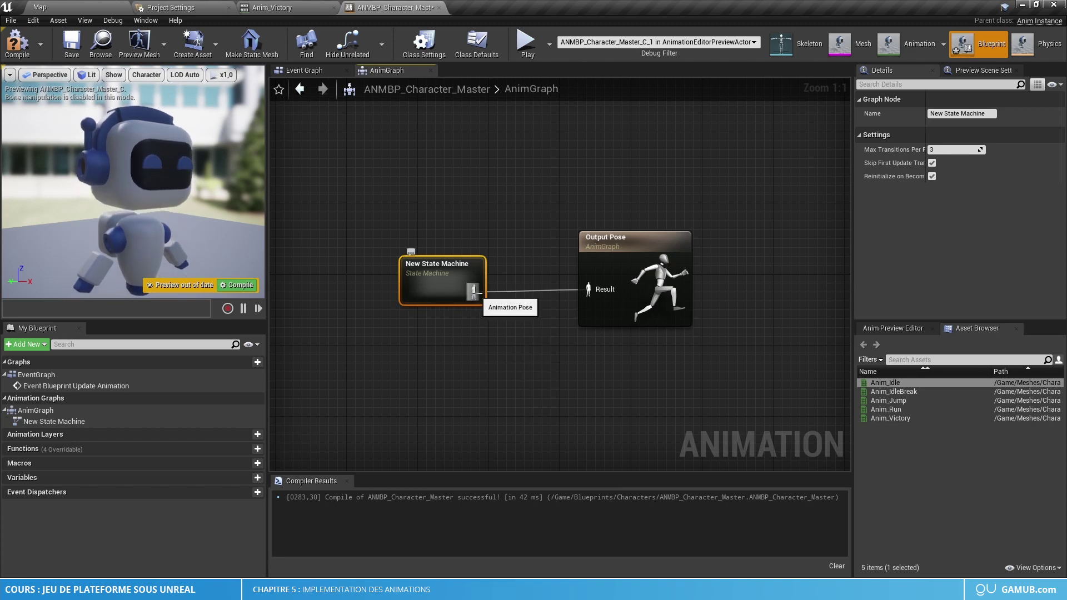
Rename the new state machine as Locomotion
{"action": "double_click", "coordinate": [443, 265]}
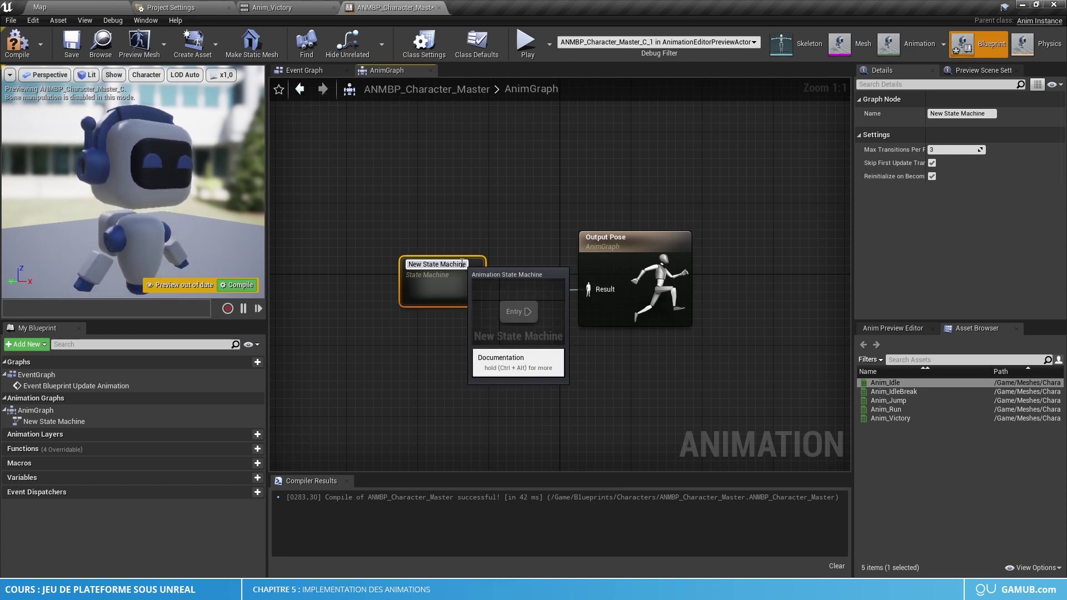
{"action": "type", "text": "Lo"}
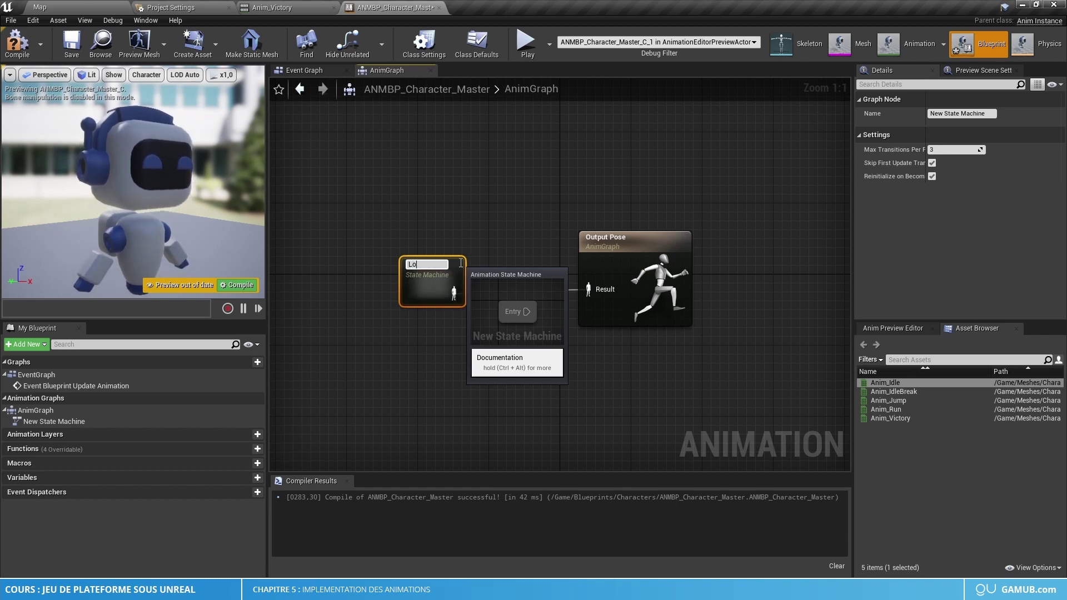
{"action": "type", "text": "comotion"}
{"action": "key", "text": "Return"}
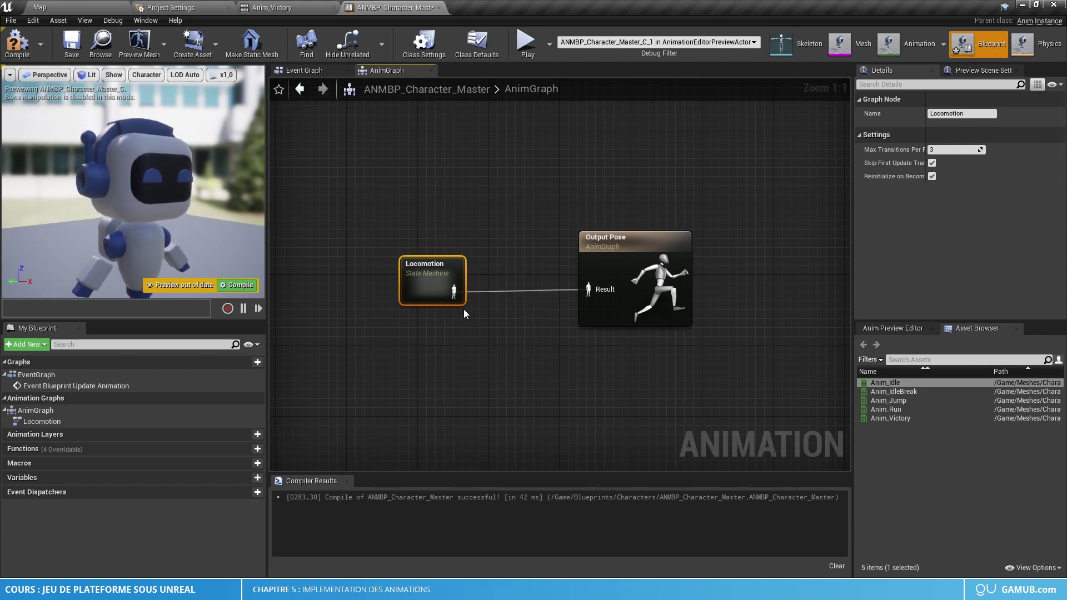
Inside the Locomotion state machine, add an Anim_Idle state connected from Entry and compile the blueprint
{"action": "double_click", "coordinate": [431, 292]}
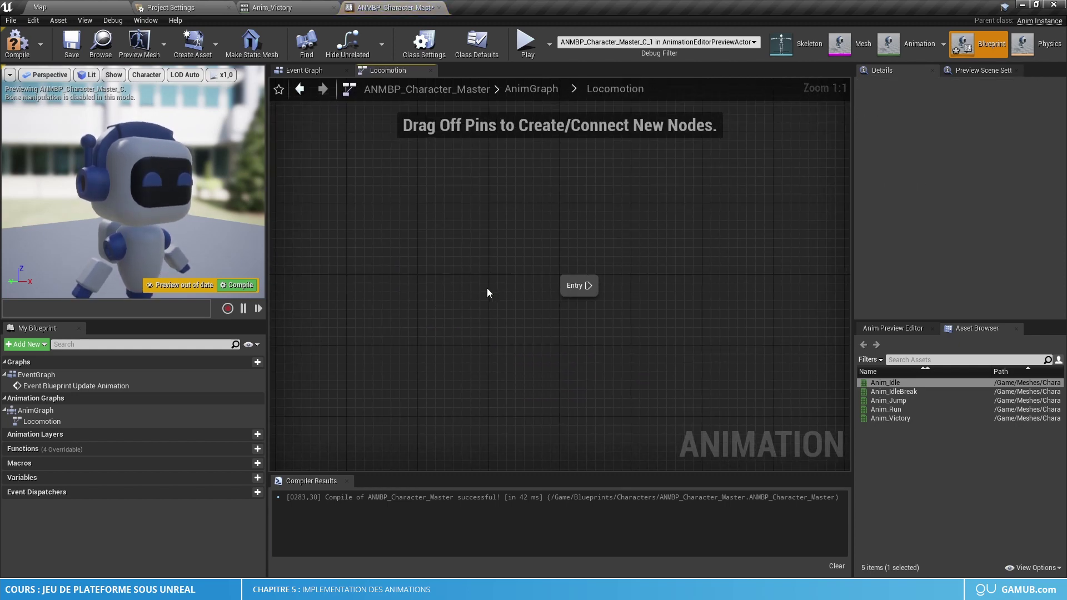
{"action": "right_click_drag", "start_coordinate": [618, 248], "coordinate": [467, 257]}
{"action": "left_click_drag", "start_coordinate": [382, 243], "coordinate": [496, 316]}
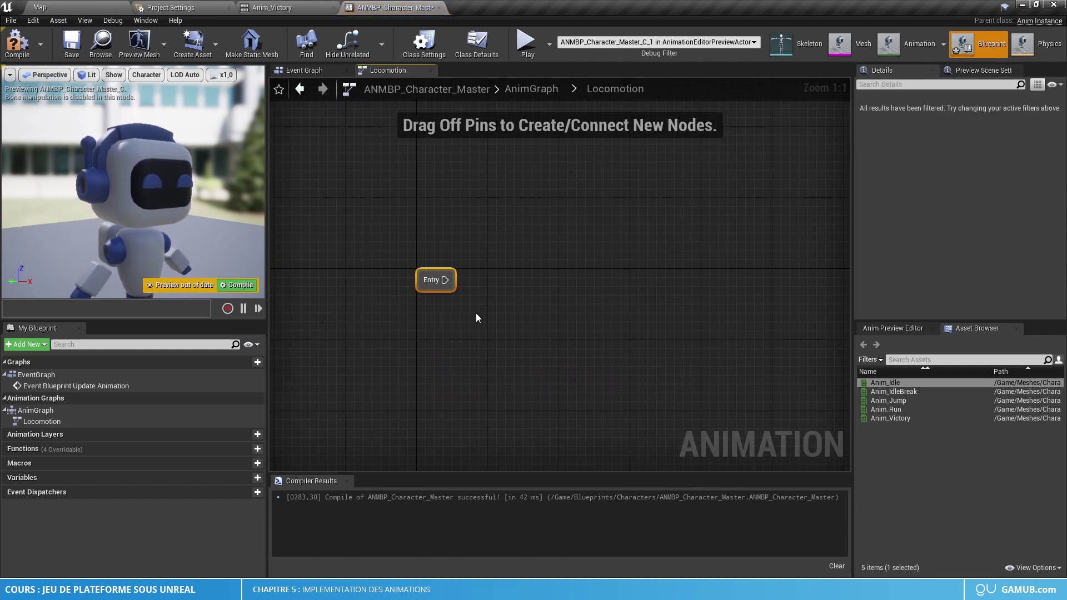
{"action": "left_click_drag", "start_coordinate": [370, 195], "coordinate": [526, 357]}
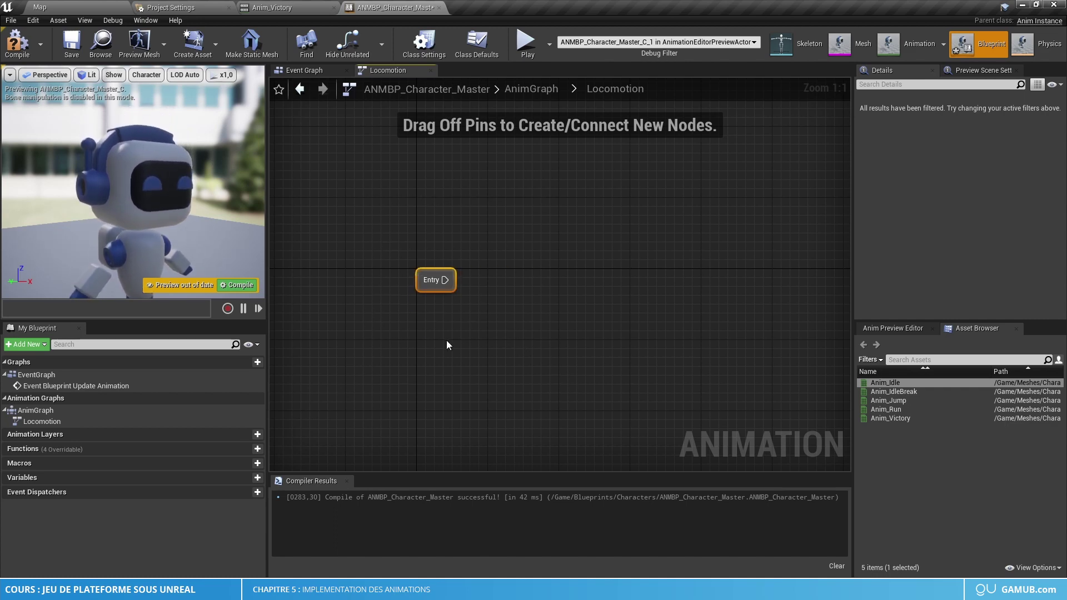
{"action": "left_click_drag", "start_coordinate": [359, 232], "coordinate": [534, 337]}
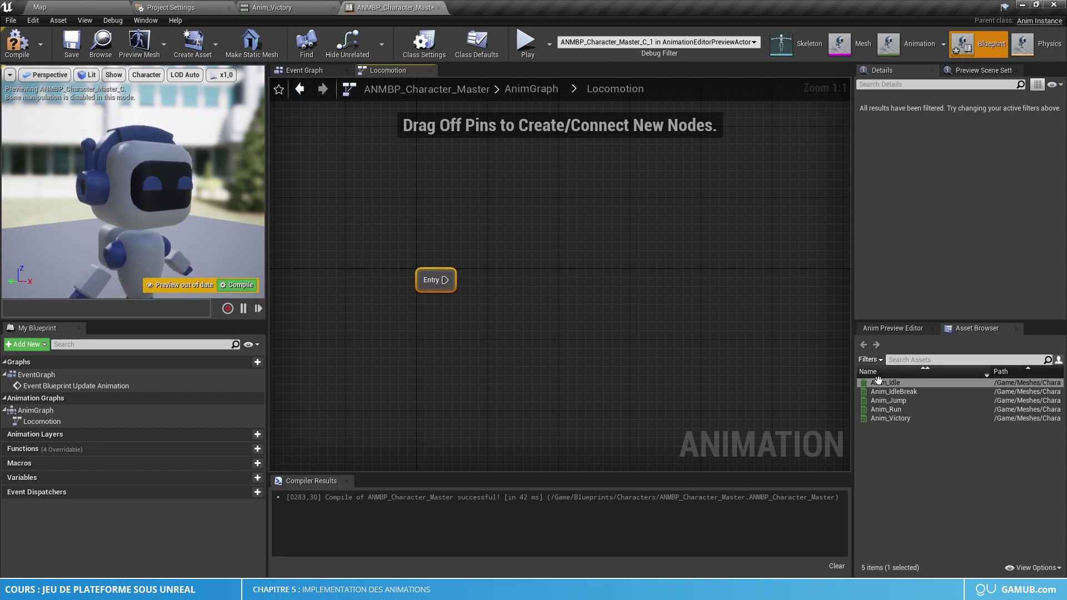
{"action": "left_click_drag", "start_coordinate": [885, 383], "coordinate": [507, 282]}
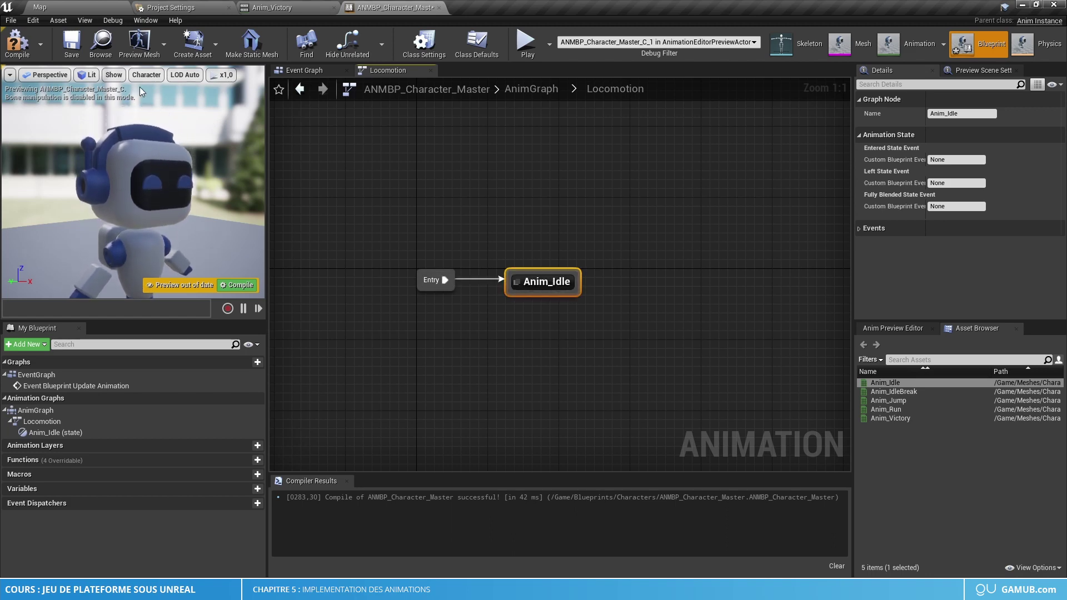
{"action": "left_click", "coordinate": [17, 42]}
{"action": "scroll", "coordinate": [184, 191], "scroll_direction": "down", "scroll_amount": 3}
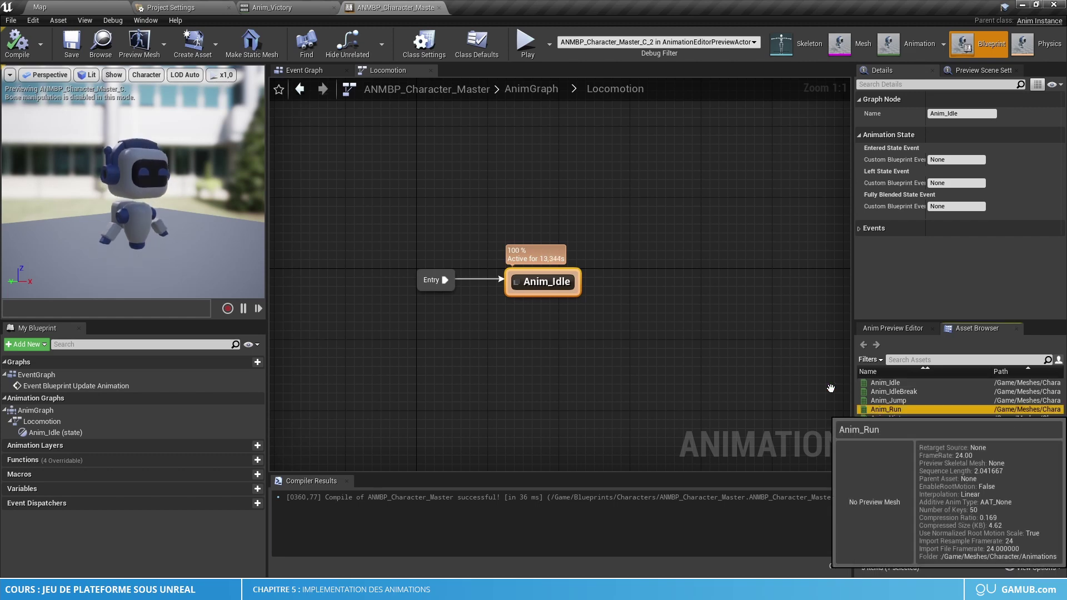
Add an Anim_Run state beside Anim_Idle and link the two states with transitions in both directions
{"action": "left_click_drag", "start_coordinate": [884, 409], "coordinate": [700, 284]}
{"action": "left_click", "coordinate": [647, 268]}
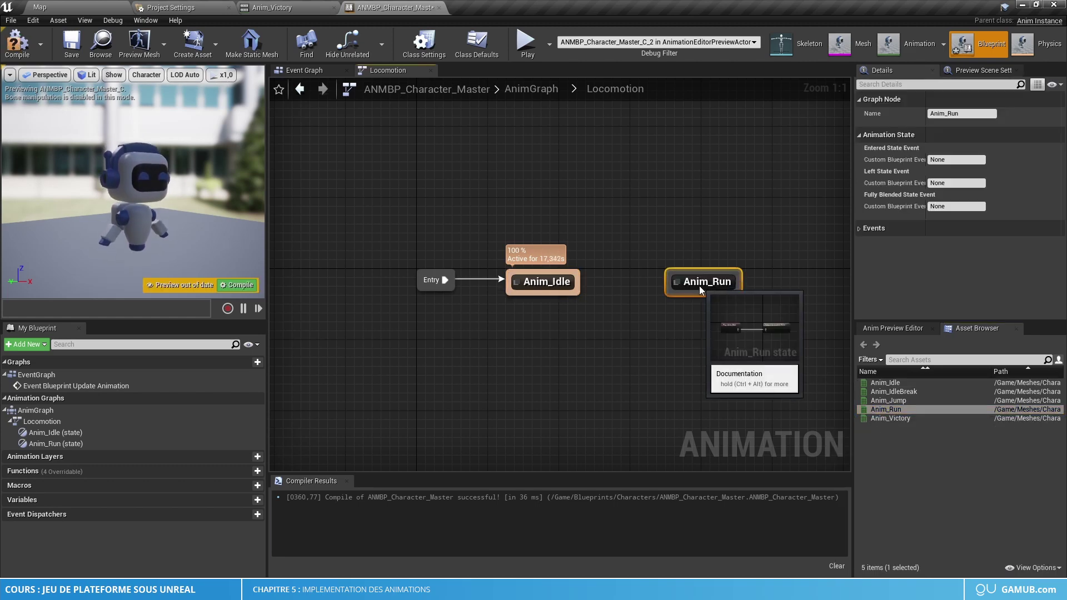
{"action": "mouse_move", "coordinate": [579, 284]}
{"action": "left_mouse_down"}
{"action": "mouse_move", "coordinate": [671, 284]}
{"action": "mouse_move", "coordinate": [581, 285]}
{"action": "left_mouse_up"}
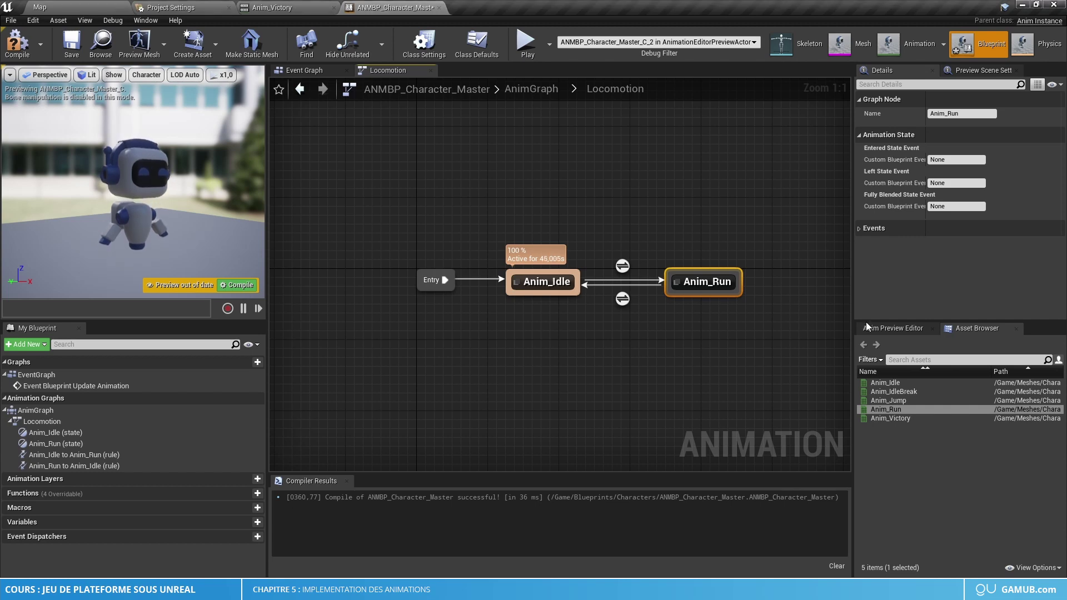
In the Event Graph, cast Try Get Pawn Owner to BP_Character_Master, run it from Event Blueprint Update Animation, and compile
{"action": "left_click", "coordinate": [310, 71]}
{"action": "right_click_drag", "start_coordinate": [752, 318], "coordinate": [531, 307]}
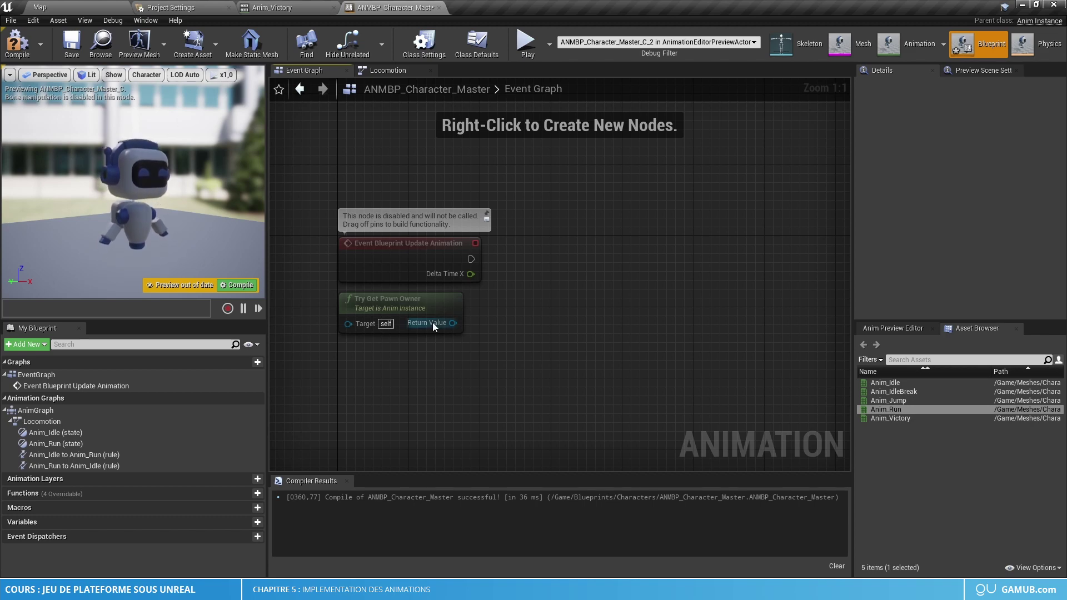
{"action": "left_click_drag", "start_coordinate": [446, 324], "coordinate": [572, 293]}
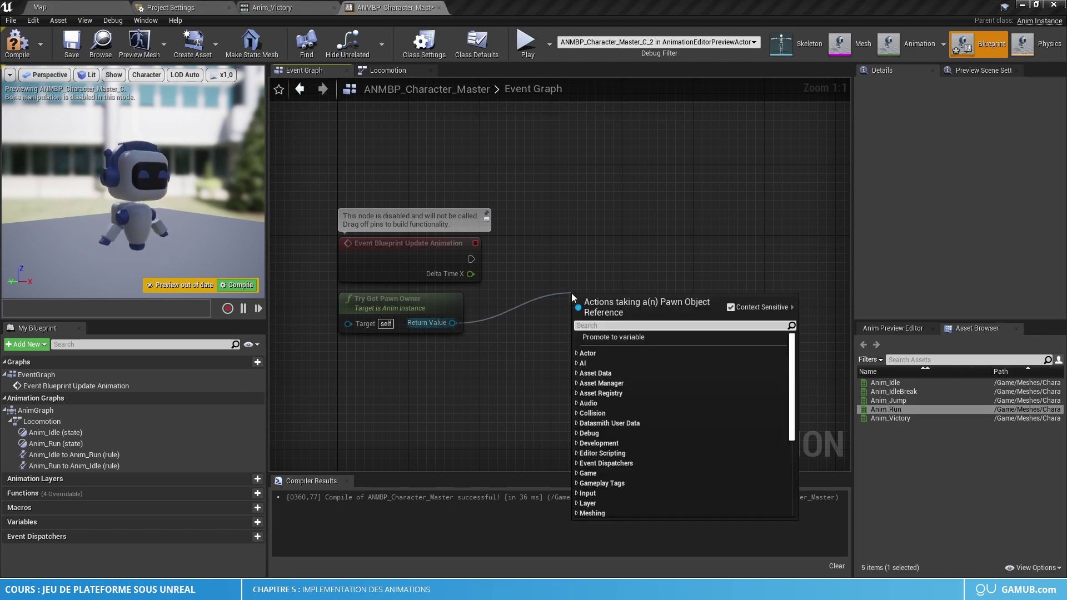
{"action": "type", "text": "cast to"}
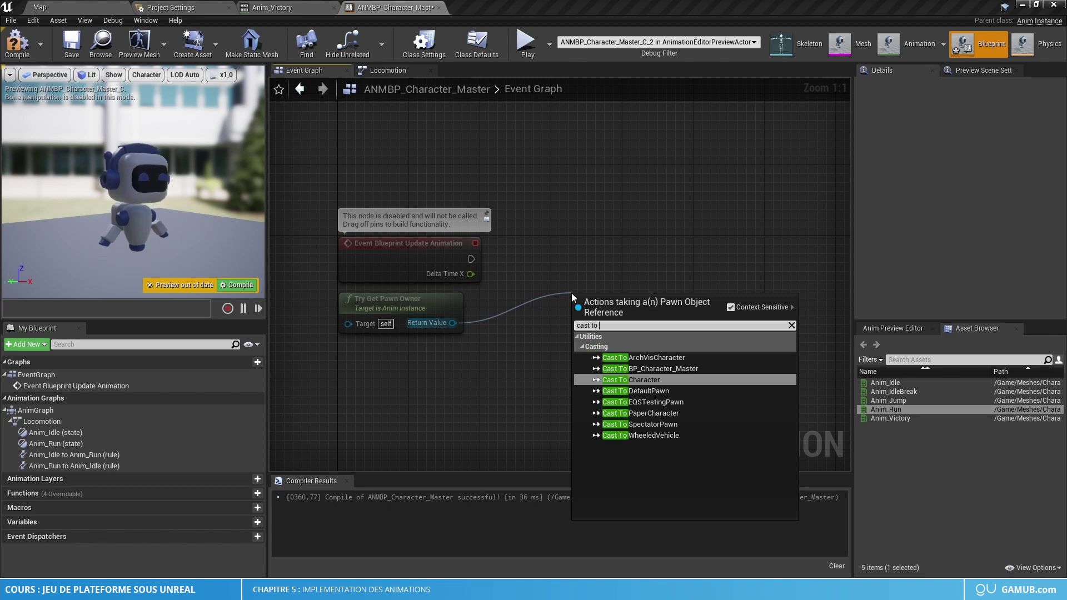
{"action": "left_click", "coordinate": [663, 368]}
{"action": "left_click_drag", "start_coordinate": [629, 318], "coordinate": [593, 266]}
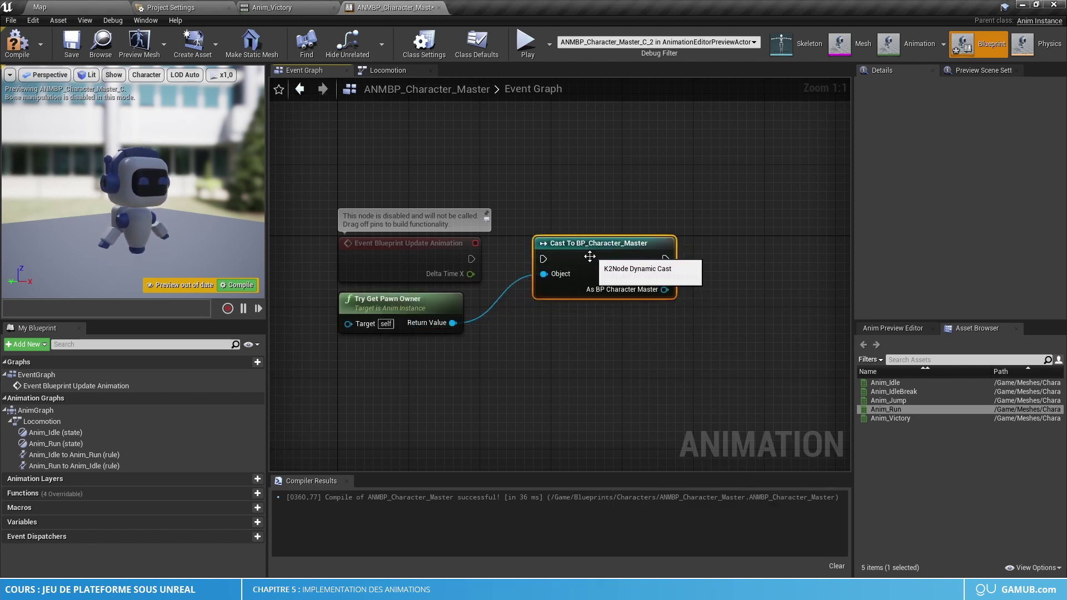
{"action": "left_click_drag", "start_coordinate": [472, 259], "coordinate": [545, 260]}
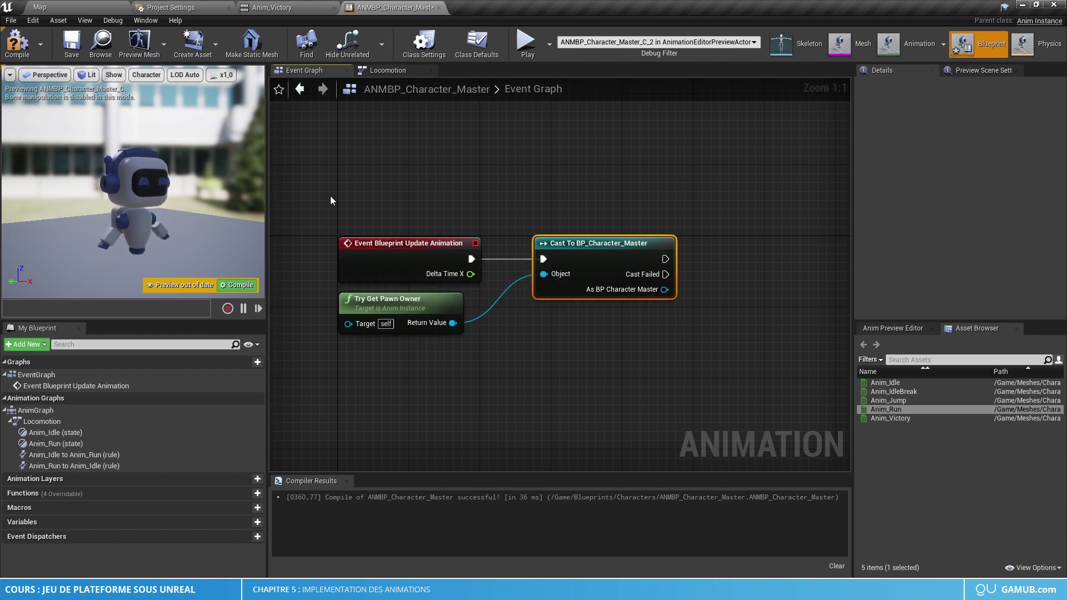
{"action": "left_click", "coordinate": [17, 42]}
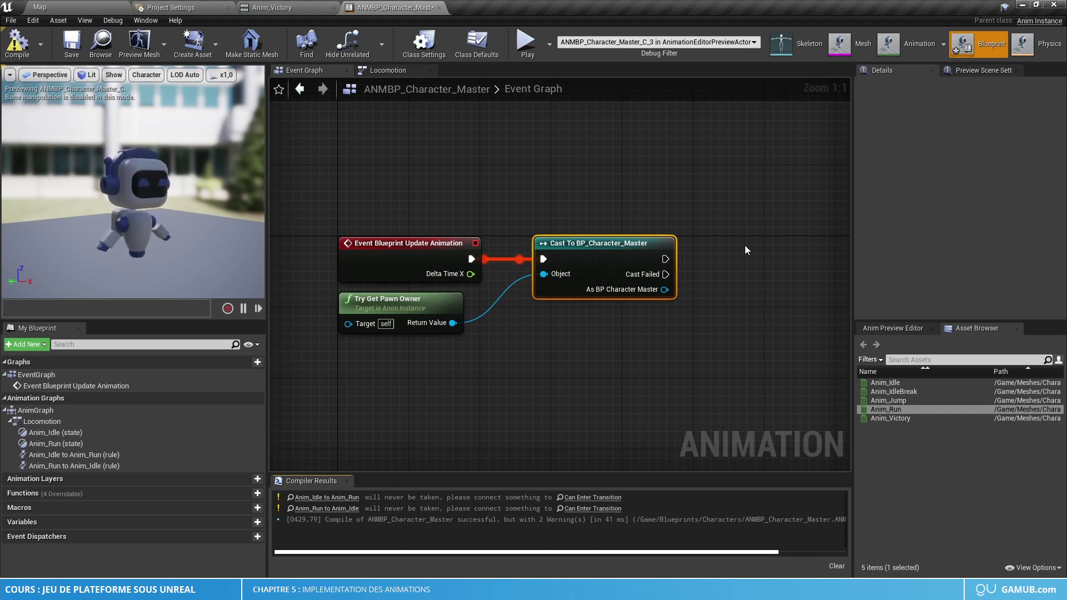
Add a Get Velocity node from As BP Character Master, place it below the cast, and split its Return Value into X, Y and Z
{"action": "right_click_drag", "start_coordinate": [745, 251], "coordinate": [607, 236]}
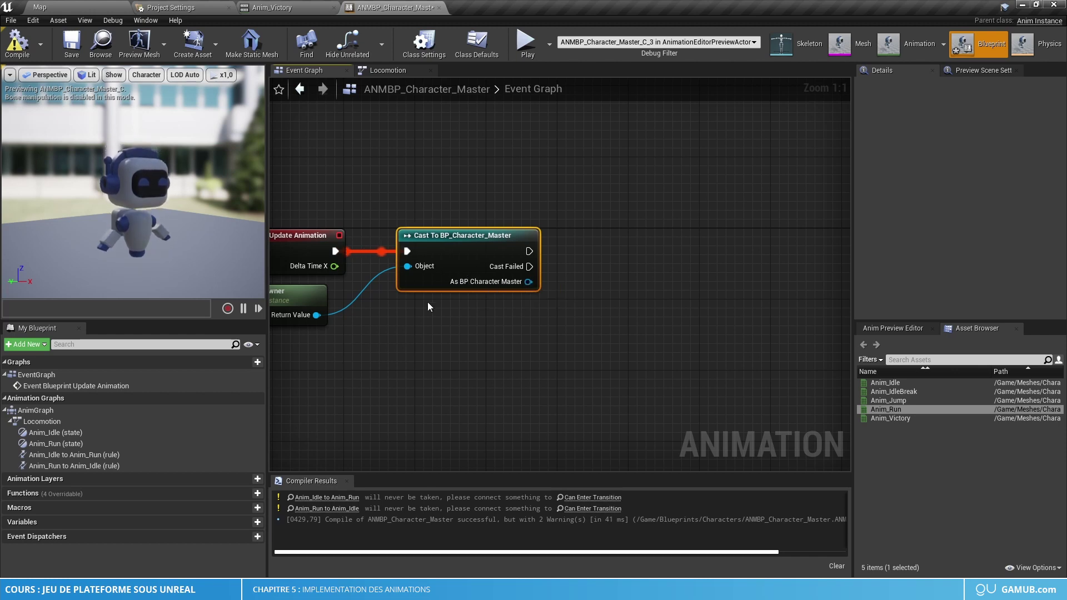
{"action": "left_click_drag", "start_coordinate": [529, 282], "coordinate": [556, 315]}
{"action": "type", "text": "get veloci"}
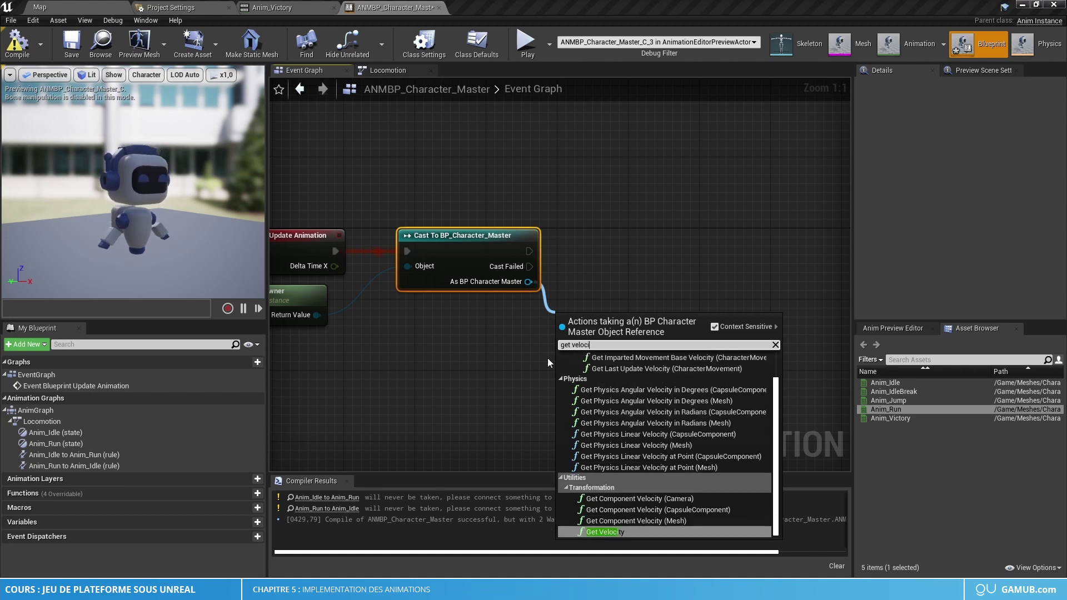
{"action": "left_click", "coordinate": [621, 533]}
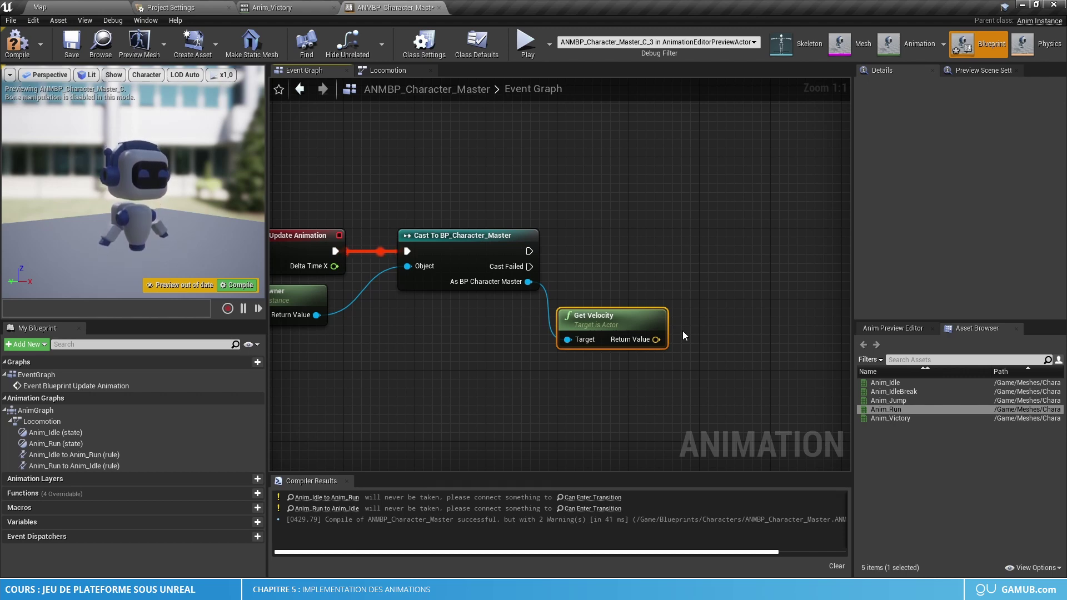
{"action": "right_click_drag", "start_coordinate": [659, 289], "coordinate": [775, 272]}
{"action": "left_click_drag", "start_coordinate": [713, 299], "coordinate": [534, 299]}
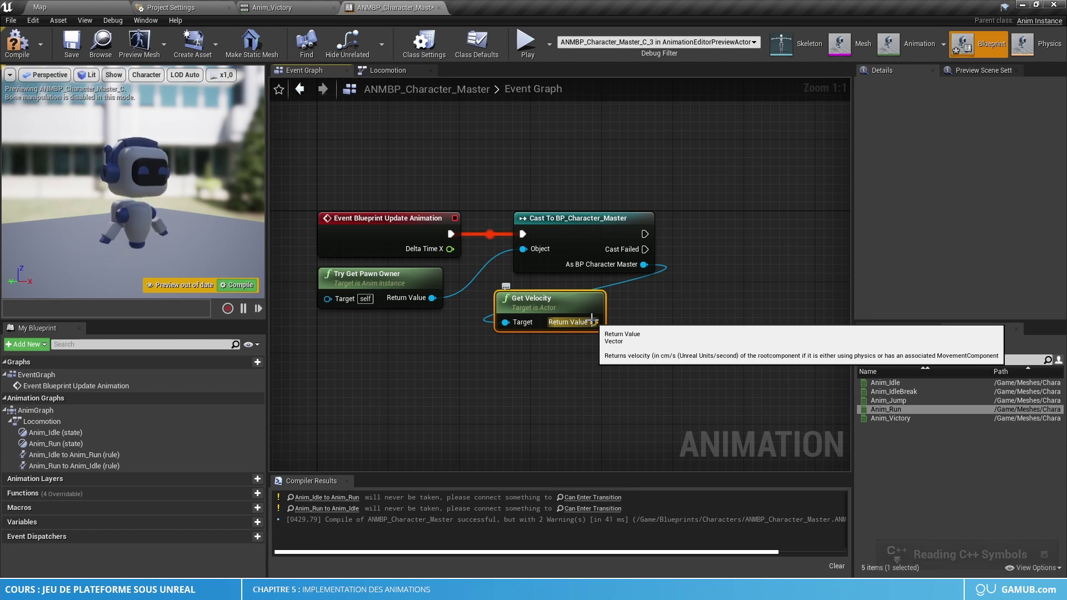
{"action": "right_click", "coordinate": [593, 323]}
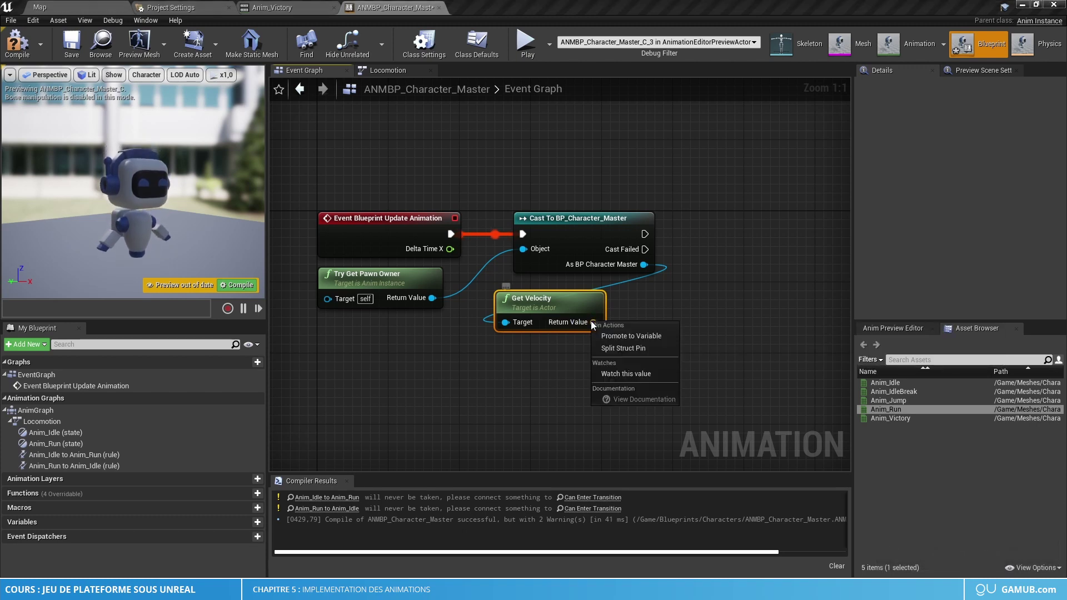
{"action": "left_click", "coordinate": [637, 347]}
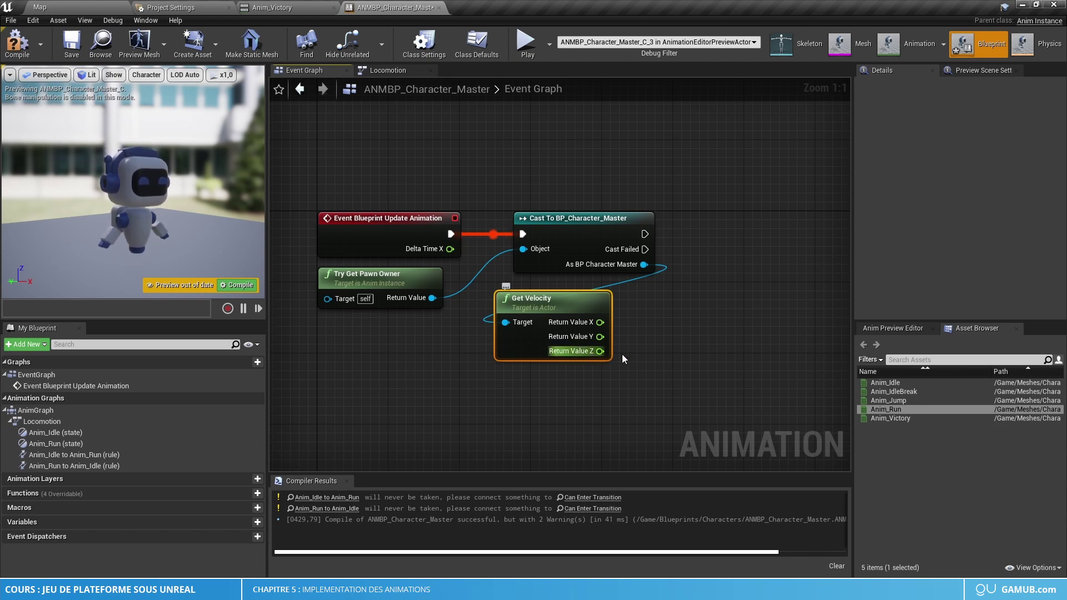
Add a Make Vector node and connect Get Velocity's Return Value X and Y to its X and Y inputs
{"action": "right_click_drag", "start_coordinate": [644, 349], "coordinate": [518, 340]}
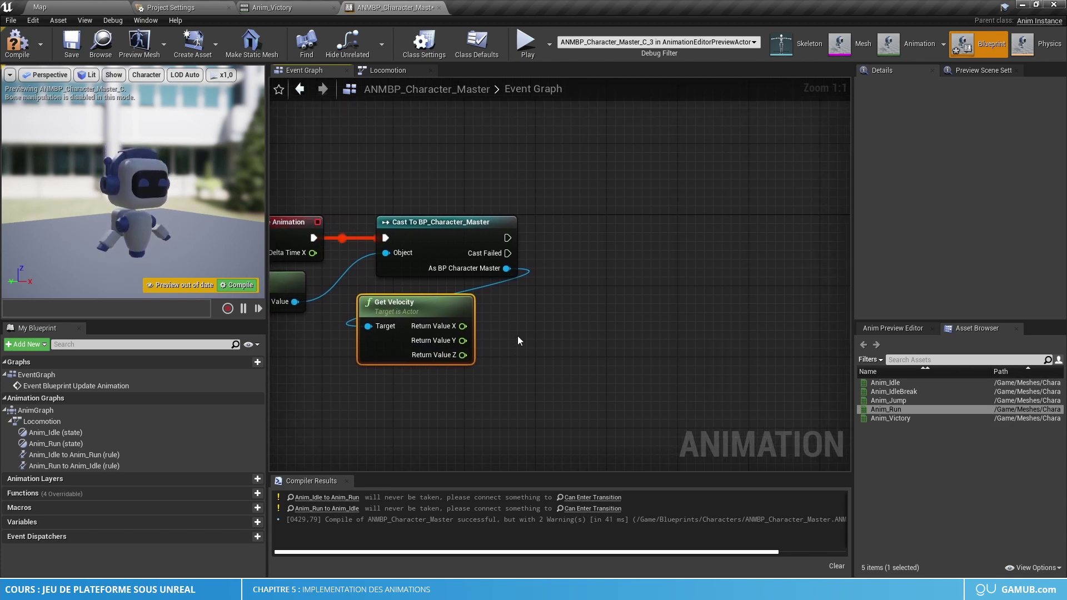
{"action": "right_click", "coordinate": [540, 318]}
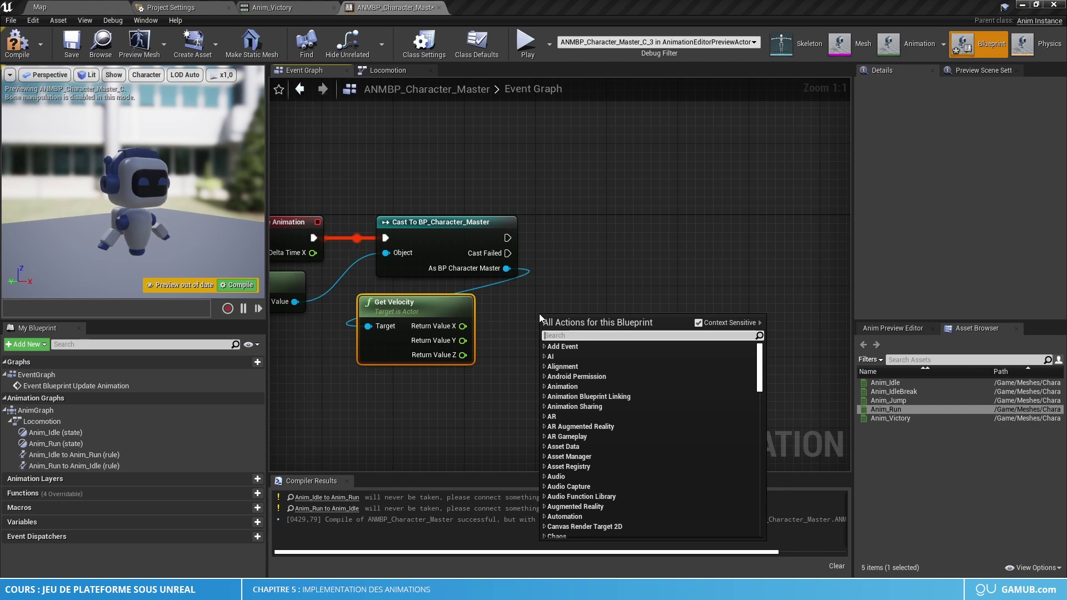
{"action": "type", "text": "make vector"}
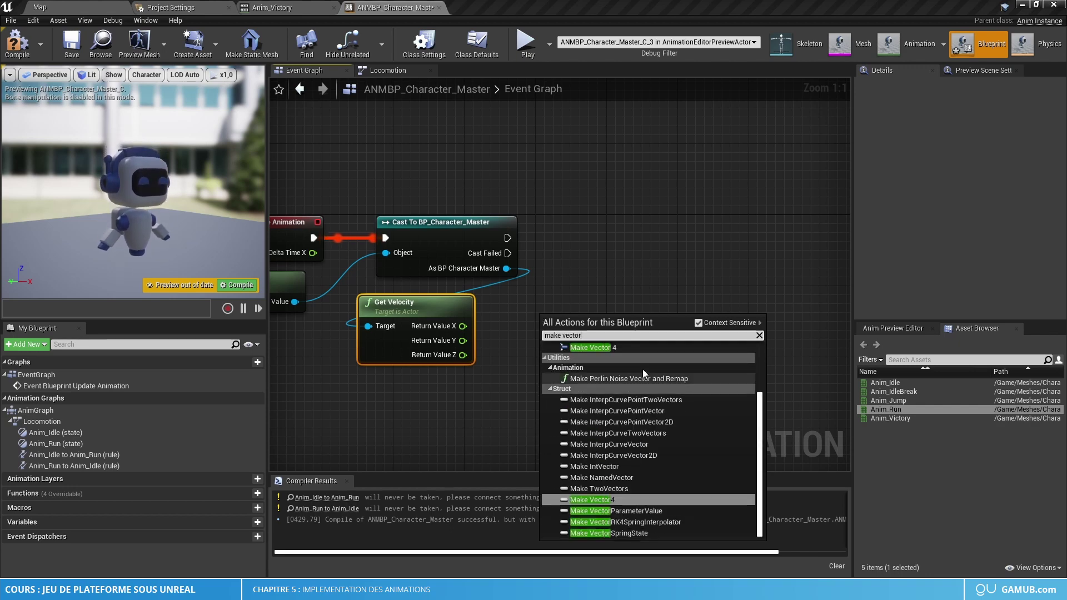
{"action": "scroll", "coordinate": [642, 369], "scroll_direction": "up", "scroll_amount": 2}
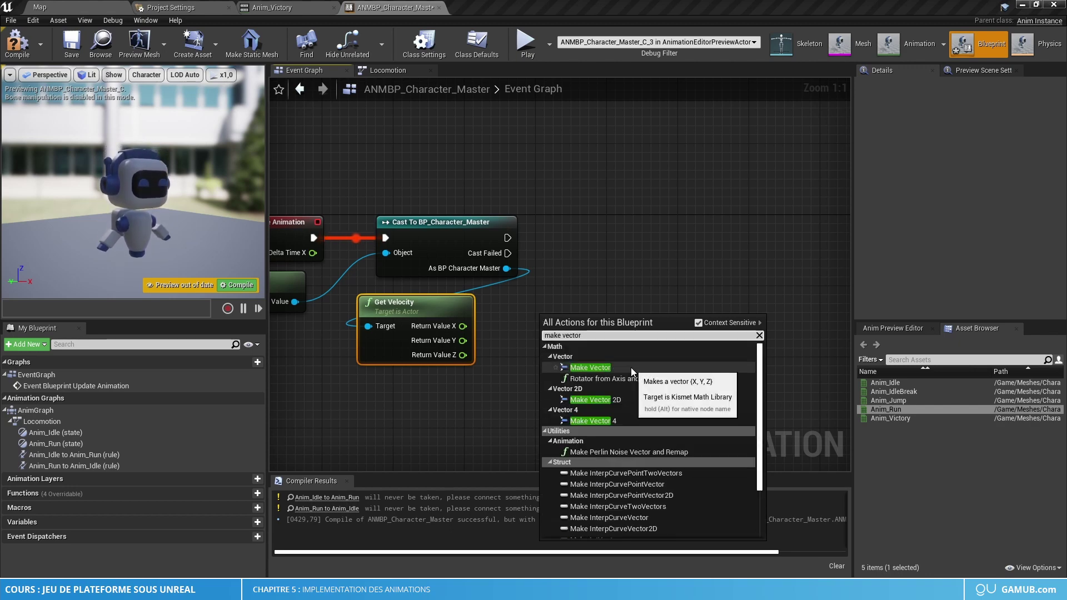
{"action": "left_click", "coordinate": [590, 368]}
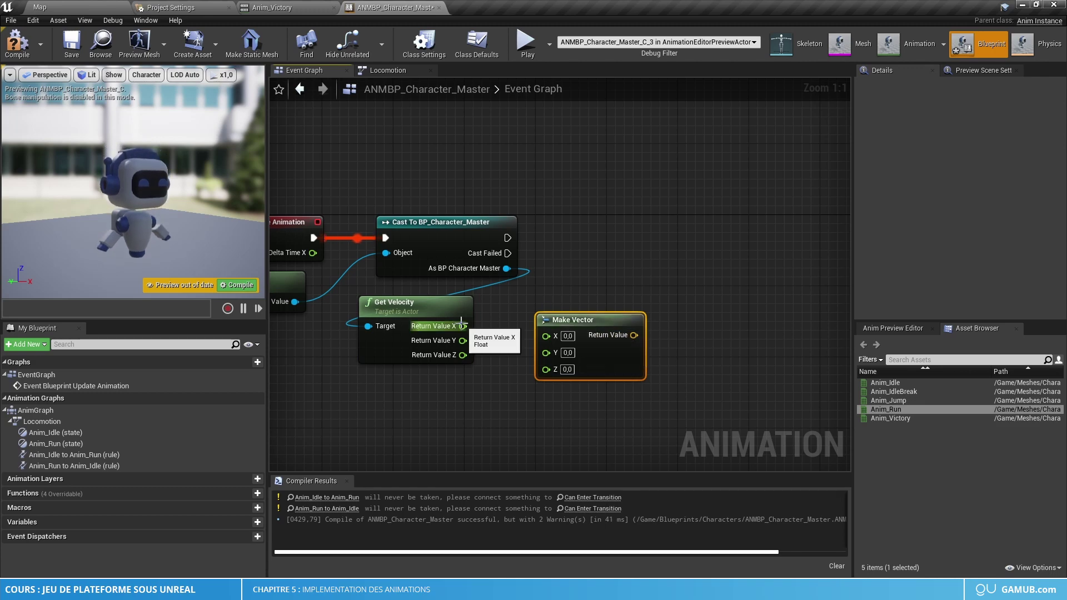
{"action": "mouse_move", "coordinate": [462, 326]}
{"action": "left_mouse_down"}
{"action": "mouse_move", "coordinate": [548, 334]}
{"action": "mouse_move", "coordinate": [462, 341]}
{"action": "left_mouse_up"}
Add a VectorLength node fed by the Make Vector node's Return Value
{"action": "left_click_drag", "start_coordinate": [575, 324], "coordinate": [632, 330]}
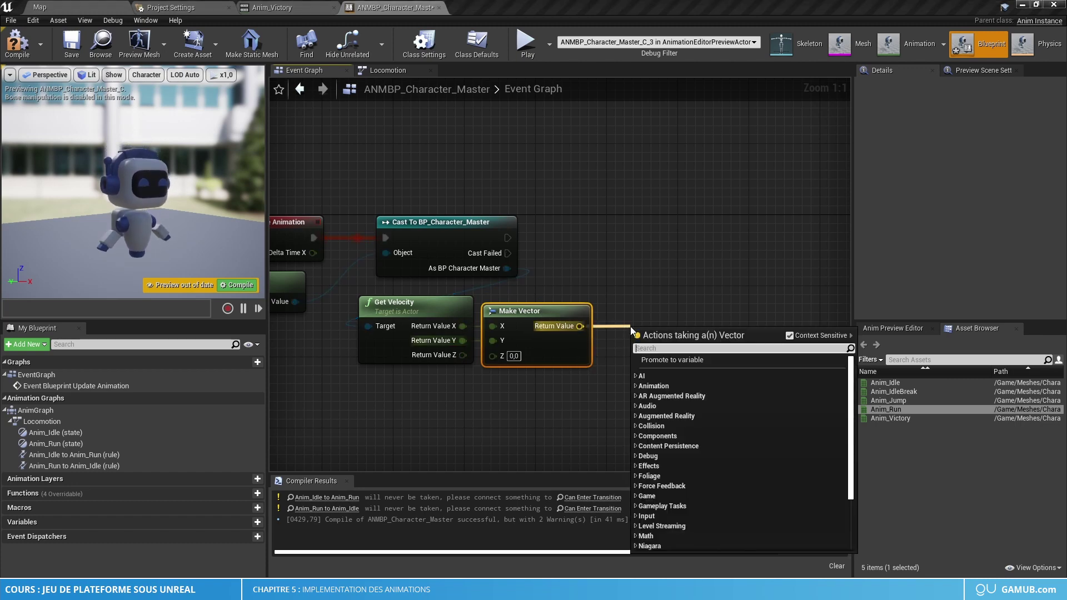
{"action": "type", "text": "vector lent"}
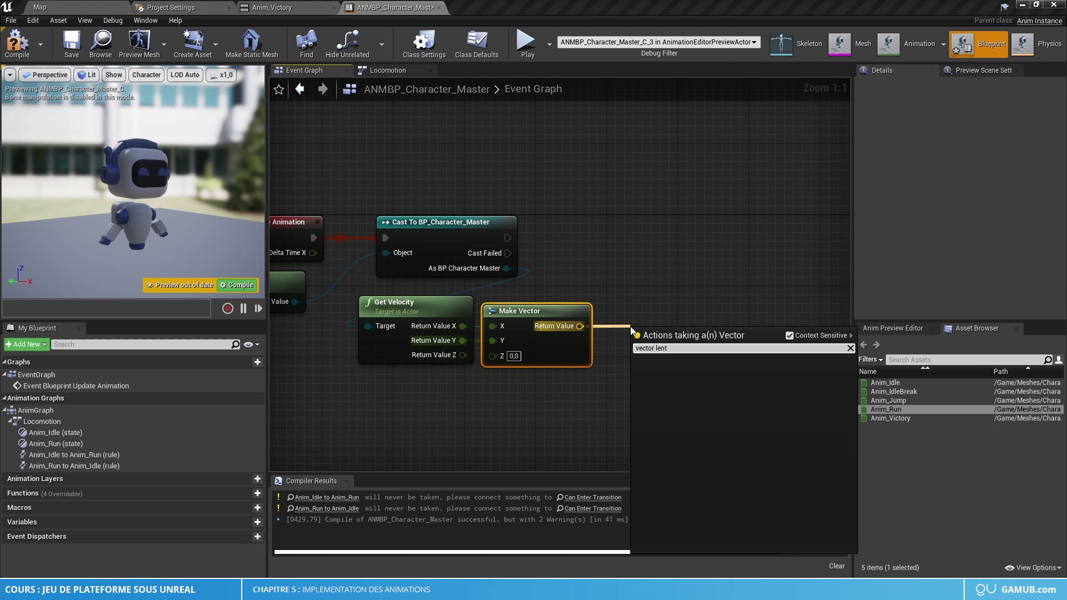
{"action": "key", "text": "BackSpace"}
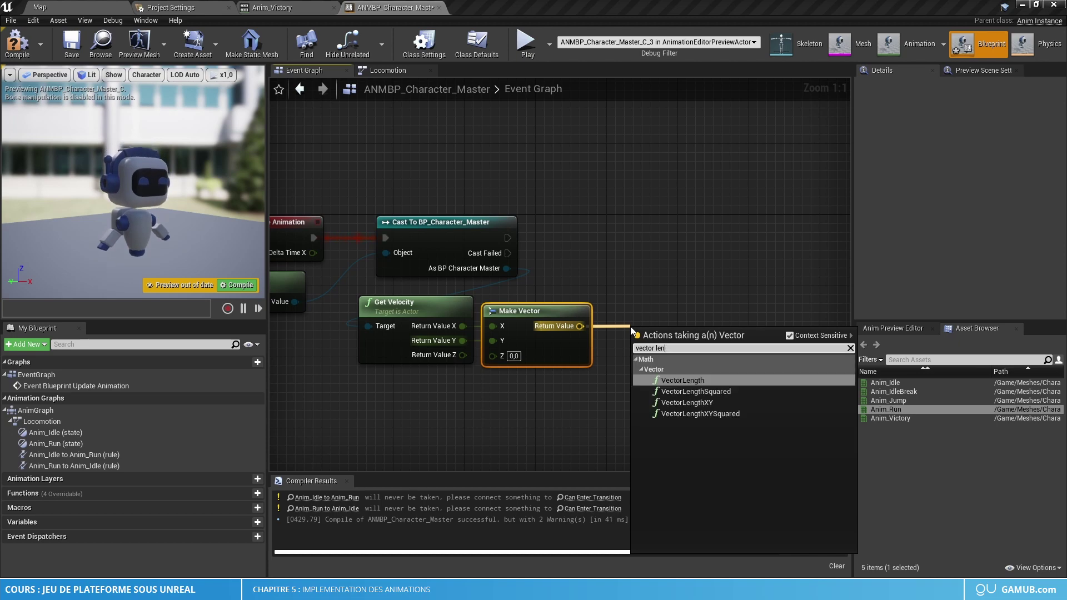
{"action": "left_click", "coordinate": [693, 378]}
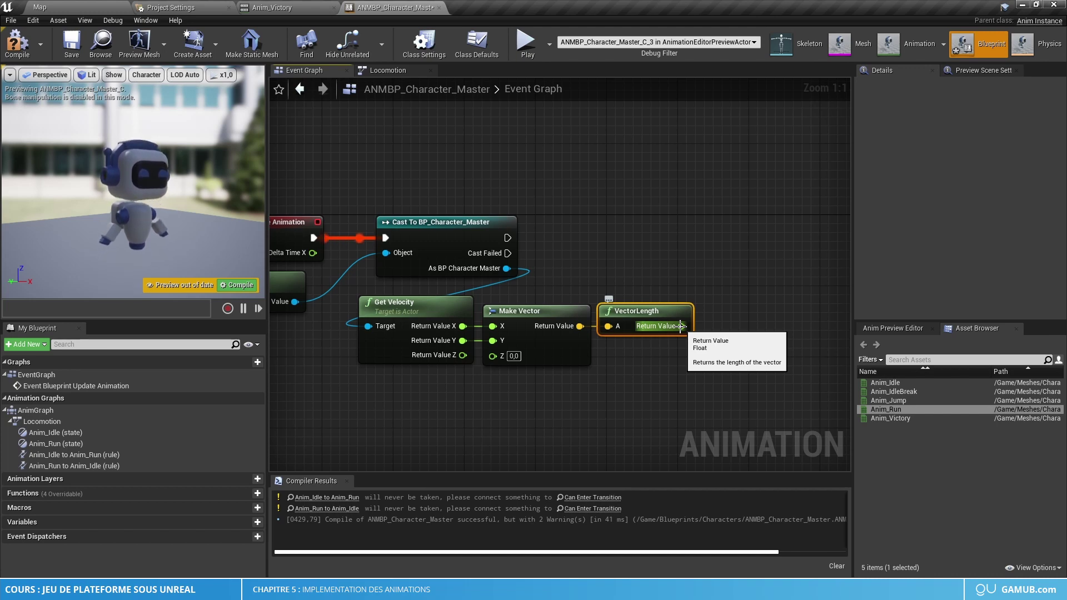
Promote VectorLength's Return Value to a variable and run its SET node from the Cast To BP_Character_Master execution output
{"action": "left_click_drag", "start_coordinate": [682, 326], "coordinate": [732, 261]}
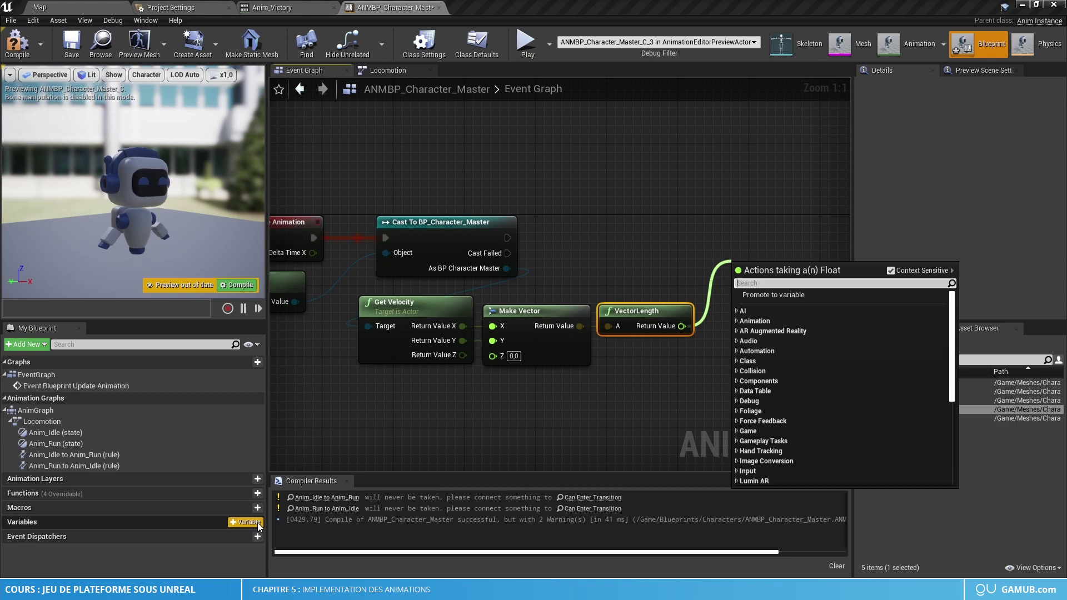
{"action": "left_click", "coordinate": [790, 295]}
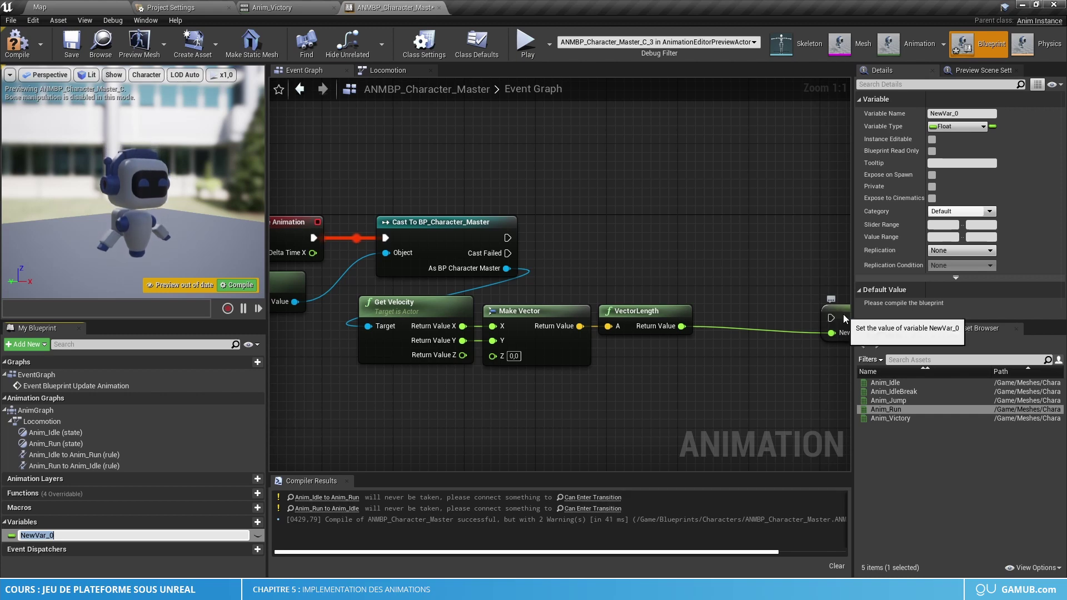
{"action": "left_click_drag", "start_coordinate": [844, 315], "coordinate": [699, 236]}
{"action": "left_click_drag", "start_coordinate": [496, 238], "coordinate": [690, 242]}
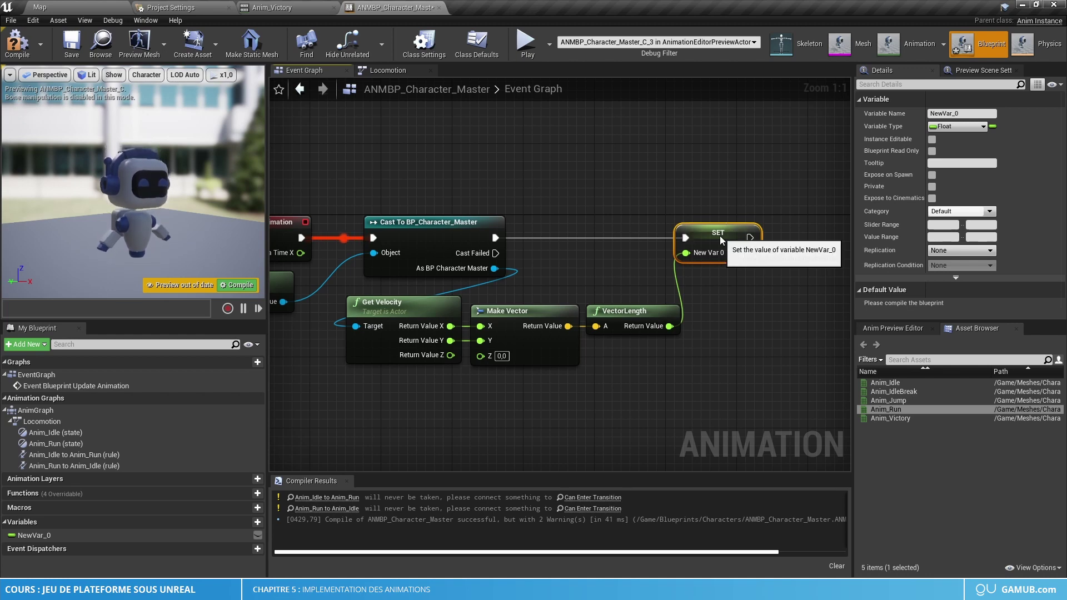
Rename the new float variable to Speed and compile the animation blueprint
{"action": "left_click", "coordinate": [945, 114]}
{"action": "type", "text": "S"}
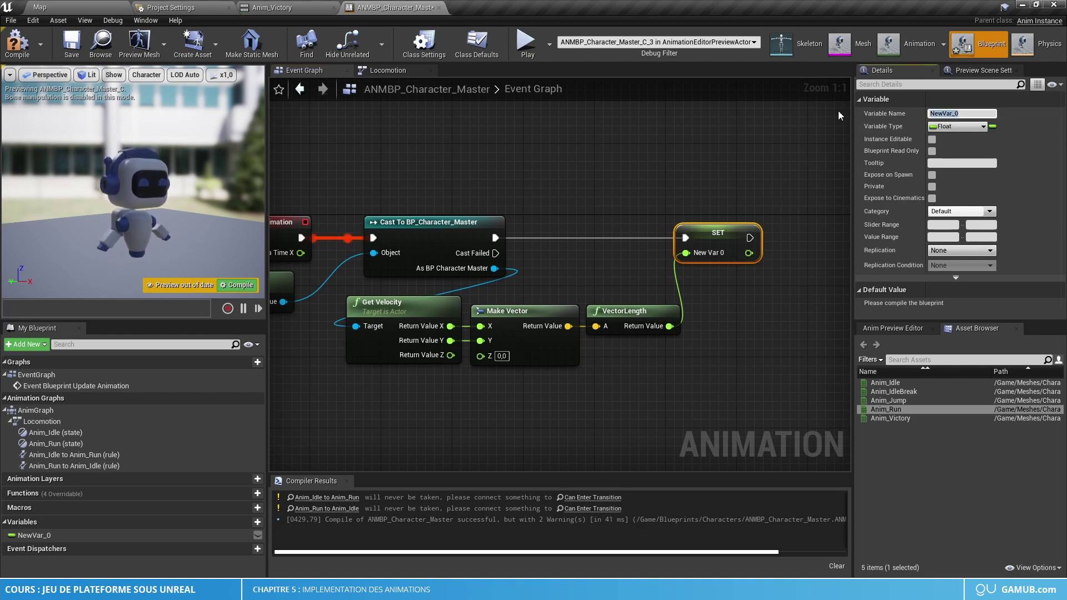
{"action": "type", "text": "peed"}
{"action": "key", "text": "Return"}
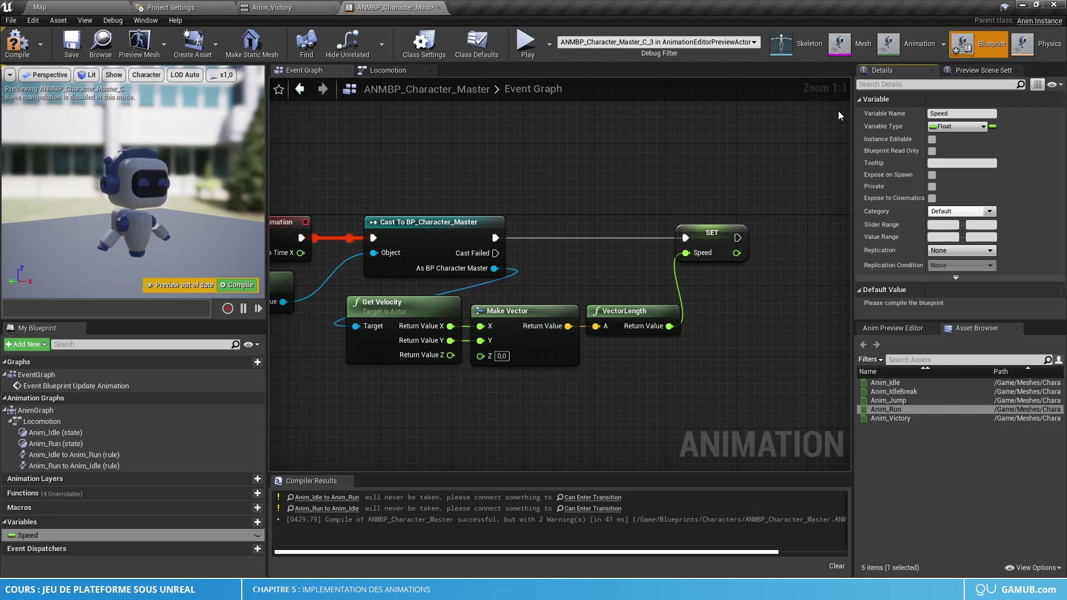
{"action": "left_click", "coordinate": [16, 43]}
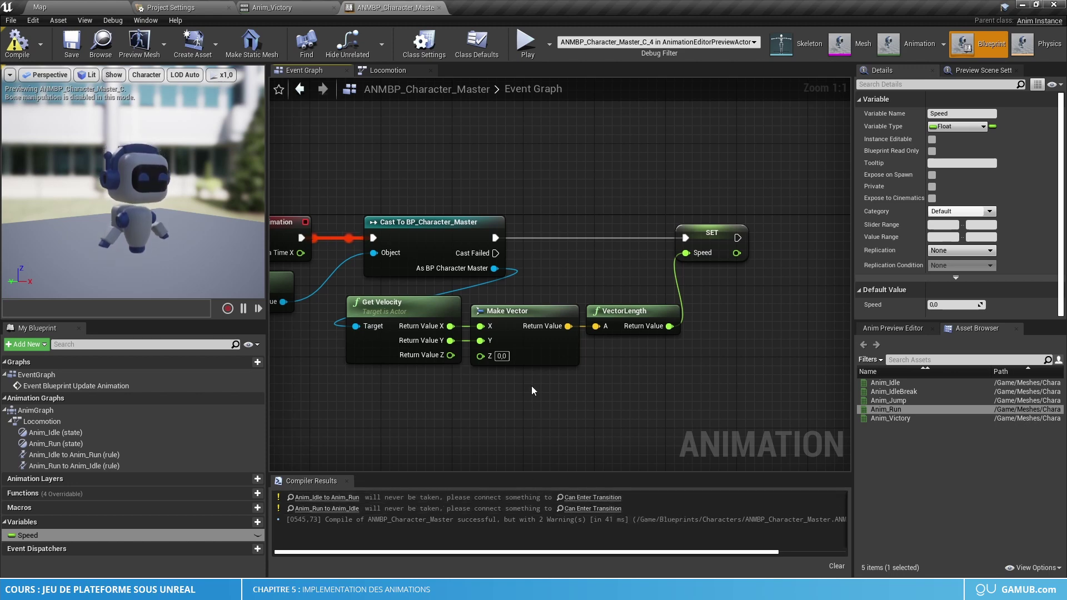
Open the Anim_Idle to Anim_Run transition rule in Locomotion and add a Get Speed node before the Result node
{"action": "left_click", "coordinate": [407, 74]}
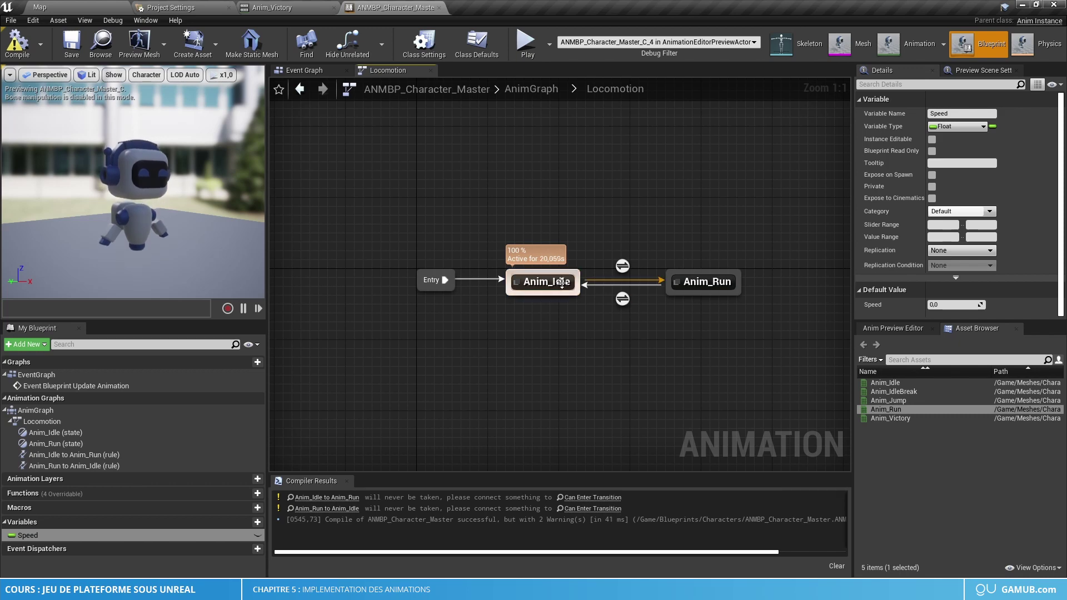
{"action": "right_click_drag", "start_coordinate": [671, 316], "coordinate": [562, 313]}
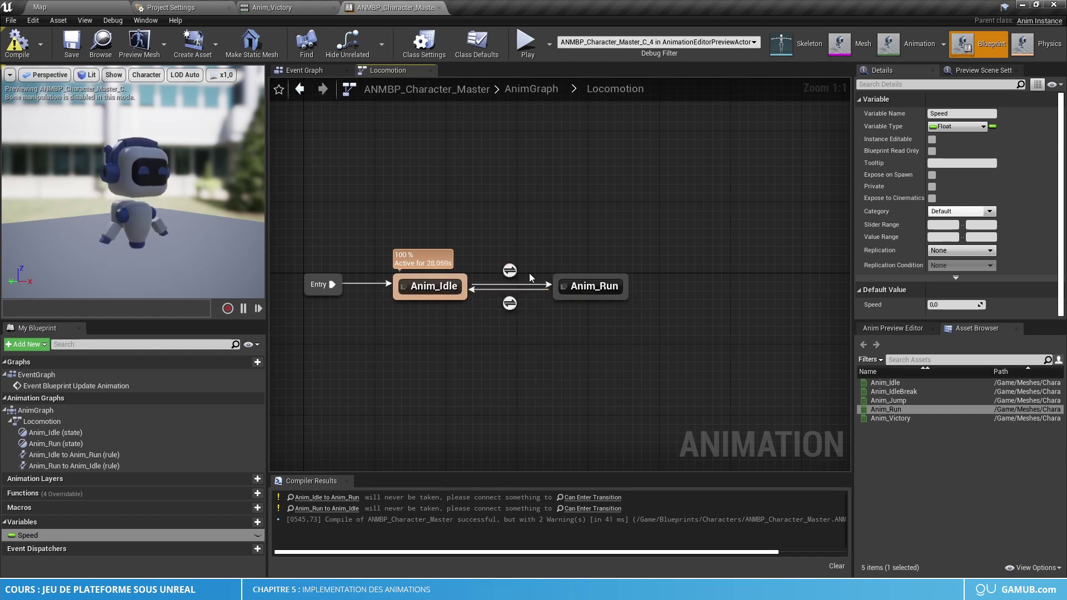
{"action": "double_click", "coordinate": [509, 270]}
{"action": "right_click_drag", "start_coordinate": [614, 329], "coordinate": [659, 305]}
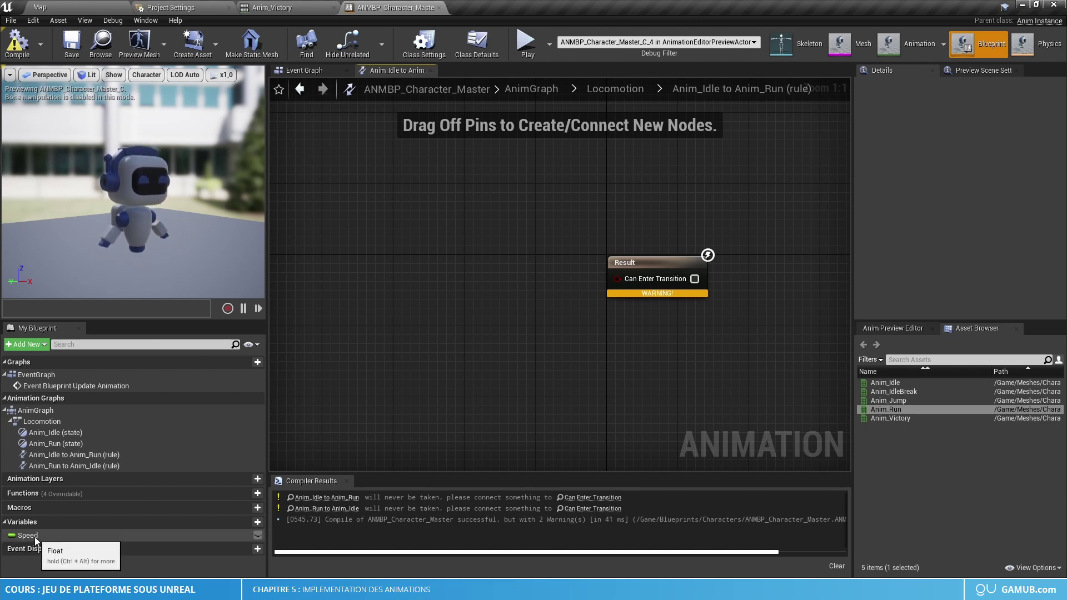
{"action": "left_click_drag", "start_coordinate": [31, 536], "coordinate": [361, 349]}
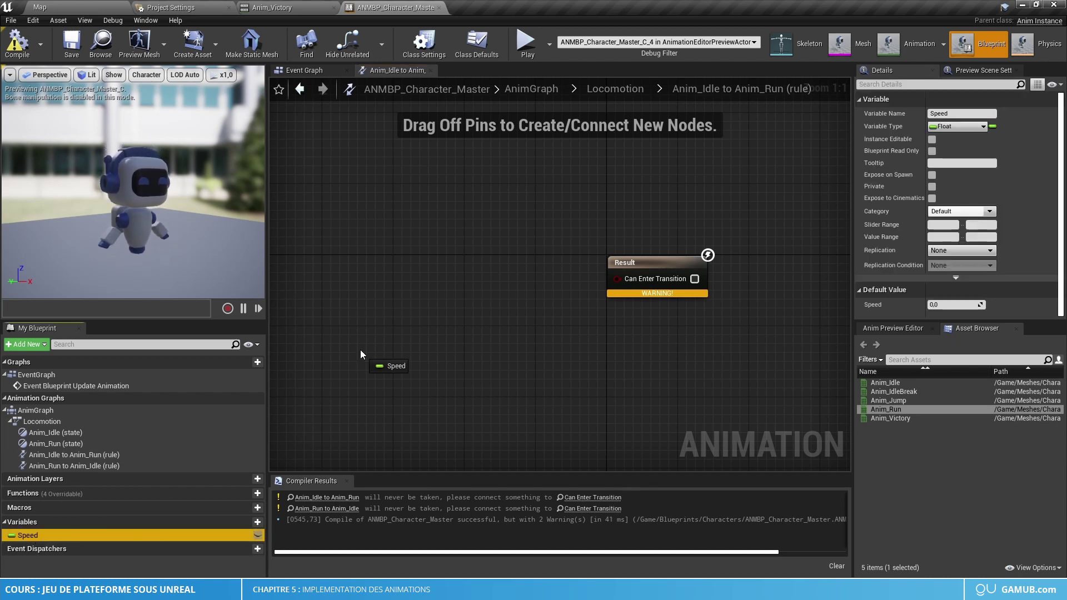
{"action": "left_click_drag", "start_coordinate": [307, 302], "coordinate": [309, 289]}
{"action": "left_click", "coordinate": [335, 302]}
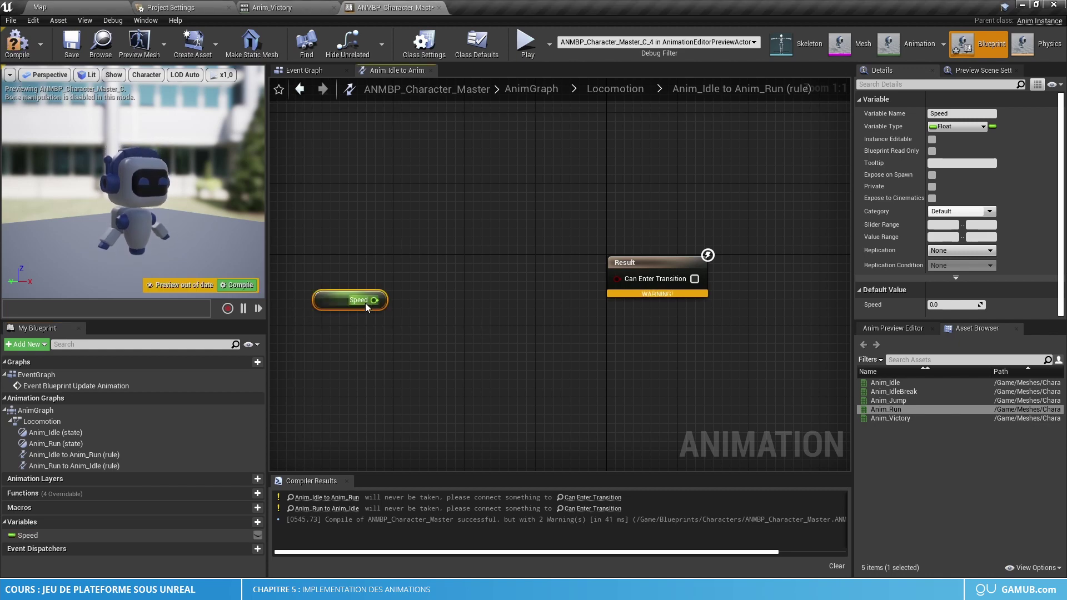
Check Speed > 0.0 with a float > float node, connect the result to Can Enter Transition, and compile
{"action": "left_click_drag", "start_coordinate": [372, 299], "coordinate": [423, 315]}
{"action": "type", "text": "<"}
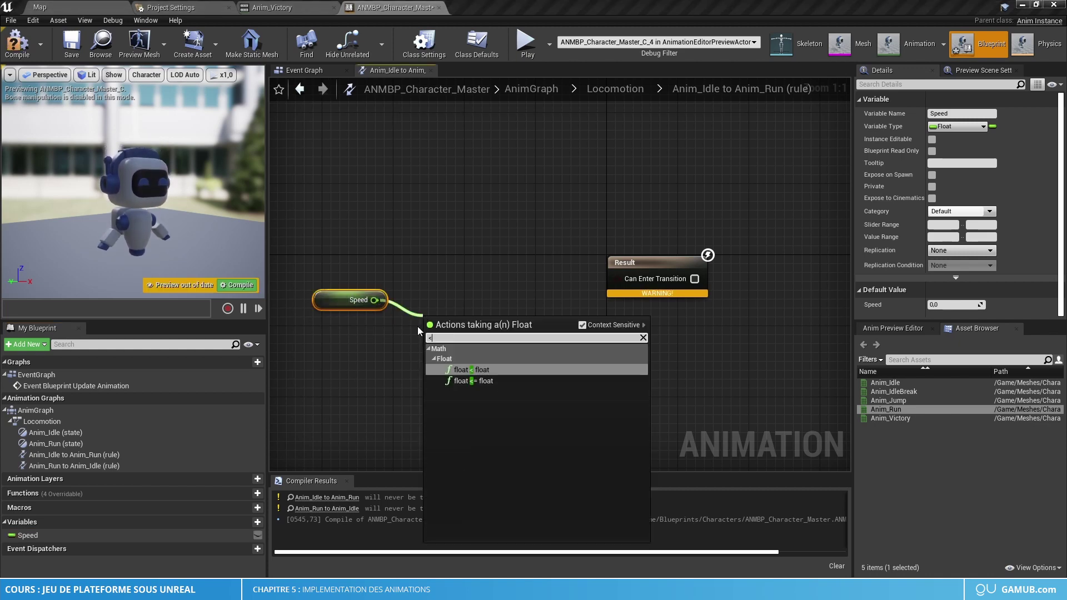
{"action": "key", "text": "BackSpace"}
{"action": "type", "text": ">"}
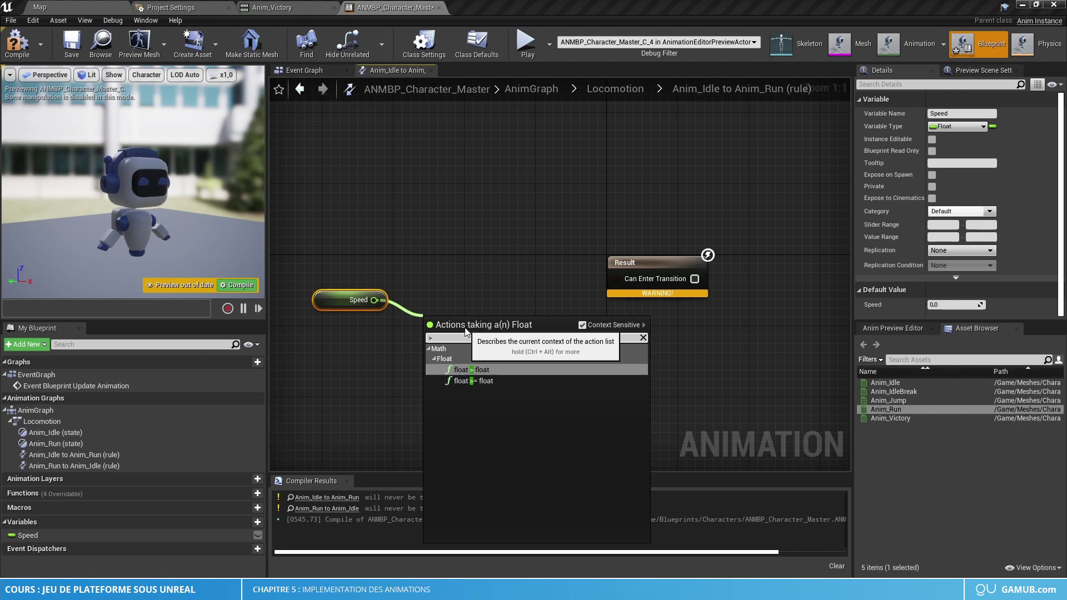
{"action": "left_click", "coordinate": [476, 368]}
{"action": "left_click_drag", "start_coordinate": [469, 334], "coordinate": [518, 300]}
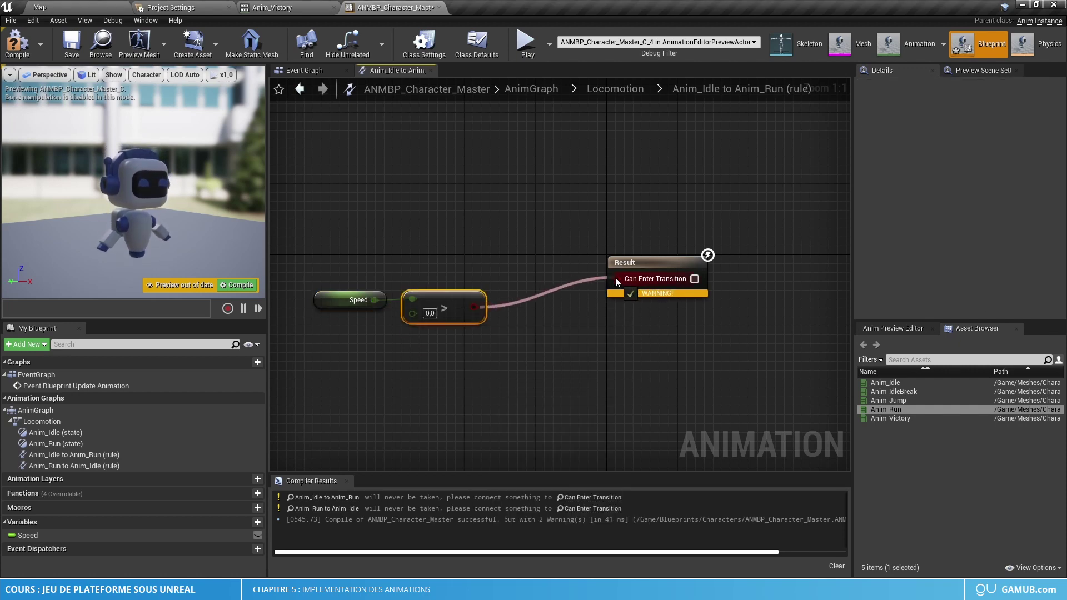
{"action": "left_click", "coordinate": [24, 49]}
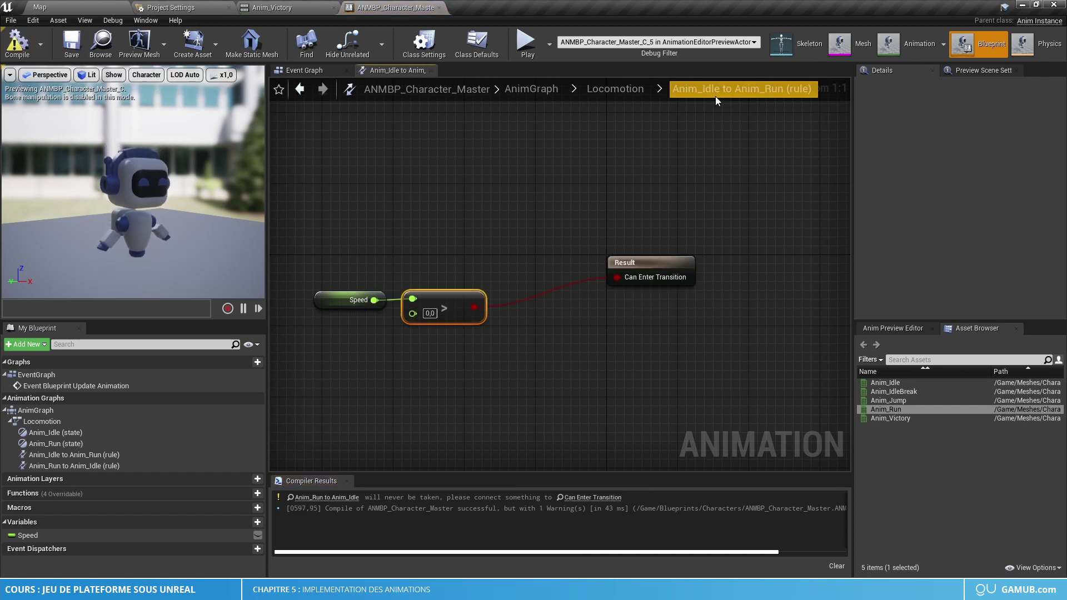
Open the Anim_Run to Anim_Idle transition rule and add a Get Speed node feeding a float > float comparison with 0.0
{"action": "left_click", "coordinate": [611, 88]}
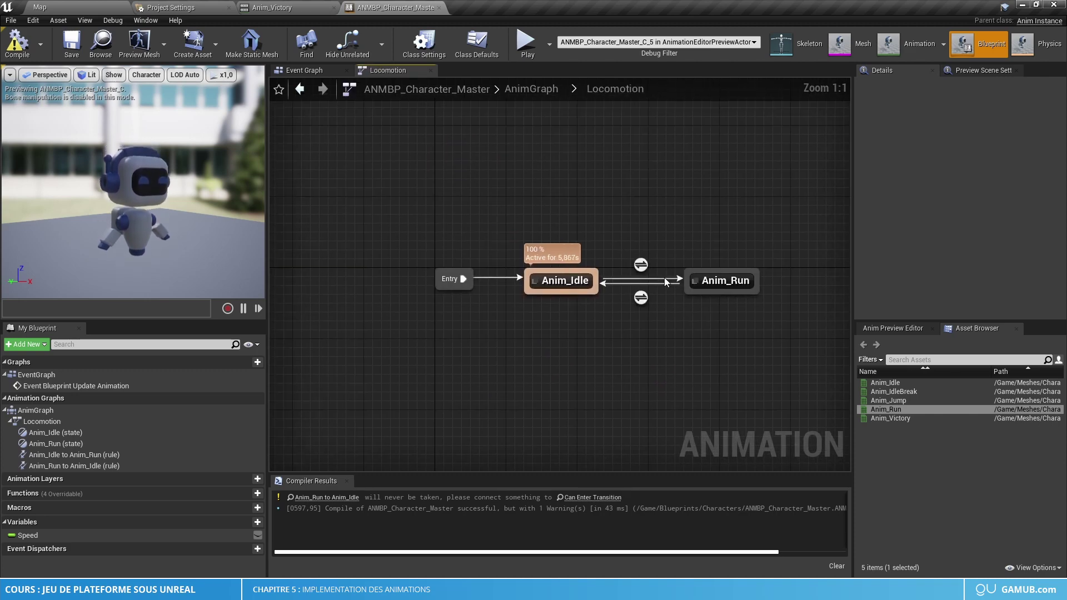
{"action": "double_click", "coordinate": [643, 300]}
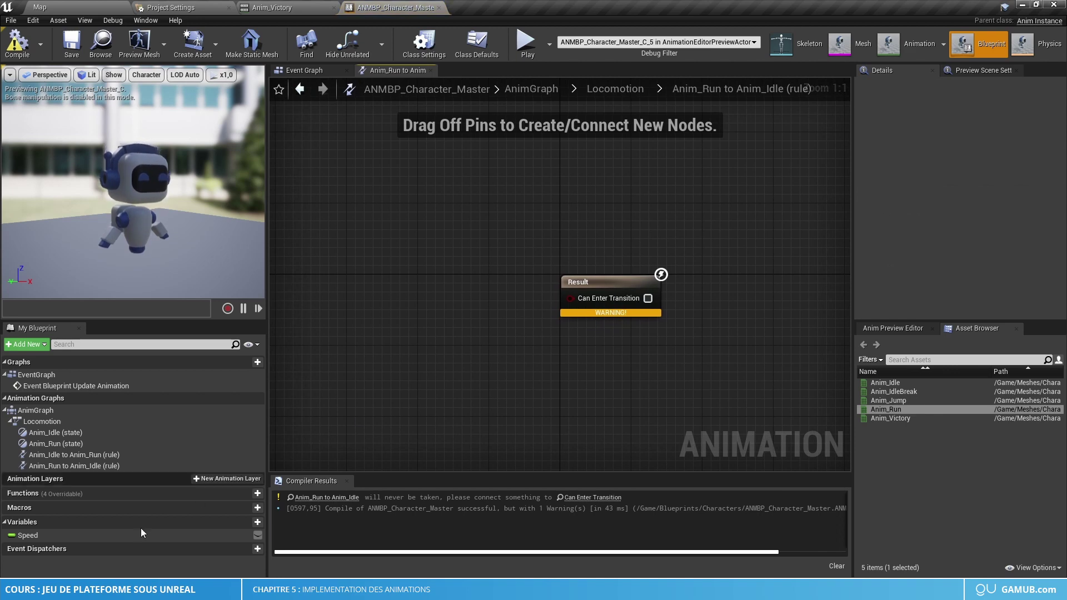
{"action": "left_click", "coordinate": [28, 536]}
{"action": "left_click_drag", "start_coordinate": [83, 535], "coordinate": [322, 318]}
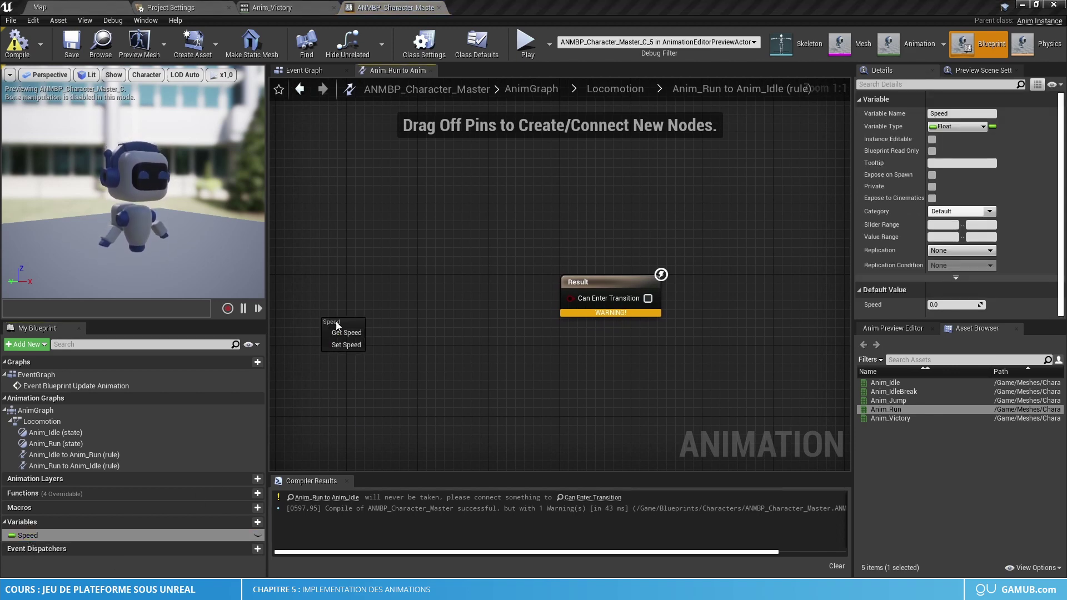
{"action": "left_click", "coordinate": [338, 328]}
{"action": "left_click_drag", "start_coordinate": [421, 332], "coordinate": [421, 331]}
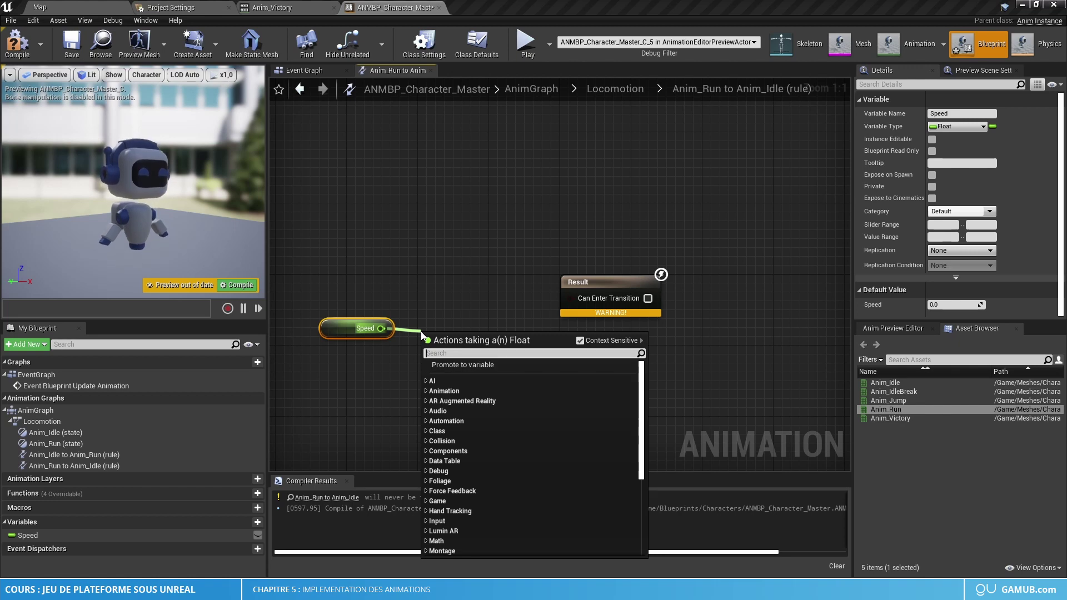
{"action": "type", "text": ">"}
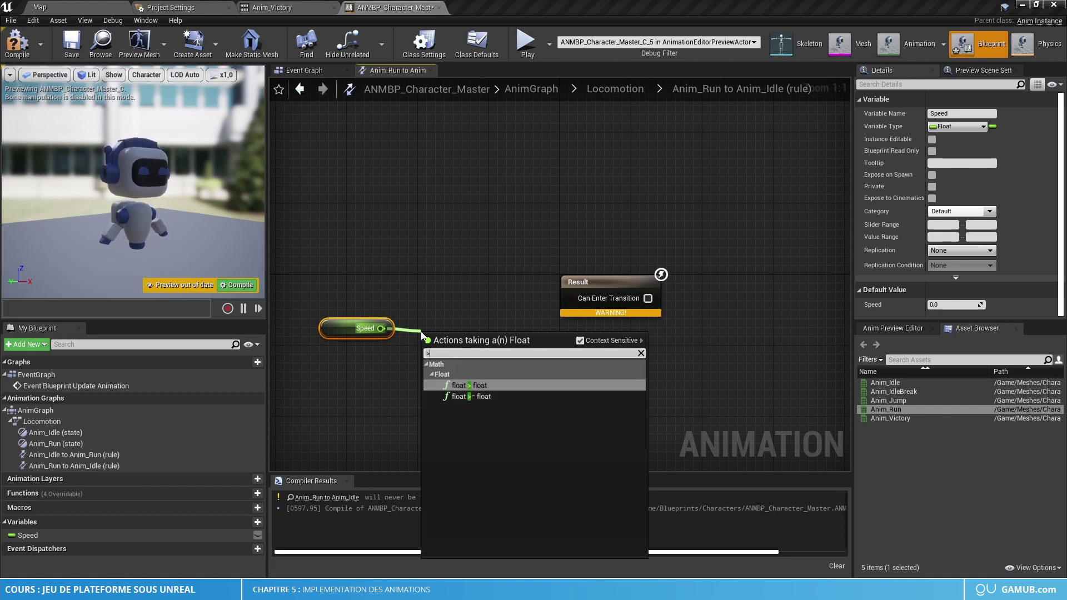
{"action": "key", "text": "Return"}
{"action": "left_click_drag", "start_coordinate": [355, 287], "coordinate": [469, 341]}
Invert the Speed comparison with a NOT node connected to Can Enter Transition, and compile and save the animation blueprint
{"action": "mouse_move", "coordinate": [469, 340]}
{"action": "left_mouse_down"}
{"action": "mouse_move", "coordinate": [396, 320]}
{"action": "mouse_move", "coordinate": [578, 305]}
{"action": "mouse_move", "coordinate": [458, 328]}
{"action": "left_mouse_up"}
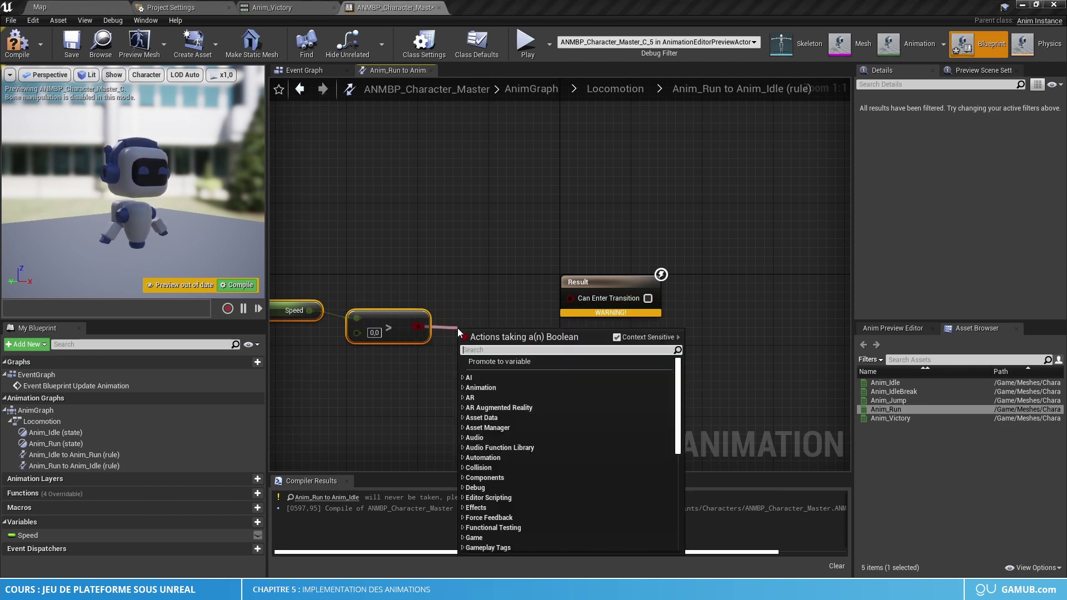
{"action": "type", "text": "not"}
{"action": "key", "text": "Return"}
{"action": "right_click_drag", "start_coordinate": [459, 328], "coordinate": [558, 338]}
{"action": "left_click_drag", "start_coordinate": [610, 348], "coordinate": [671, 324]}
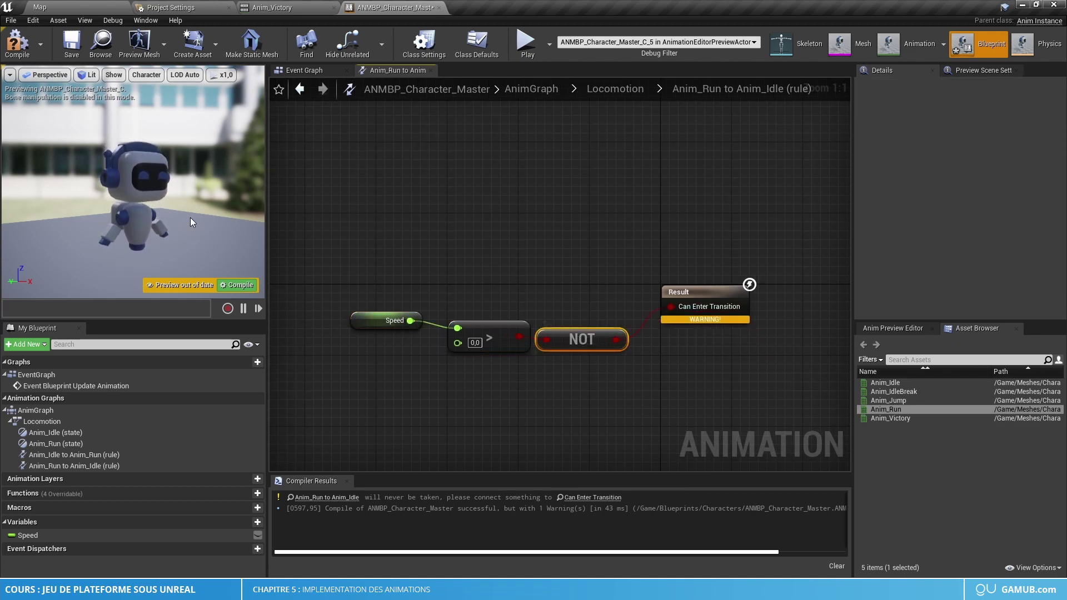
{"action": "left_click", "coordinate": [17, 43]}
{"action": "left_click", "coordinate": [71, 47]}
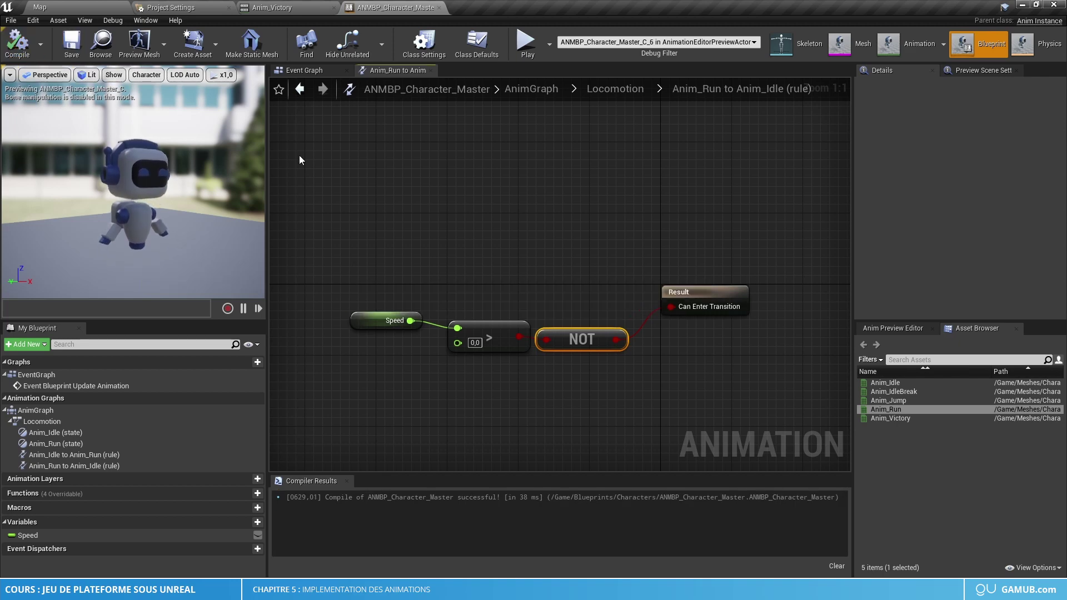
Open BP_Character_Master from the Characters folder and set its Mesh component's Anim Class to ANMBP_Character_Master
{"action": "left_click", "coordinate": [306, 70]}
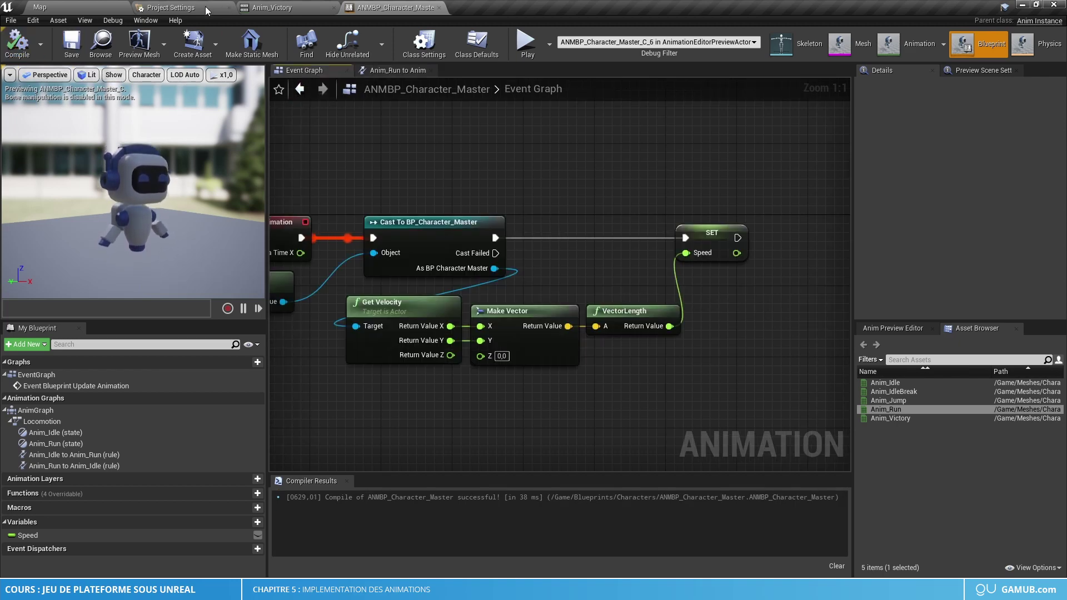
{"action": "left_click", "coordinate": [89, 6]}
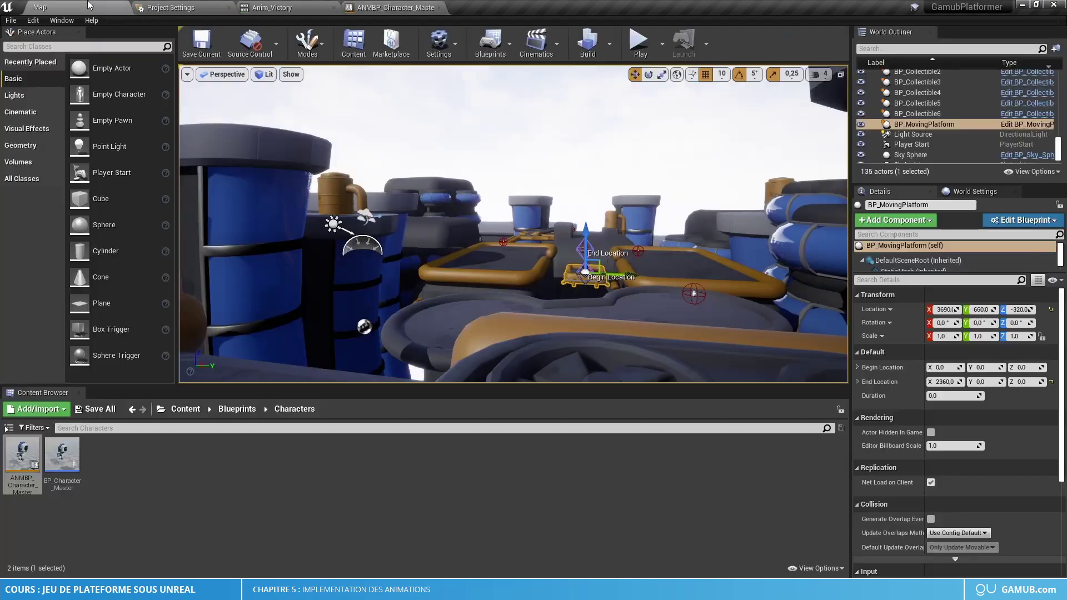
{"action": "double_click", "coordinate": [62, 457]}
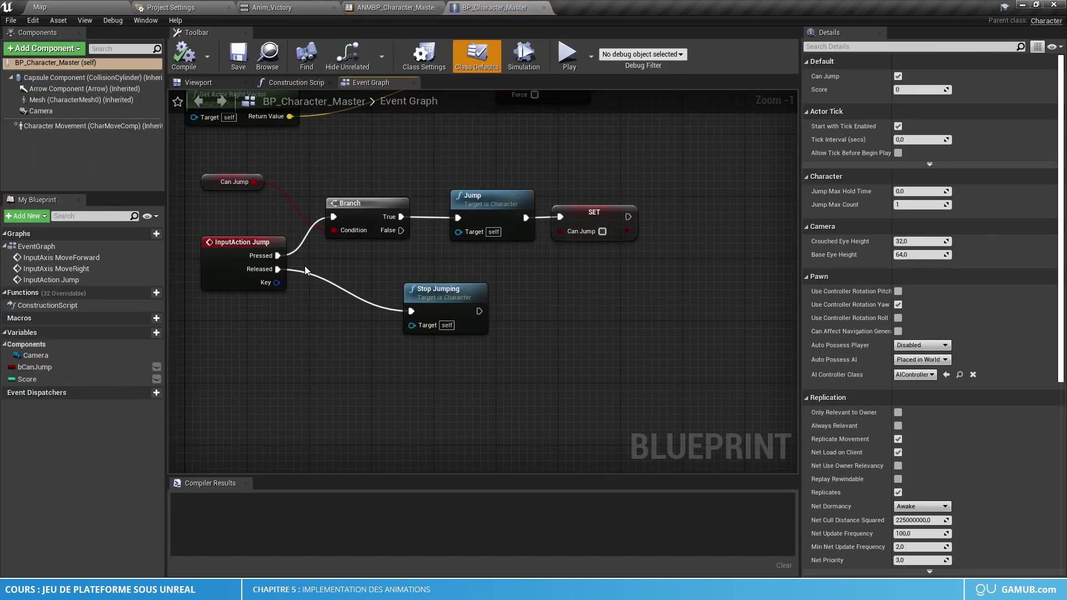
{"action": "left_click", "coordinate": [47, 100]}
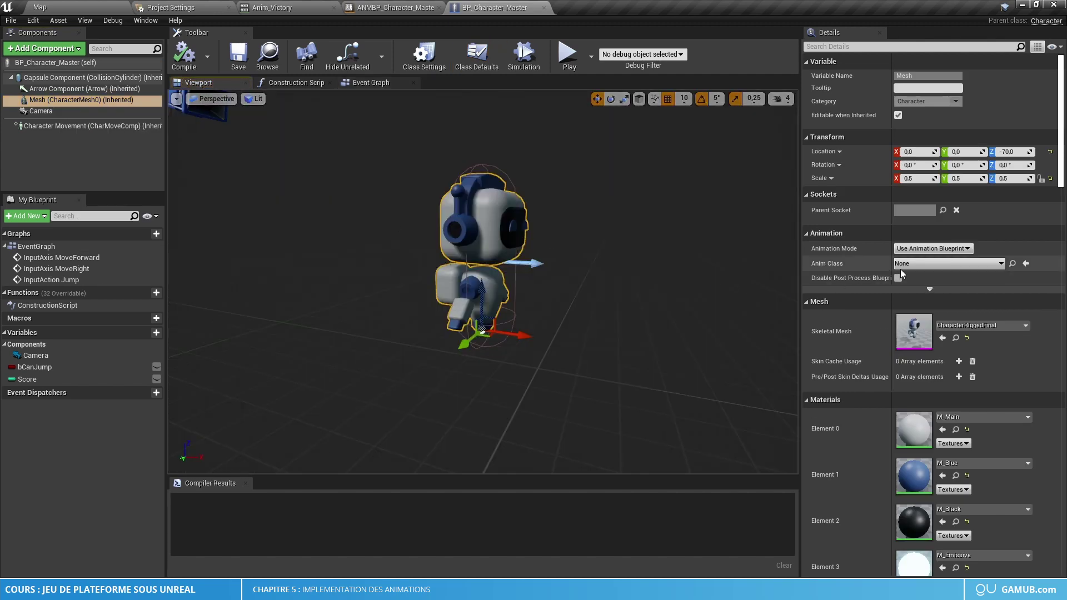
{"action": "left_click", "coordinate": [926, 265]}
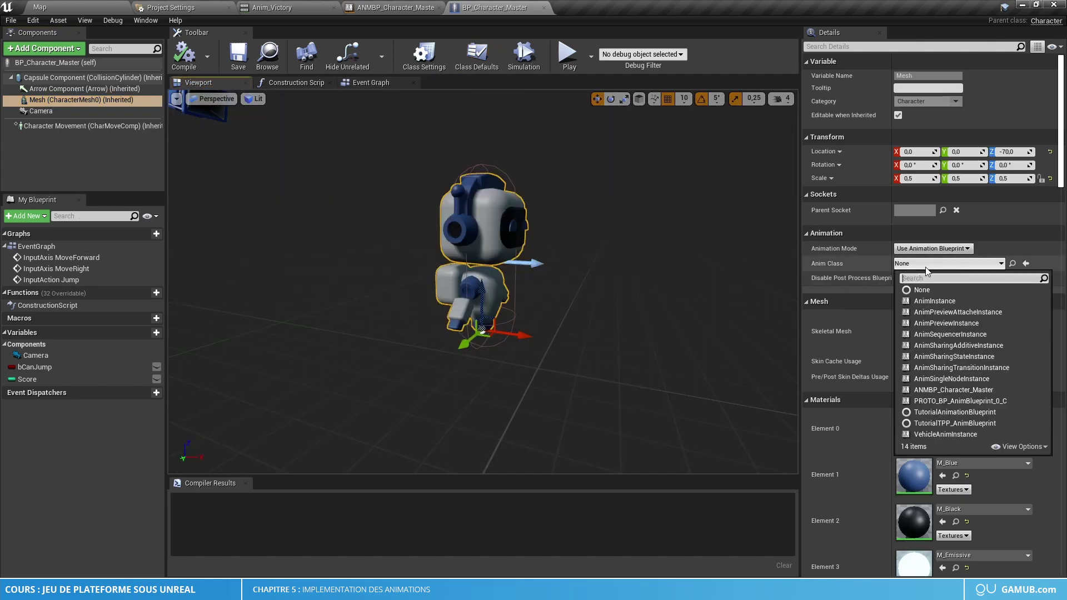
{"action": "left_click", "coordinate": [954, 391]}
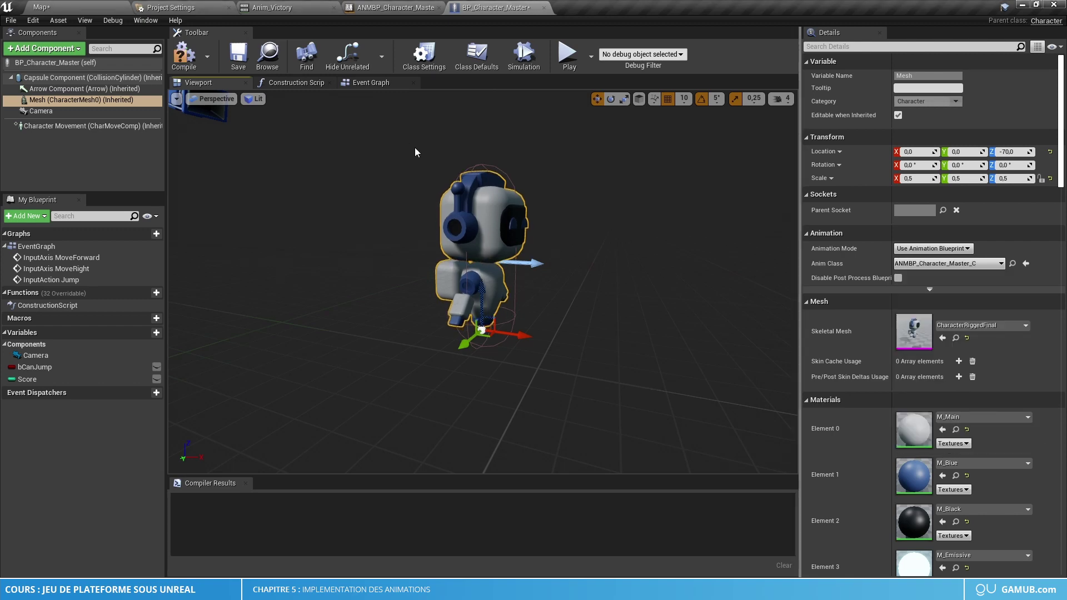
Compile and save BP_Character_Master, and return to the Map level
{"action": "left_click", "coordinate": [184, 55]}
{"action": "left_click", "coordinate": [238, 59]}
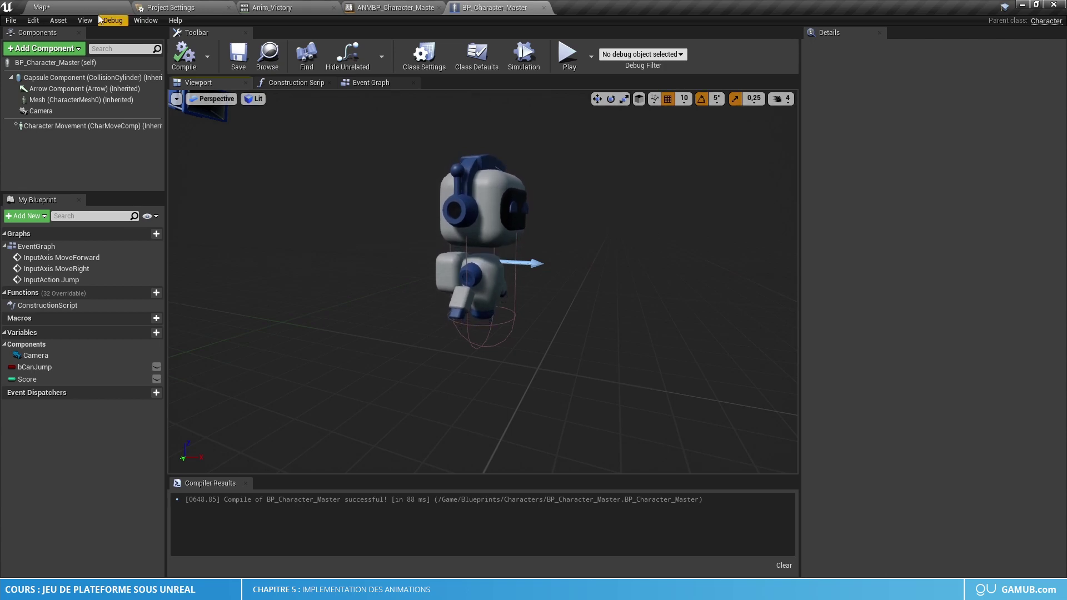
{"action": "left_click", "coordinate": [82, 5]}
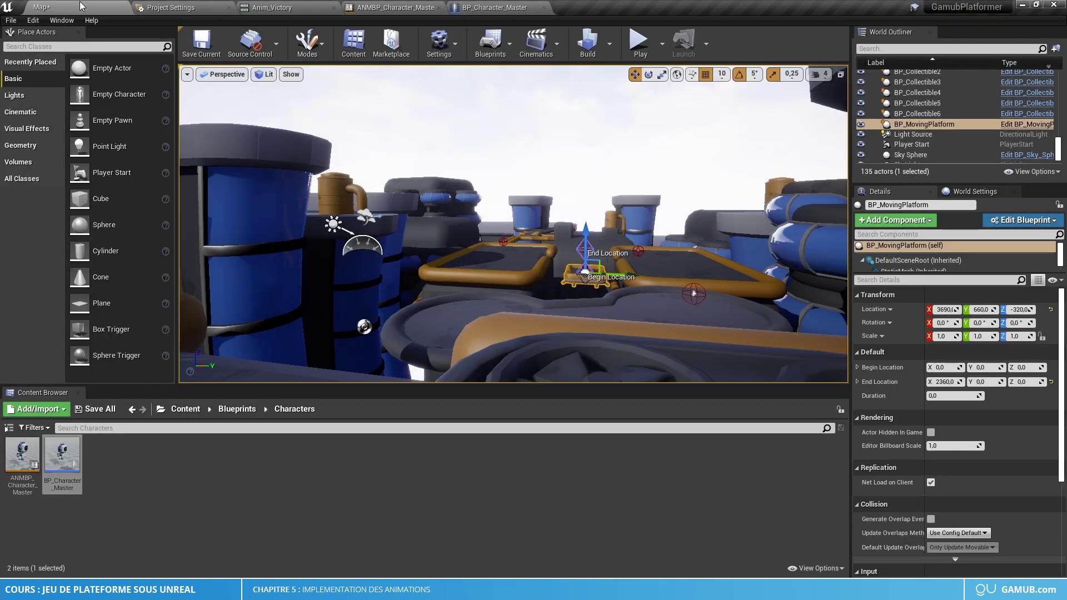
Play the level and test the robot's idle, run and jump behaviour, and end the play session
{"action": "left_click", "coordinate": [638, 43]}
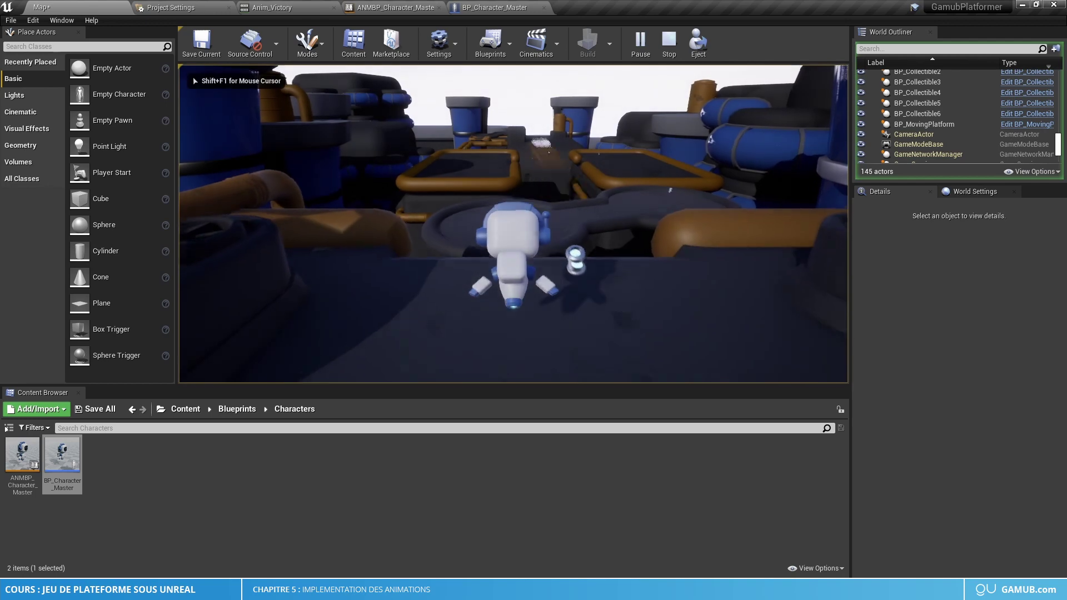
{"action": "key", "text": "w"}
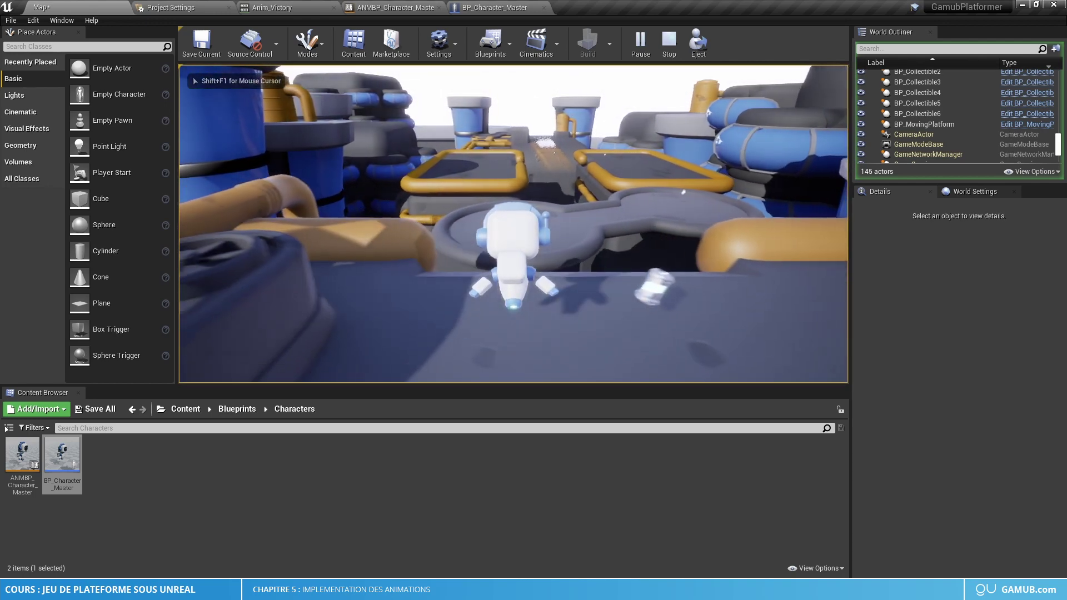
{"action": "key", "text": "space"}
{"action": "key", "text": "space"}
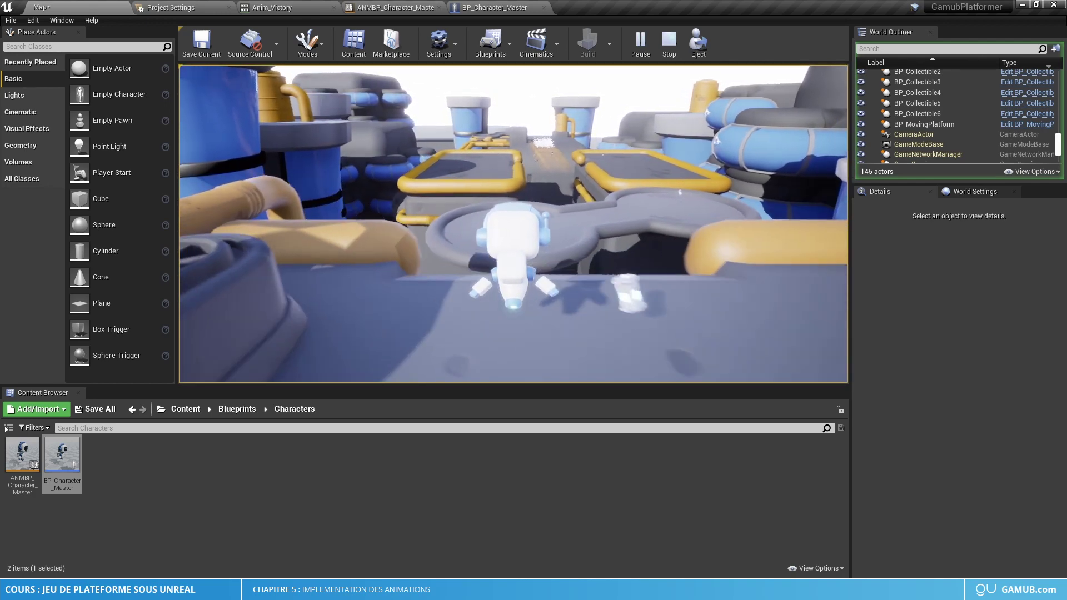
{"action": "key", "text": "d"}
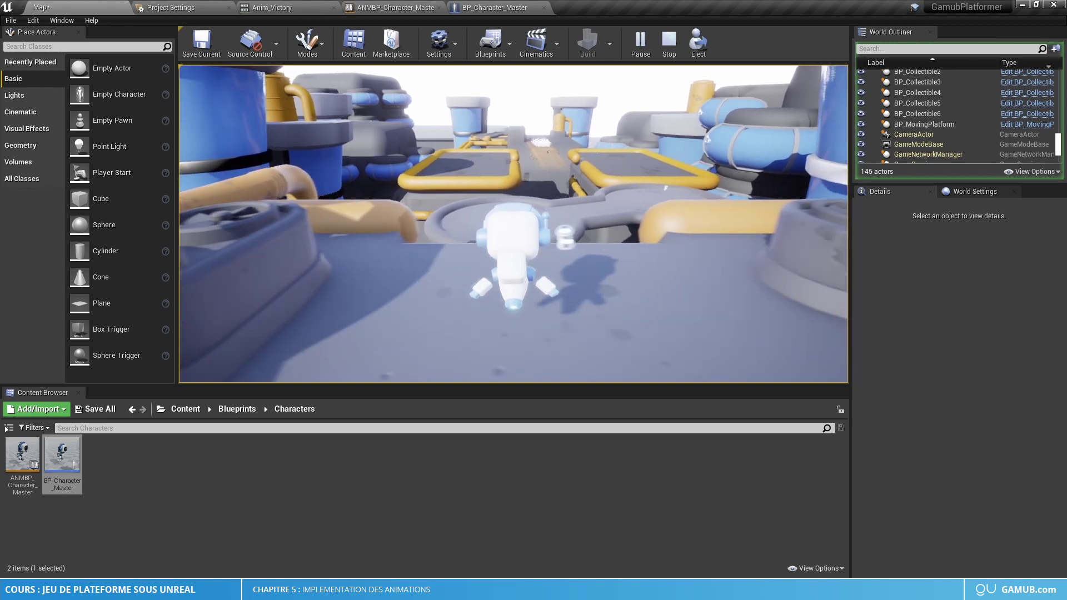
{"action": "key", "text": "space"}
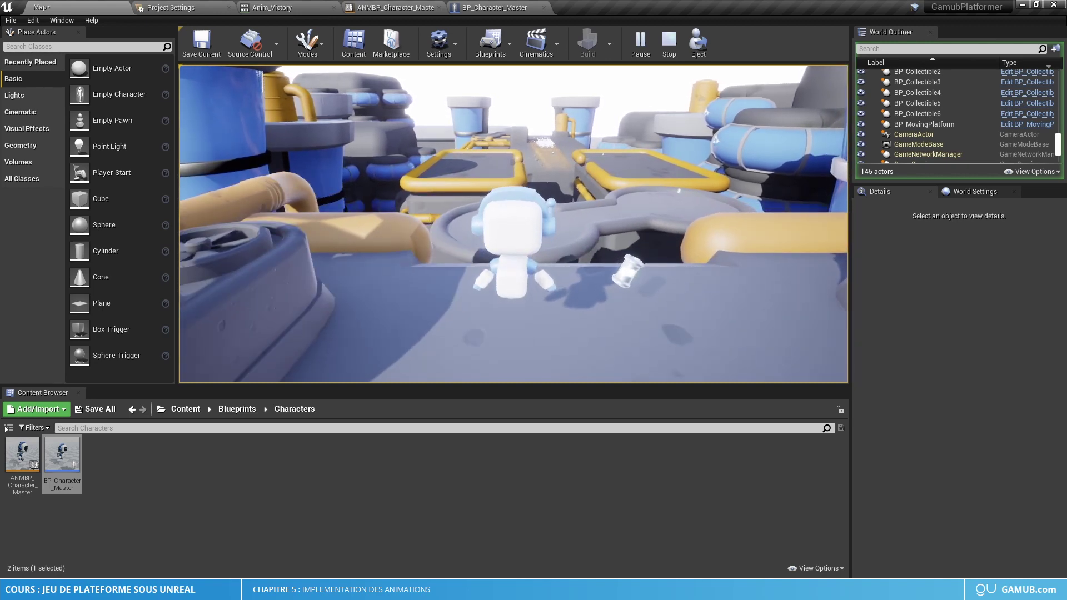
{"action": "key", "text": "F8"}
{"action": "key", "text": "Escape"}
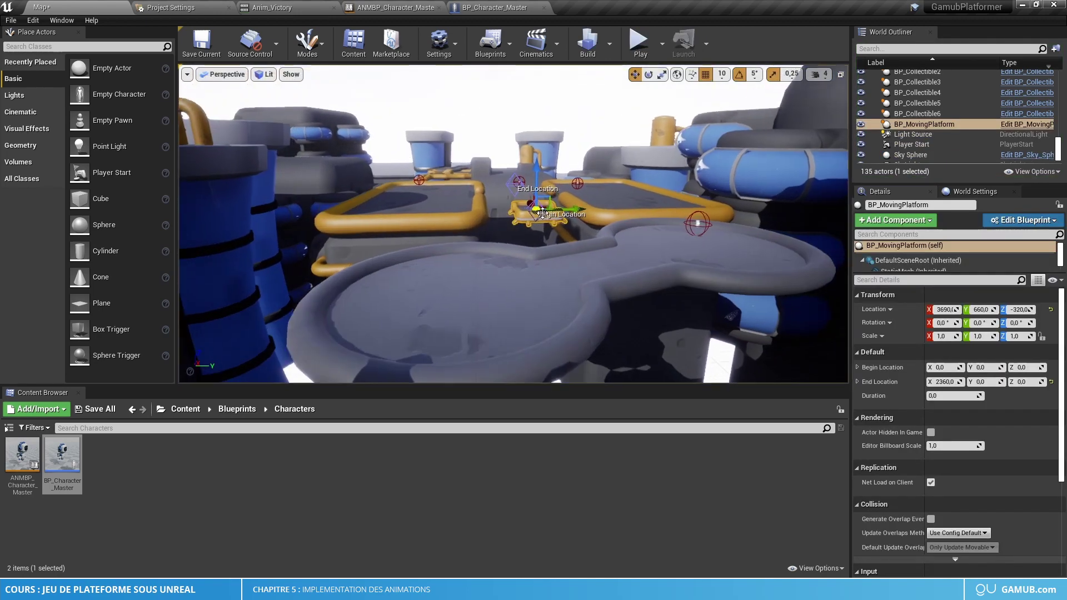
Set BP_MovingPlatform's Duration to 2.0 and play-test the level again with movement and a jump
{"action": "scroll", "coordinate": [542, 213], "scroll_direction": "up", "scroll_amount": 5}
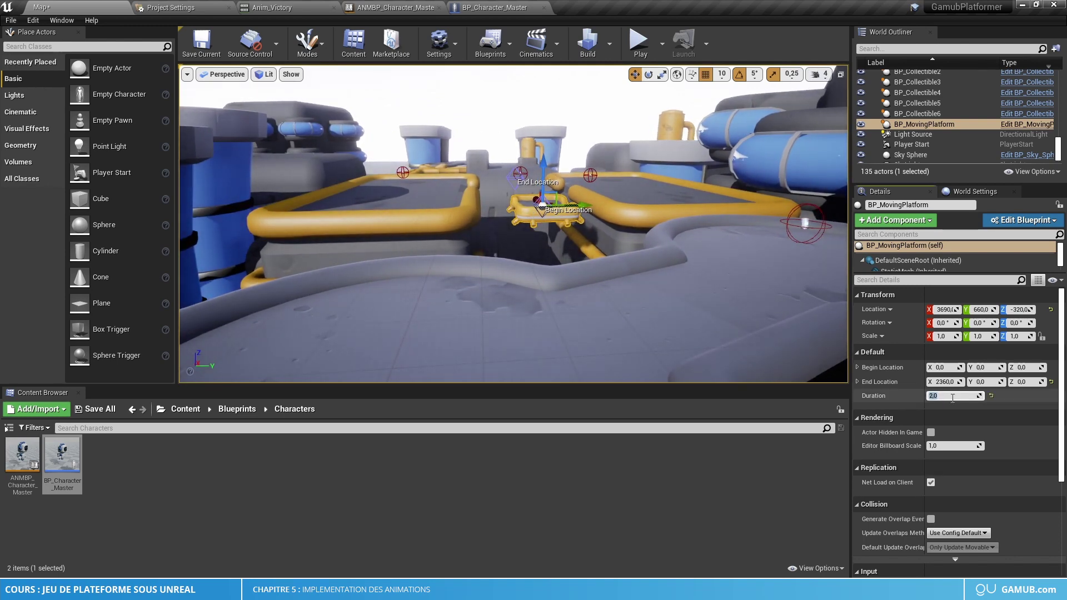
{"action": "left_click", "coordinate": [631, 37]}
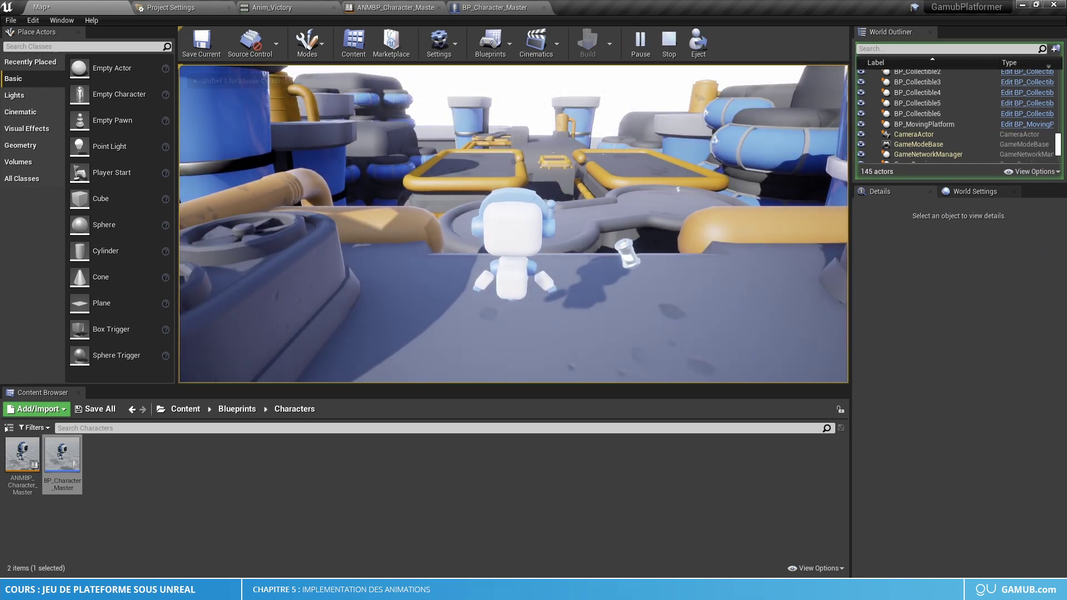
{"action": "key", "text": "s"}
{"action": "key", "text": "space"}
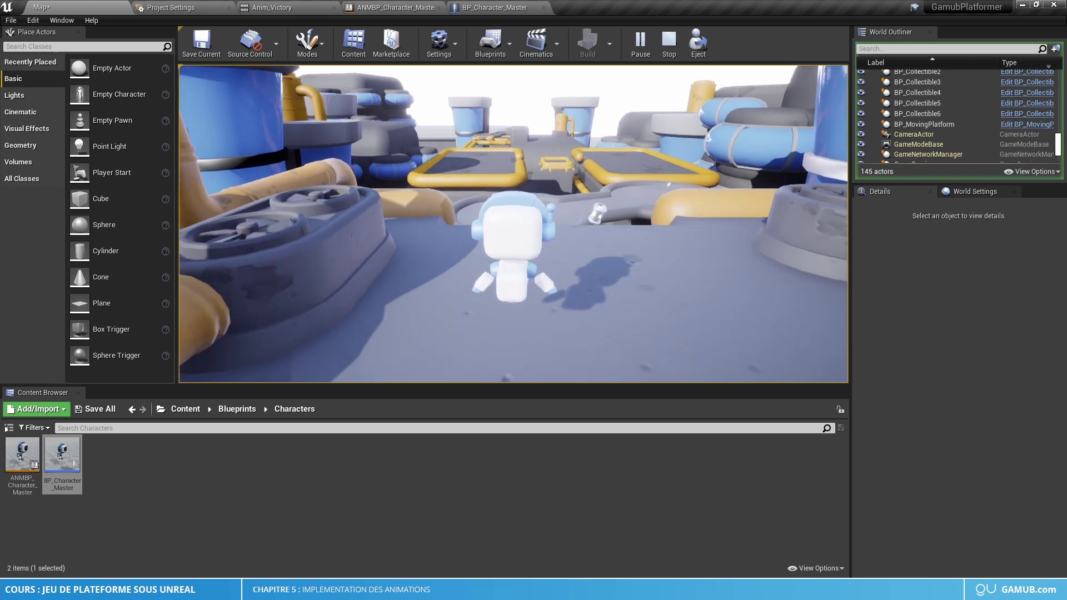
{"action": "key", "text": "Escape"}
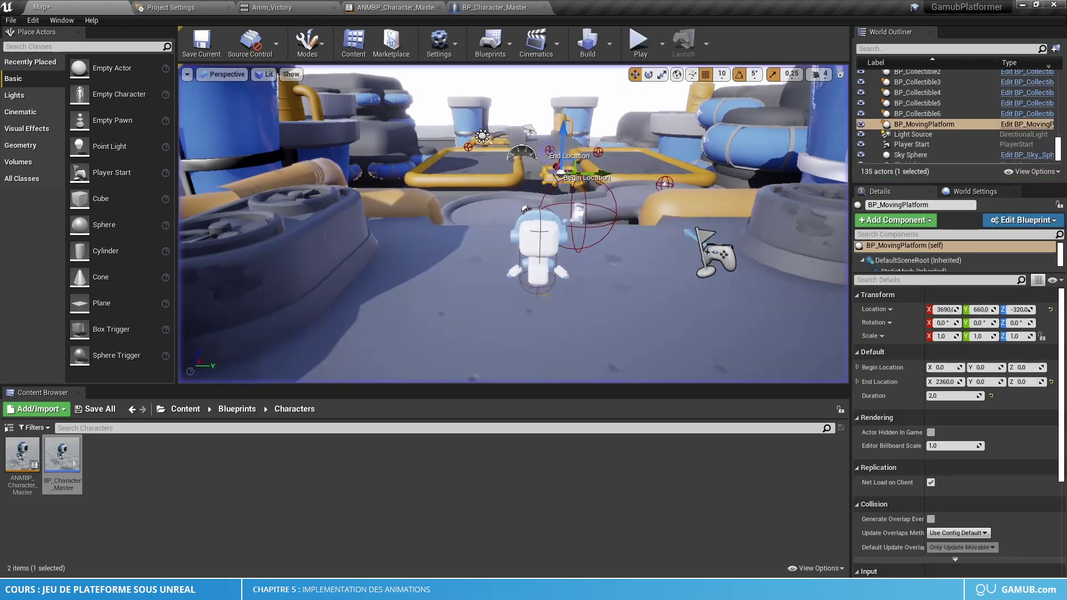
In ANMBP_Character_Master's Event Graph, add a Get Character Movement node fed by the cast's As BP Character Master output
{"action": "left_click", "coordinate": [400, 7]}
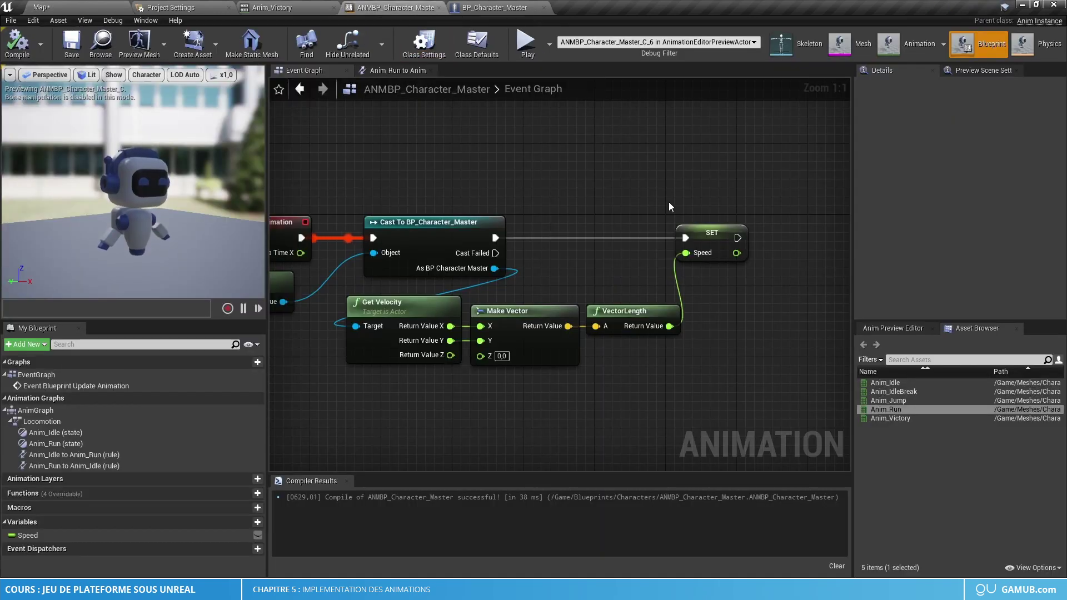
{"action": "right_click_drag", "start_coordinate": [685, 204], "coordinate": [631, 199]}
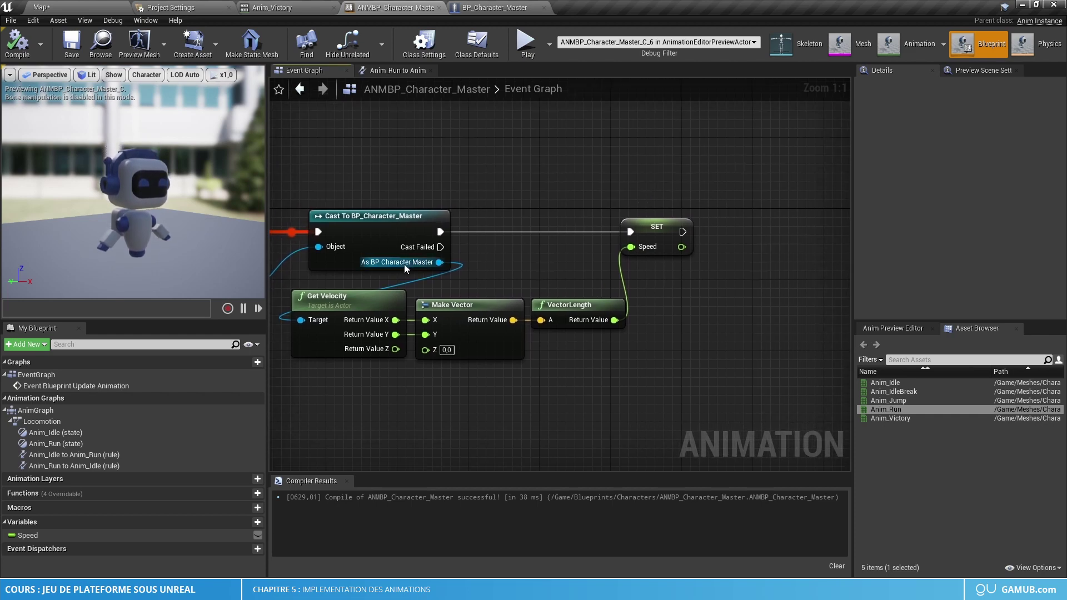
{"action": "left_click_drag", "start_coordinate": [429, 266], "coordinate": [655, 298]}
{"action": "type", "text": "get c"}
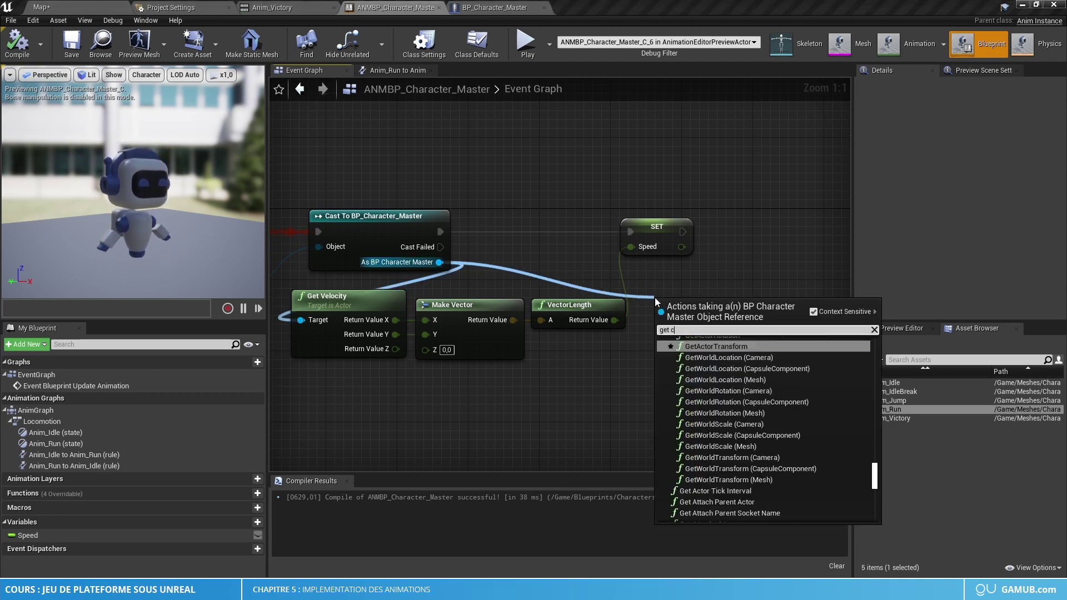
{"action": "type", "text": "haracter movement"}
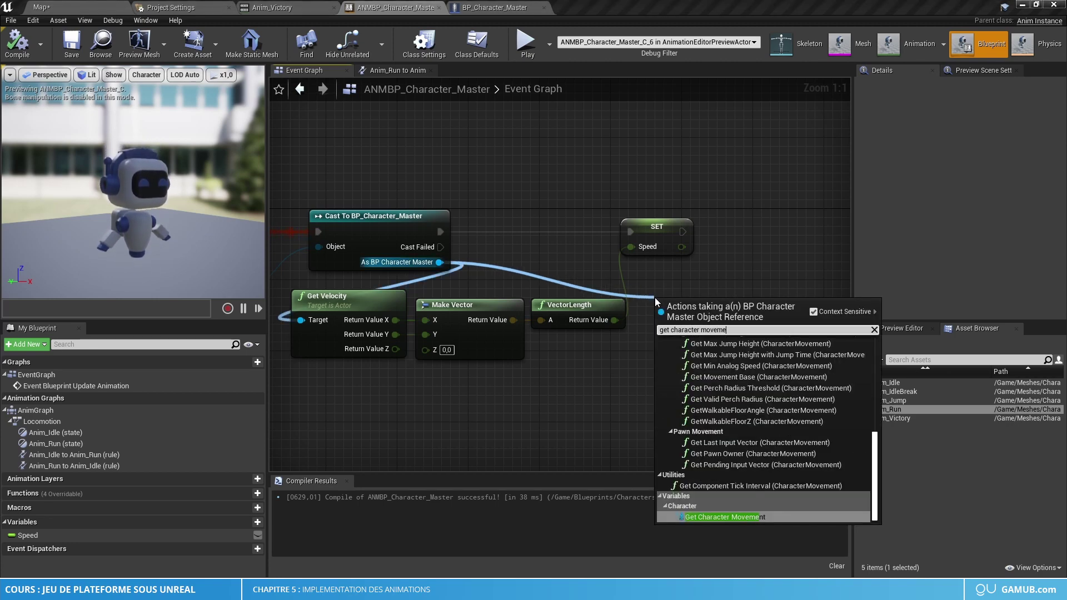
{"action": "key", "text": "Return"}
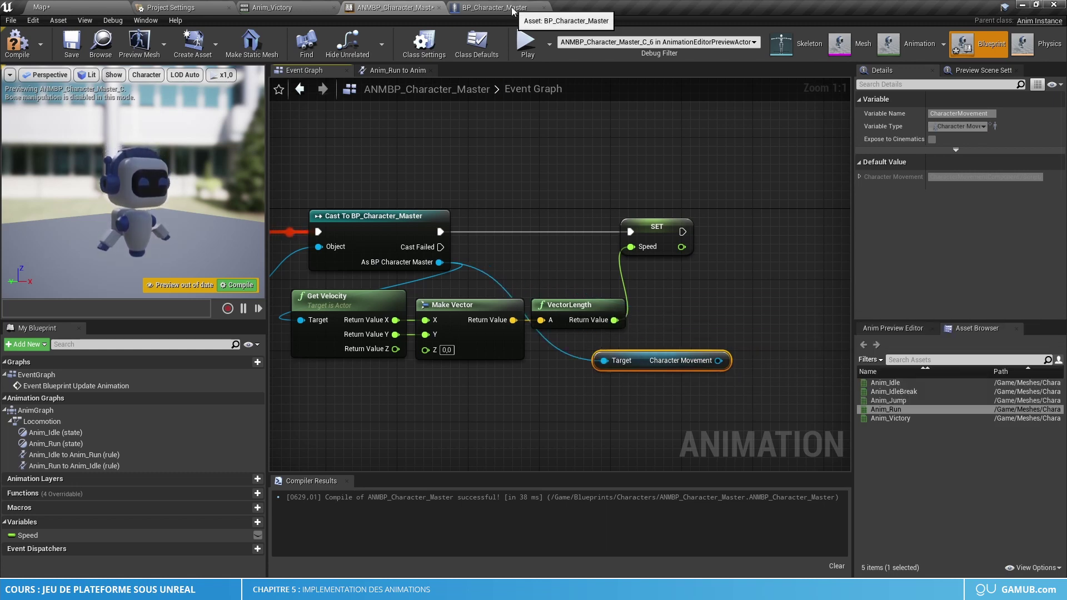
Check the Character Movement component in BP_Character_Master and return to the animation blueprint
{"action": "left_click", "coordinate": [492, 7]}
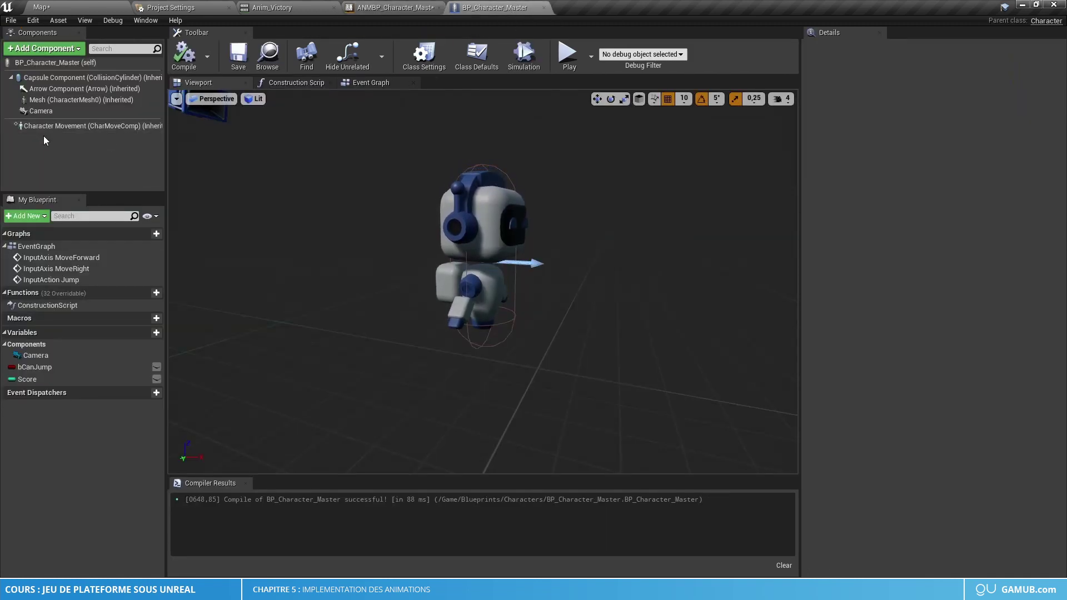
{"action": "left_click", "coordinate": [66, 6]}
{"action": "left_click", "coordinate": [367, 4]}
Add an Is Falling node from the Character Movement output and place it just above that node
{"action": "right_click_drag", "start_coordinate": [688, 375], "coordinate": [531, 368]}
{"action": "left_click_drag", "start_coordinate": [532, 368], "coordinate": [606, 326]}
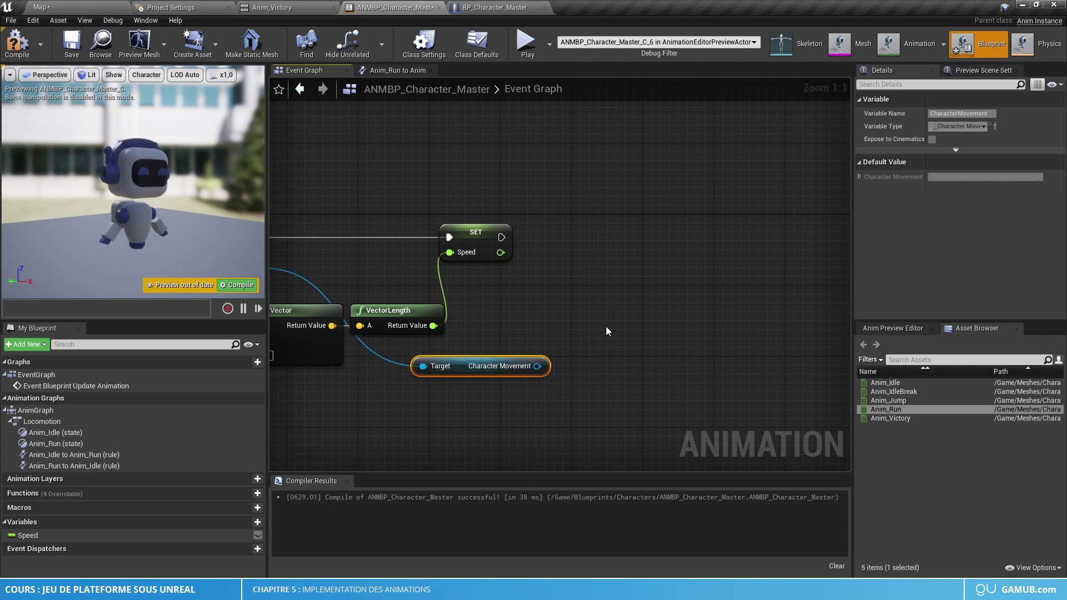
{"action": "left_click_drag", "start_coordinate": [537, 366], "coordinate": [626, 320]}
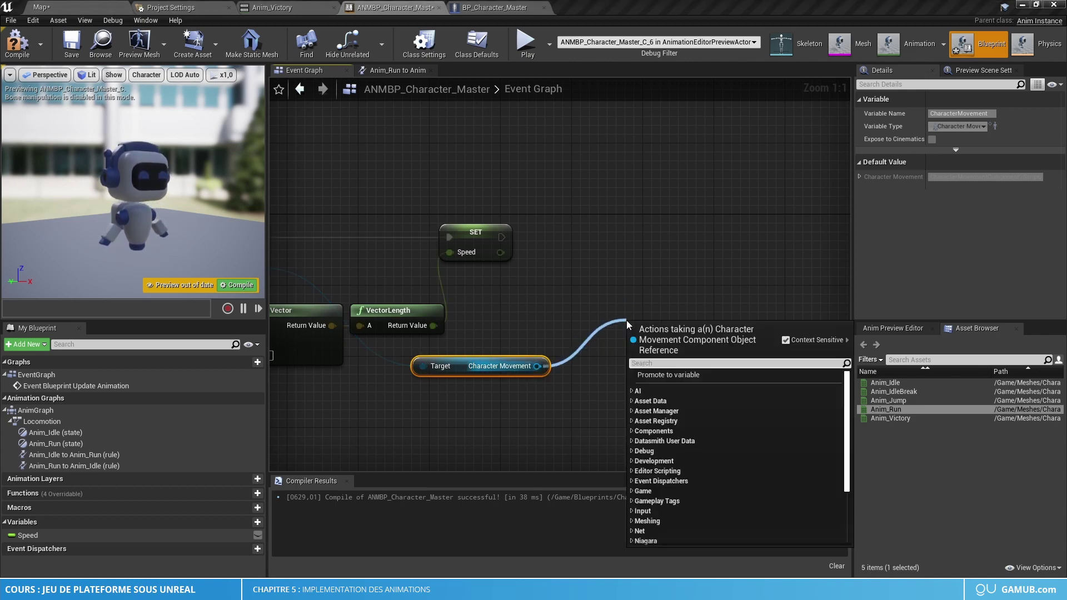
{"action": "type", "text": "is fal"}
{"action": "key", "text": "Return"}
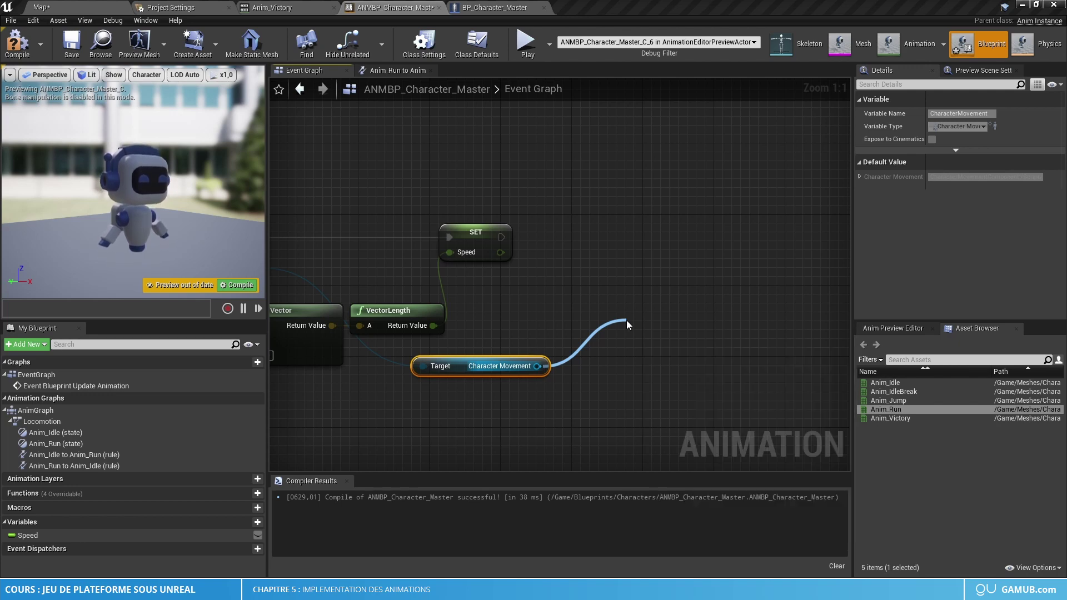
{"action": "left_click_drag", "start_coordinate": [595, 312], "coordinate": [496, 321]}
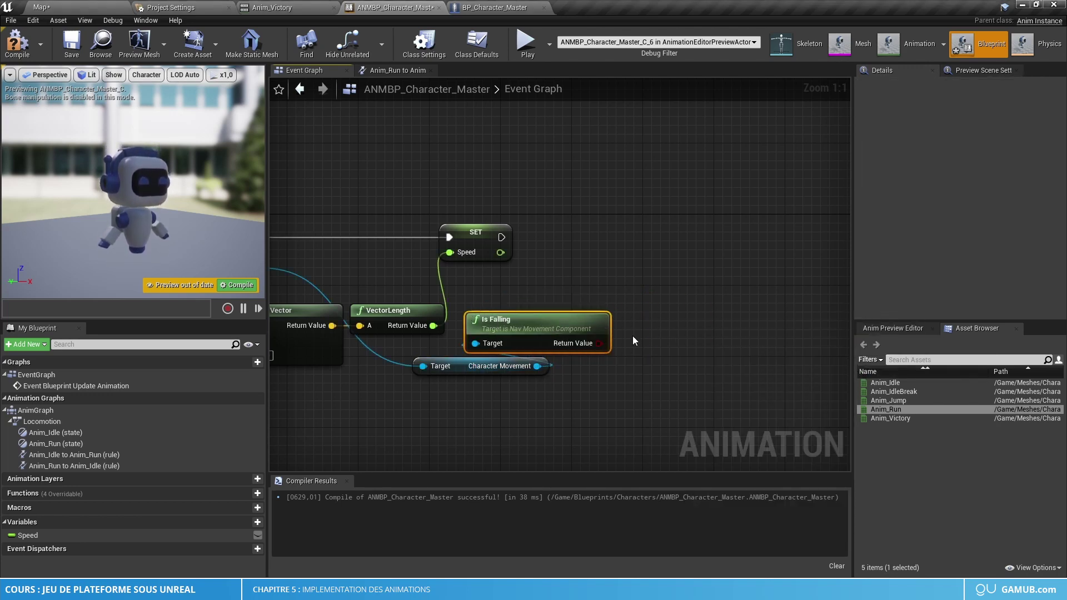
Promote the Is Falling return value to a Boolean variable named isFalling
{"action": "left_click_drag", "start_coordinate": [589, 345], "coordinate": [699, 254]}
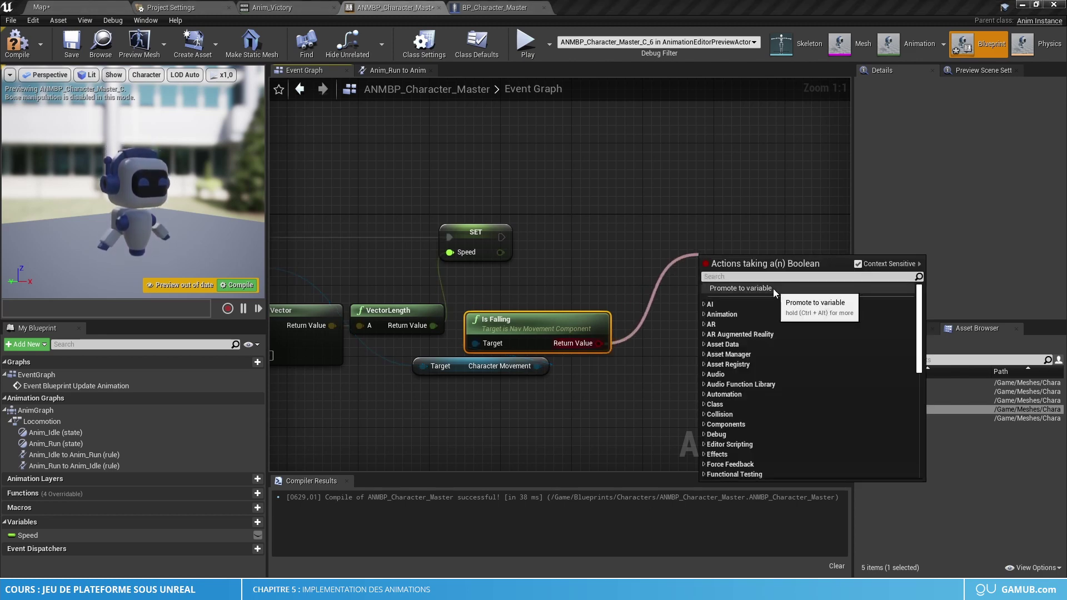
{"action": "left_click", "coordinate": [772, 288]}
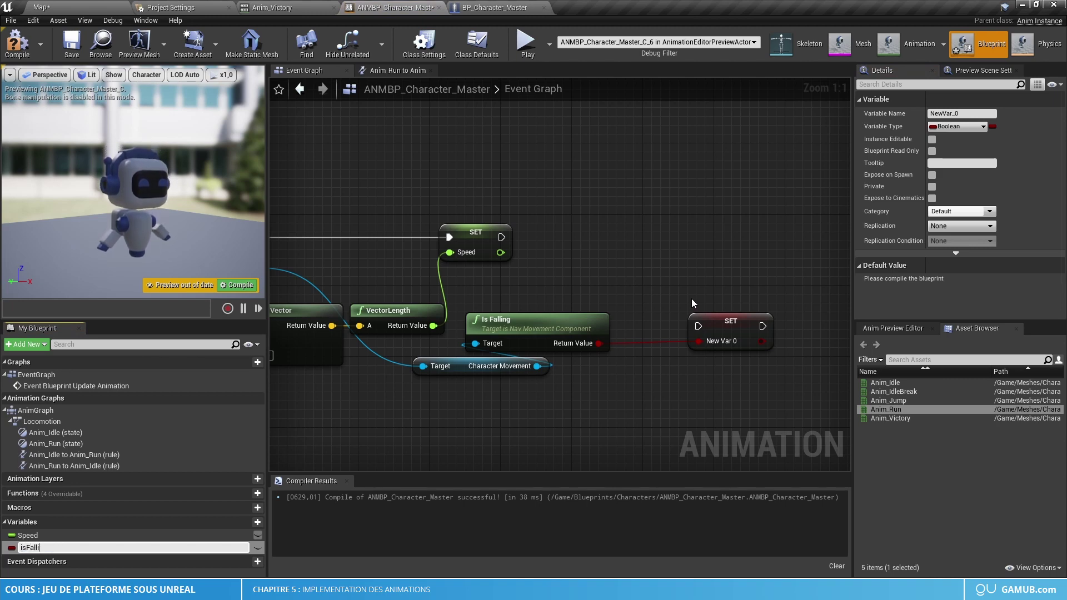
{"action": "key", "text": "Return"}
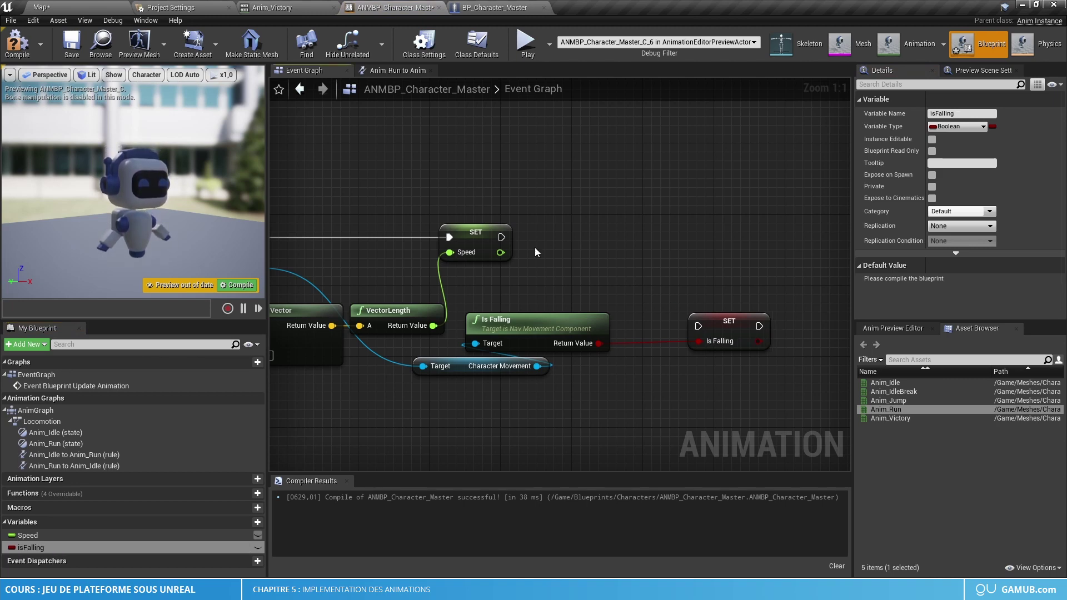
Connect the isFalling SET node after the Speed SET node, and compile and save the animation blueprint
{"action": "left_click_drag", "start_coordinate": [501, 238], "coordinate": [676, 237]}
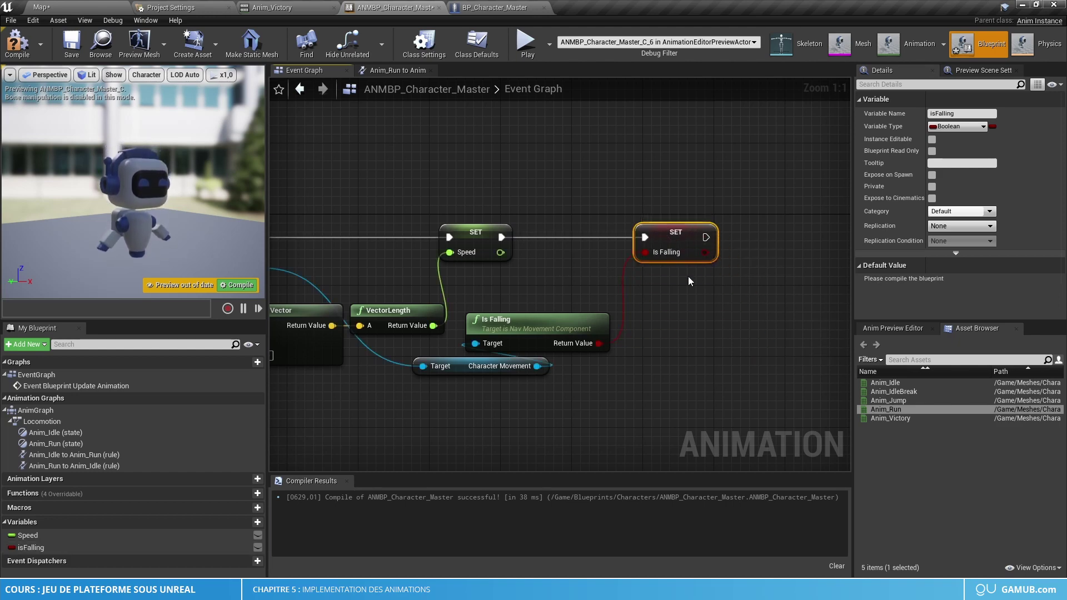
{"action": "left_click", "coordinate": [25, 51]}
{"action": "left_click", "coordinate": [71, 45]}
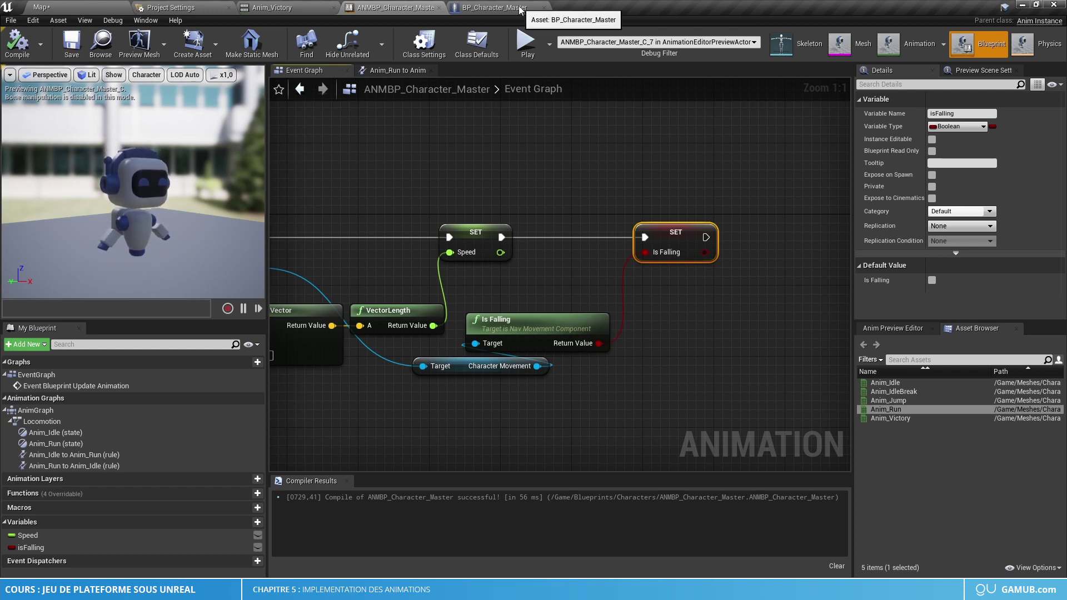
Open the Locomotion state machine and add an Anim_Jump state above Anim_Idle and Anim_Run
{"action": "left_click", "coordinate": [392, 70]}
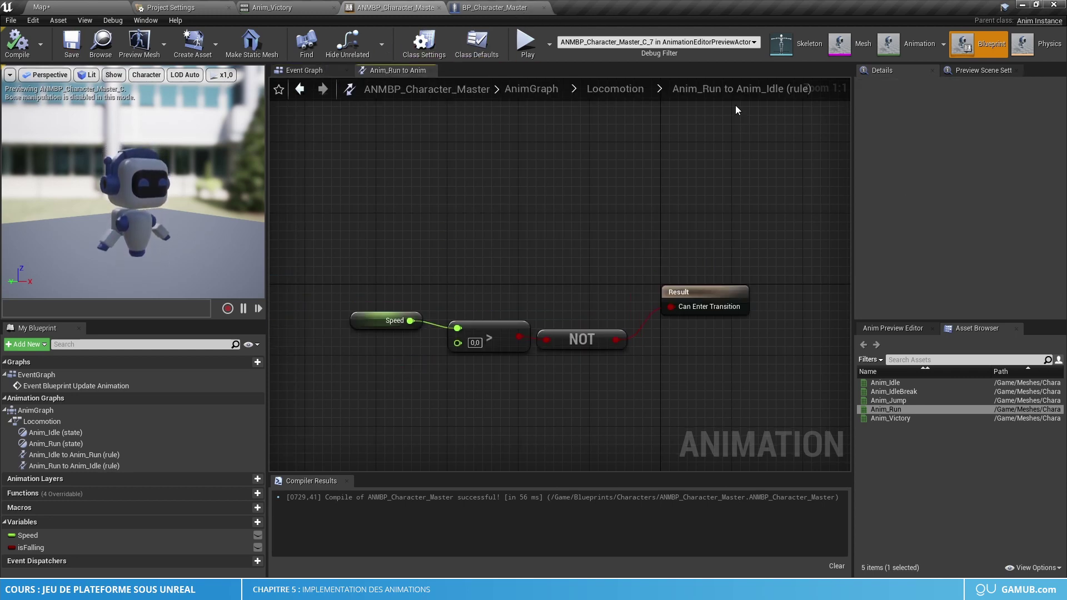
{"action": "left_click", "coordinate": [308, 72]}
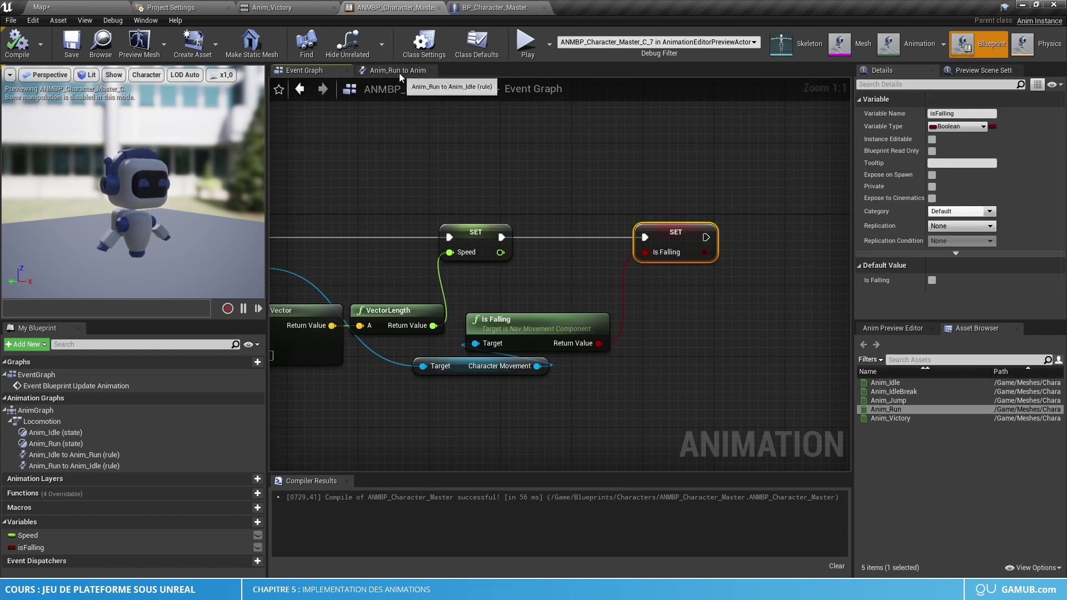
{"action": "left_click", "coordinate": [391, 69]}
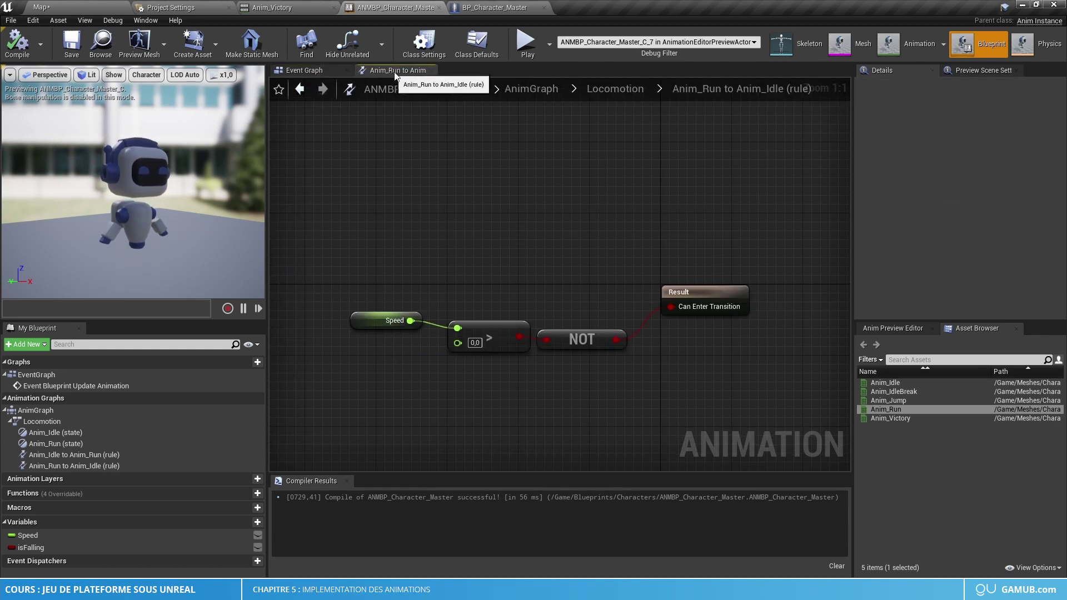
{"action": "left_click", "coordinate": [630, 92]}
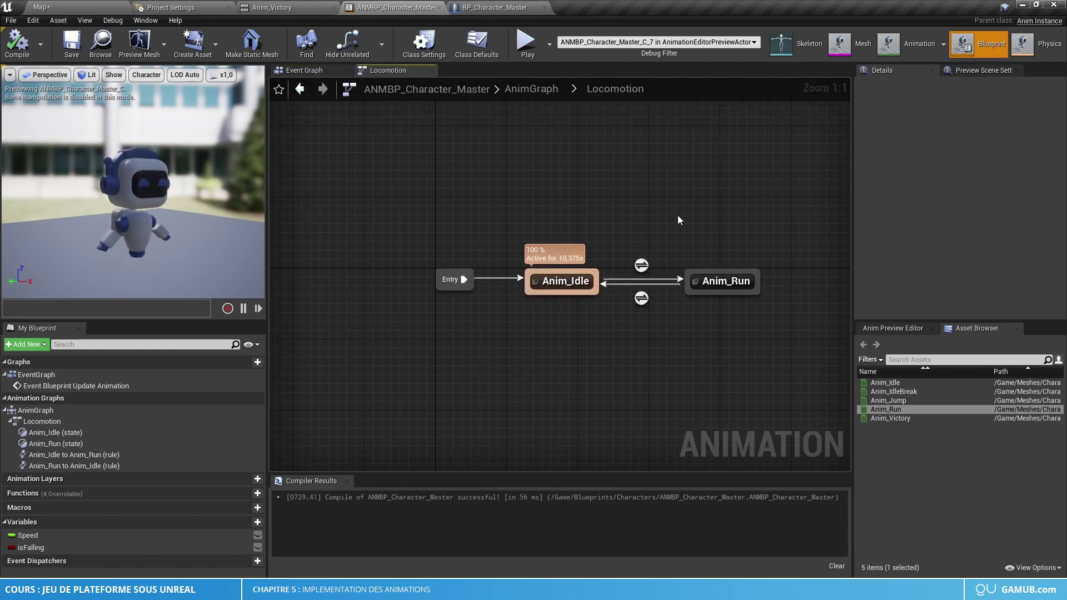
{"action": "left_click_drag", "start_coordinate": [888, 400], "coordinate": [592, 144]}
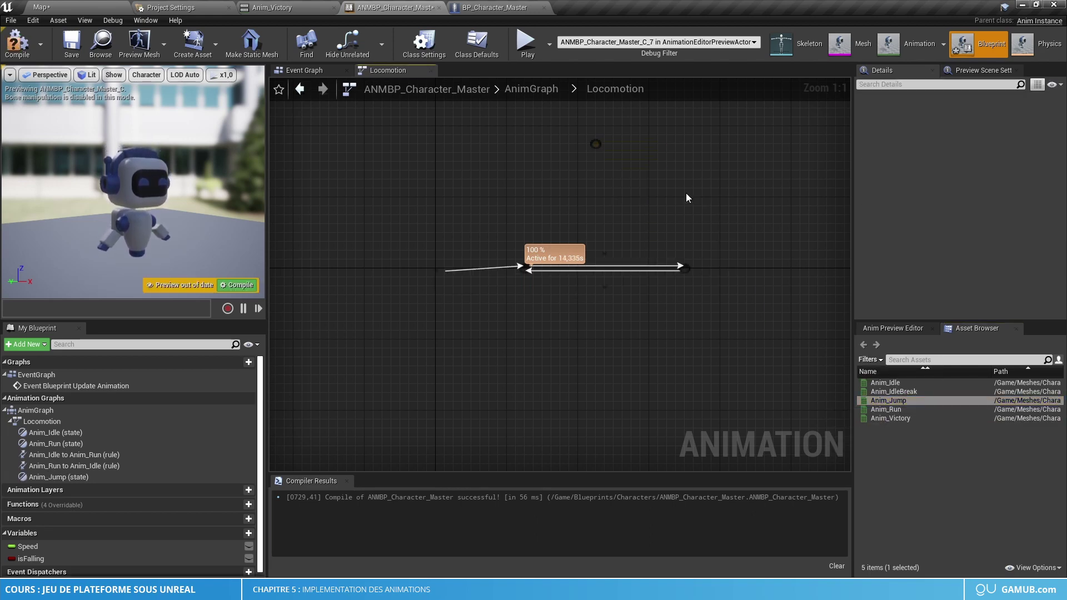
{"action": "right_click_drag", "start_coordinate": [687, 198], "coordinate": [642, 208]}
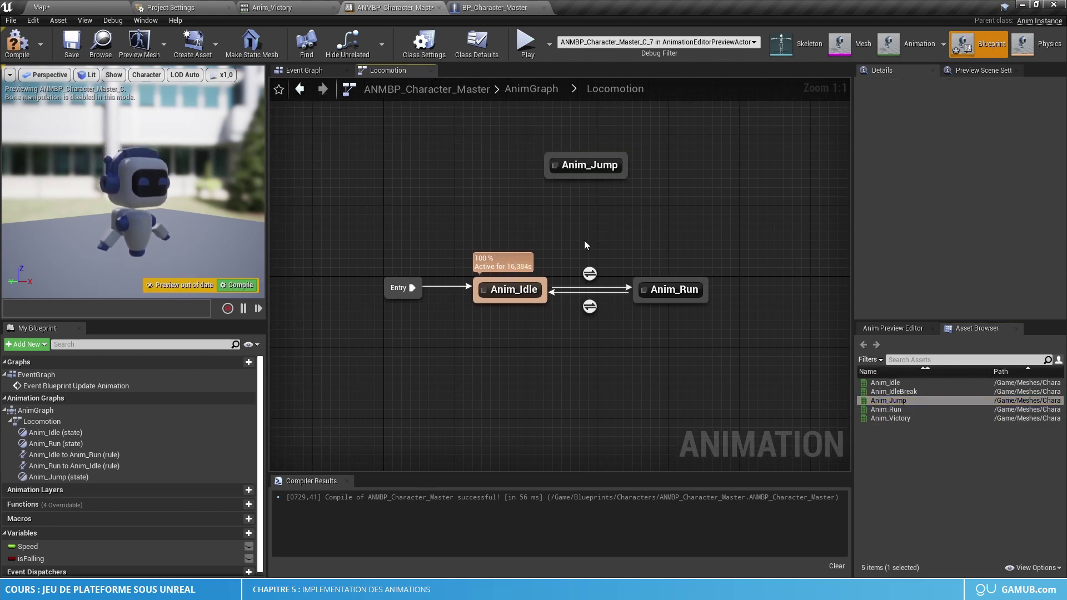
Create transitions from Anim_Idle to Anim_Jump, from Anim_Run to Anim_Jump, and from Anim_Jump back to Anim_Idle
{"action": "left_click_drag", "start_coordinate": [510, 278], "coordinate": [577, 177]}
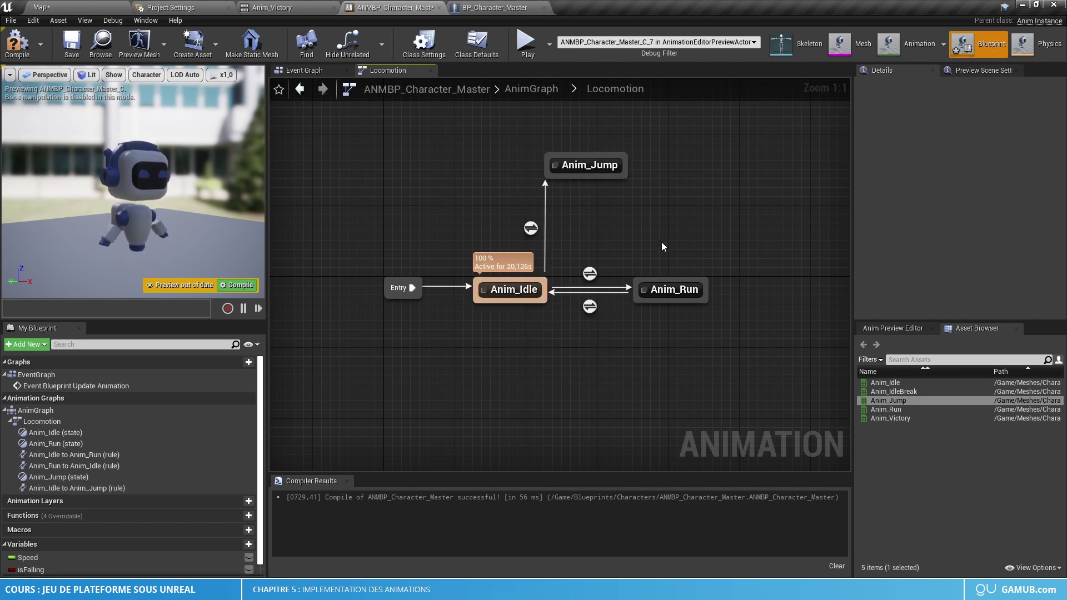
{"action": "left_click_drag", "start_coordinate": [635, 277], "coordinate": [533, 277]}
{"action": "left_click", "coordinate": [561, 170]}
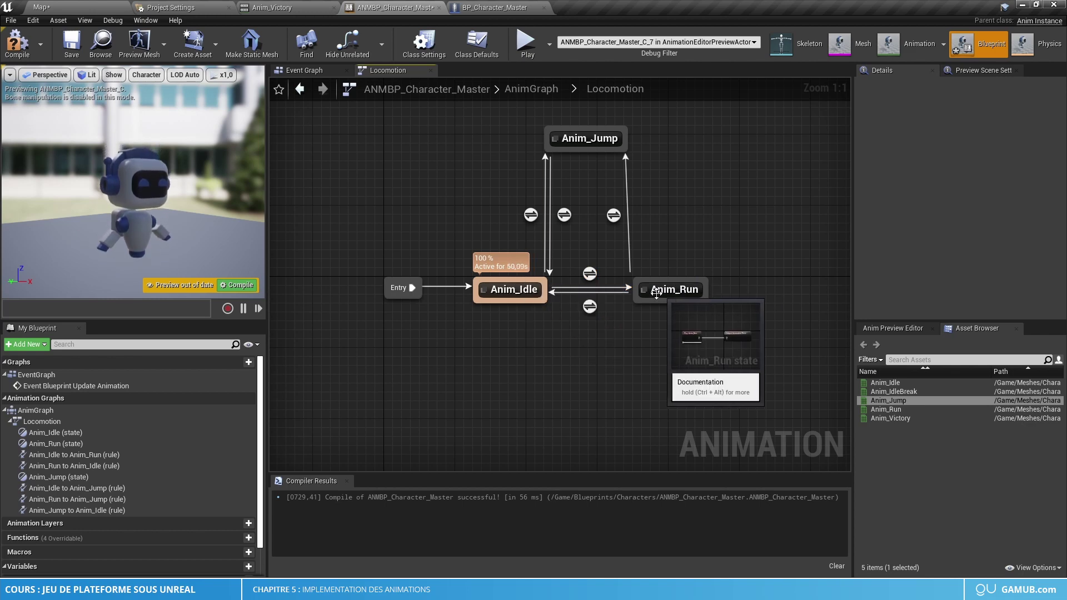
{"action": "left_click", "coordinate": [656, 294]}
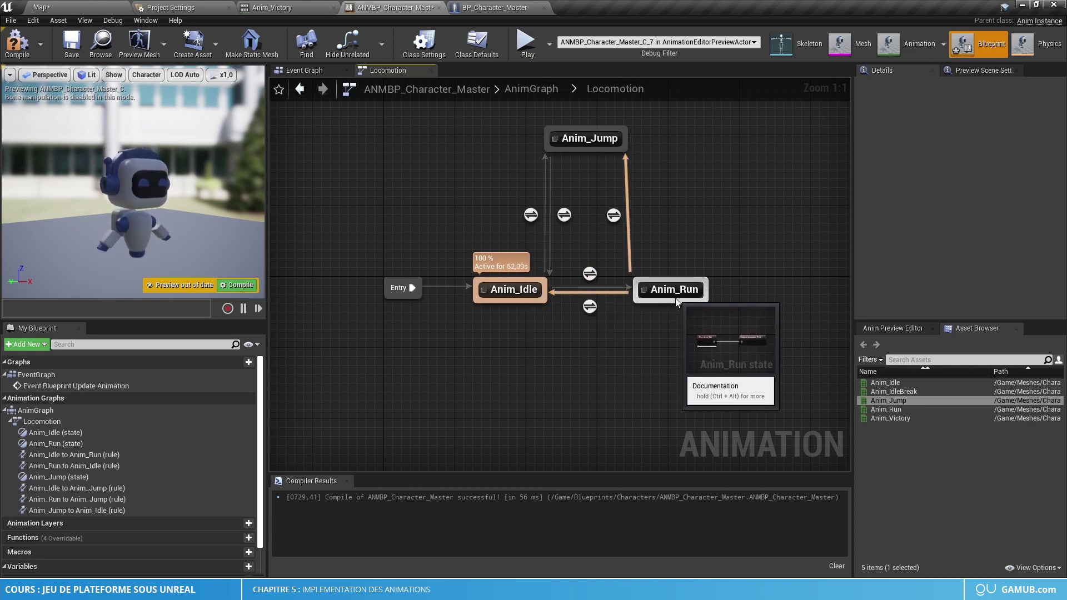
{"action": "left_click", "coordinate": [579, 222]}
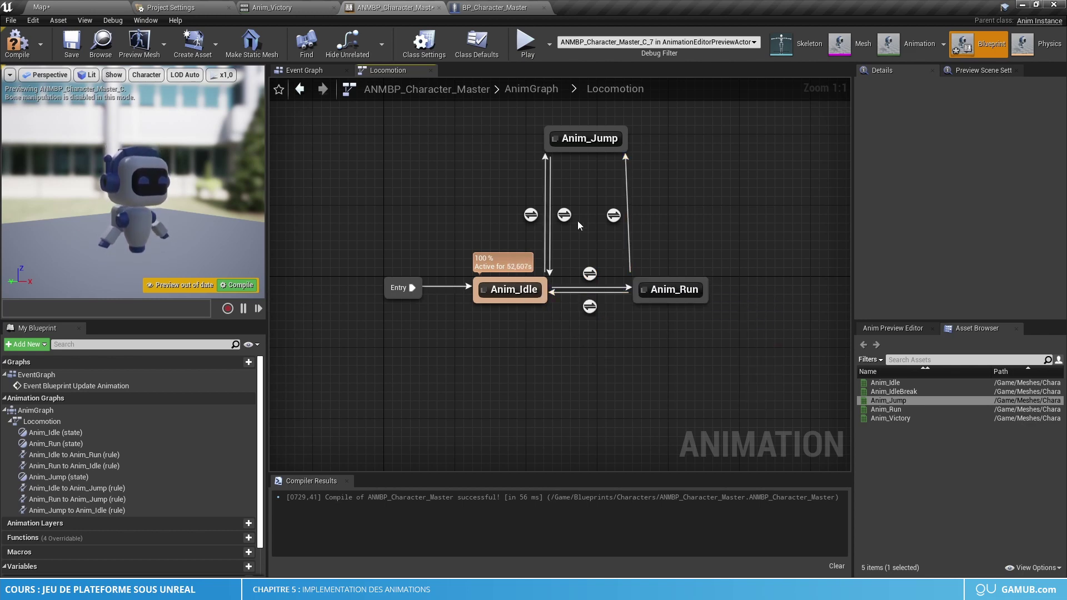
Connect the isFalling variable to Can Enter Transition in the Anim_Idle to Anim_Jump rule and compile the blueprint
{"action": "double_click", "coordinate": [531, 215]}
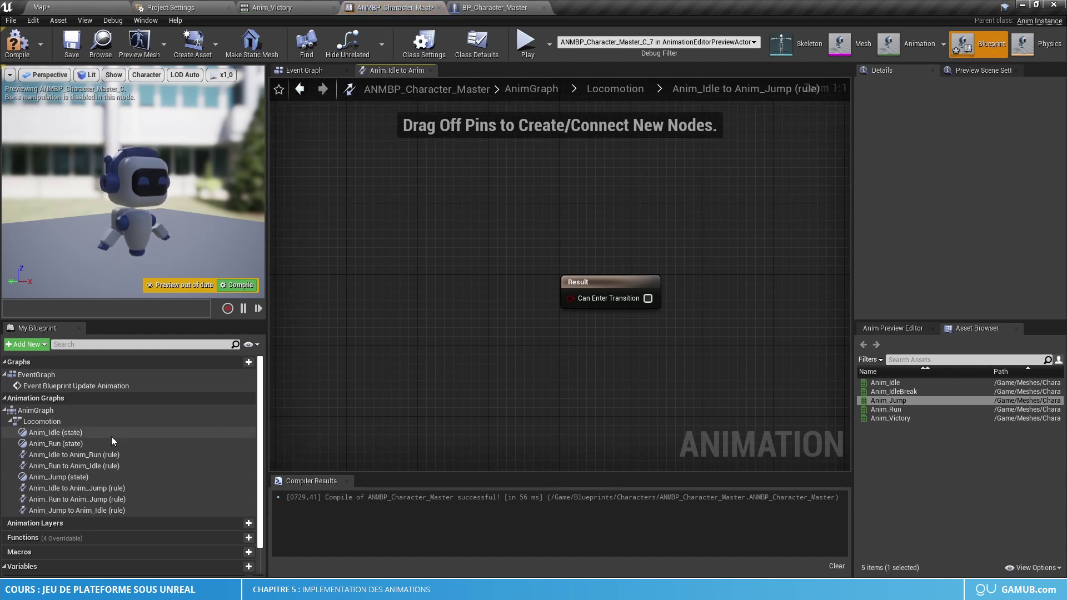
{"action": "scroll", "coordinate": [113, 445], "scroll_direction": "down", "scroll_amount": 2}
{"action": "left_click_drag", "start_coordinate": [31, 555], "coordinate": [574, 304]}
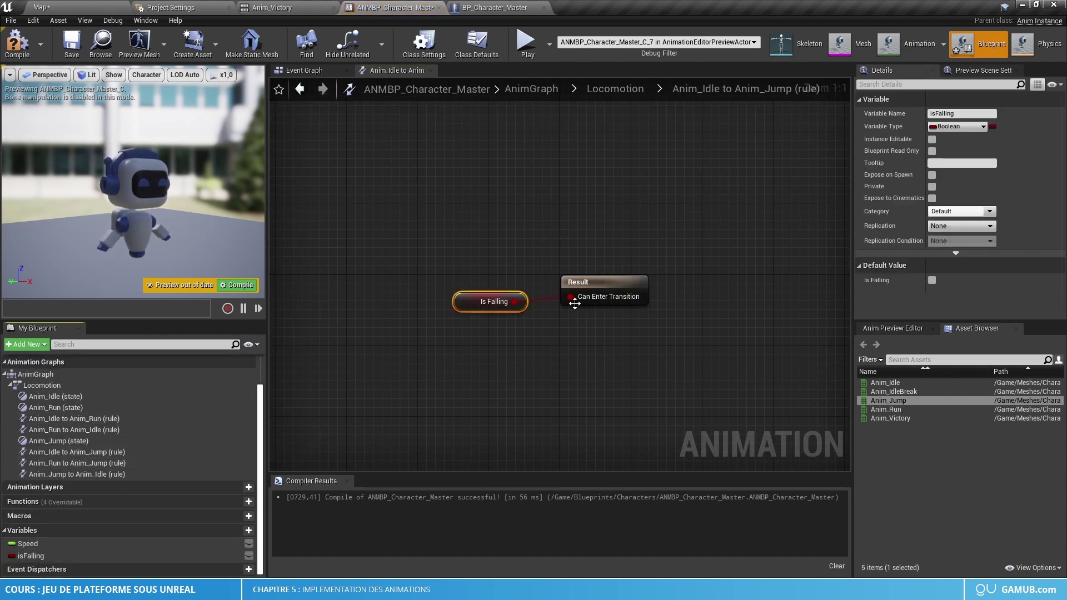
{"action": "left_click", "coordinate": [39, 50]}
In the Anim_Jump to Anim_Idle rule, feed isFalling through a NOT node into Can Enter Transition and compile
{"action": "left_click", "coordinate": [634, 89]}
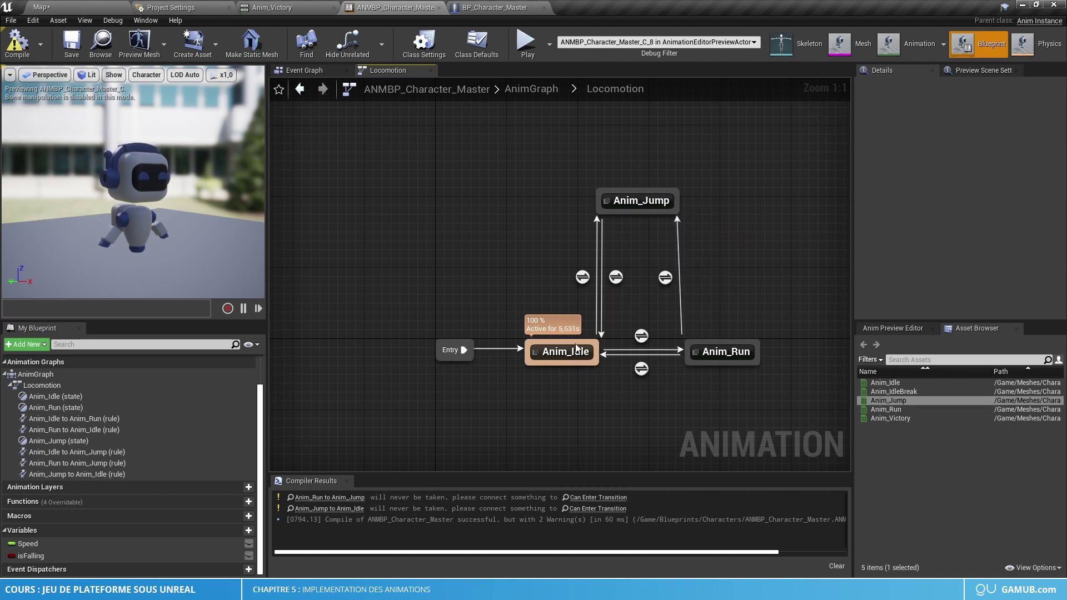
{"action": "double_click", "coordinate": [617, 277]}
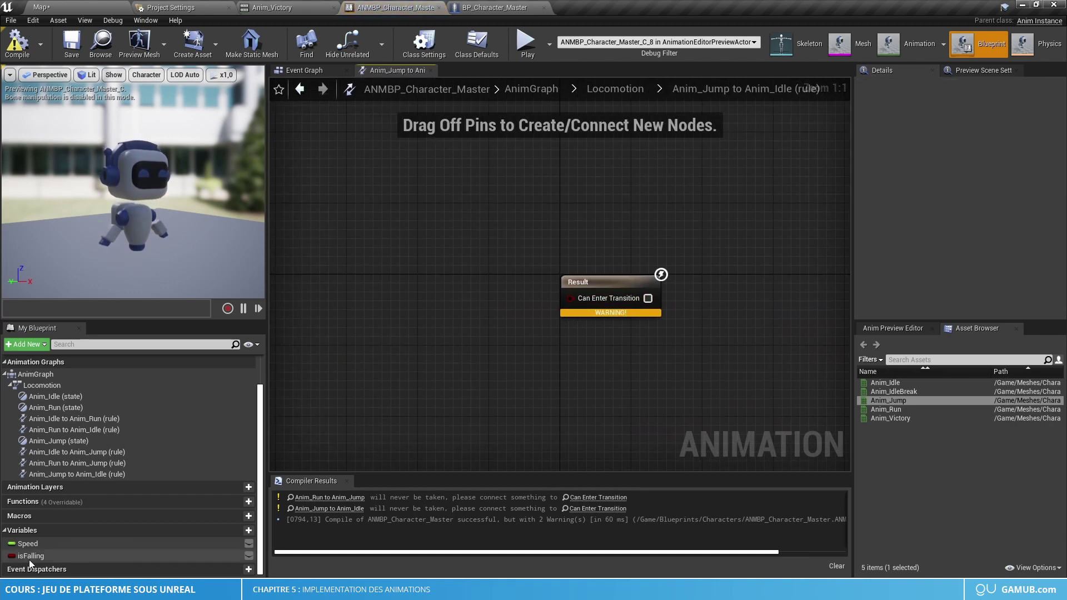
{"action": "left_click_drag", "start_coordinate": [31, 556], "coordinate": [458, 318]}
{"action": "left_click", "coordinate": [365, 326]}
{"action": "type", "text": "not"}
{"action": "key", "text": "Return"}
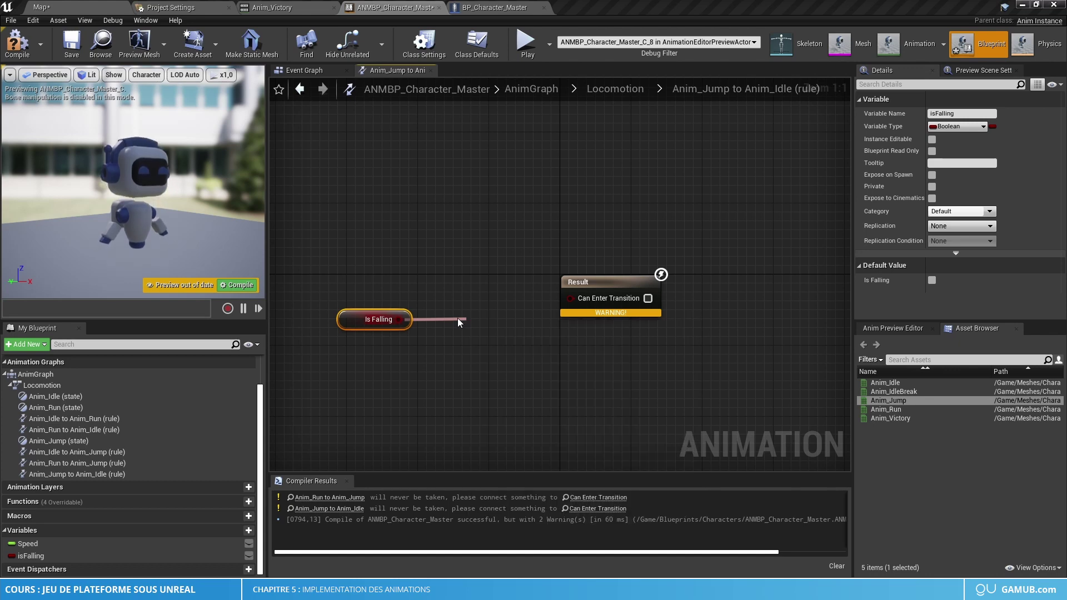
{"action": "left_click_drag", "start_coordinate": [552, 330], "coordinate": [571, 298]}
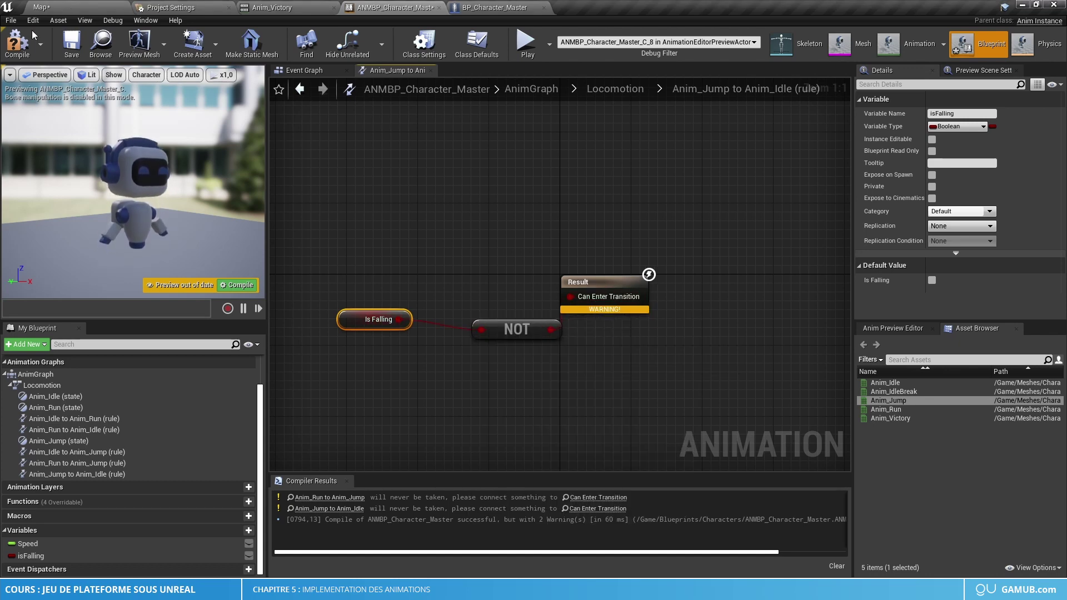
{"action": "left_click", "coordinate": [17, 42]}
Connect isFalling to Can Enter Transition in the Anim_Run to Anim_Jump rule, and compile and save the blueprint
{"action": "left_click", "coordinate": [612, 89]}
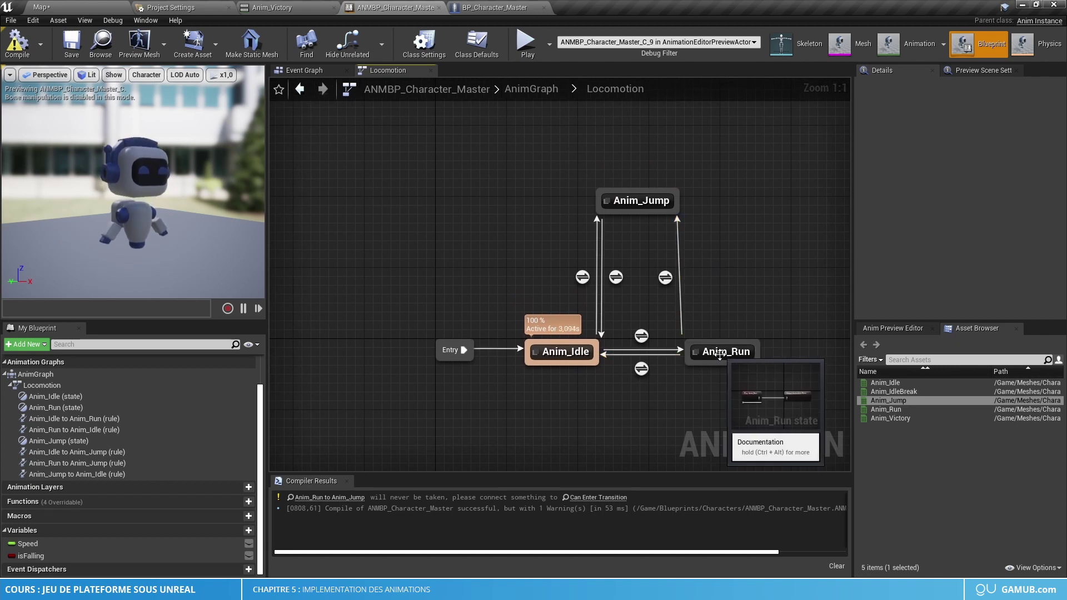
{"action": "double_click", "coordinate": [666, 277]}
{"action": "left_click_drag", "start_coordinate": [34, 556], "coordinate": [588, 302], "text": "ctrl"}
{"action": "left_click", "coordinate": [468, 302]}
{"action": "left_click", "coordinate": [17, 43]}
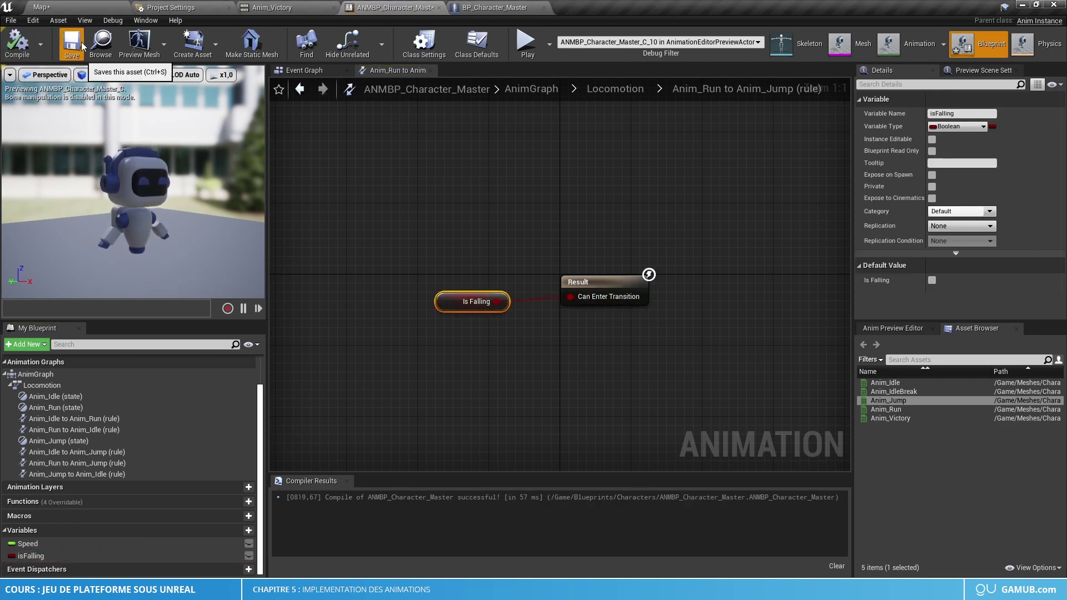
{"action": "left_click", "coordinate": [71, 43]}
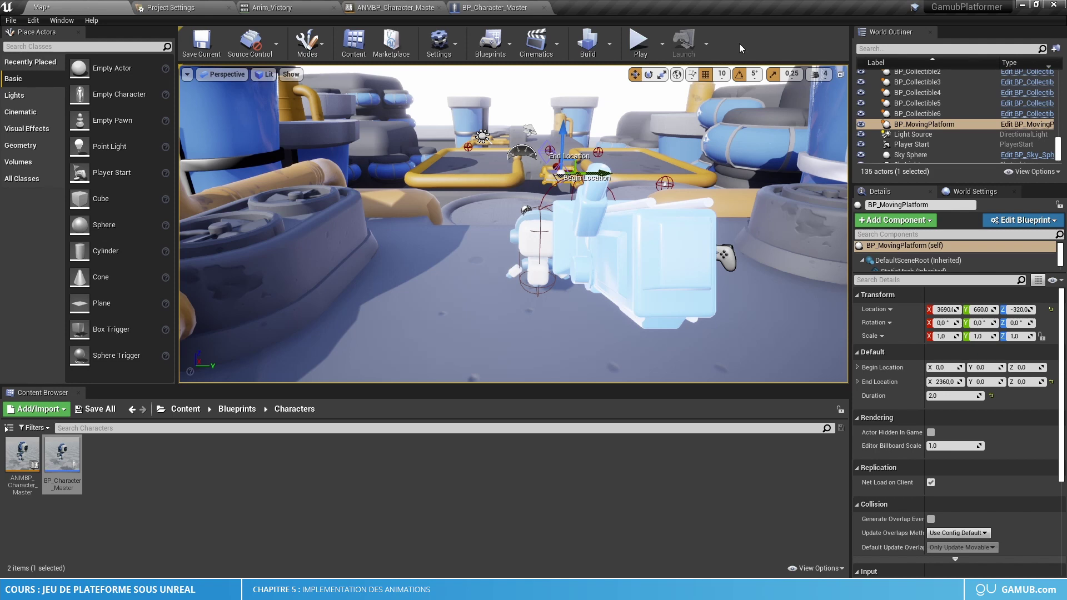
Play the level from the Map editor, test the robot's animations while moving forward and backward, and stop the session
{"action": "left_click", "coordinate": [639, 43]}
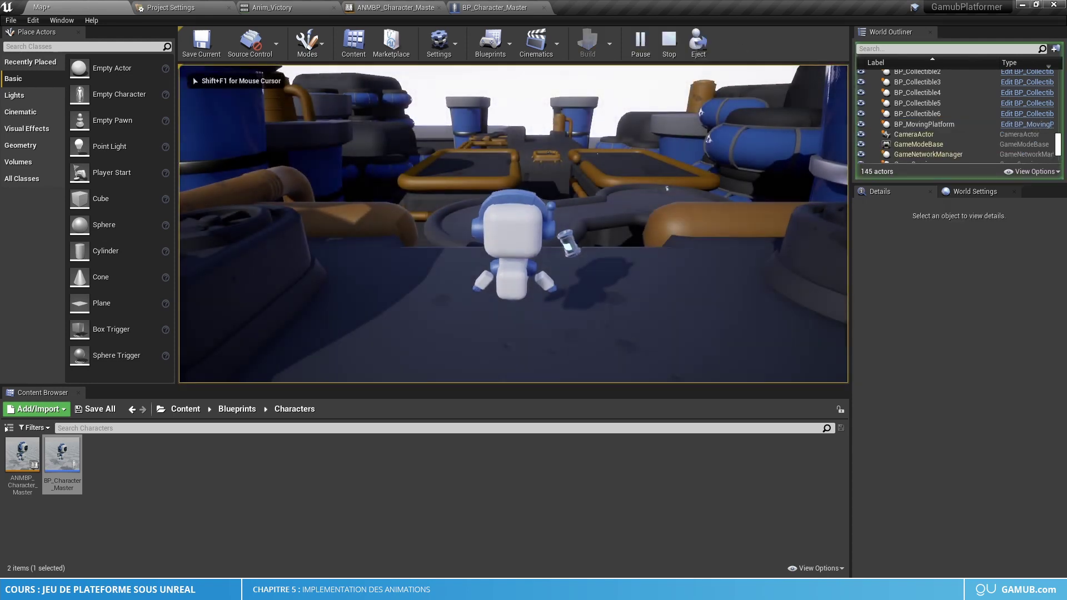
{"action": "key", "text": "w"}
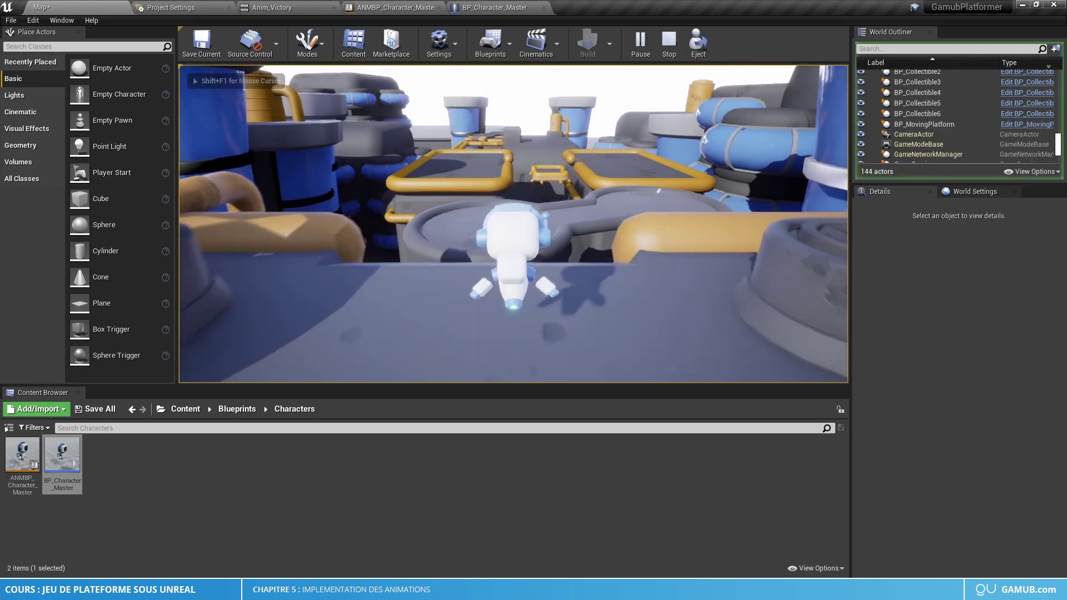
{"action": "key", "text": "s"}
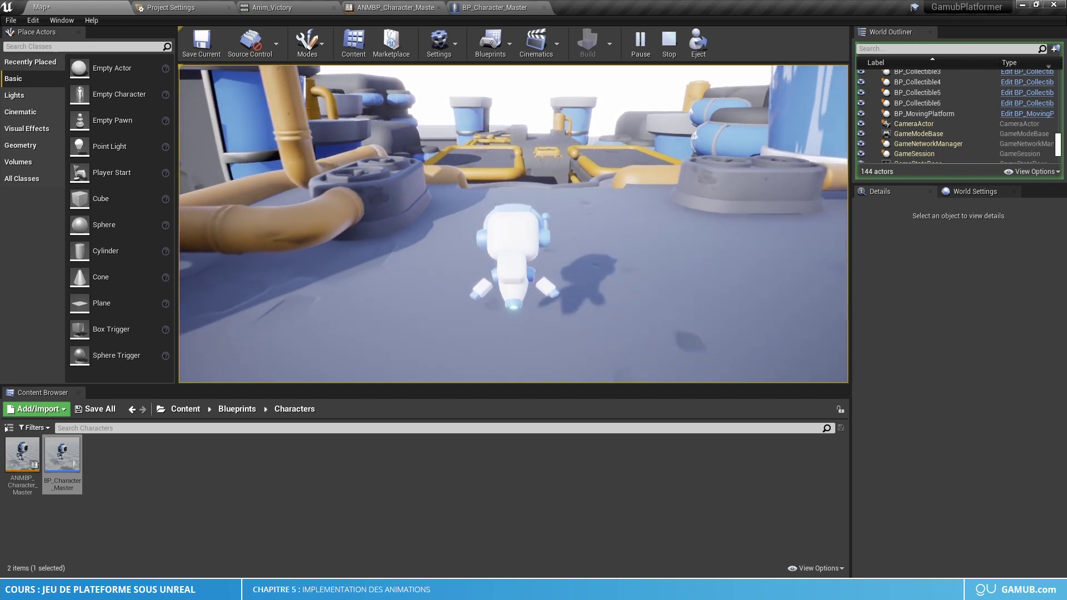
{"action": "key", "text": "w"}
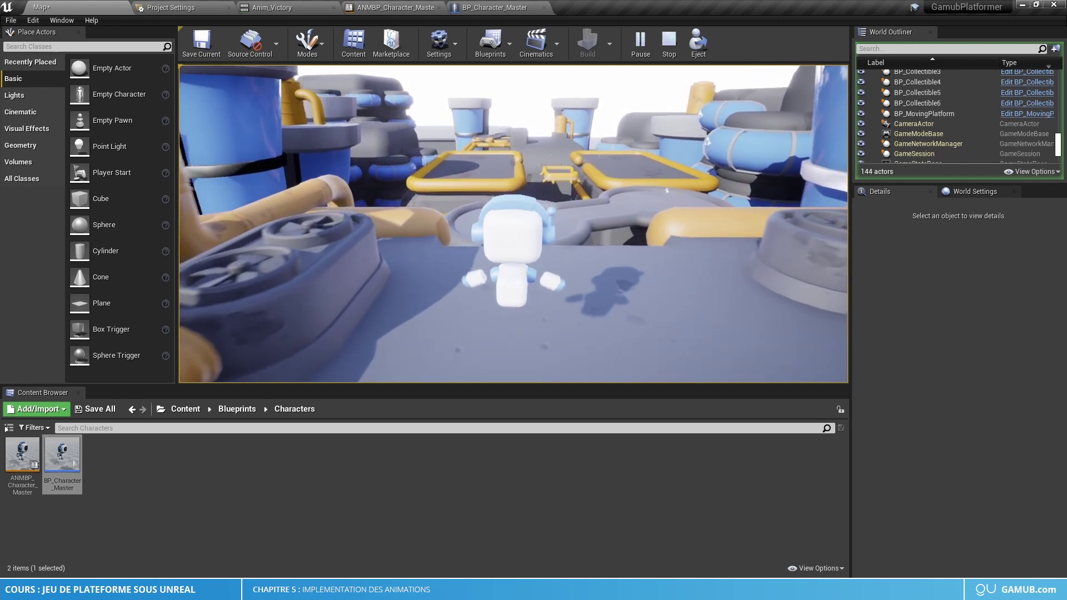
{"action": "key", "text": "s"}
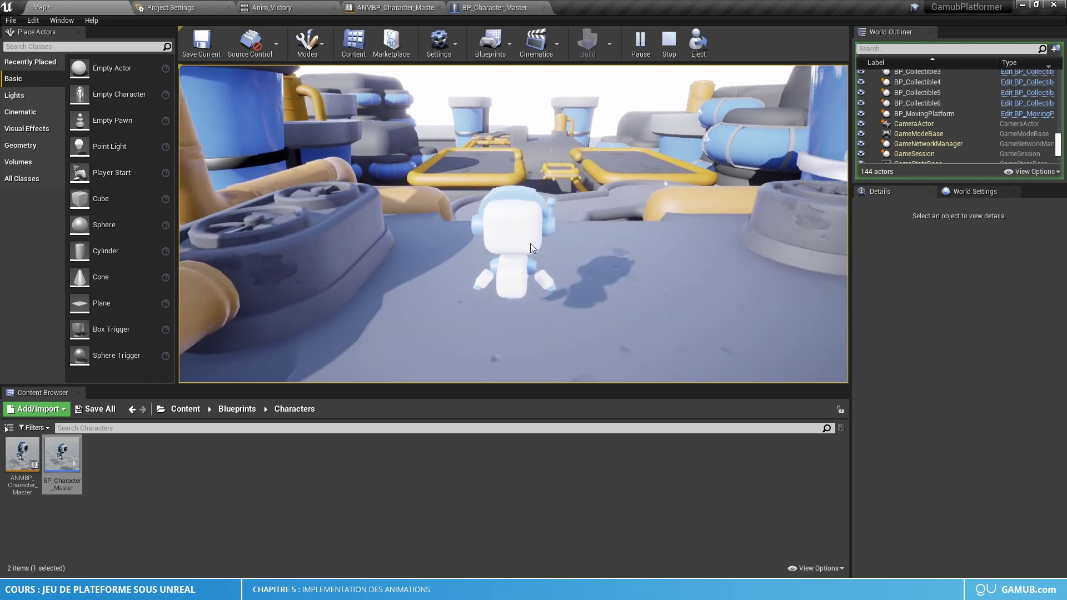
{"action": "key", "text": "Escape"}
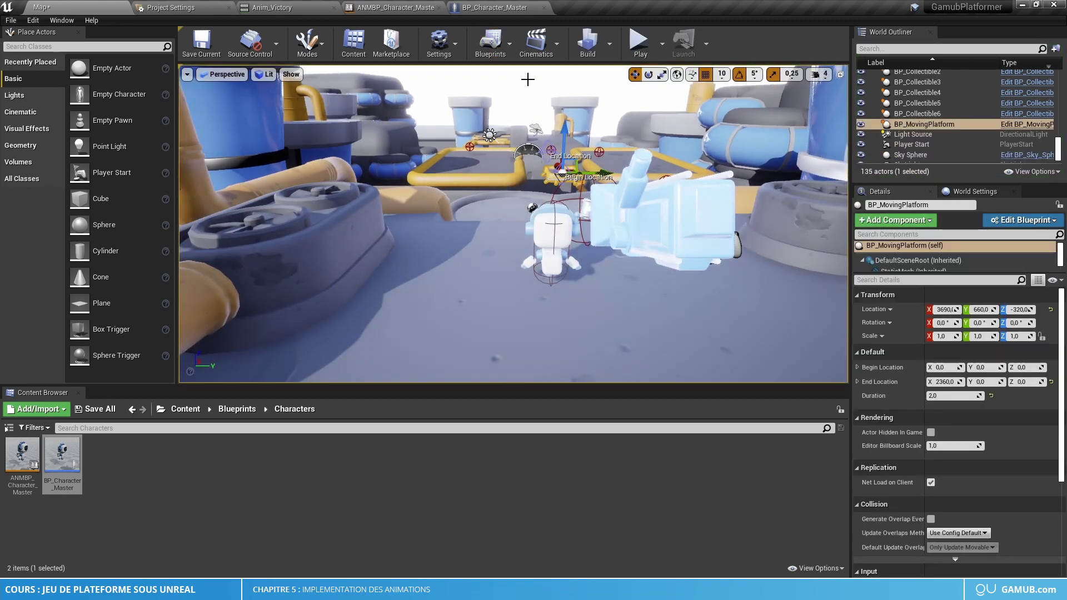
Reopen the Locomotion state machine in ANMBP_Character_Master and review its states alongside the available animation assets
{"action": "left_click", "coordinate": [393, 5]}
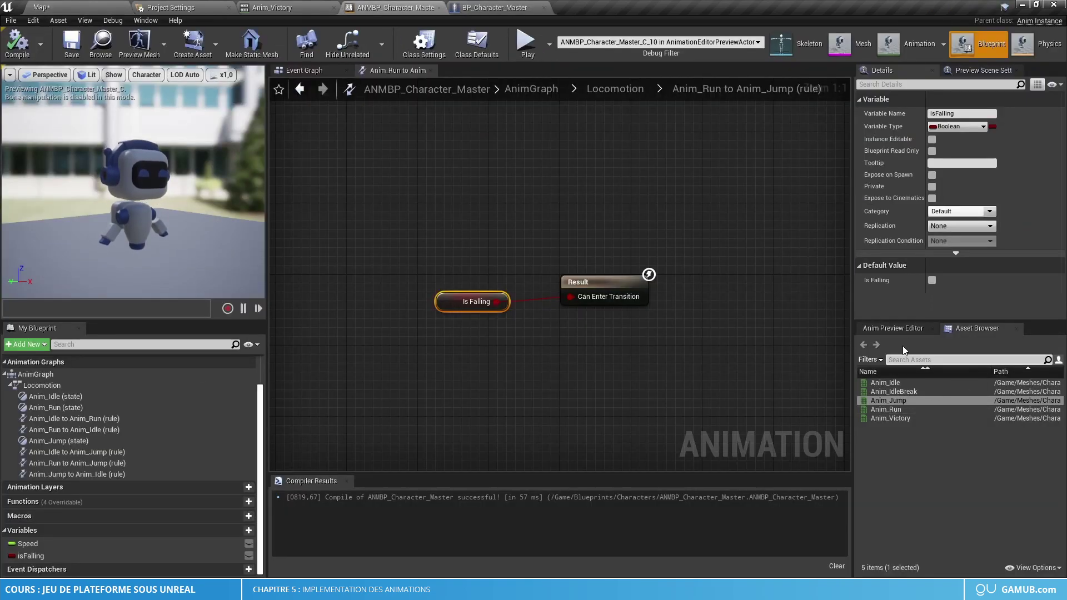
{"action": "left_click", "coordinate": [902, 329]}
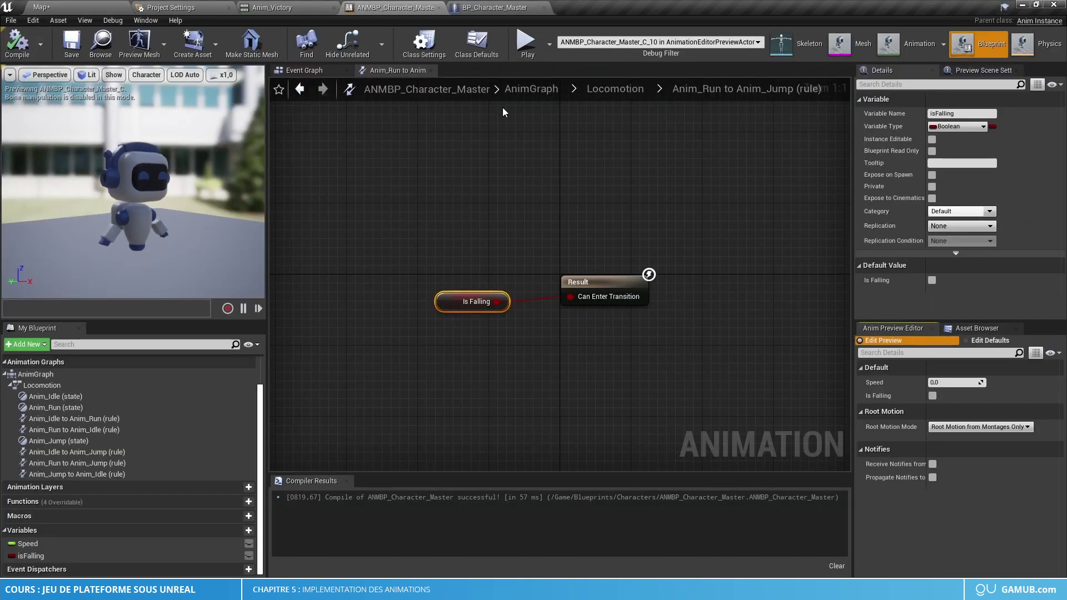
{"action": "left_click", "coordinate": [615, 89]}
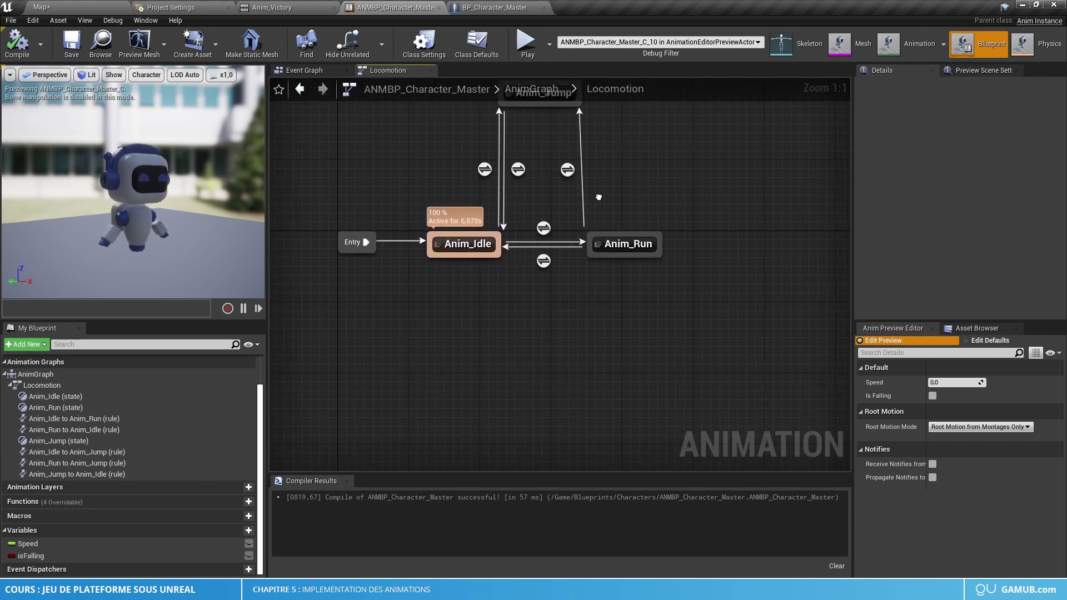
{"action": "left_click", "coordinate": [973, 329]}
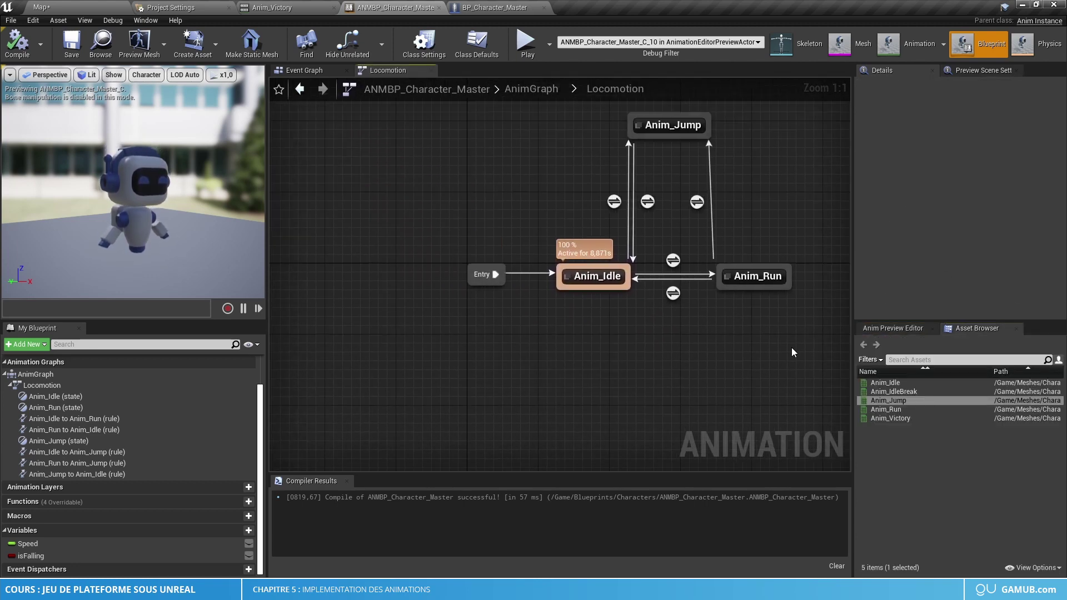
{"action": "mouse_move", "coordinate": [912, 393]}
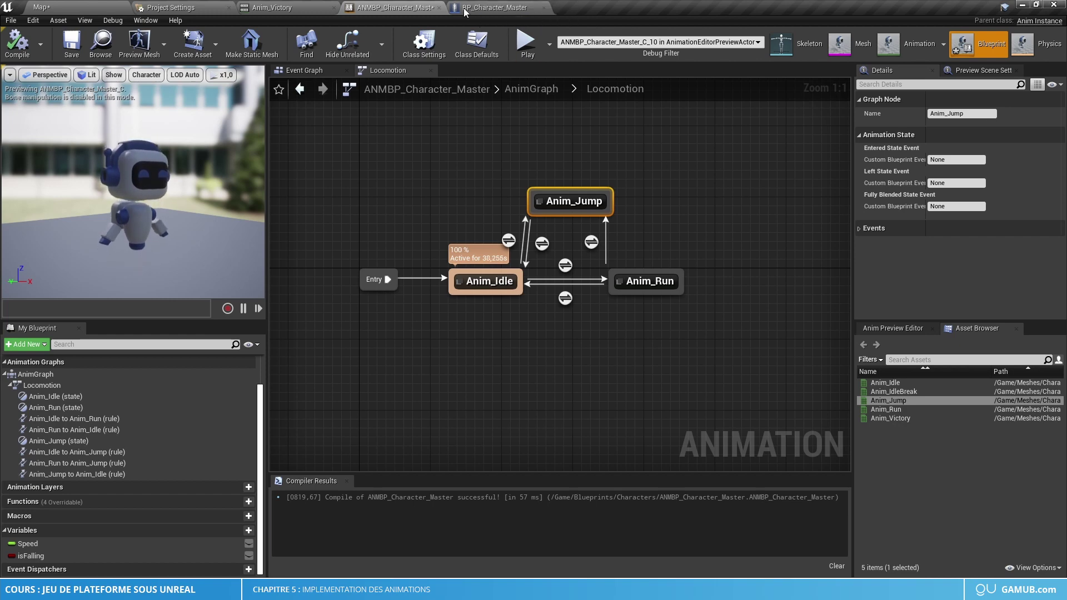
Create a Float variable named AFKTimer in the BP_Character_Master blueprint
{"action": "left_click", "coordinate": [481, 8]}
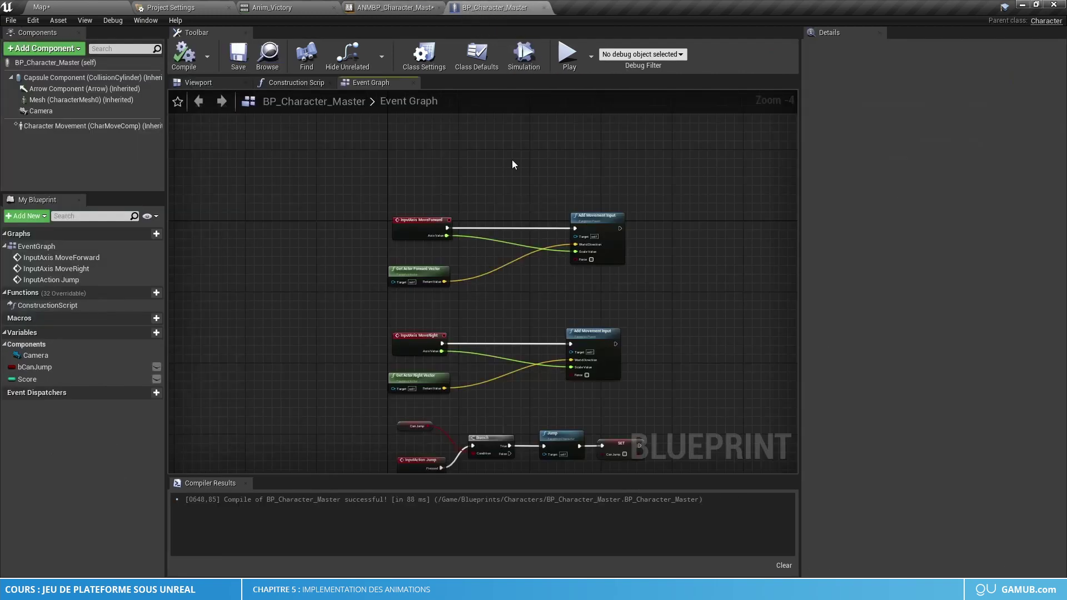
{"action": "right_click_drag", "start_coordinate": [512, 159], "coordinate": [480, 205]}
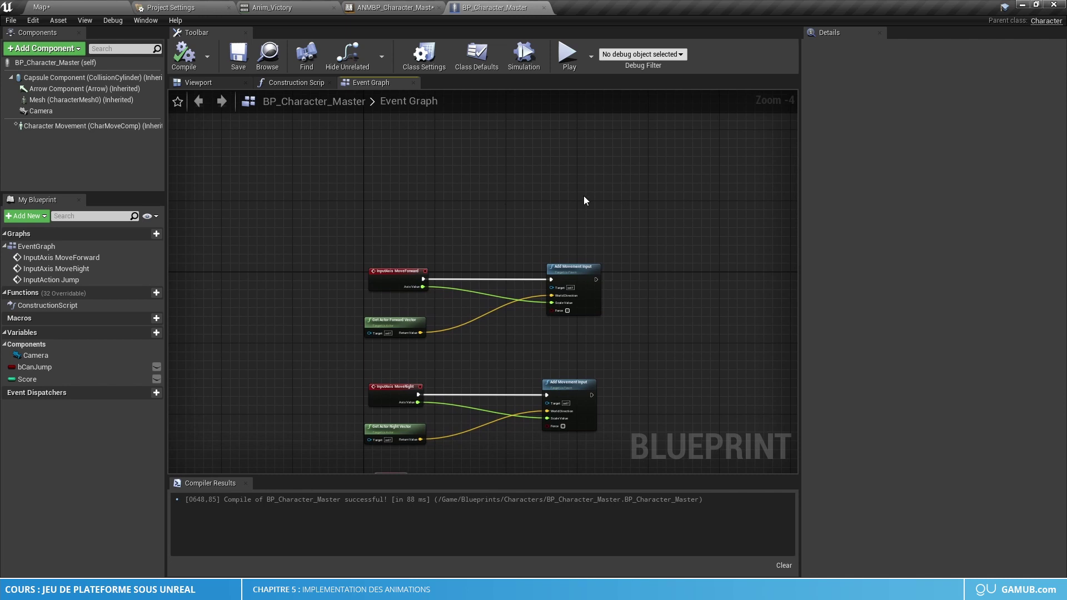
{"action": "left_click", "coordinate": [148, 334]}
{"action": "type", "text": "A"}
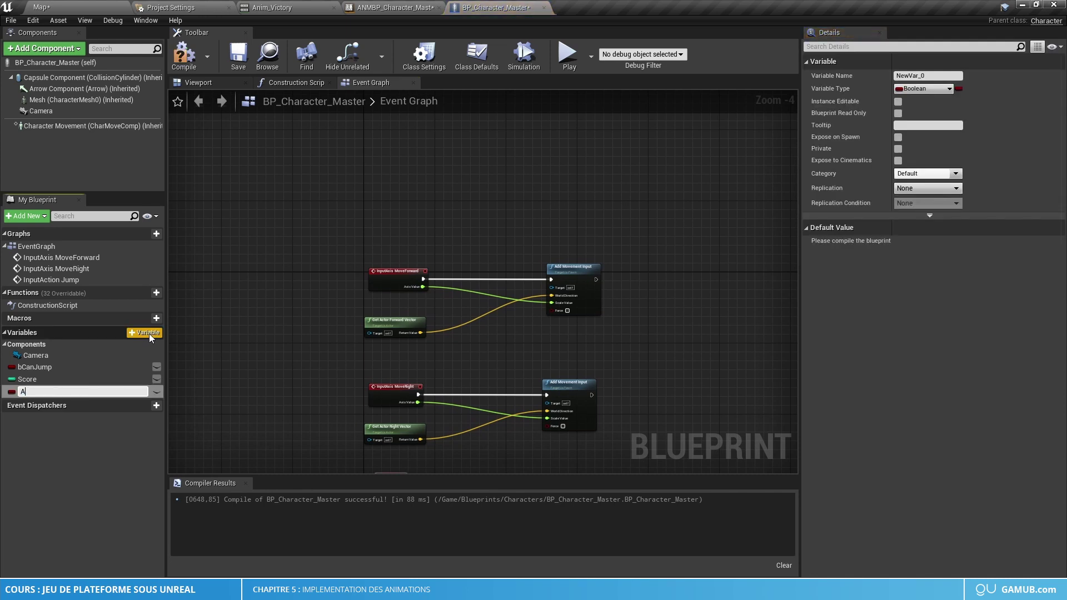
{"action": "type", "text": "FKTimer"}
{"action": "key", "text": "Return"}
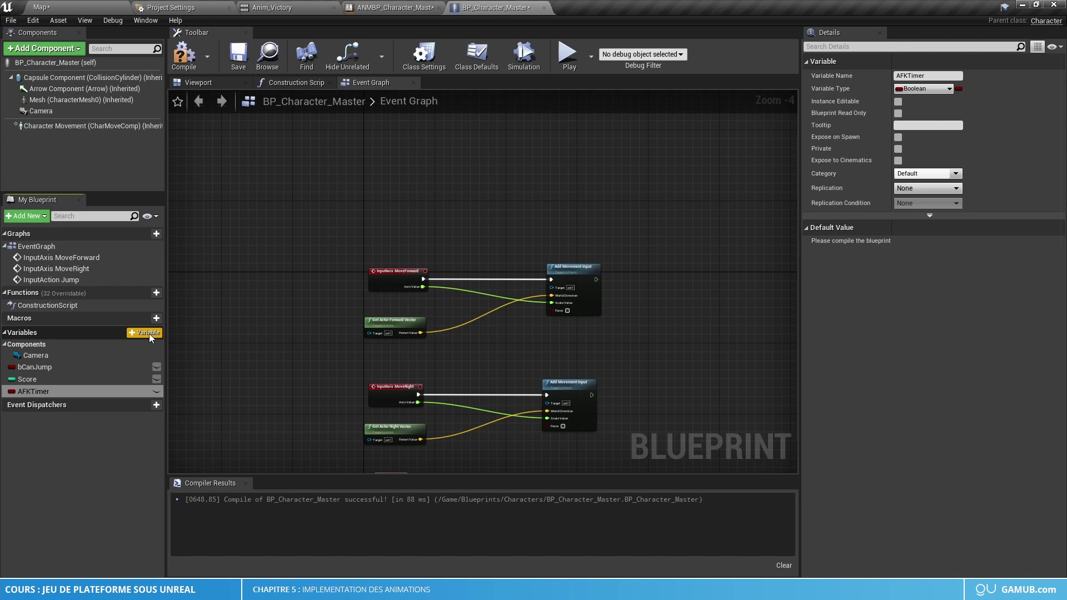
{"action": "left_click", "coordinate": [935, 88]}
{"action": "left_click", "coordinate": [811, 161]}
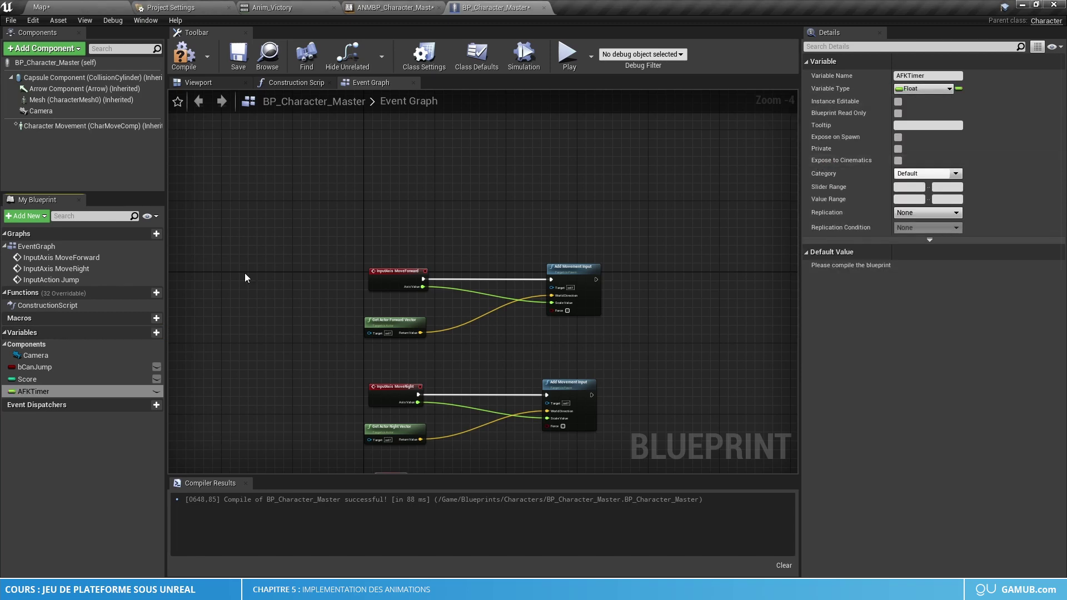
Add an Event Tick node above the InputAxis MoveForward nodes in the Event Graph
{"action": "right_click_drag", "start_coordinate": [481, 171], "coordinate": [445, 252]}
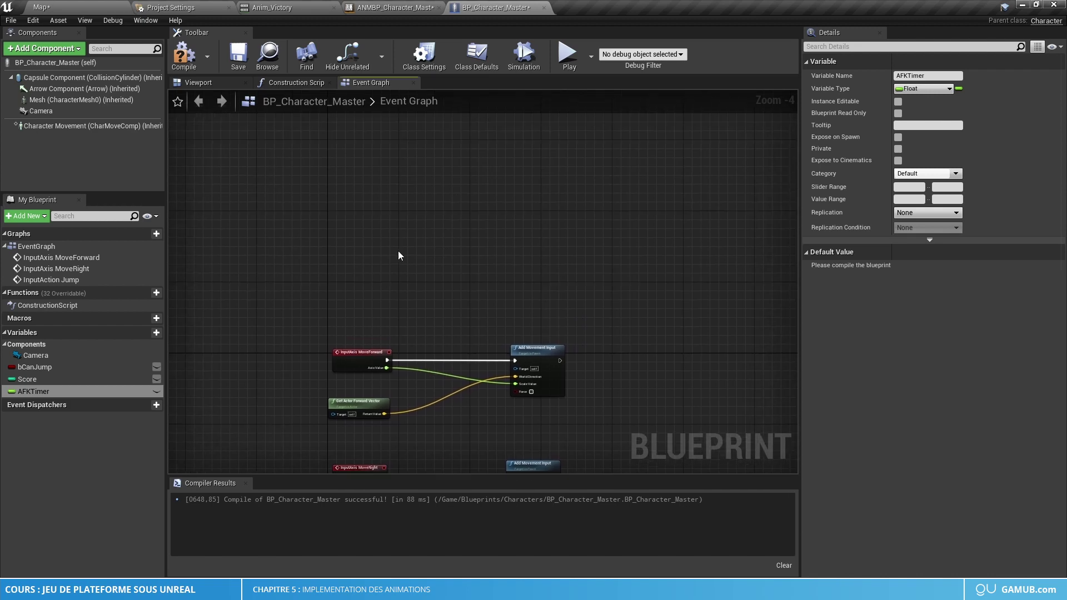
{"action": "right_click", "coordinate": [355, 261]}
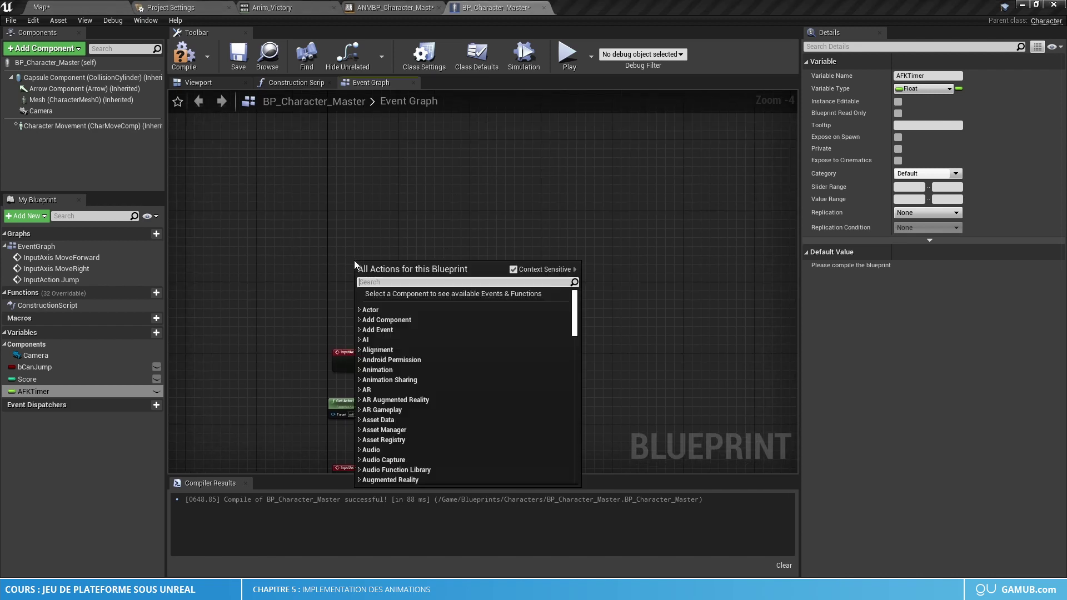
{"action": "type", "text": "event ti"}
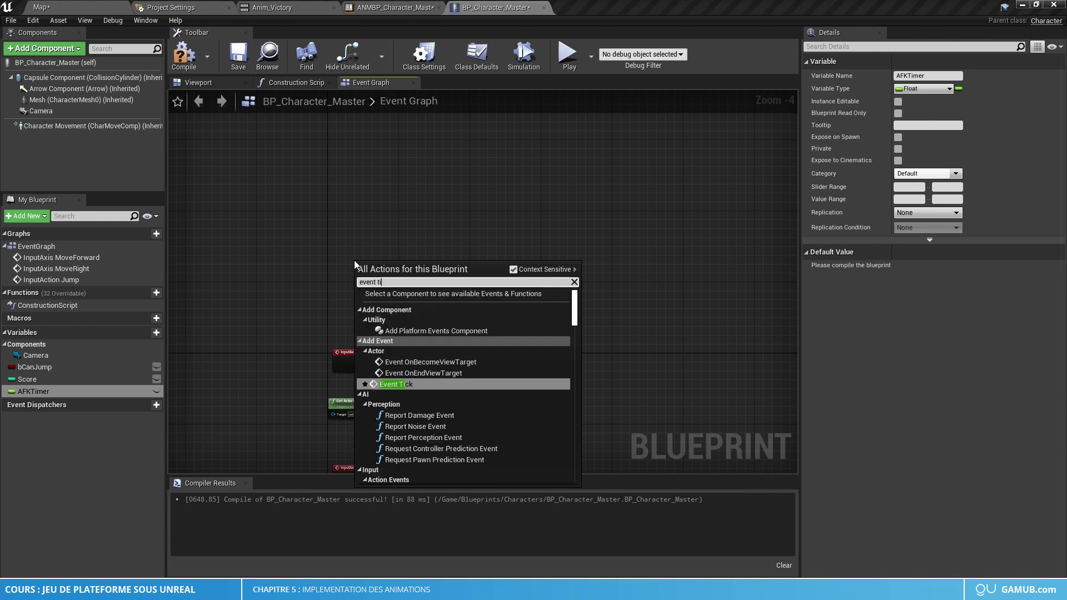
{"action": "key", "text": "Return"}
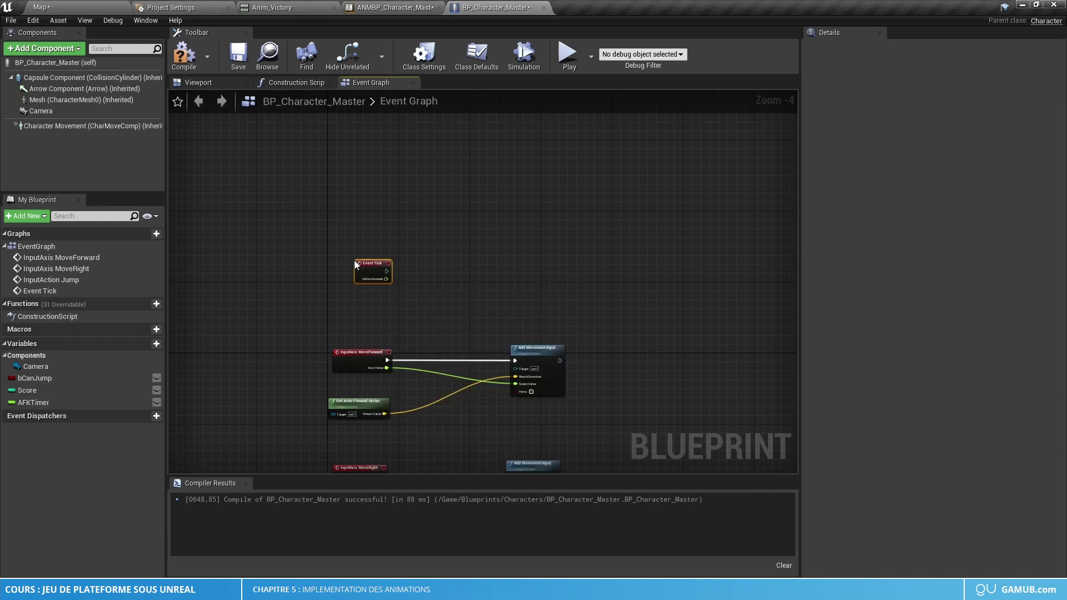
{"action": "scroll", "coordinate": [355, 262], "scroll_direction": "up", "scroll_amount": 4}
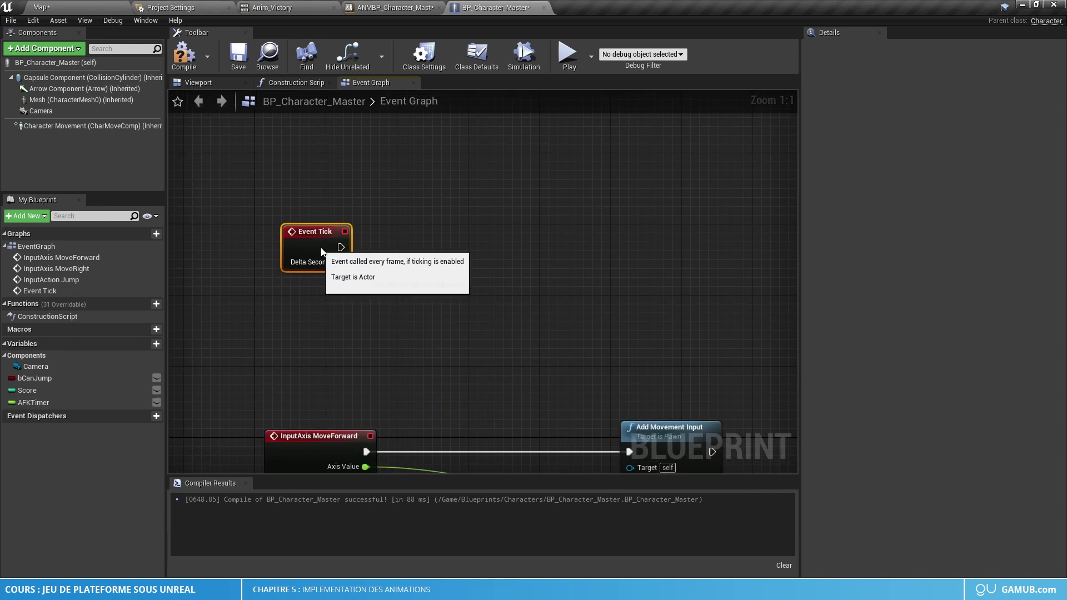
{"action": "mouse_move", "coordinate": [321, 253]}
{"action": "left_mouse_down"}
{"action": "mouse_move", "coordinate": [302, 303]}
{"action": "mouse_move", "coordinate": [316, 258]}
{"action": "left_mouse_up"}
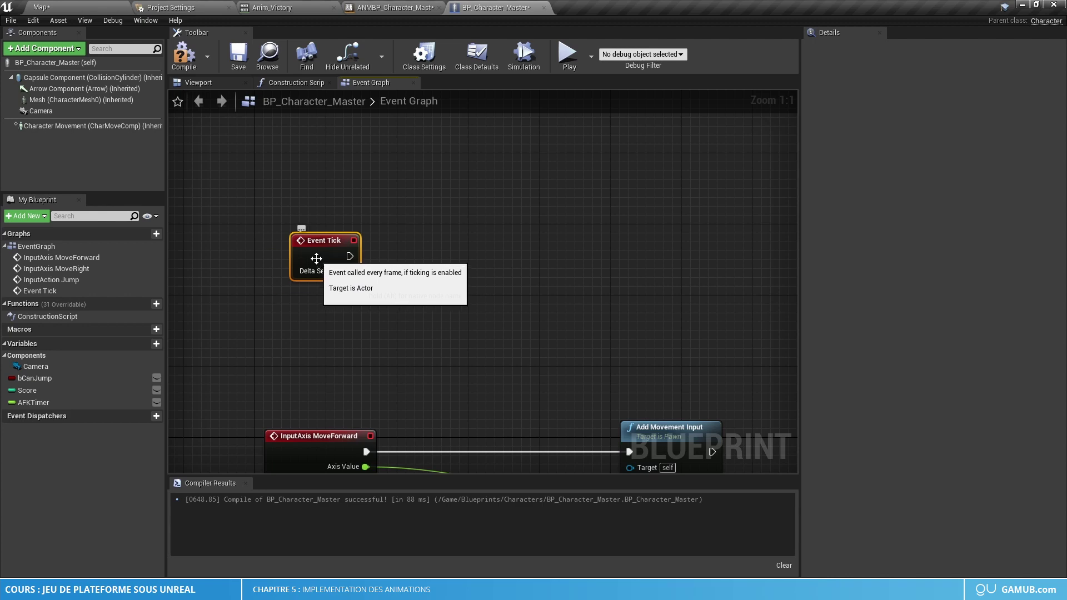
{"action": "right_click_drag", "start_coordinate": [316, 258], "coordinate": [401, 275]}
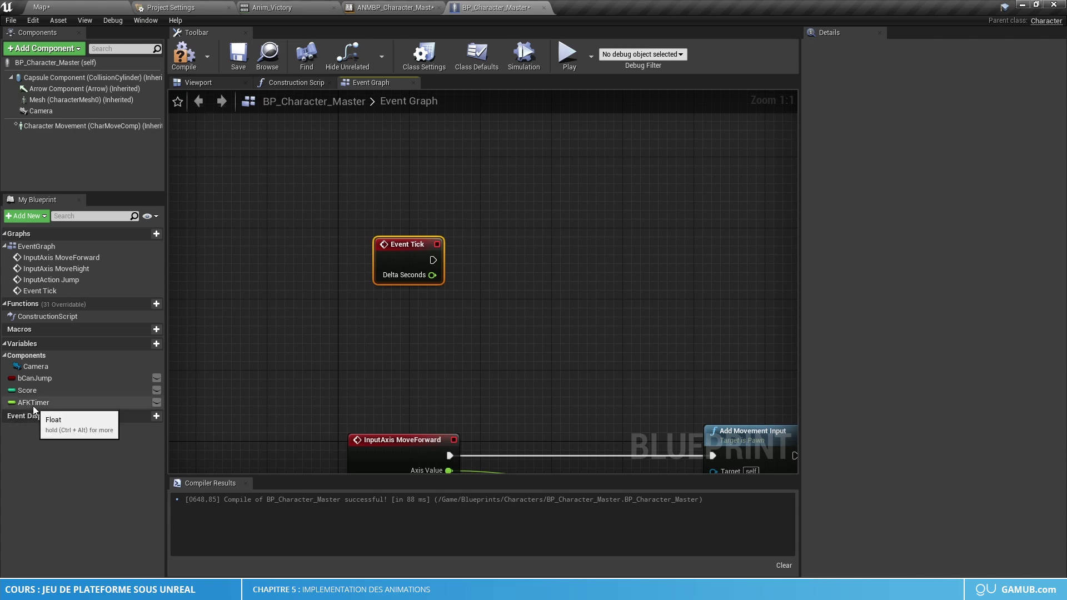
Place a Set AFKTimer node beyond Event Tick and a Get AFKTimer node above it
{"action": "left_click_drag", "start_coordinate": [35, 405], "coordinate": [489, 305]}
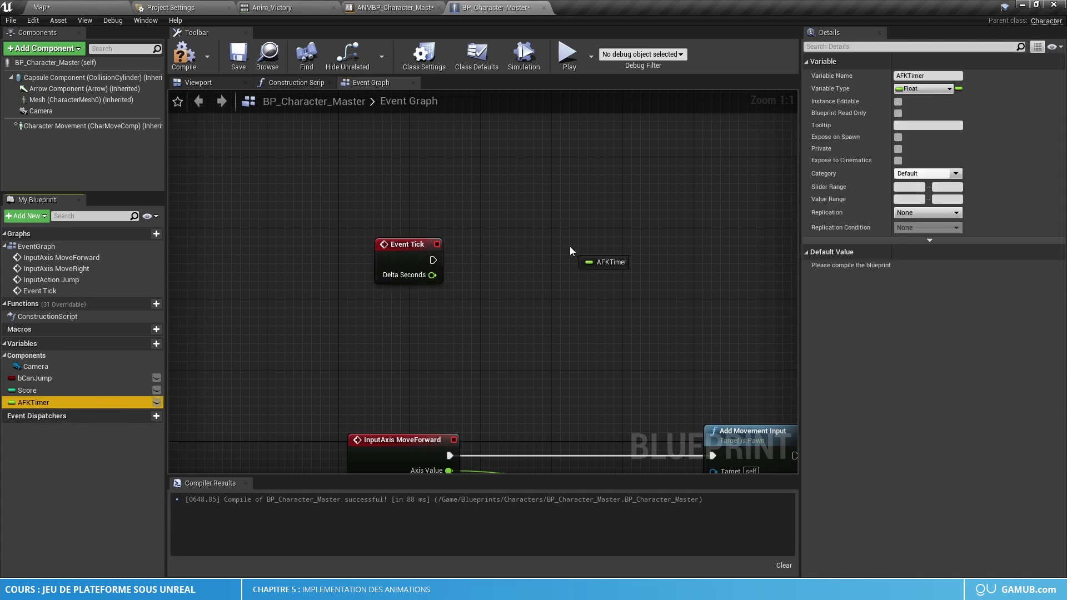
{"action": "left_click_drag", "start_coordinate": [571, 252], "coordinate": [681, 251]}
{"action": "left_click", "coordinate": [606, 273]}
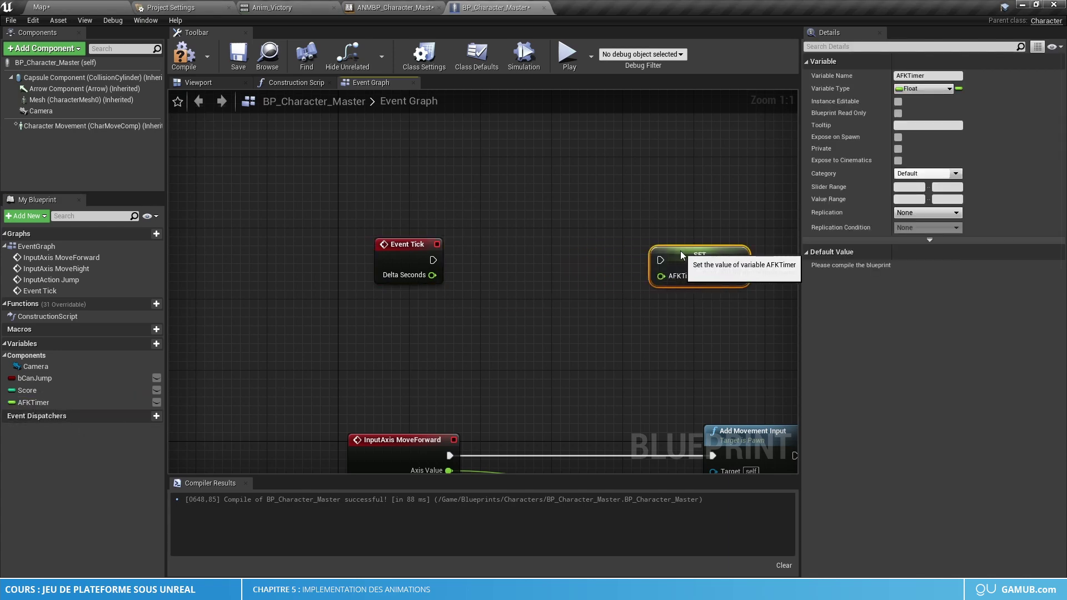
{"action": "left_click_drag", "start_coordinate": [32, 405], "coordinate": [244, 354]}
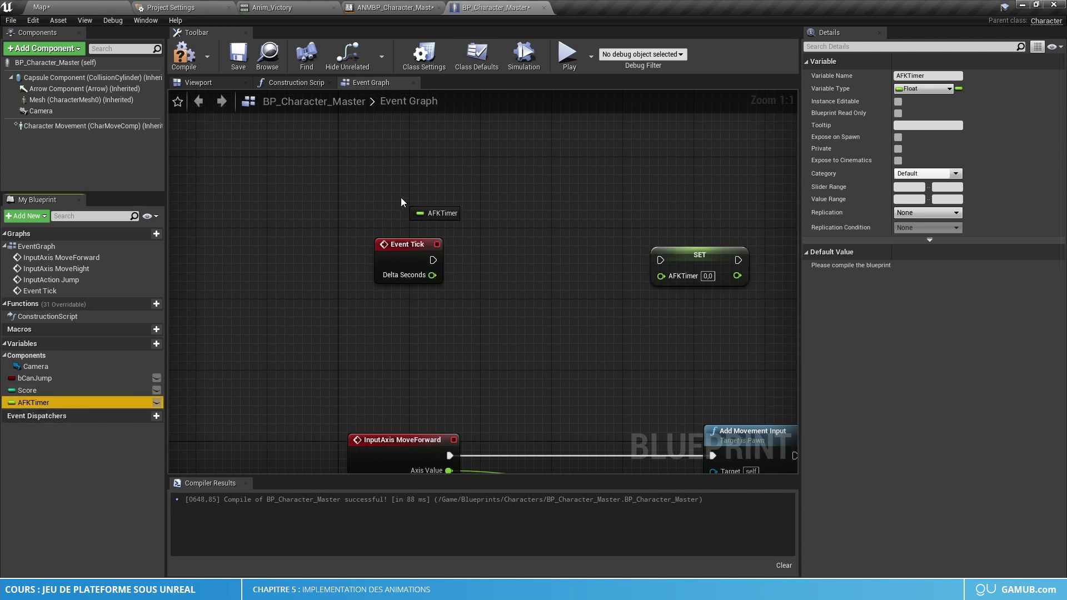
{"action": "left_click_drag", "start_coordinate": [402, 198], "coordinate": [509, 224]}
{"action": "left_click", "coordinate": [441, 206]}
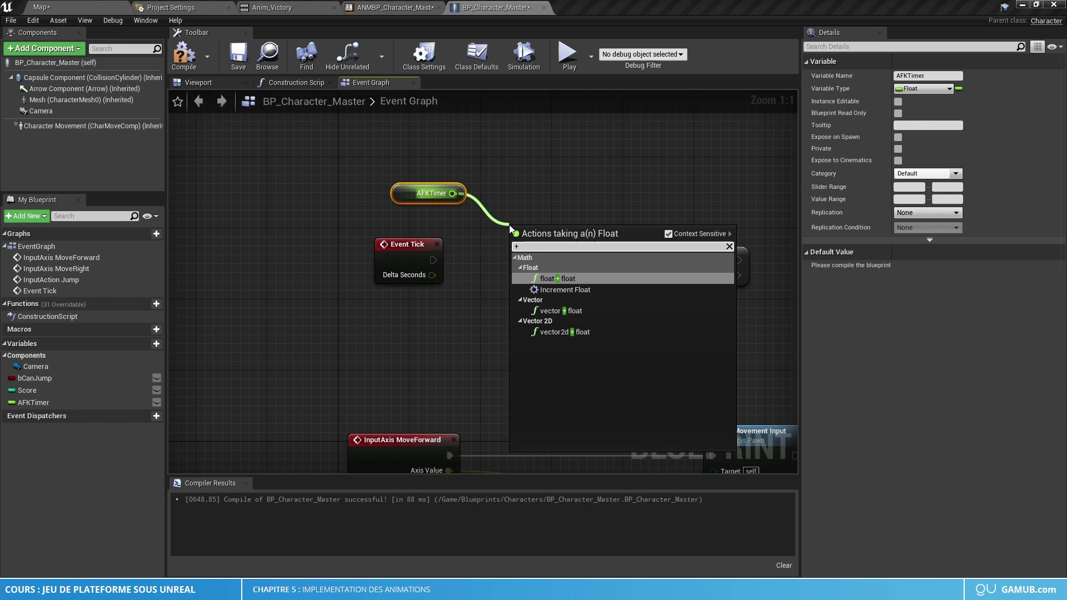
Add Delta Seconds to AFKTimer with a float + float node feeding the Set node executed by Event Tick, and compile and save the blueprint
{"action": "left_click", "coordinate": [615, 278]}
{"action": "mouse_move", "coordinate": [432, 275]}
{"action": "left_mouse_down"}
{"action": "mouse_move", "coordinate": [532, 252]}
{"action": "mouse_move", "coordinate": [666, 275]}
{"action": "mouse_move", "coordinate": [434, 259]}
{"action": "left_mouse_up"}
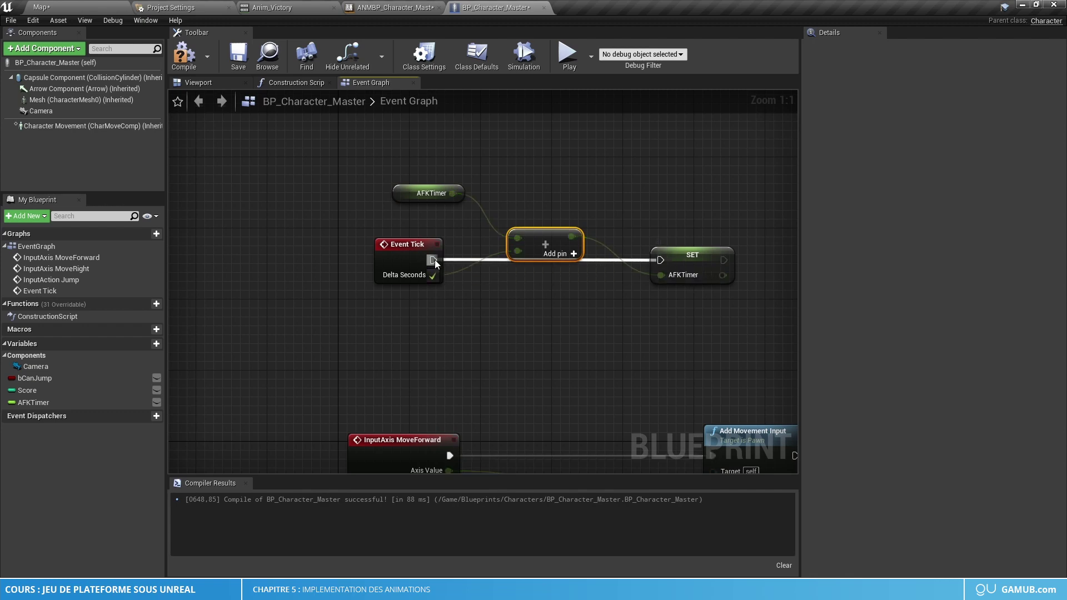
{"action": "left_click_drag", "start_coordinate": [545, 237], "coordinate": [537, 212]}
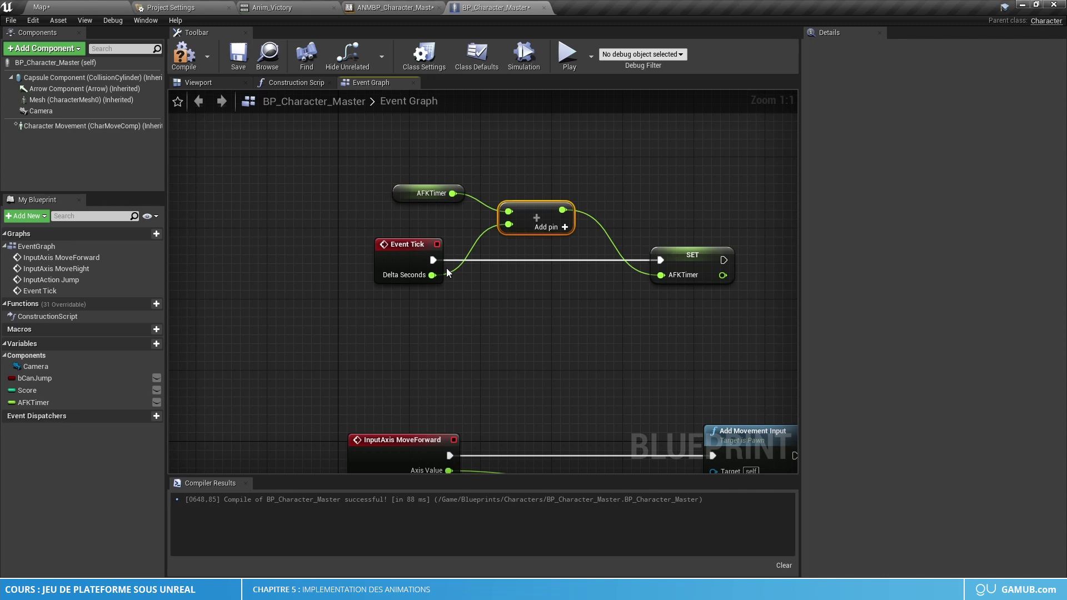
{"action": "left_click", "coordinate": [184, 54]}
{"action": "left_click", "coordinate": [238, 54]}
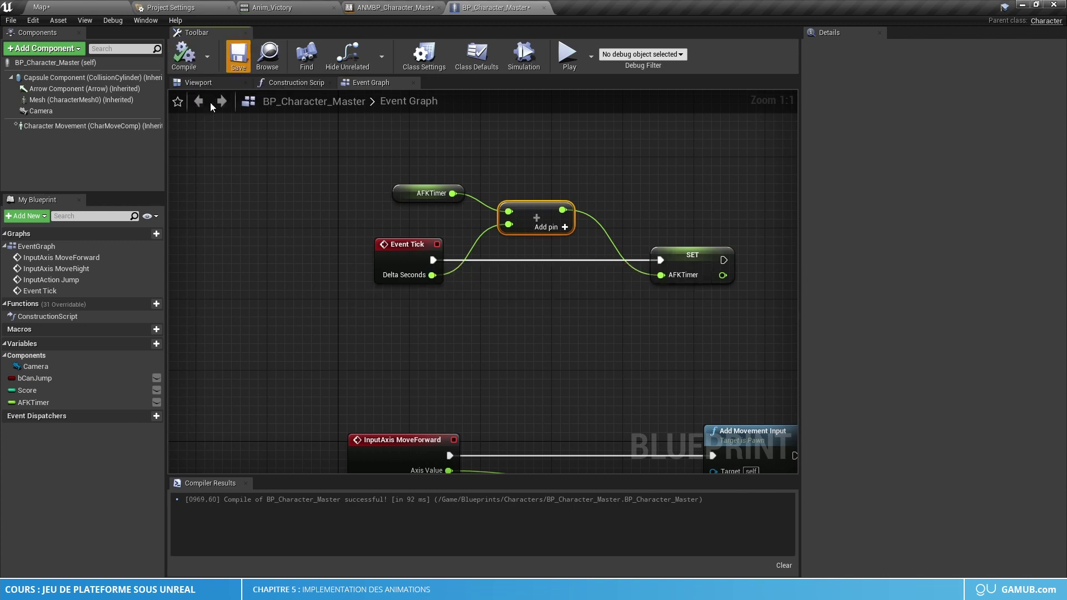
Print the AFKTimer value with a Print String node after the Set node, and check it in a short play session
{"action": "right_click_drag", "start_coordinate": [617, 250], "coordinate": [484, 242]}
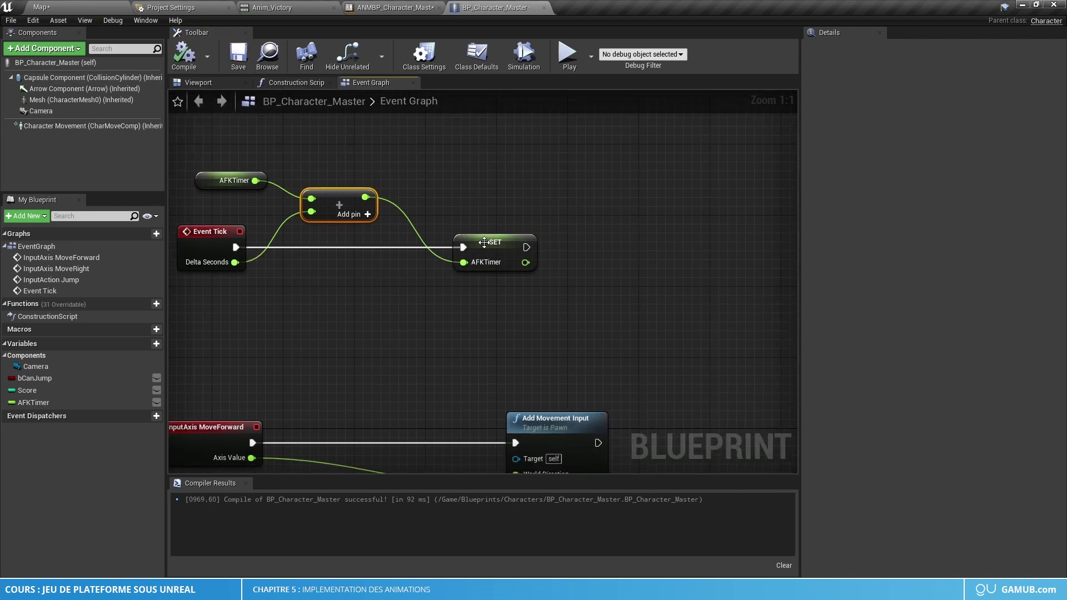
{"action": "left_click_drag", "start_coordinate": [525, 248], "coordinate": [595, 246]}
{"action": "type", "text": "print"}
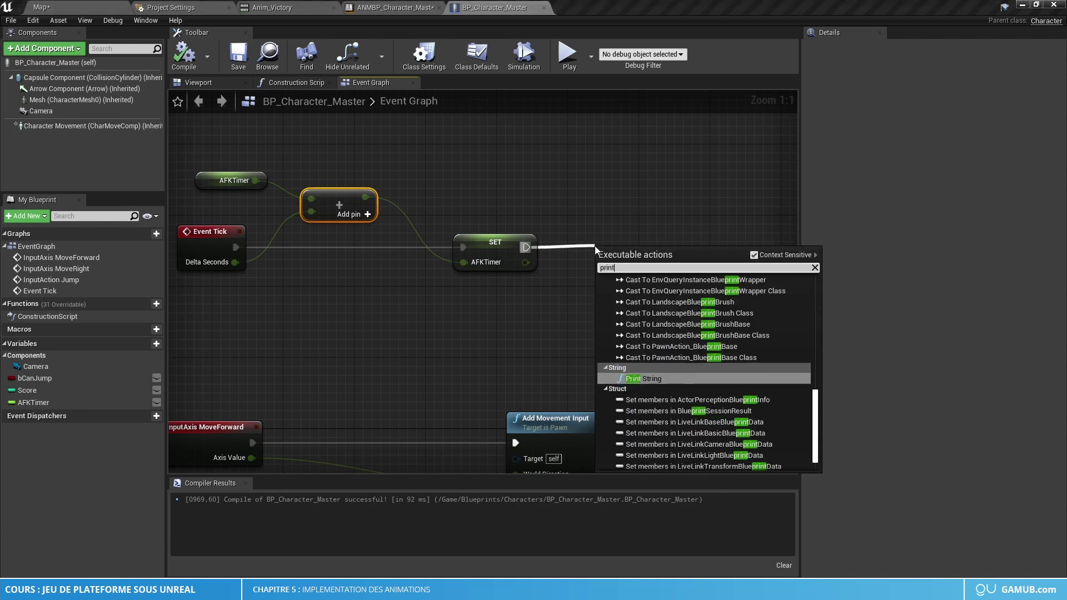
{"action": "key", "text": "Return"}
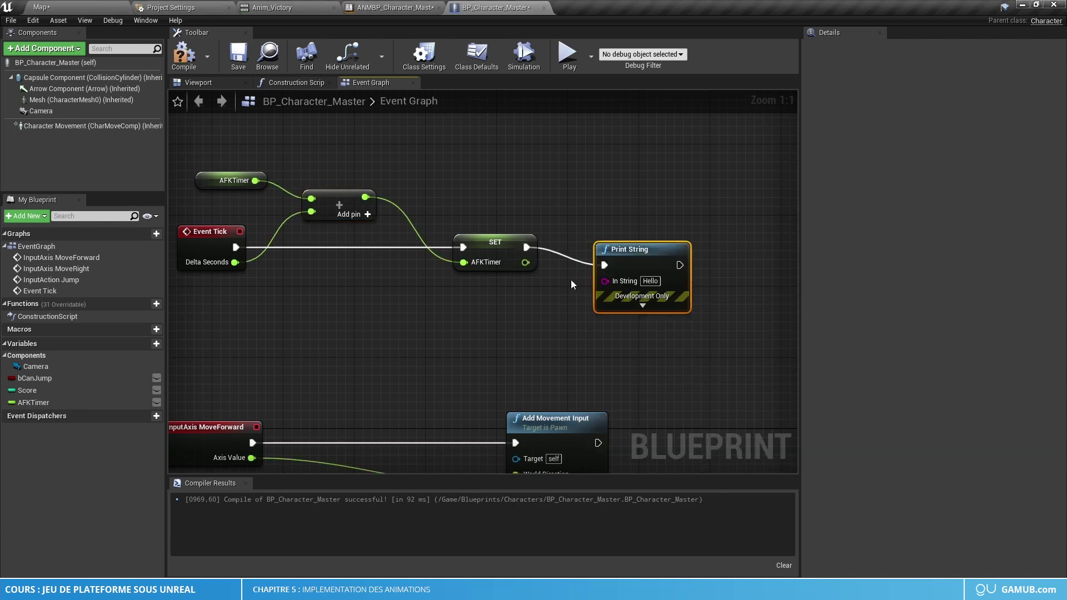
{"action": "left_click_drag", "start_coordinate": [627, 267], "coordinate": [707, 249]}
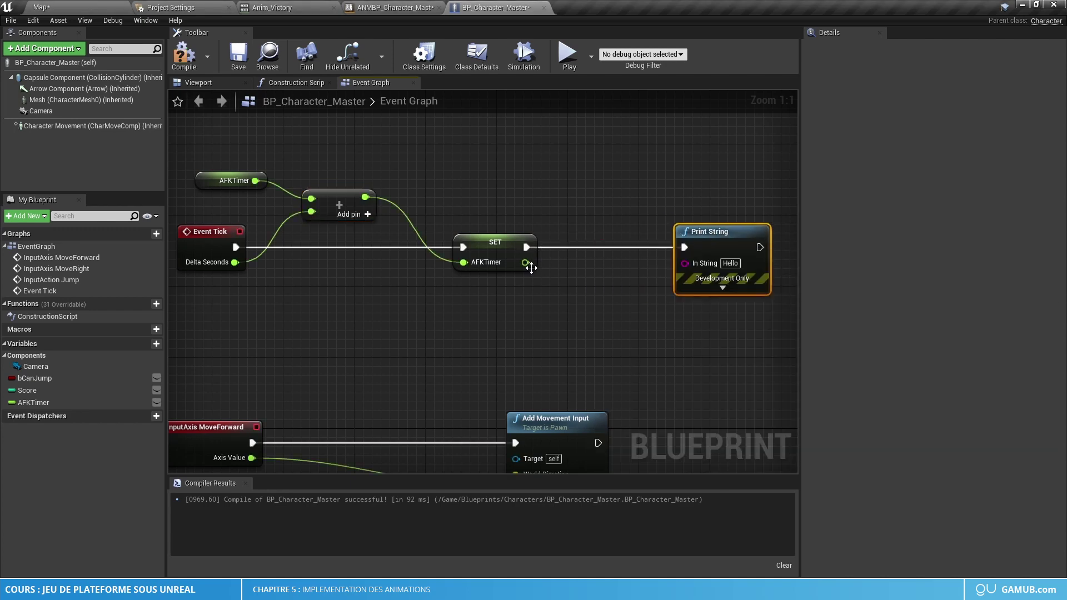
{"action": "left_click_drag", "start_coordinate": [526, 263], "coordinate": [687, 262]}
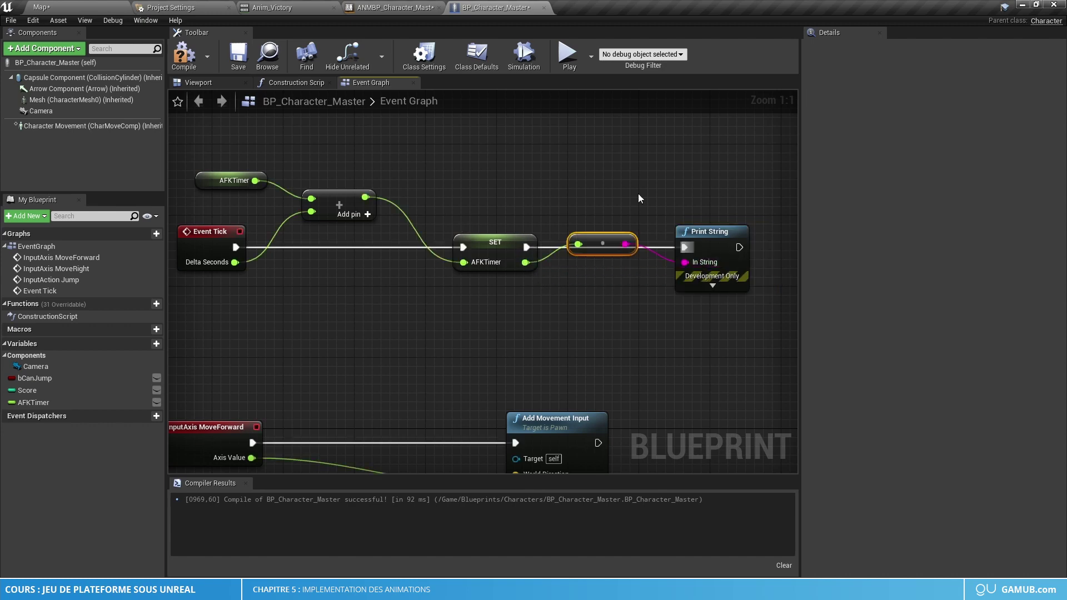
{"action": "left_click", "coordinate": [567, 52]}
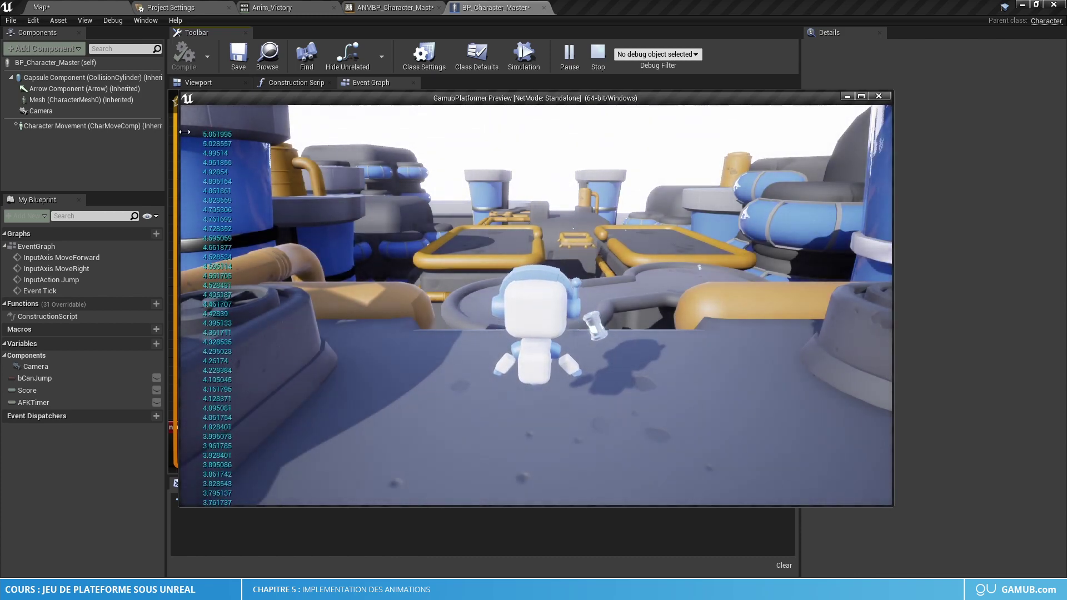
{"action": "left_click", "coordinate": [879, 98]}
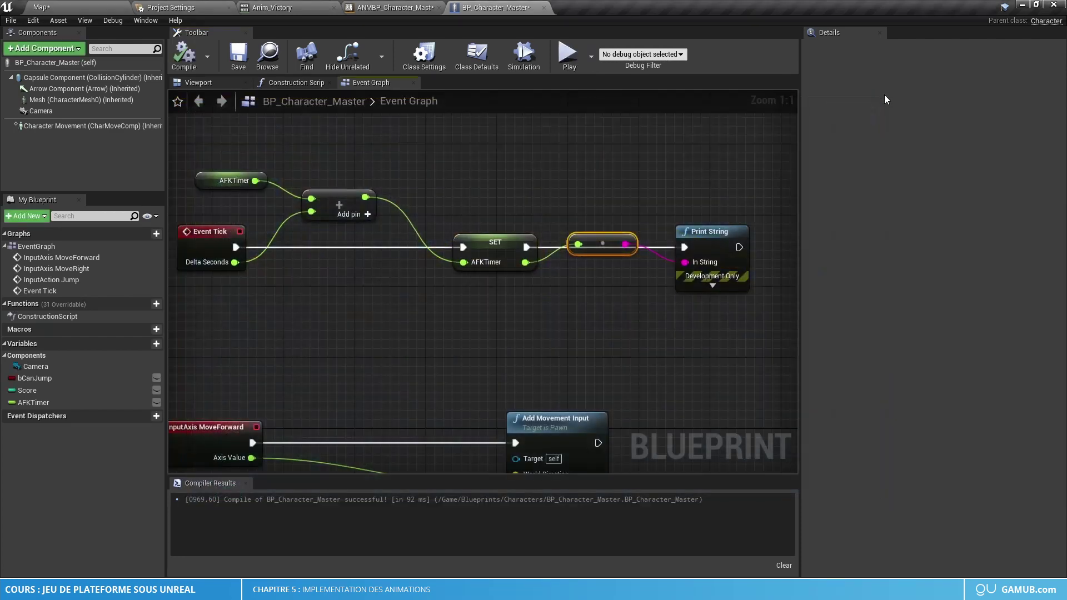
Move the AFKTimer calculation and Print String nodes farther from Event Tick to free space after the event
{"action": "scroll", "coordinate": [325, 189], "scroll_direction": "down", "scroll_amount": 2}
{"action": "left_click_drag", "start_coordinate": [271, 158], "coordinate": [589, 260]}
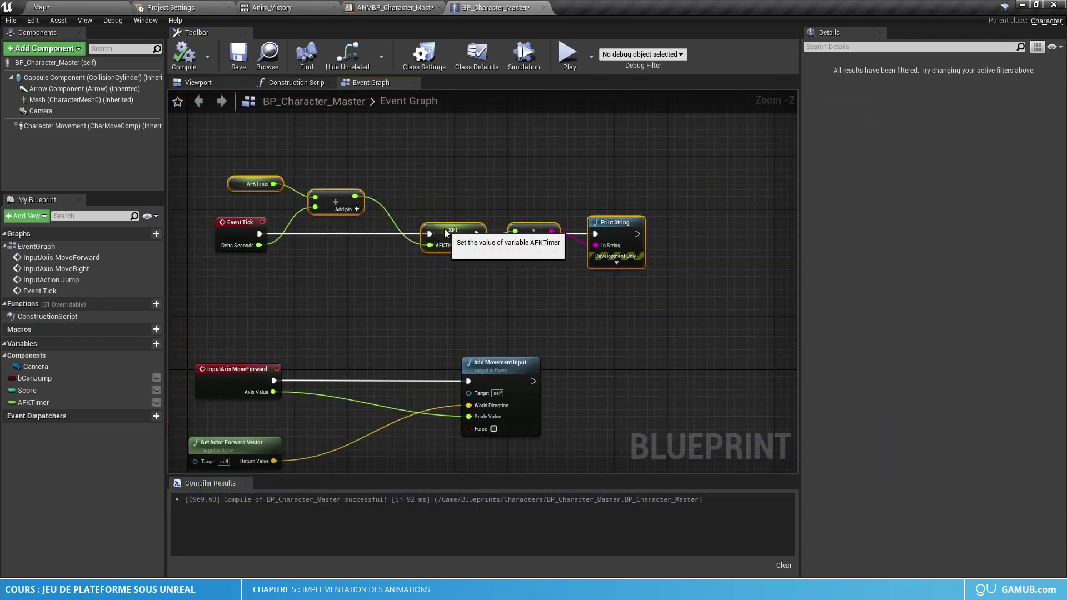
{"action": "left_click_drag", "start_coordinate": [455, 233], "coordinate": [628, 229]}
{"action": "right_click_drag", "start_coordinate": [325, 218], "coordinate": [439, 223]}
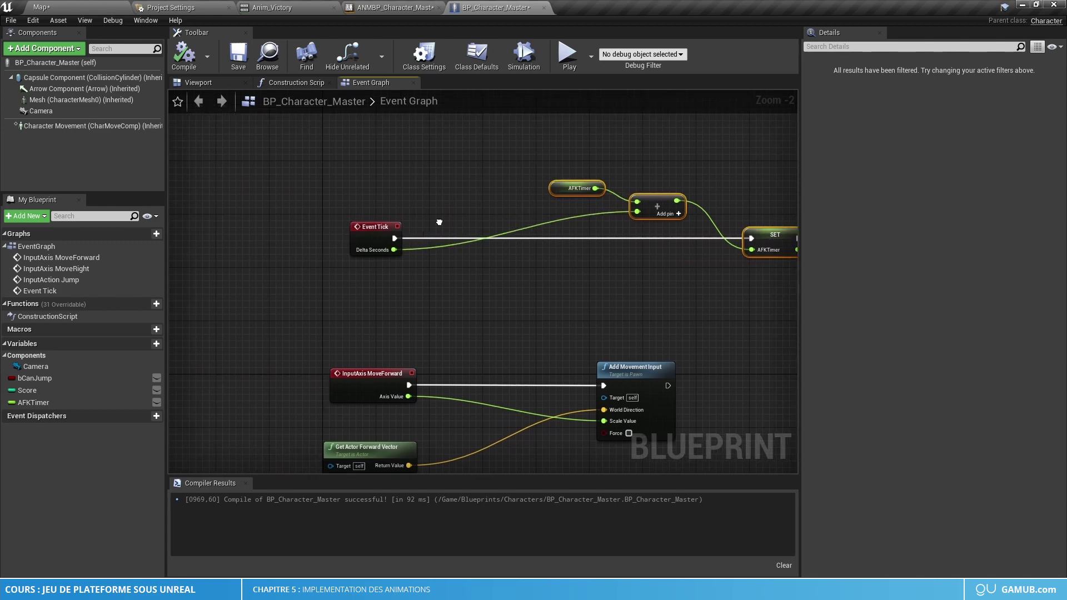
Create a Boolean variable named bMoveForward in the character blueprint
{"action": "right_click_drag", "start_coordinate": [485, 284], "coordinate": [478, 95]}
{"action": "right_click_drag", "start_coordinate": [490, 225], "coordinate": [448, 218]}
{"action": "right_click_drag", "start_coordinate": [447, 159], "coordinate": [455, 284]}
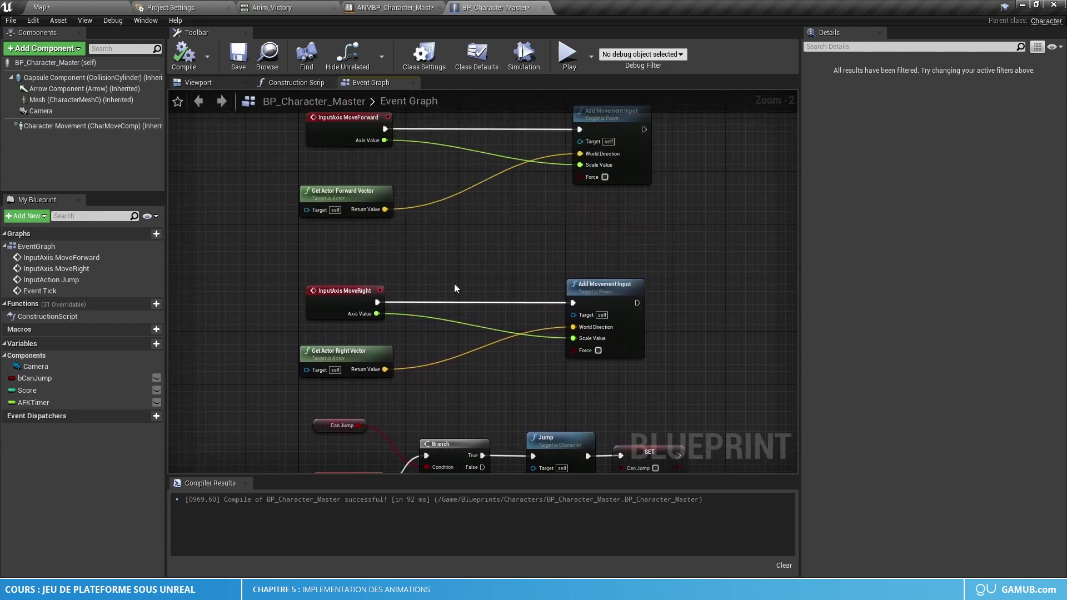
{"action": "right_click_drag", "start_coordinate": [428, 201], "coordinate": [440, 303]}
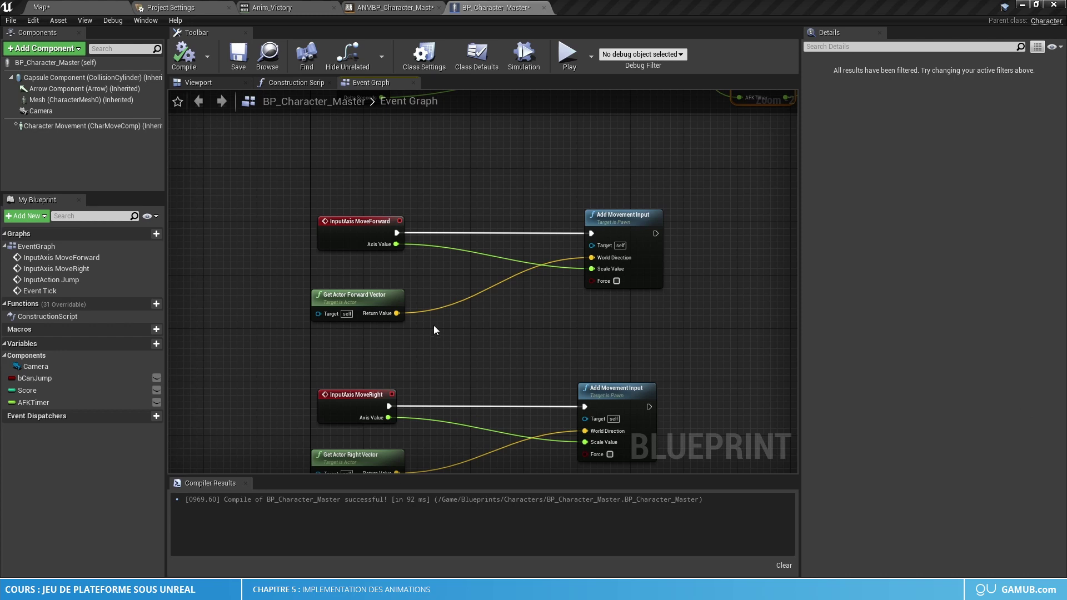
{"action": "right_click_drag", "start_coordinate": [435, 330], "coordinate": [491, 327]}
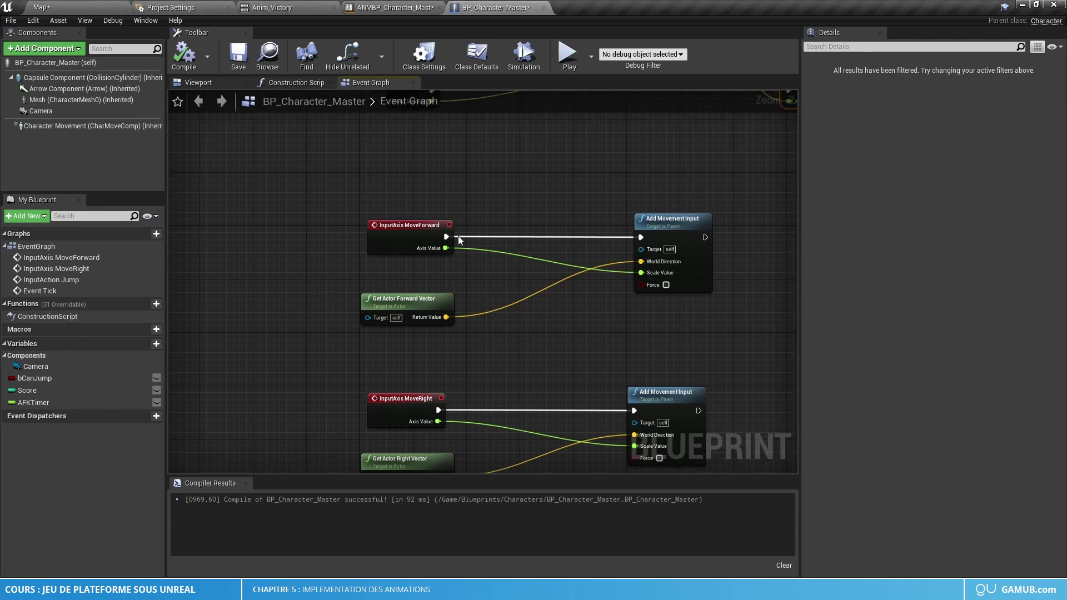
{"action": "left_click", "coordinate": [156, 343]}
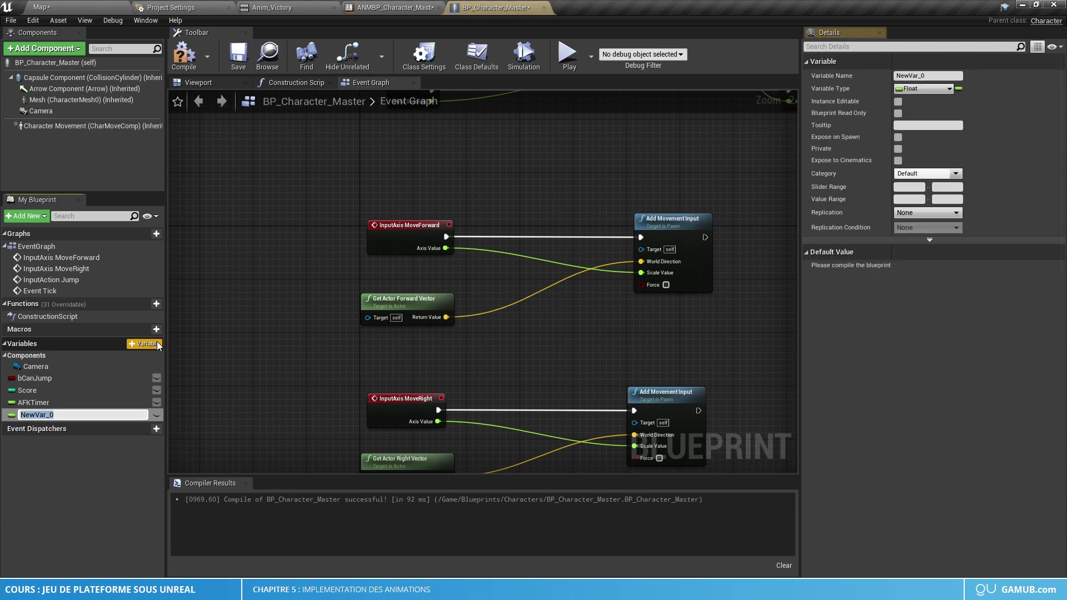
{"action": "type", "text": "move"}
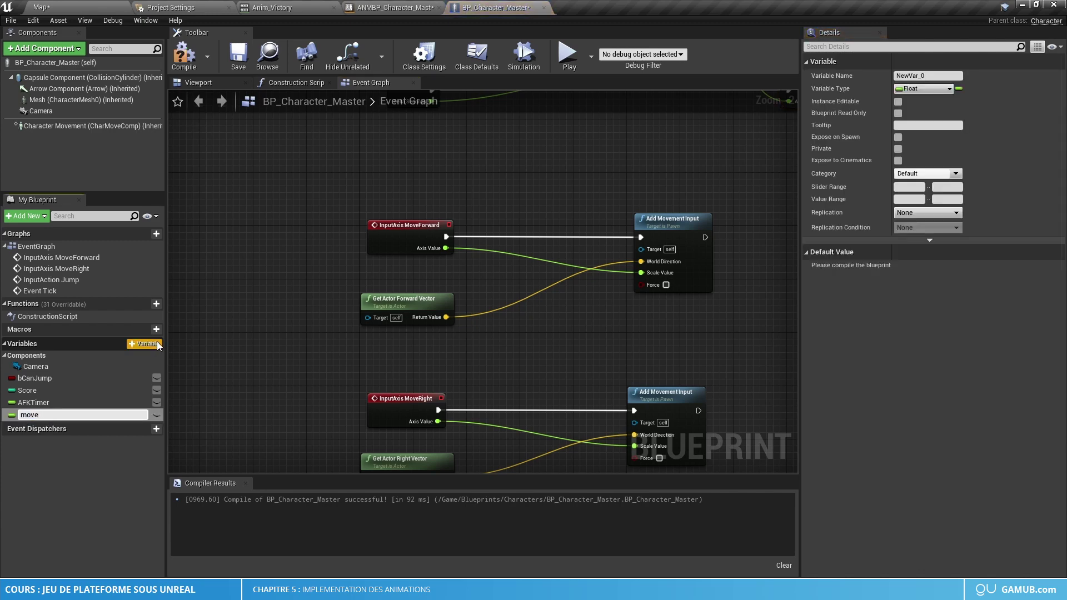
{"action": "key", "text": "ctrl+a"}
{"action": "type", "text": "bMoveForward"}
{"action": "key", "text": "Return"}
{"action": "left_click", "coordinate": [912, 88]}
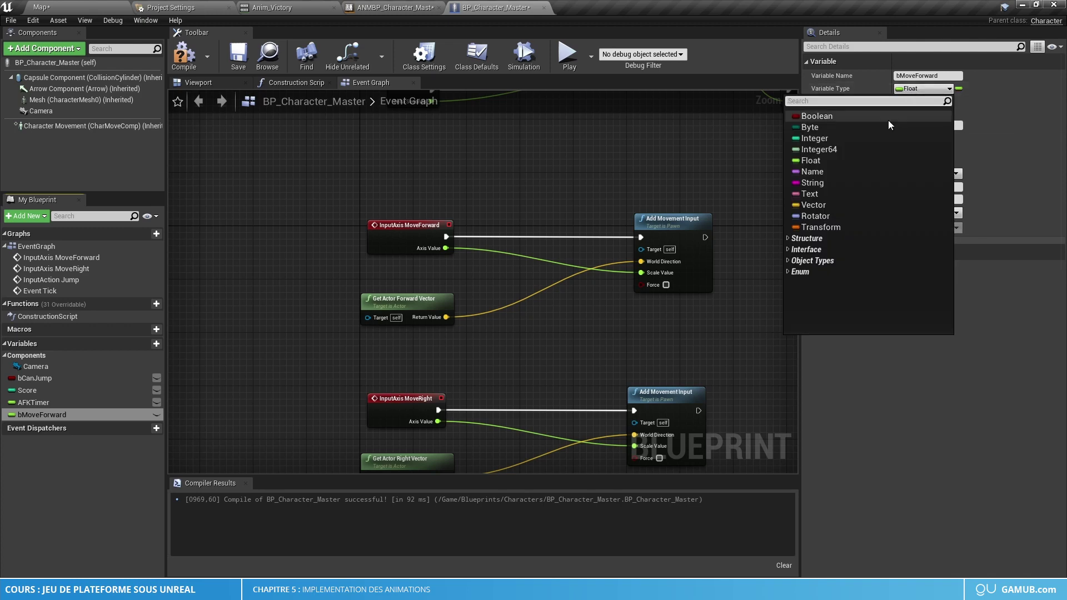
{"action": "left_click", "coordinate": [876, 116]}
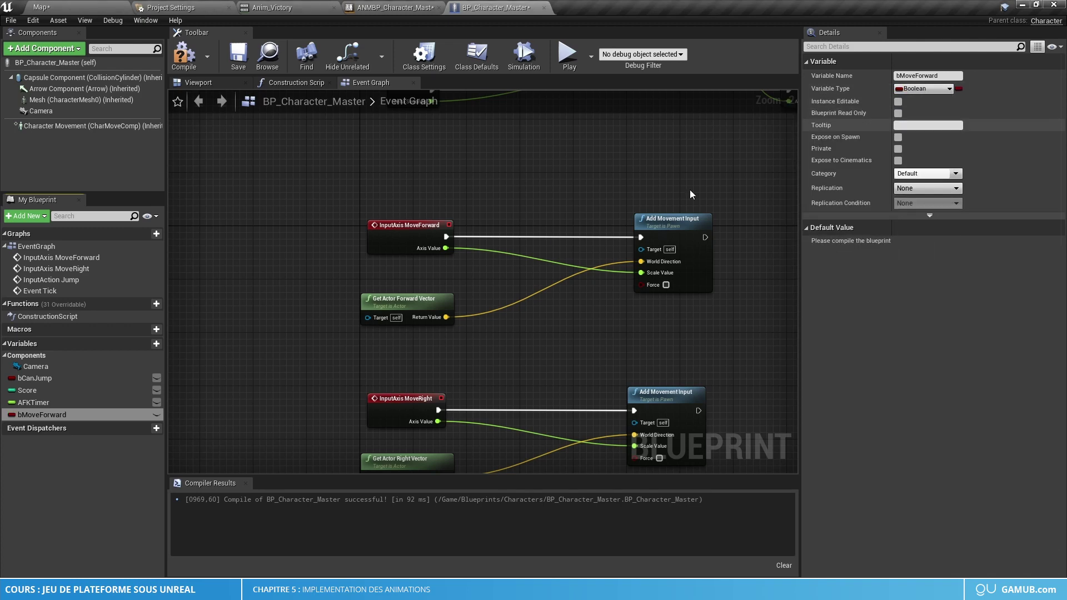
Create Boolean variables named bMoveRight and bJump
{"action": "left_click", "coordinate": [148, 344]}
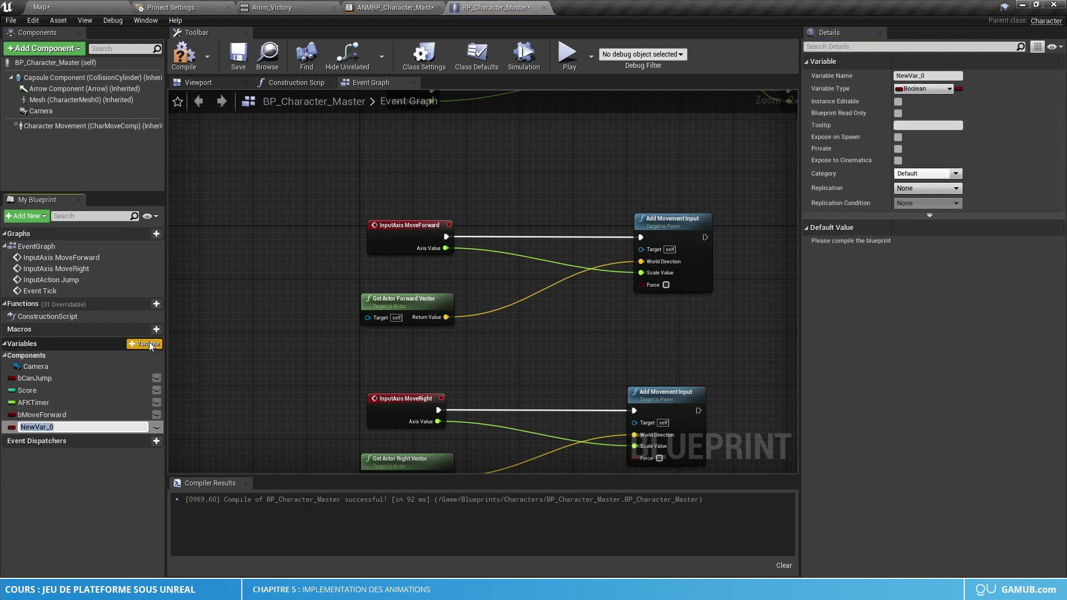
{"action": "type", "text": "bMoveRight"}
{"action": "key", "text": "Return"}
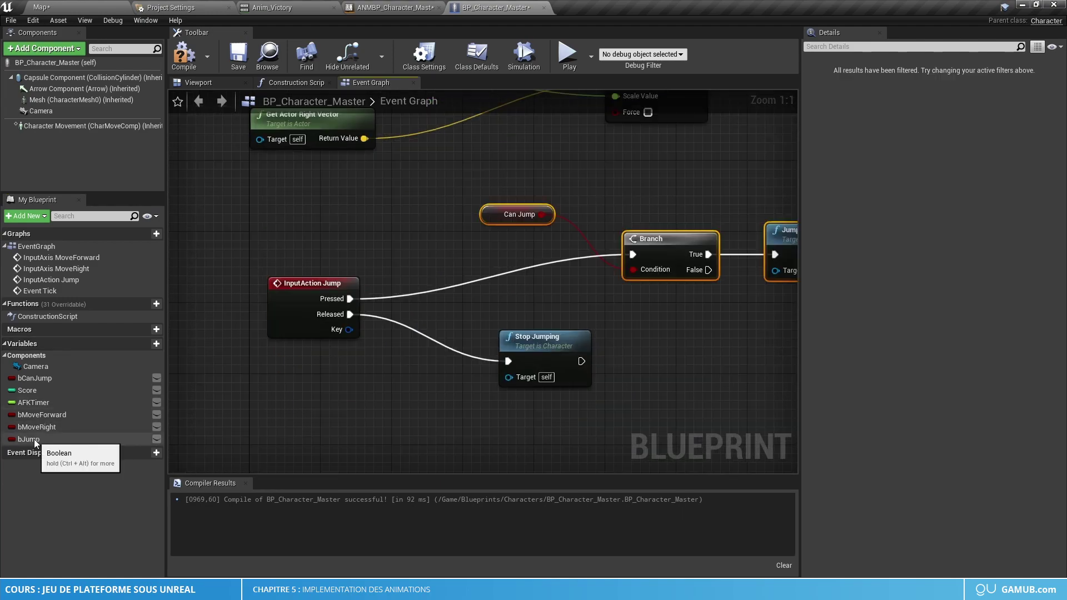
Insert a Set bJump node with Jump enabled between the InputAction Jump Pressed output and the Branch
{"action": "left_click_drag", "start_coordinate": [34, 440], "coordinate": [416, 242]}
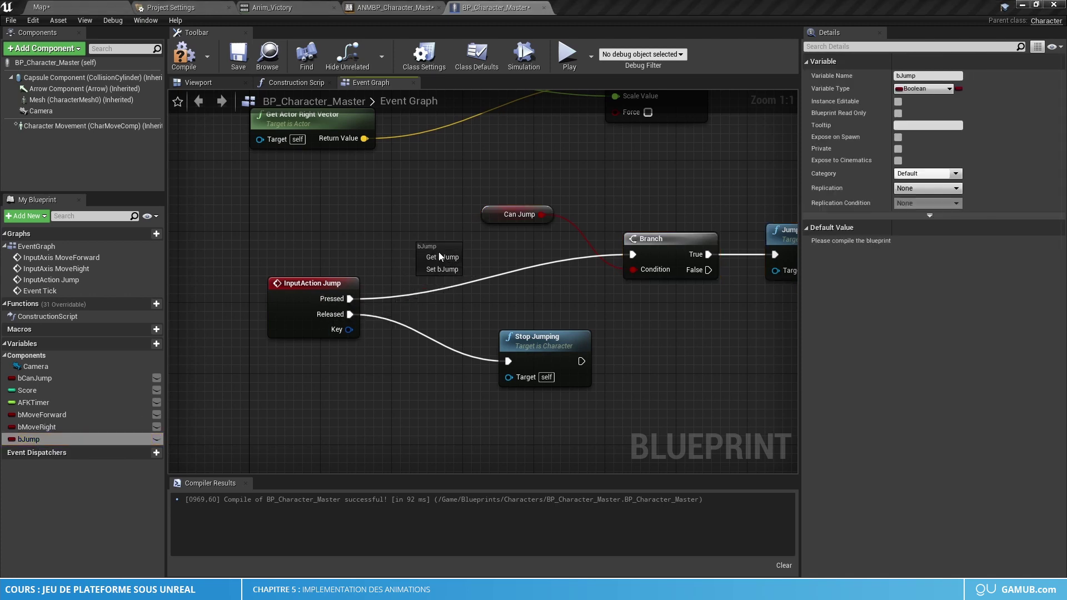
{"action": "left_click", "coordinate": [447, 270]}
{"action": "left_click_drag", "start_coordinate": [349, 299], "coordinate": [634, 255]}
{"action": "left_click", "coordinate": [464, 271]}
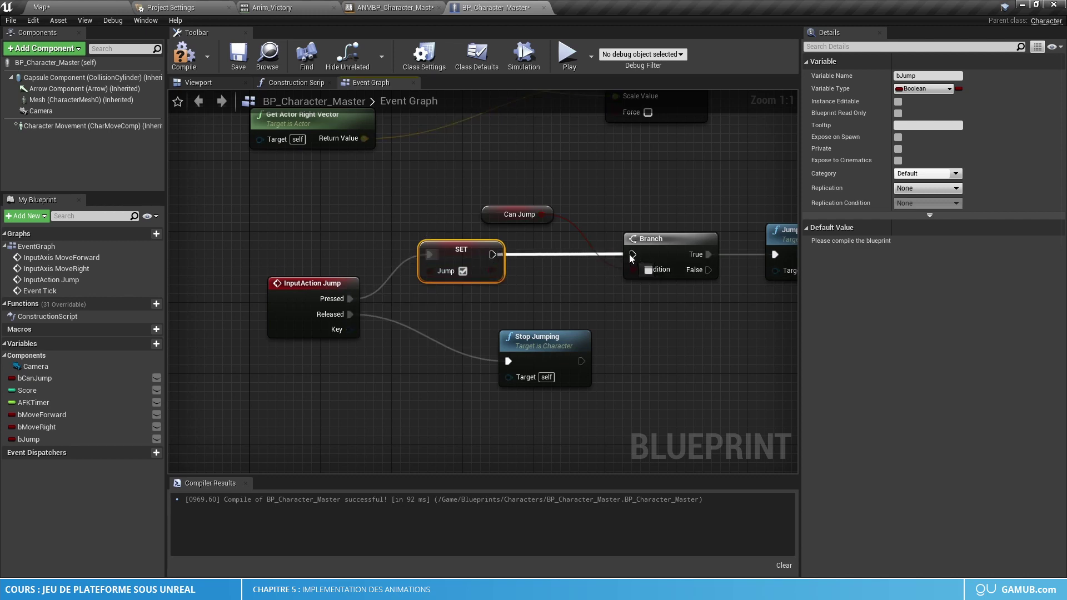
Rearrange the jump nodes and insert a Set bJump node with Jump disabled between the Released output and Stop Jumping
{"action": "right_click_drag", "start_coordinate": [579, 277], "coordinate": [452, 284]}
{"action": "scroll", "coordinate": [452, 284], "scroll_direction": "down", "scroll_amount": 2}
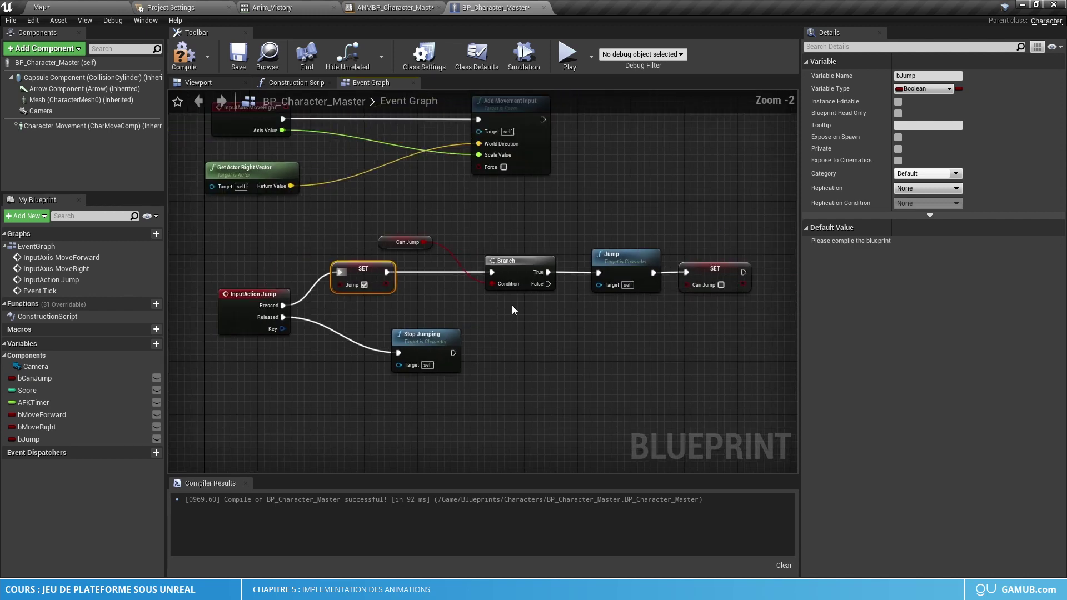
{"action": "left_click_drag", "start_coordinate": [755, 290], "coordinate": [507, 247]}
{"action": "left_click_drag", "start_coordinate": [437, 227], "coordinate": [402, 247]}
{"action": "left_click_drag", "start_coordinate": [754, 308], "coordinate": [461, 260], "text": "shift"}
{"action": "left_click_drag", "start_coordinate": [424, 337], "coordinate": [442, 374]}
{"action": "left_click_drag", "start_coordinate": [118, 439], "coordinate": [285, 318]}
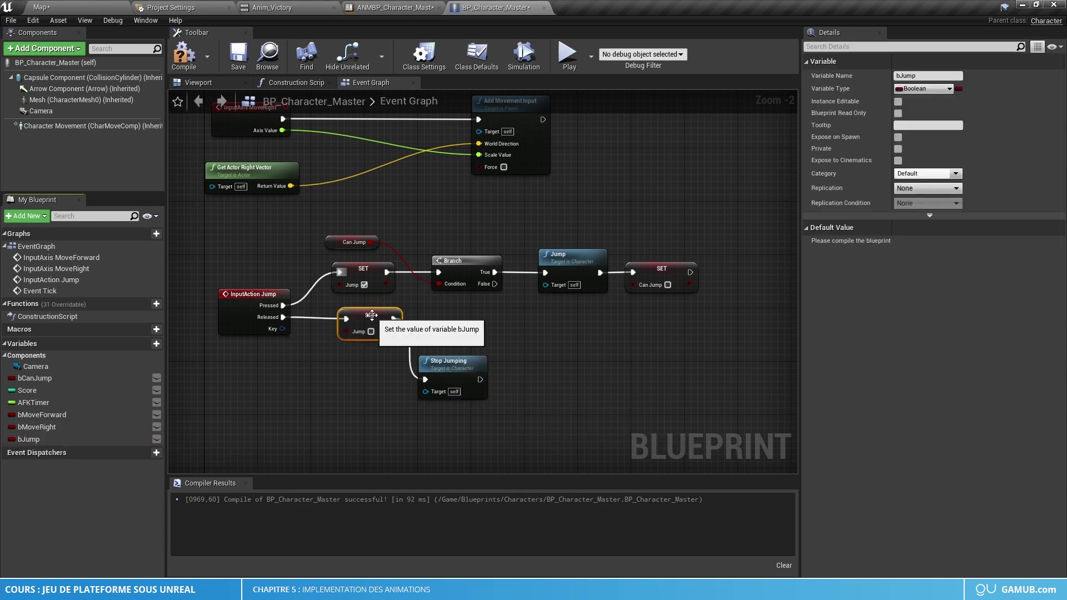
{"action": "left_click_drag", "start_coordinate": [375, 320], "coordinate": [334, 380]}
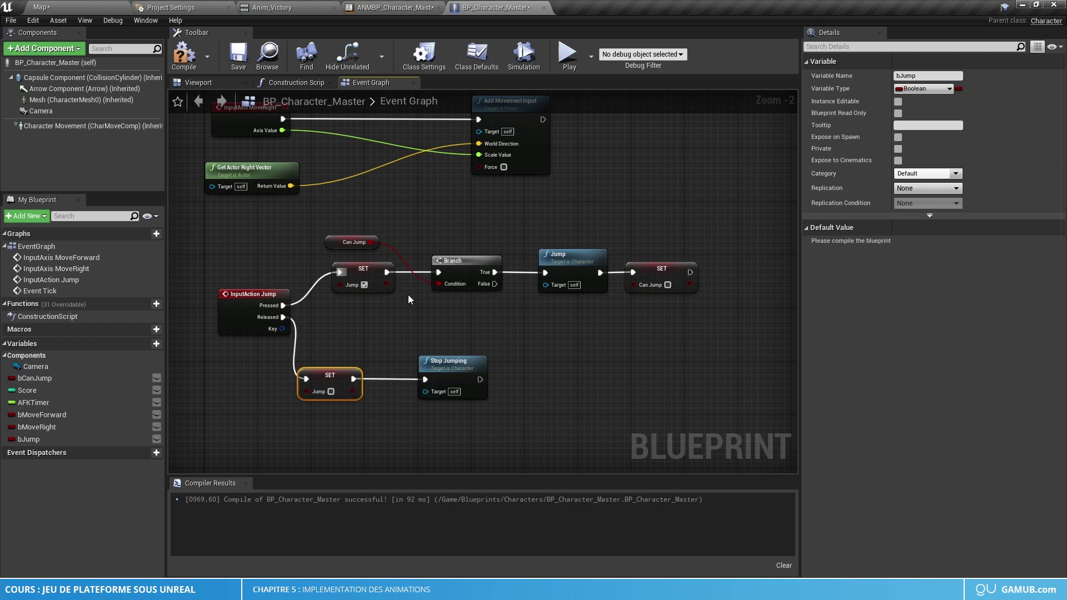
Move the Get Actor Right Vector and Add Movement Input nodes farther from InputAxis MoveRight to free space between them
{"action": "right_click_drag", "start_coordinate": [408, 295], "coordinate": [545, 442]}
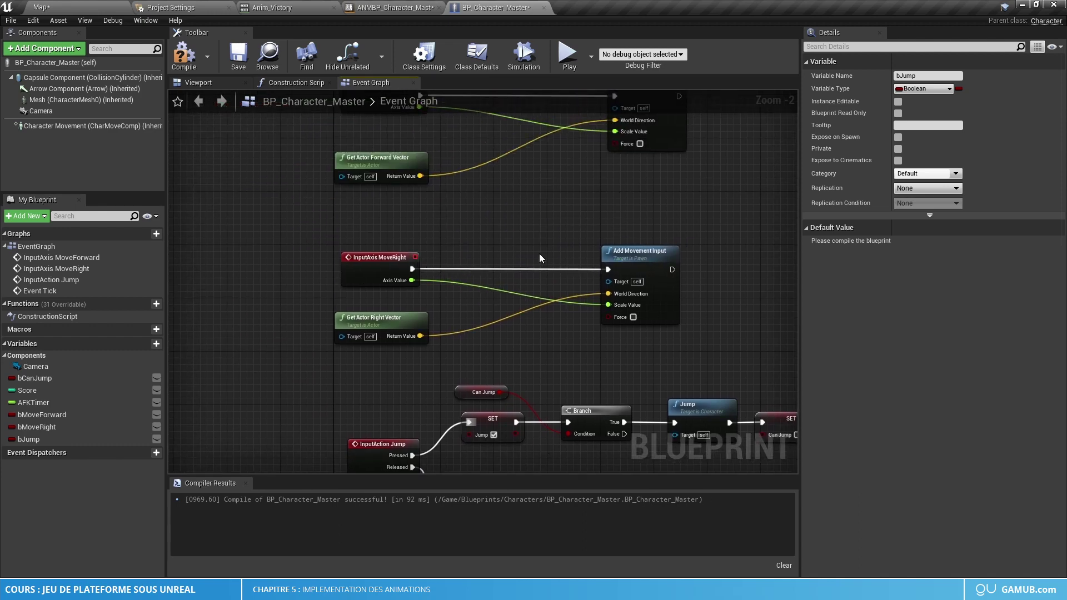
{"action": "left_click_drag", "start_coordinate": [36, 426], "coordinate": [63, 422]}
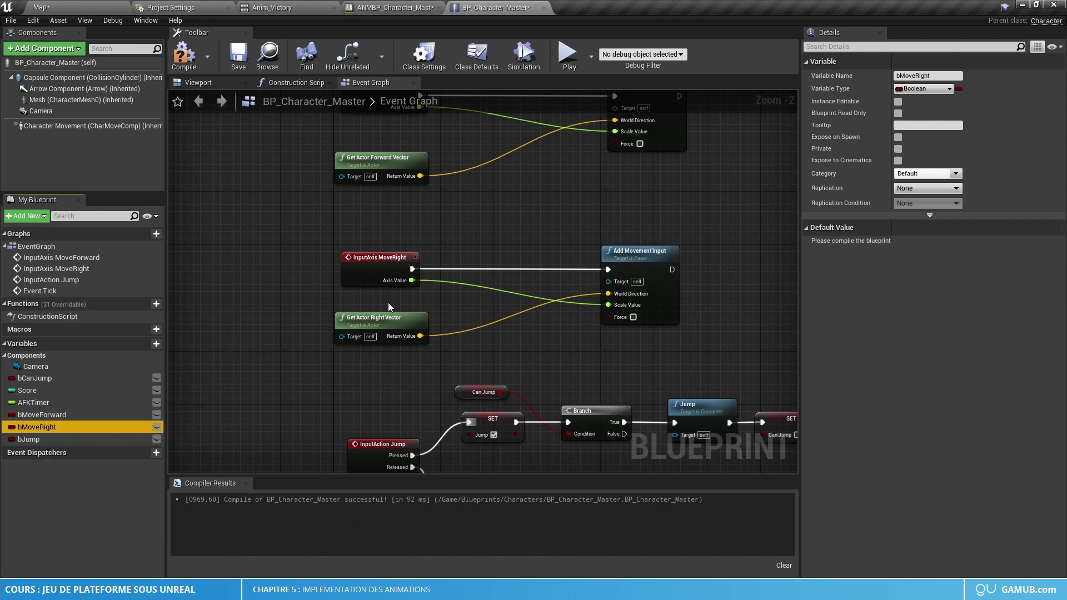
{"action": "left_click_drag", "start_coordinate": [384, 321], "coordinate": [524, 314]}
{"action": "left_click_drag", "start_coordinate": [704, 350], "coordinate": [459, 322]}
{"action": "left_click_drag", "start_coordinate": [640, 259], "coordinate": [773, 259]}
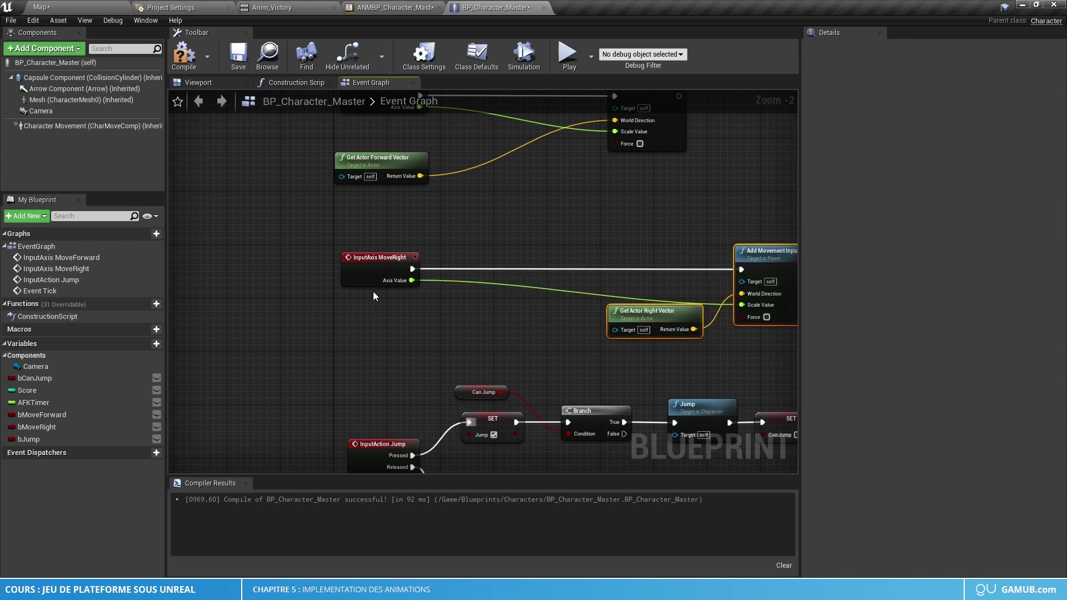
Add a float equality (==) node comparing the InputAxis MoveRight Axis Value with 0.0
{"action": "left_click_drag", "start_coordinate": [415, 283], "coordinate": [477, 287]}
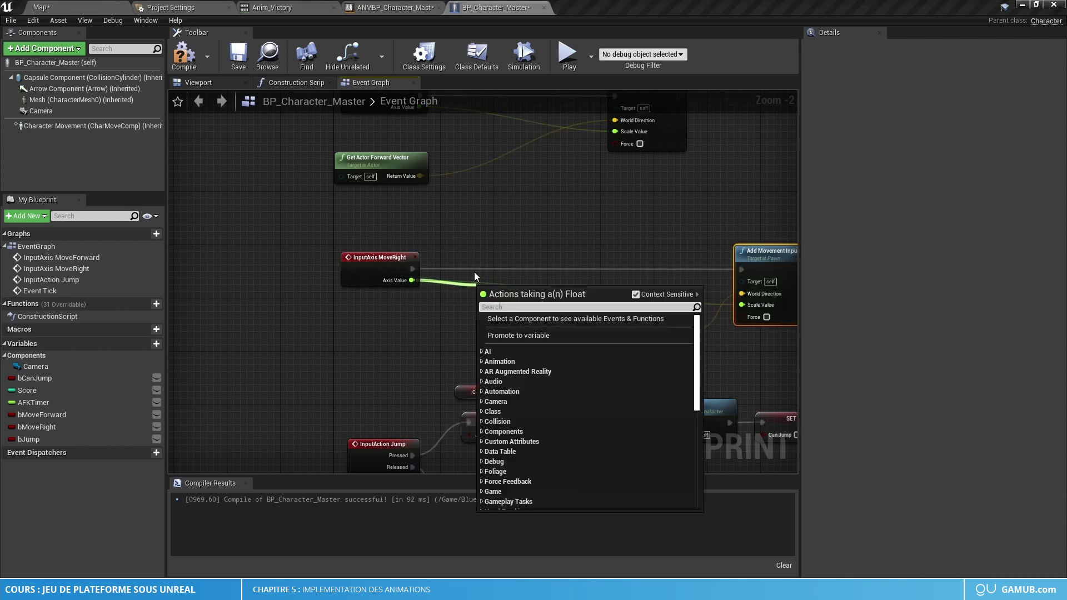
{"action": "type", "text": "=="}
{"action": "left_click", "coordinate": [532, 359]}
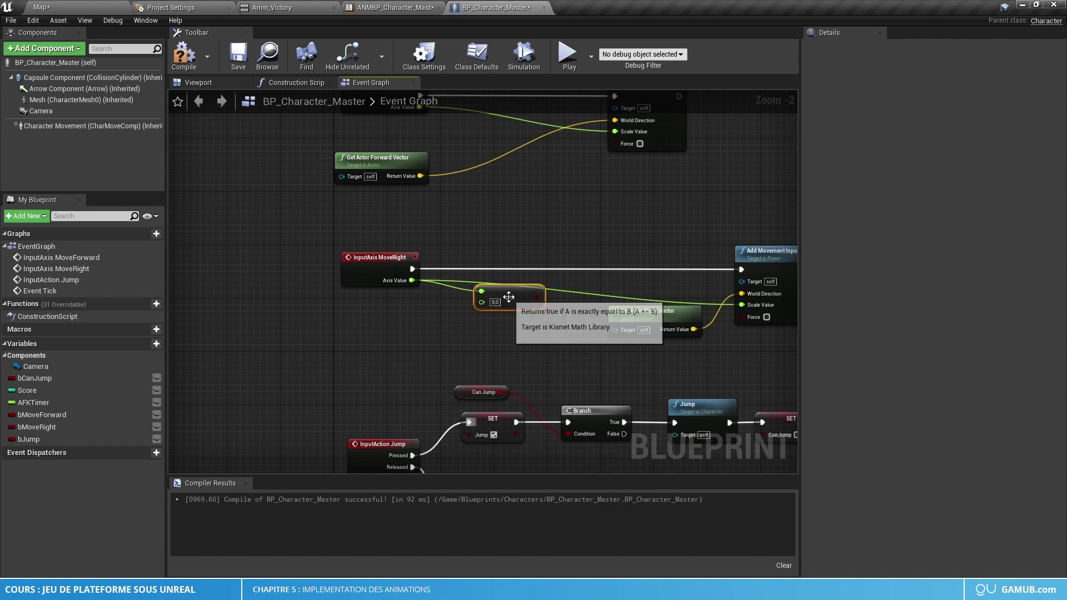
Insert a Branch node after InputAxis MoveRight, using the equality (==) result as its Condition, and align it with the event
{"action": "left_click_drag", "start_coordinate": [418, 315], "coordinate": [502, 269]}
{"action": "type", "text": "bra"}
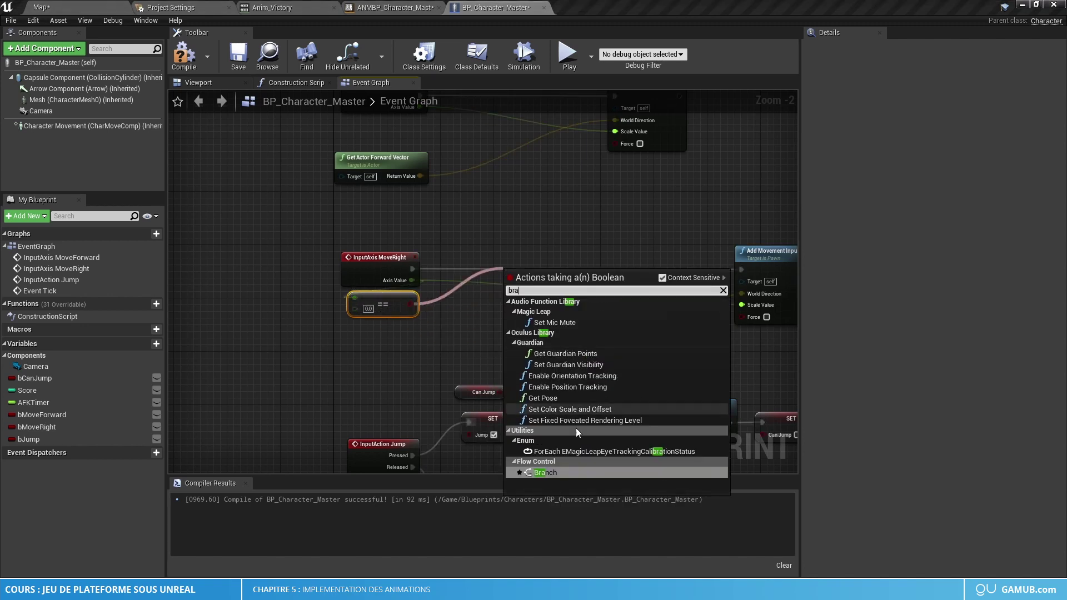
{"action": "left_click", "coordinate": [559, 473]}
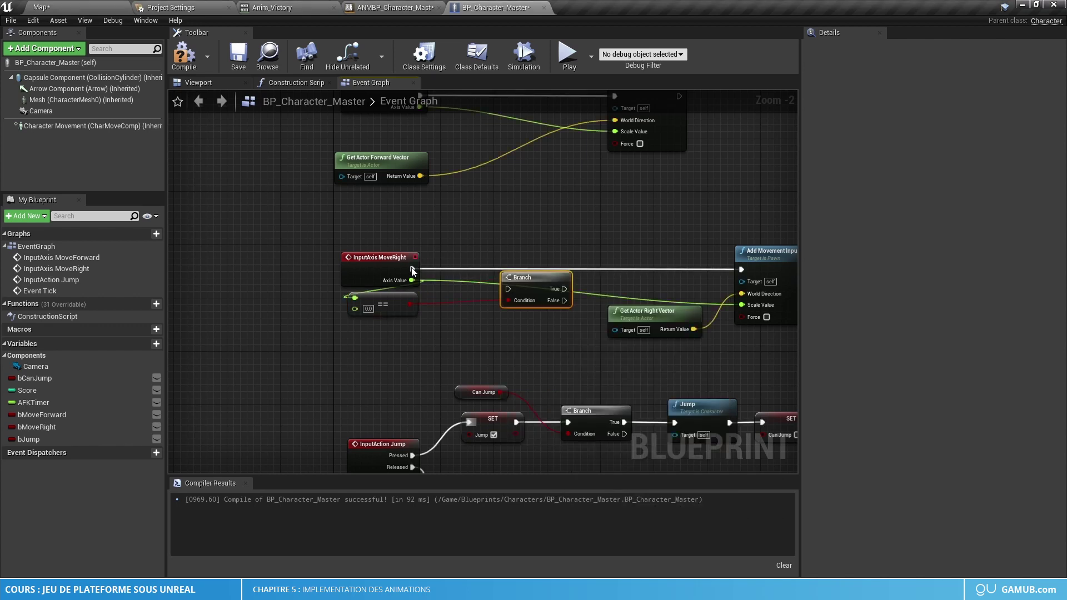
{"action": "left_click_drag", "start_coordinate": [413, 269], "coordinate": [526, 255]}
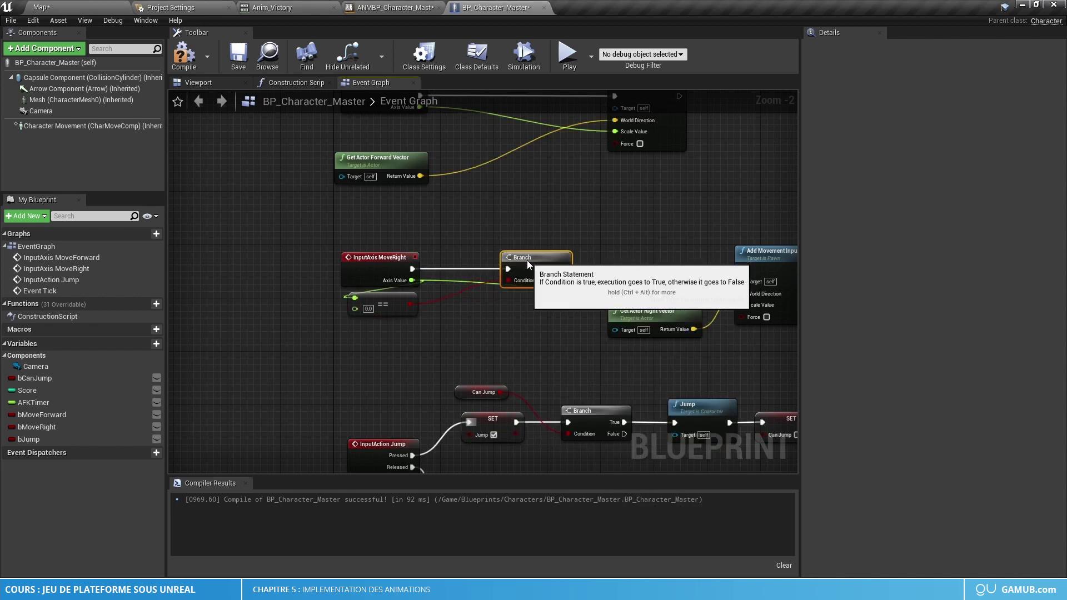
Add a Set bMoveRight node with Move Right disabled to the True output of the InputAxis MoveRight Branch
{"action": "right_click_drag", "start_coordinate": [649, 264], "coordinate": [514, 278]}
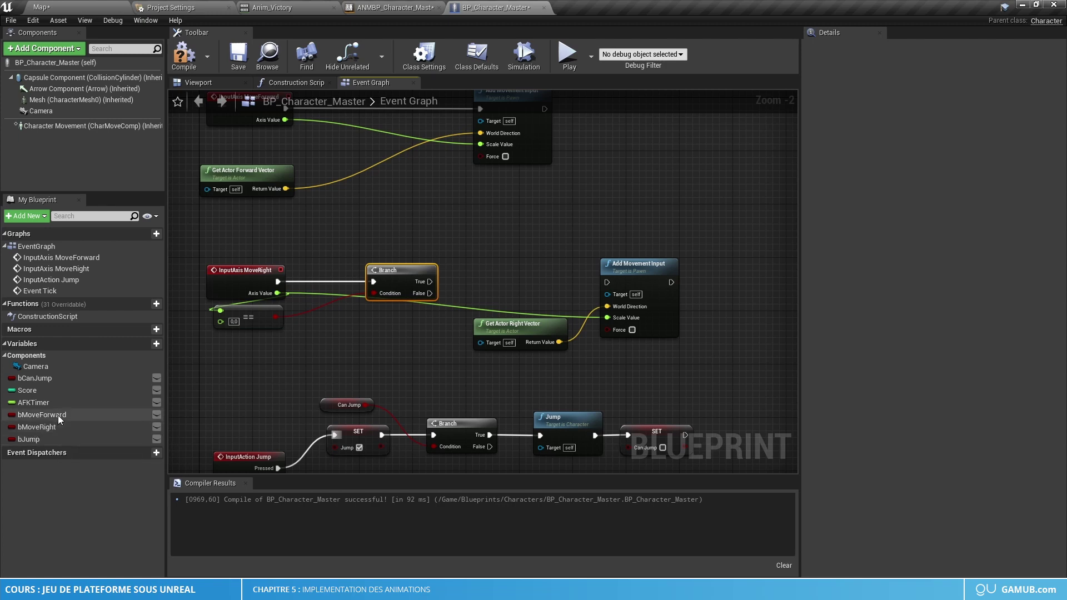
{"action": "mouse_move", "coordinate": [58, 415]}
{"action": "left_mouse_down"}
{"action": "mouse_move", "coordinate": [351, 328]}
{"action": "mouse_move", "coordinate": [74, 398]}
{"action": "mouse_move", "coordinate": [58, 427]}
{"action": "left_mouse_up"}
{"action": "left_click_drag", "start_coordinate": [291, 335], "coordinate": [476, 236]}
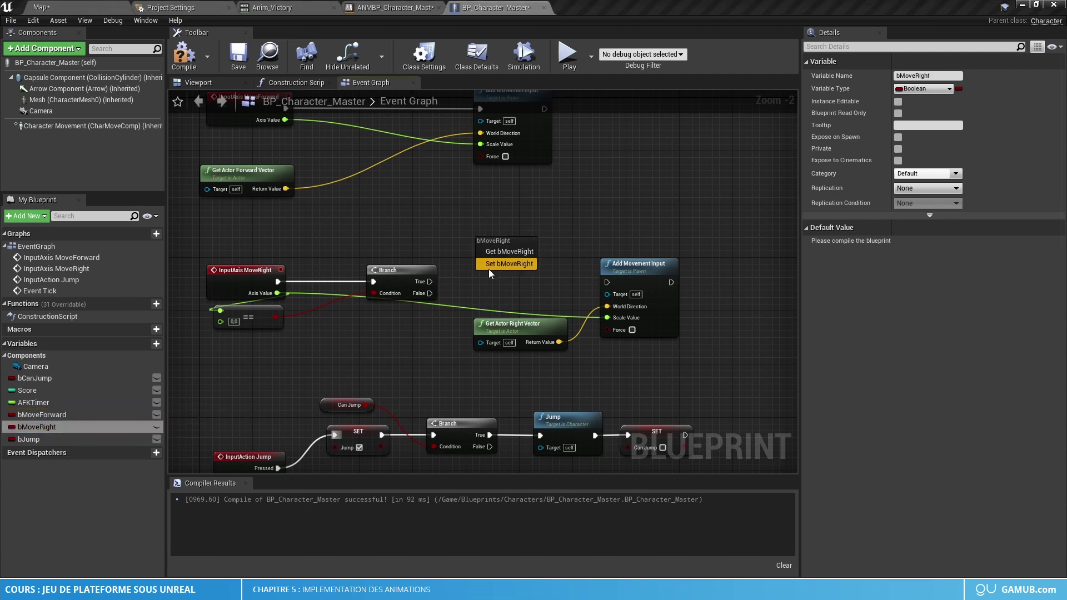
{"action": "left_click", "coordinate": [488, 259]}
{"action": "left_click_drag", "start_coordinate": [430, 282], "coordinate": [482, 248]}
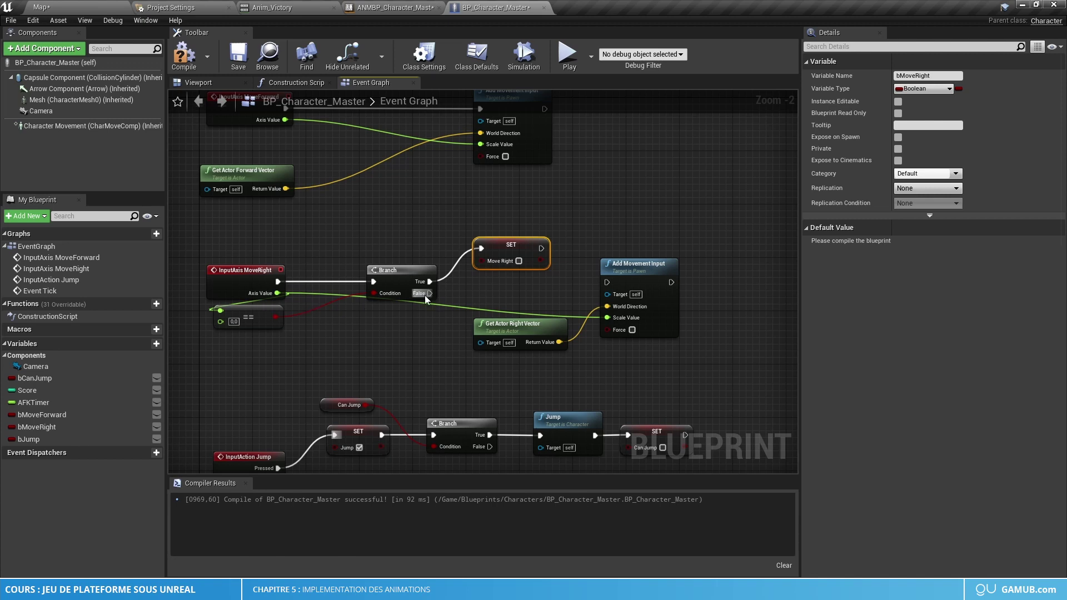
Move the right-movement nodes lower and insert a Set bMoveRight node with Move Right enabled between the Branch's False output and Add Movement Input
{"action": "left_click_drag", "start_coordinate": [699, 367], "coordinate": [525, 297]}
{"action": "left_click_drag", "start_coordinate": [640, 264], "coordinate": [632, 291]}
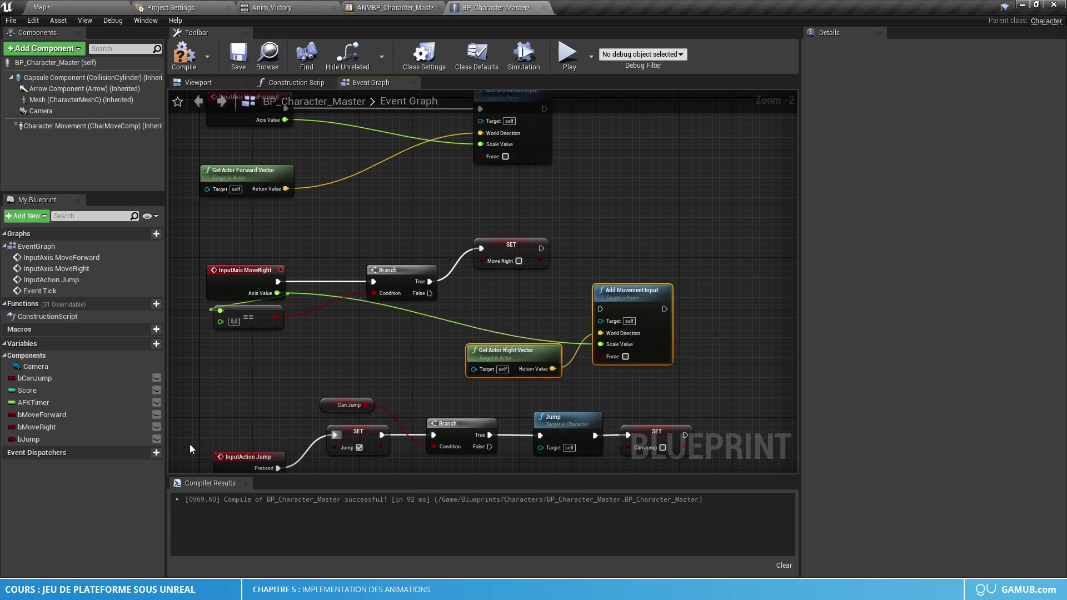
{"action": "left_click_drag", "start_coordinate": [45, 427], "coordinate": [476, 302]}
{"action": "left_click", "coordinate": [512, 315]}
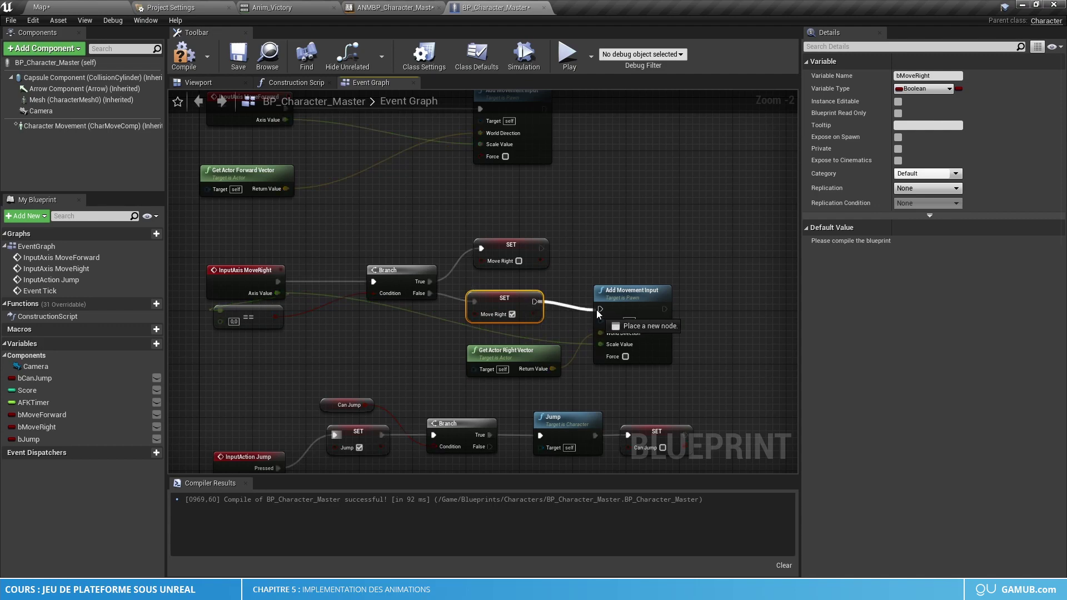
Move the Get Actor Forward Vector and Add Movement Input nodes farther from InputAxis MoveForward to free space between them
{"action": "right_click_drag", "start_coordinate": [312, 147], "coordinate": [538, 301]}
{"action": "right_click_drag", "start_coordinate": [519, 264], "coordinate": [425, 232]}
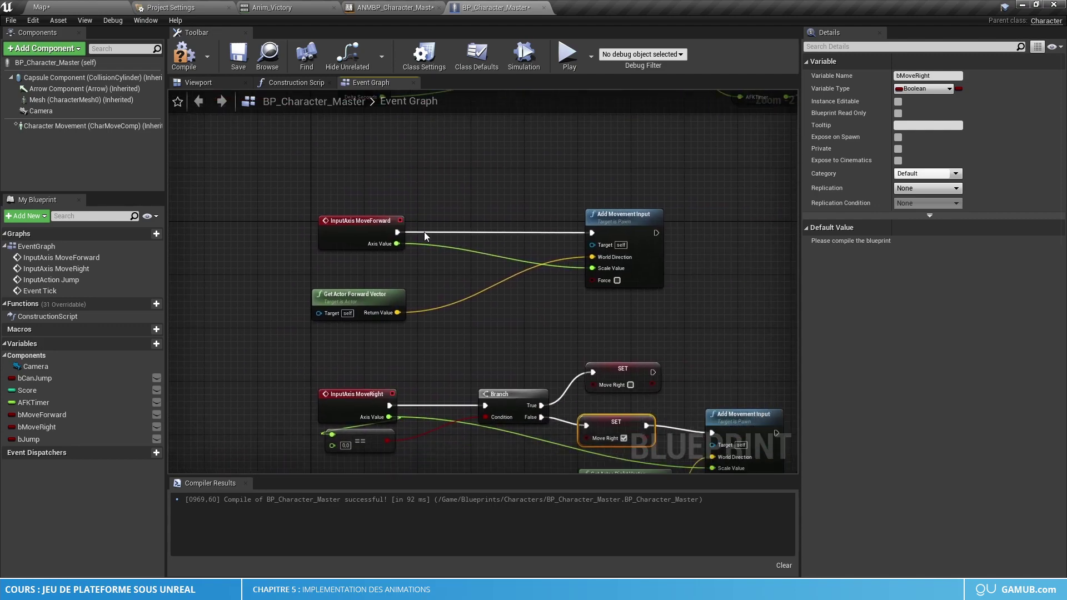
{"action": "left_click_drag", "start_coordinate": [391, 301], "coordinate": [531, 273]}
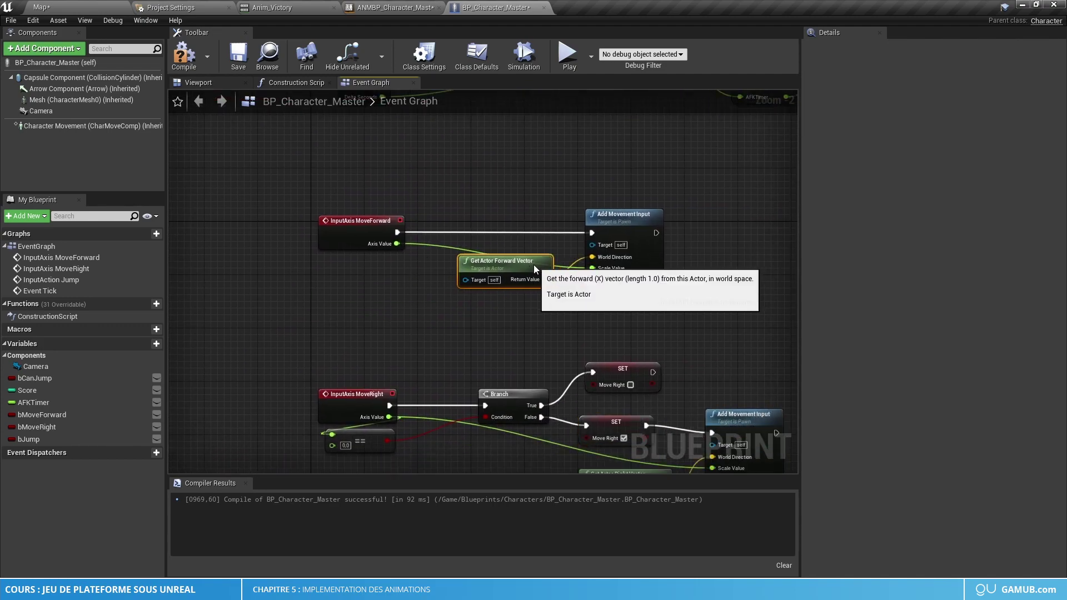
{"action": "left_click", "coordinate": [595, 217], "text": "ctrl"}
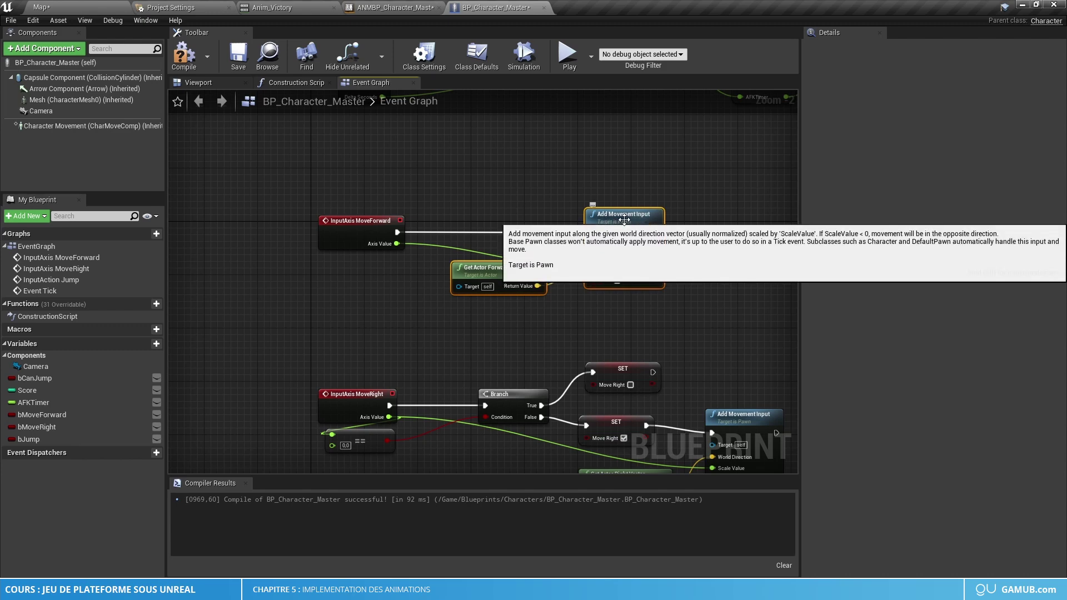
{"action": "left_click_drag", "start_coordinate": [607, 222], "coordinate": [757, 222]}
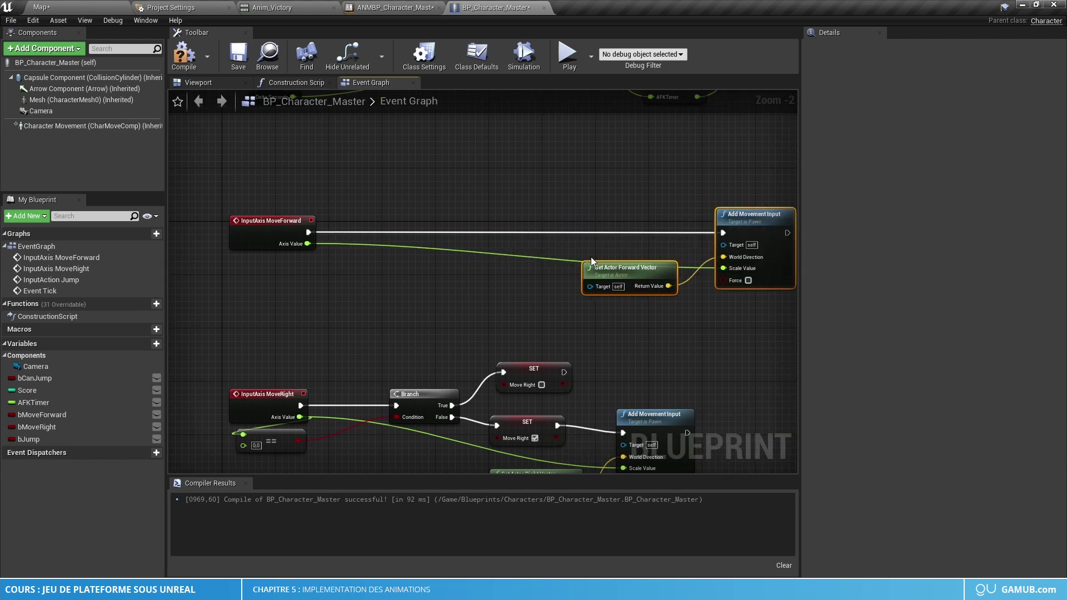
{"action": "left_click", "coordinate": [50, 415]}
{"action": "left_click_drag", "start_coordinate": [156, 378], "coordinate": [269, 178], "text": "ctrl"}
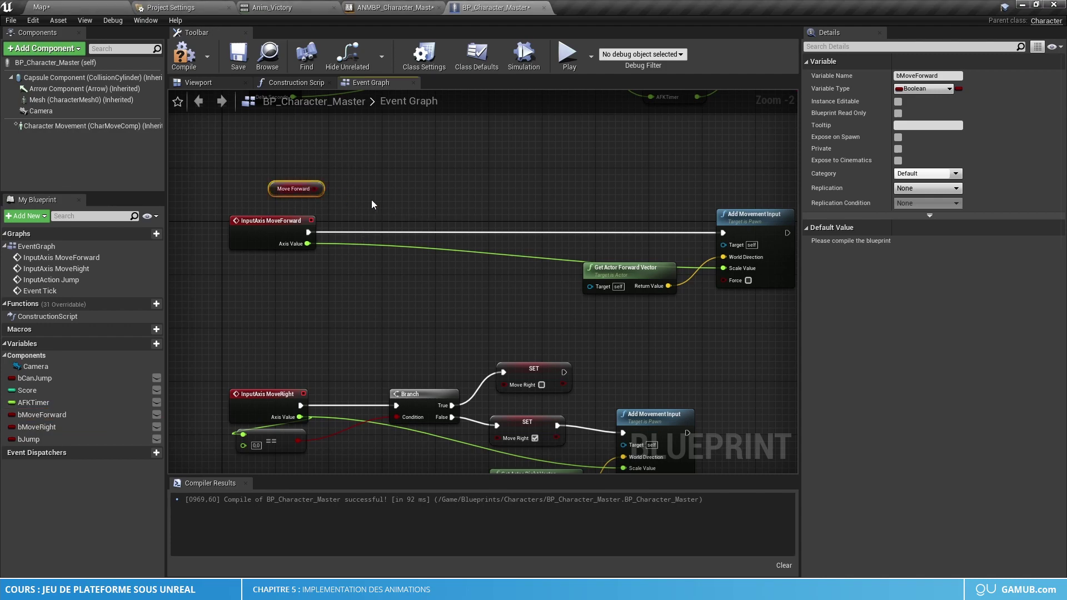
{"action": "key", "text": "Delete"}
Insert a Branch after InputAxis MoveForward, with an equality (==) node comparing its Axis Value with 0.0 as the Condition
{"action": "left_click_drag", "start_coordinate": [308, 232], "coordinate": [468, 222]}
{"action": "type", "text": "bra"}
{"action": "left_click", "coordinate": [435, 454]}
{"action": "left_click_drag", "start_coordinate": [307, 243], "coordinate": [451, 243]}
{"action": "type", "text": "=="}
{"action": "left_click", "coordinate": [363, 362]}
Disconnect the forward Branch's True output from Add Movement Input and connect it to a new Set bMoveForward node with Move Forward disabled
{"action": "right_click_drag", "start_coordinate": [486, 234], "coordinate": [366, 256]}
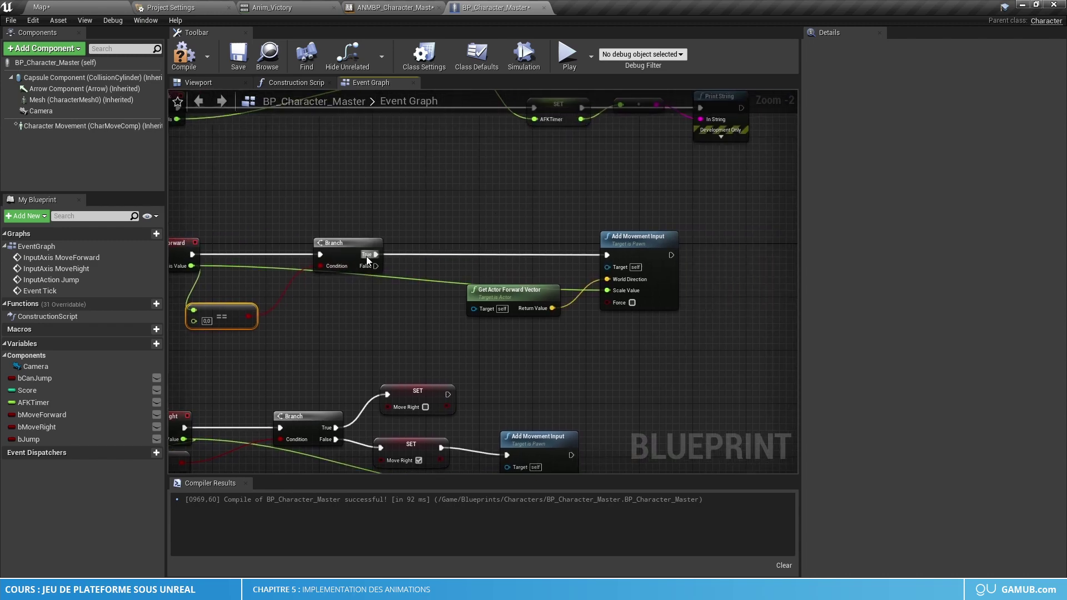
{"action": "left_click", "coordinate": [366, 255], "text": "alt"}
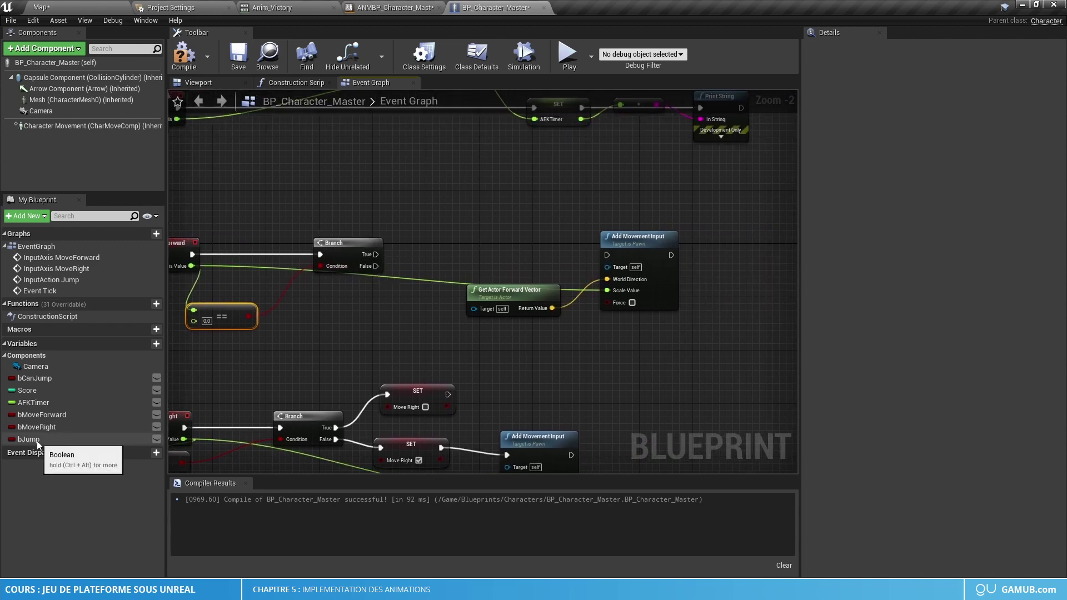
{"action": "left_click_drag", "start_coordinate": [59, 416], "coordinate": [424, 206]}
{"action": "left_click_drag", "start_coordinate": [376, 254], "coordinate": [435, 215]}
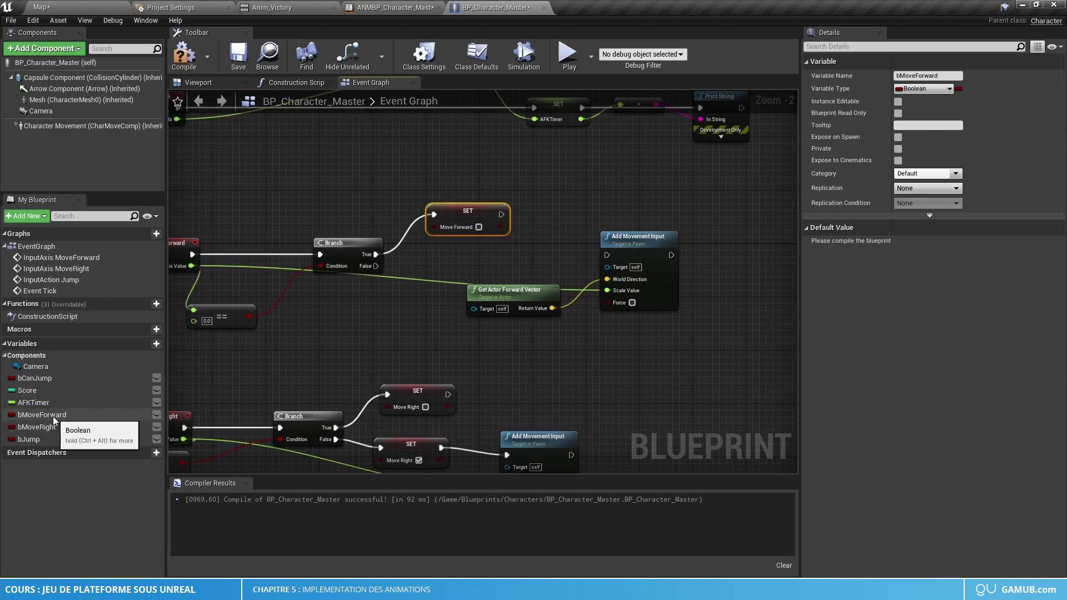
Insert a Set bMoveForward node with Move Forward enabled between the forward Branch's False output and Add Movement Input, repositioning the overlapping nodes
{"action": "left_click_drag", "start_coordinate": [46, 416], "coordinate": [425, 273]}
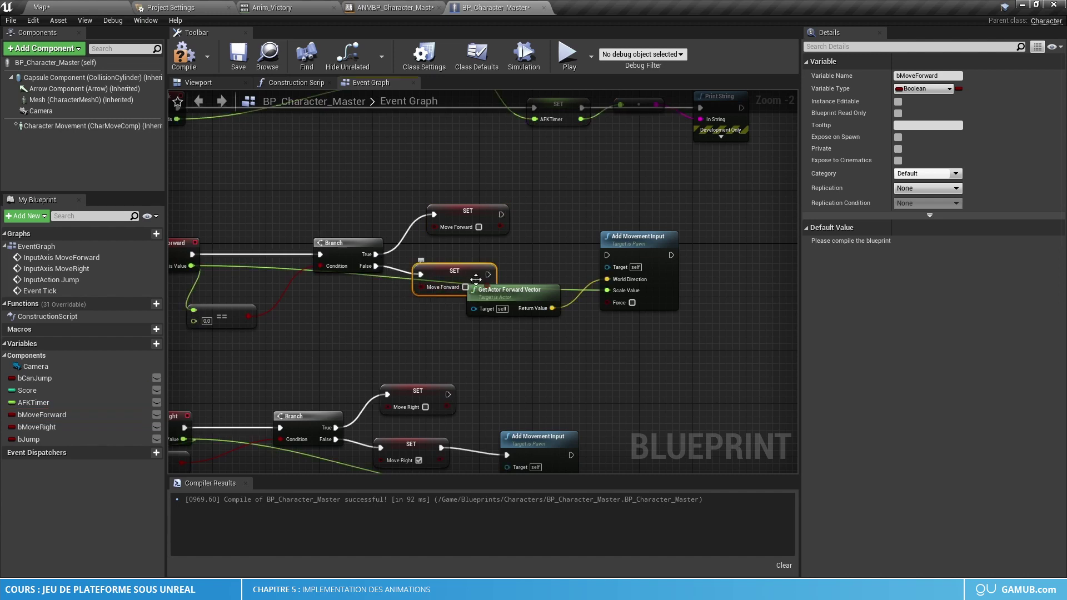
{"action": "left_click", "coordinate": [466, 287]}
{"action": "left_click_drag", "start_coordinate": [509, 305], "coordinate": [508, 332]}
{"action": "left_click_drag", "start_coordinate": [489, 274], "coordinate": [625, 265]}
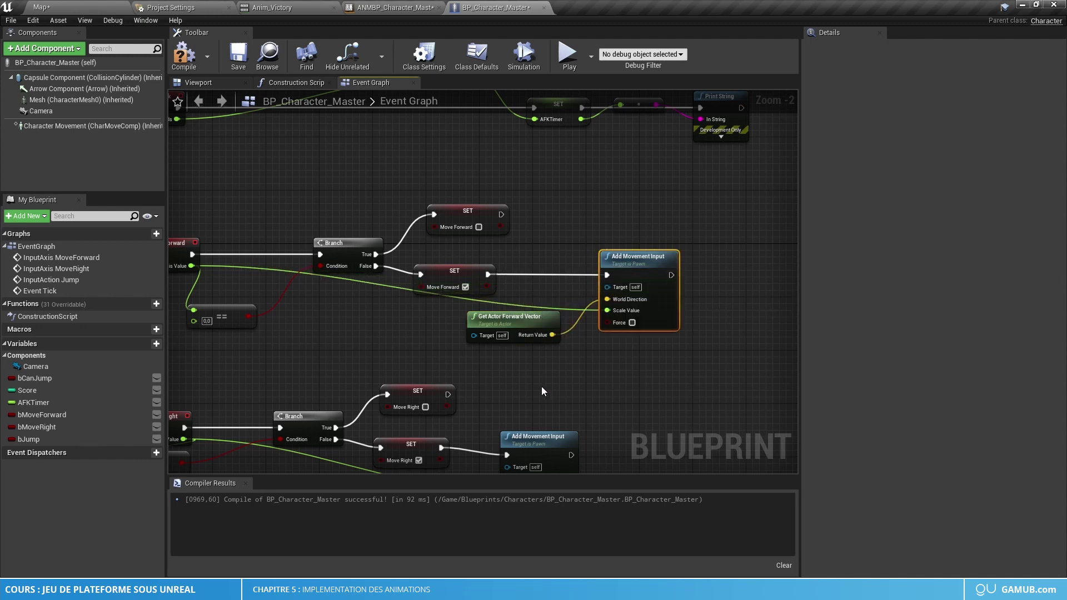
Move the AFKTimer getter and addition node closer to the Set AFKTimer node to free space after Event Tick
{"action": "right_click_drag", "start_coordinate": [544, 392], "coordinate": [629, 158]}
{"action": "right_click_drag", "start_coordinate": [574, 238], "coordinate": [507, 419]}
{"action": "right_click_drag", "start_coordinate": [559, 202], "coordinate": [571, 443]}
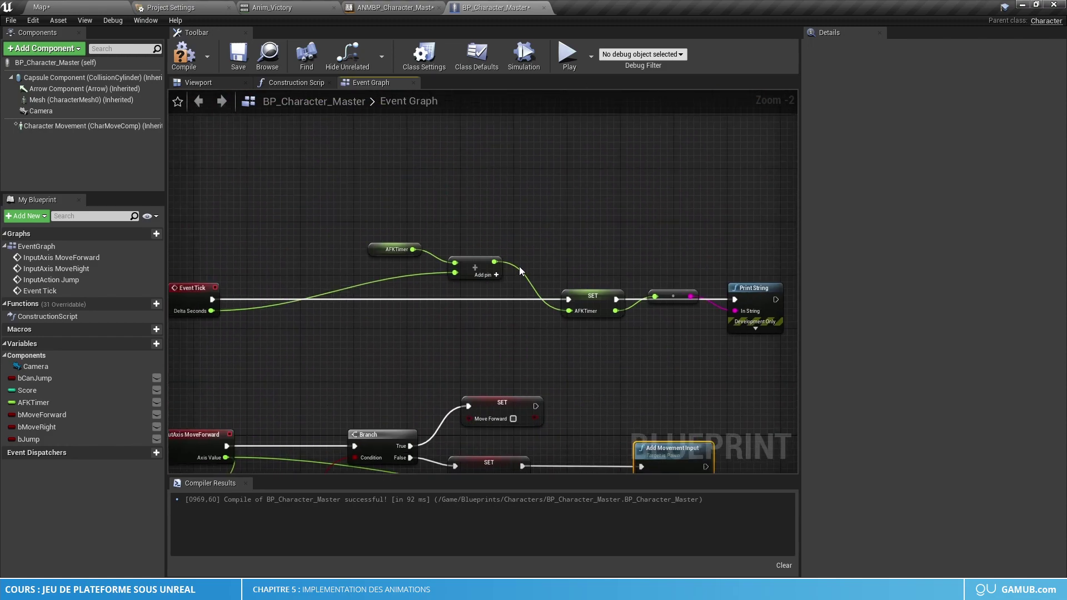
{"action": "scroll", "coordinate": [519, 266], "scroll_direction": "down", "scroll_amount": 1}
{"action": "left_click_drag", "start_coordinate": [384, 231], "coordinate": [514, 306]}
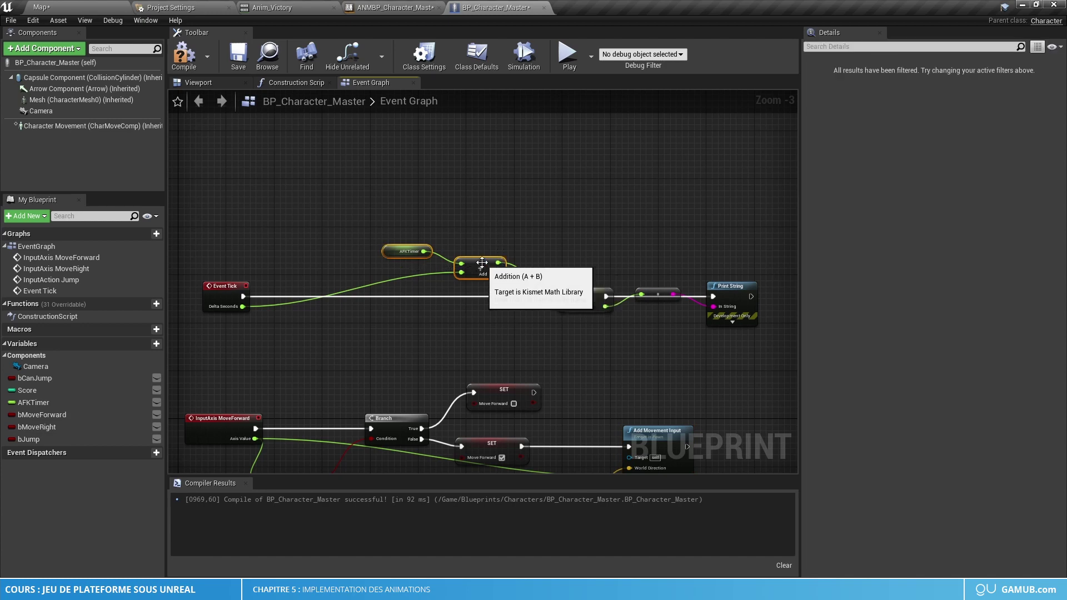
{"action": "left_click_drag", "start_coordinate": [482, 262], "coordinate": [524, 262]}
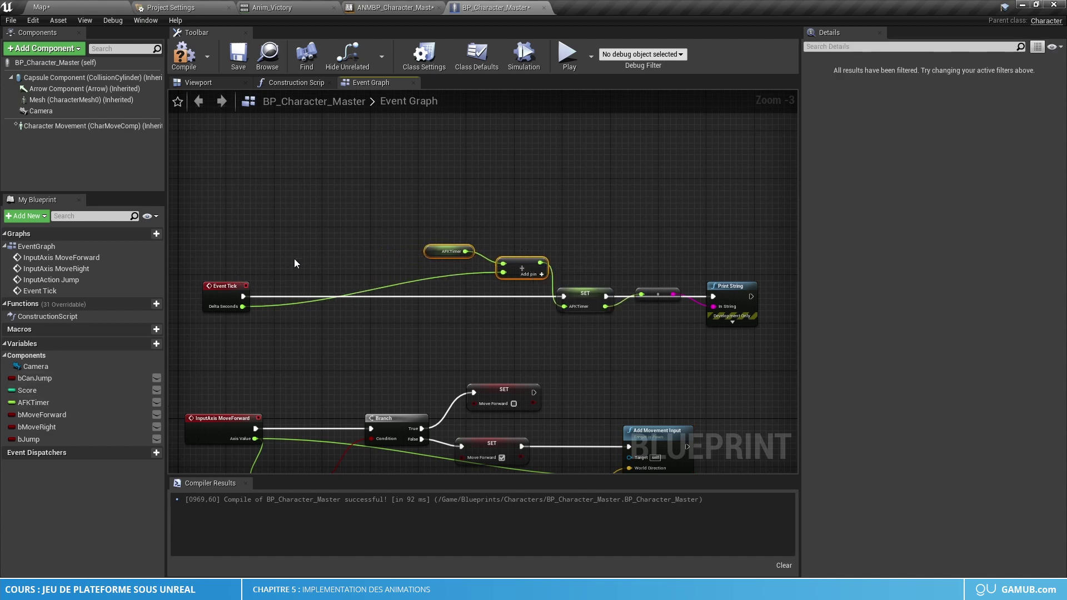
Insert a Branch node between Event Tick and Set AFKTimer, and align it on the execution line with extra room around it
{"action": "left_click_drag", "start_coordinate": [243, 296], "coordinate": [319, 293]}
{"action": "type", "text": "bra"}
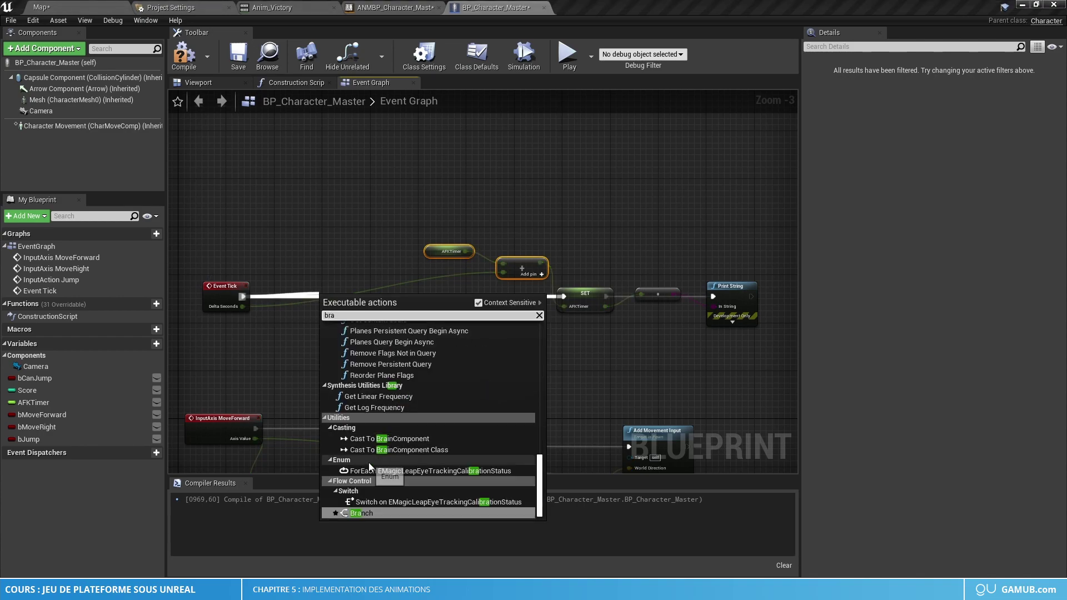
{"action": "left_click", "coordinate": [360, 511]}
{"action": "scroll", "coordinate": [438, 345], "scroll_direction": "down", "scroll_amount": 3}
{"action": "left_click_drag", "start_coordinate": [303, 262], "coordinate": [567, 343]}
{"action": "left_click_drag", "start_coordinate": [351, 331], "coordinate": [364, 264]}
{"action": "scroll", "coordinate": [365, 295], "scroll_direction": "up", "scroll_amount": 5}
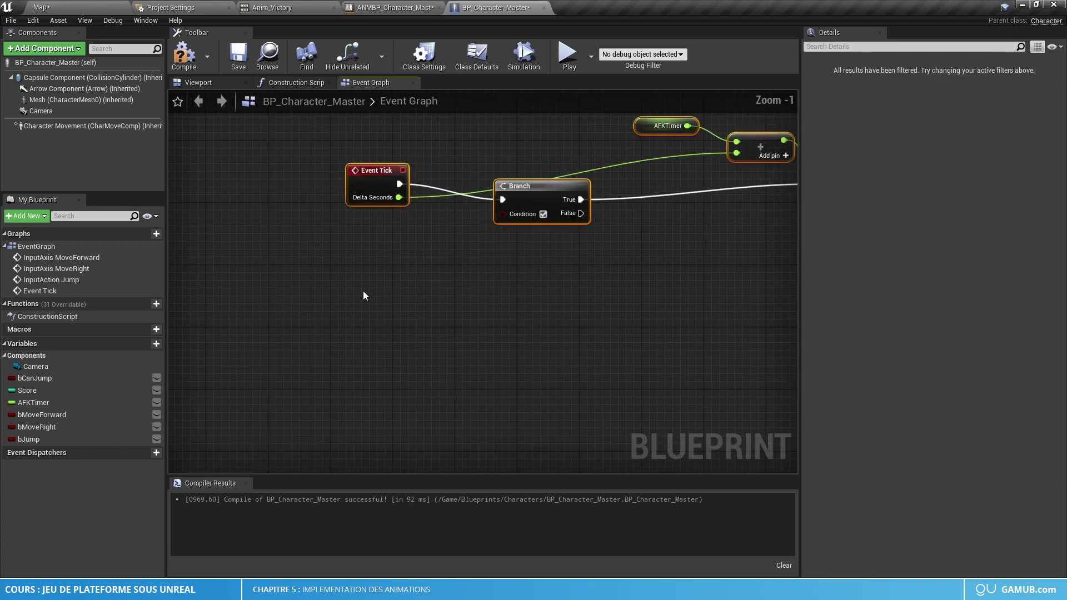
{"action": "right_click_drag", "start_coordinate": [477, 259], "coordinate": [238, 336]}
{"action": "left_click_drag", "start_coordinate": [273, 267], "coordinate": [278, 237]}
{"action": "left_click", "coordinate": [281, 300]}
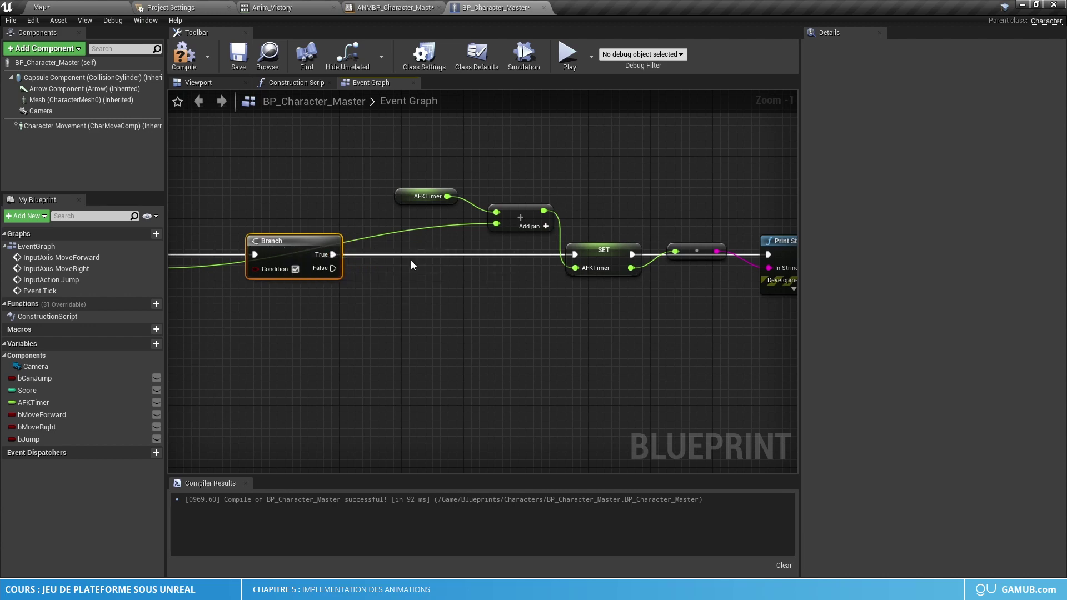
Disconnect the Event Tick Branch's True output and move the AFKTimer getter, addition and Set AFKTimer nodes below the Branch
{"action": "left_click_drag", "start_coordinate": [418, 155], "coordinate": [597, 364]}
{"action": "left_click", "coordinate": [333, 255], "text": "alt"}
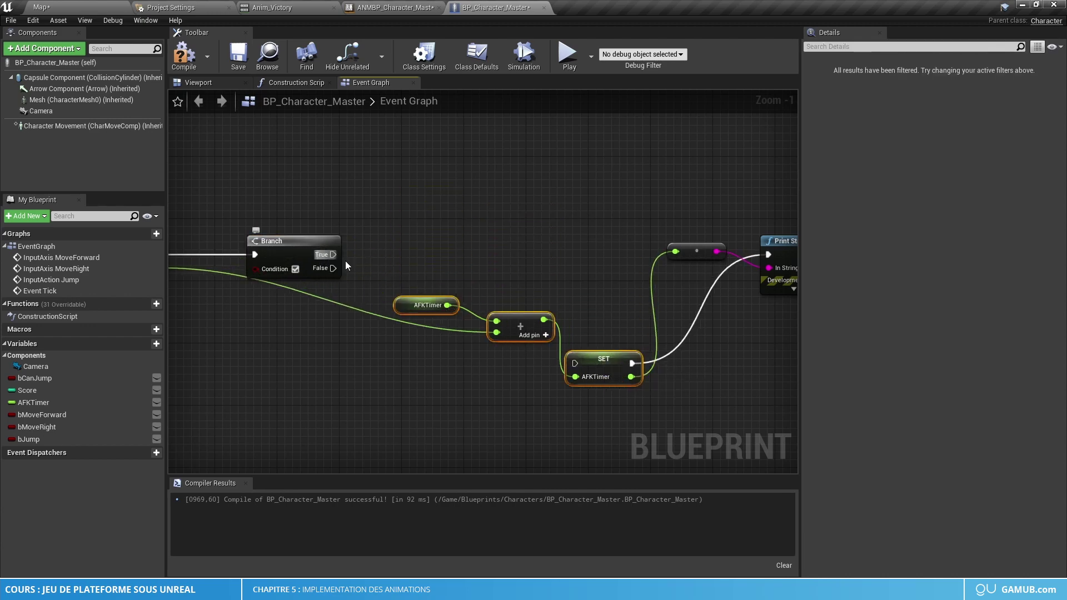
{"action": "left_click_drag", "start_coordinate": [527, 323], "coordinate": [522, 407]}
Add a Get bMoveForward node below Event Tick and feed it into a NOT Boolean node
{"action": "right_click_drag", "start_coordinate": [519, 403], "coordinate": [650, 434]}
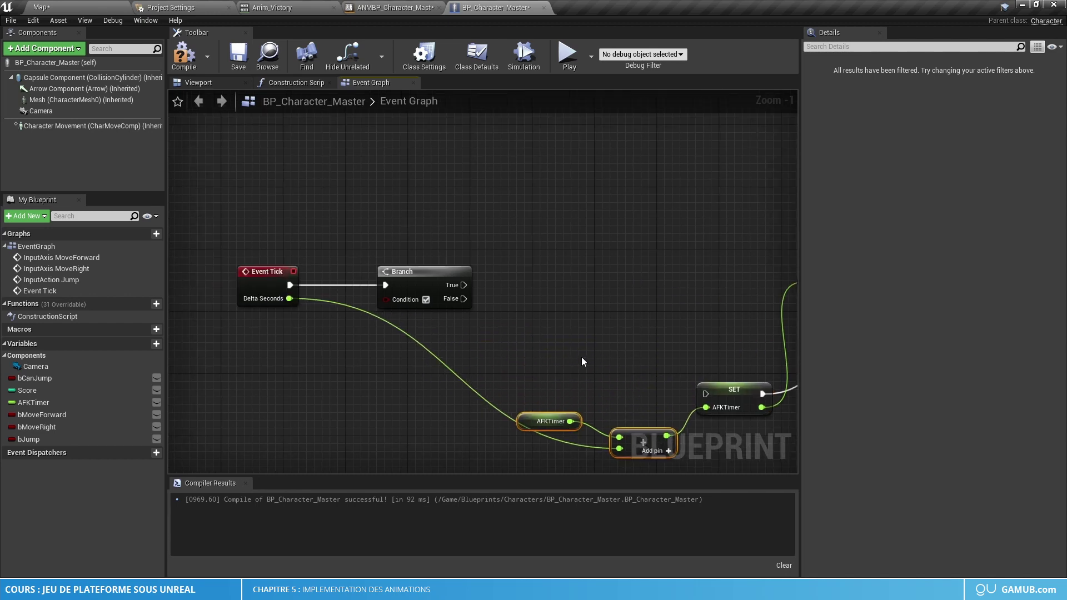
{"action": "right_click_drag", "start_coordinate": [575, 311], "coordinate": [756, 284]}
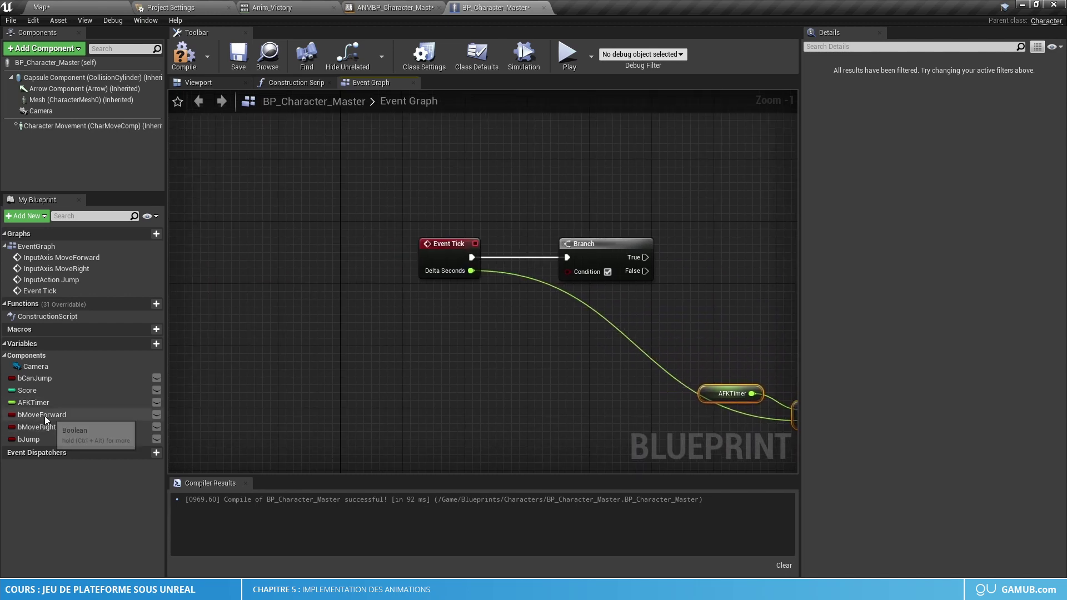
{"action": "left_click_drag", "start_coordinate": [45, 415], "coordinate": [421, 315]}
{"action": "left_click", "coordinate": [436, 312]}
{"action": "type", "text": "not"}
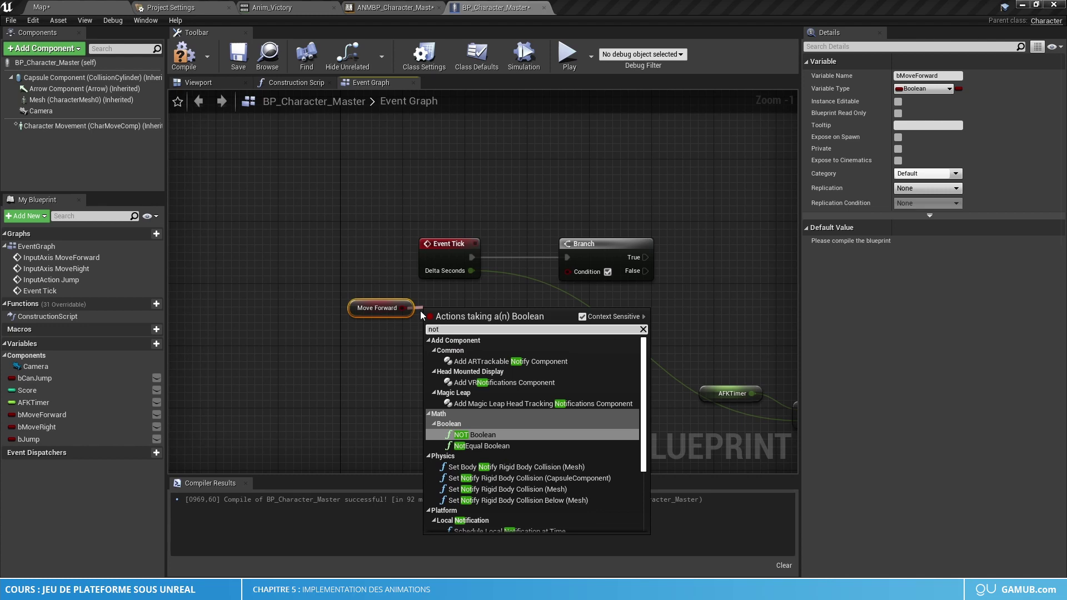
{"action": "left_click", "coordinate": [499, 436]}
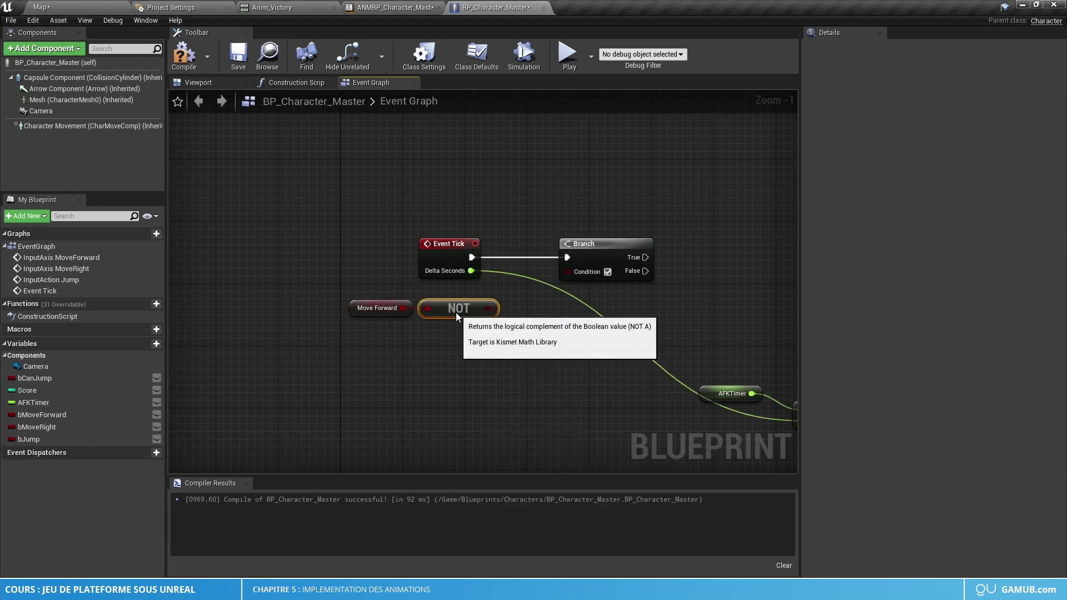
Add an AND Boolean node fed by the Move Forward NOT output and position it beside the NOT node
{"action": "left_click_drag", "start_coordinate": [488, 308], "coordinate": [535, 333]}
{"action": "type", "text": "and"}
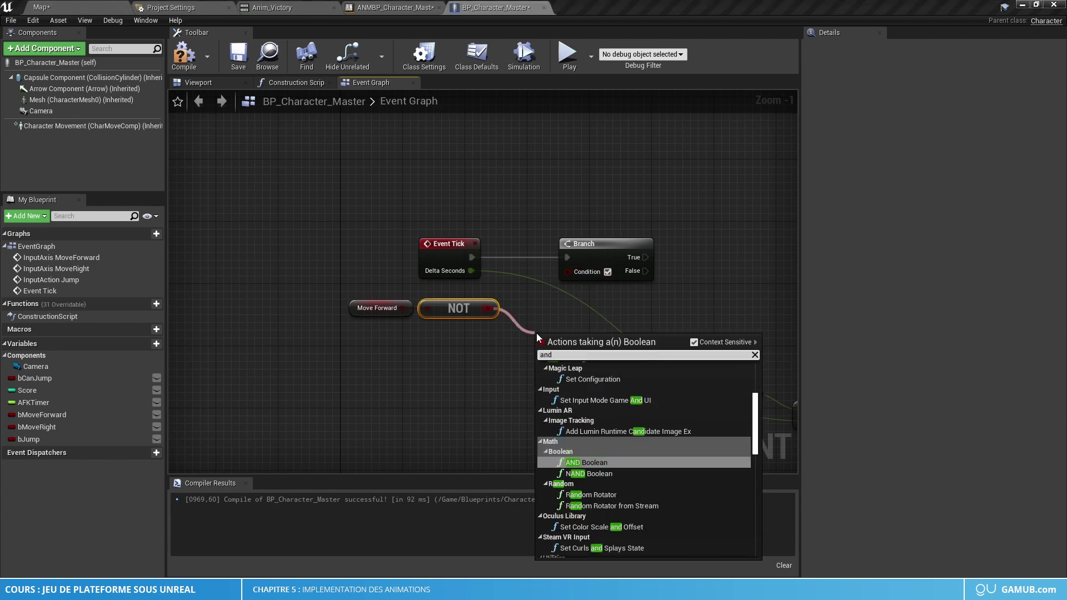
{"action": "key", "text": "Return"}
{"action": "left_click_drag", "start_coordinate": [551, 345], "coordinate": [527, 345]}
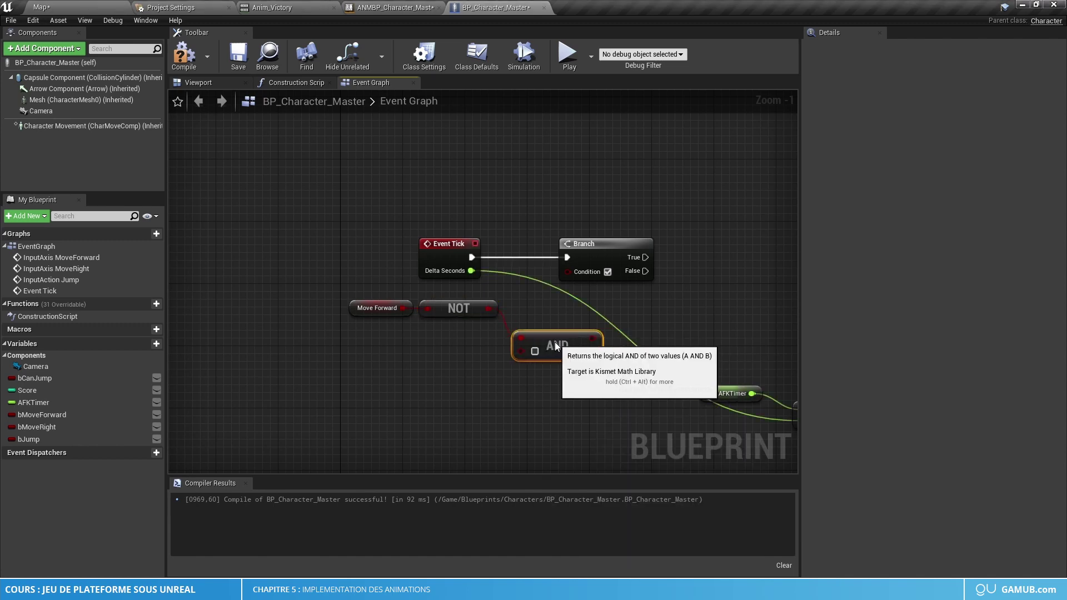
Add a Get bMoveRight node with a NOT Boolean node and connect it to the AND node's second input
{"action": "left_click_drag", "start_coordinate": [24, 428], "coordinate": [437, 351]}
{"action": "key", "text": "Escape"}
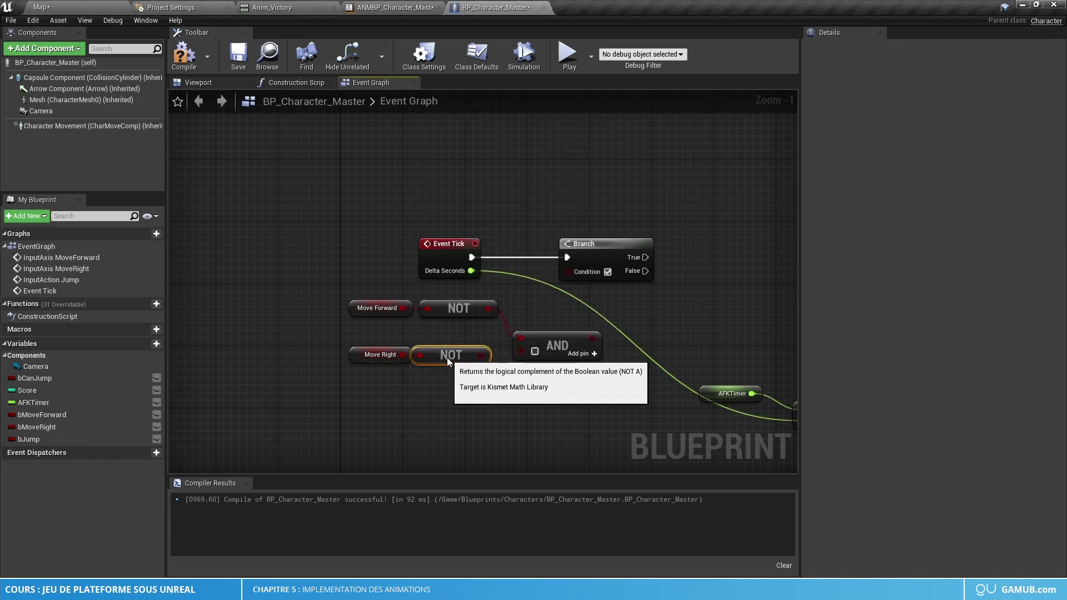
{"action": "left_click_drag", "start_coordinate": [447, 359], "coordinate": [521, 351]}
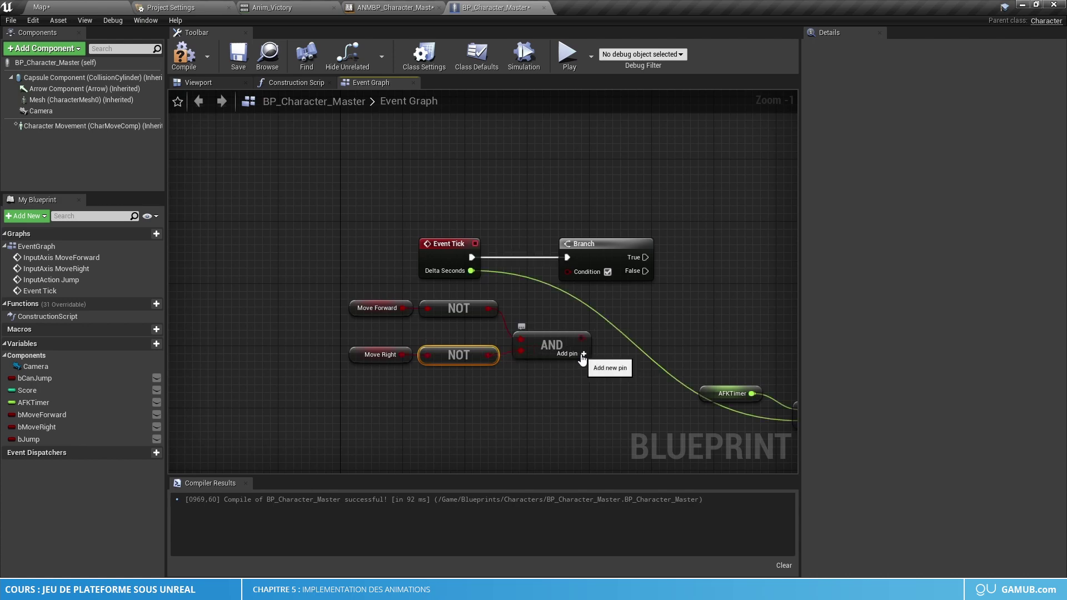
Add a third input to the AND node and feed it from a Get bJump node through a NOT Boolean node
{"action": "left_click", "coordinate": [583, 354]}
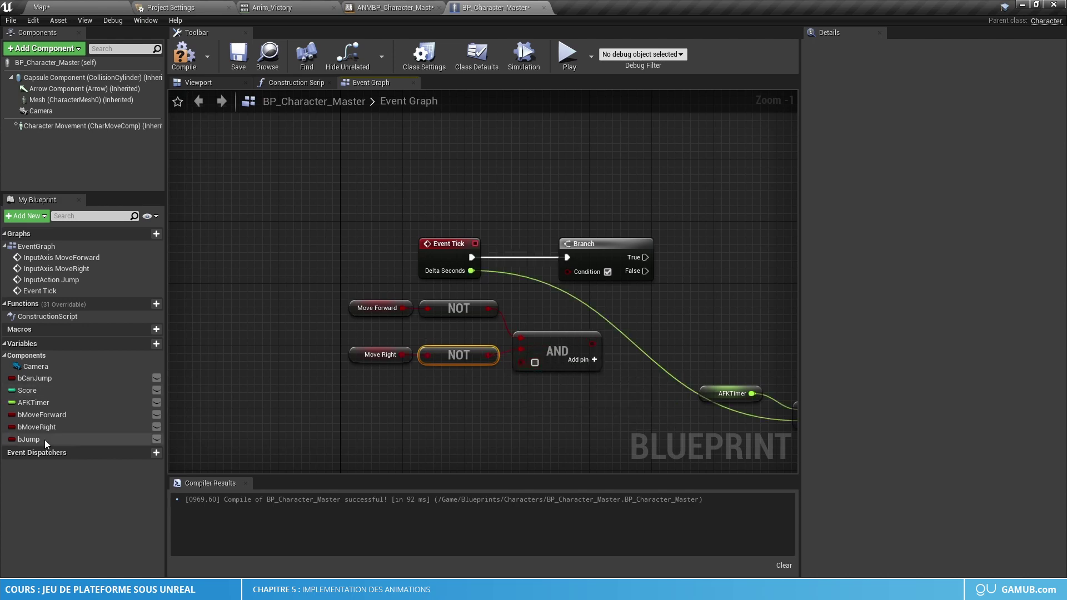
{"action": "left_click_drag", "start_coordinate": [28, 439], "coordinate": [429, 402], "text": "ctrl"}
{"action": "type", "text": "not"}
{"action": "key", "text": "Return"}
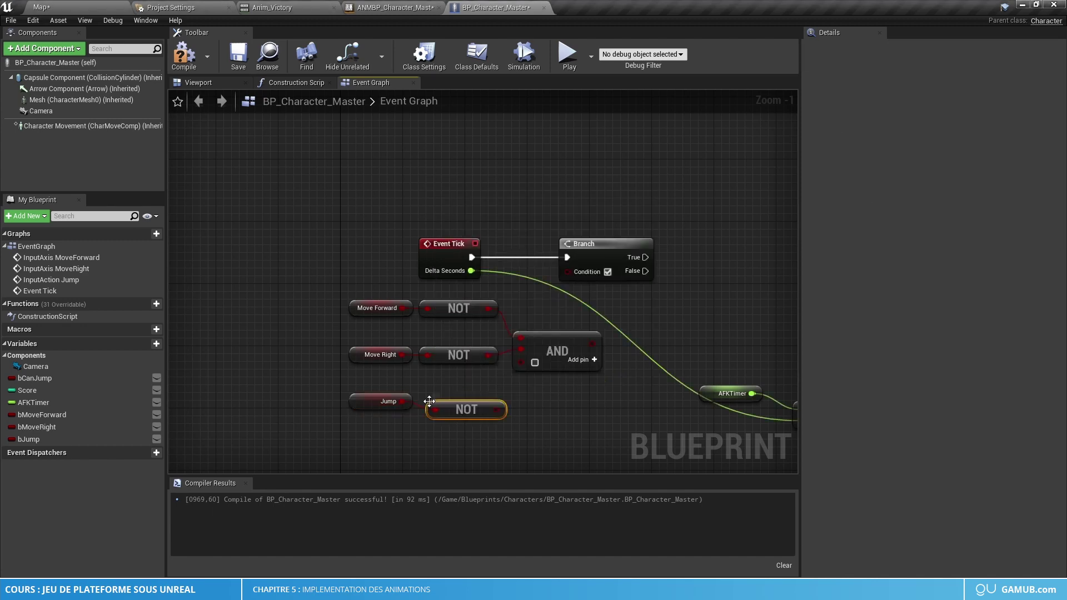
{"action": "left_click_drag", "start_coordinate": [496, 410], "coordinate": [521, 360]}
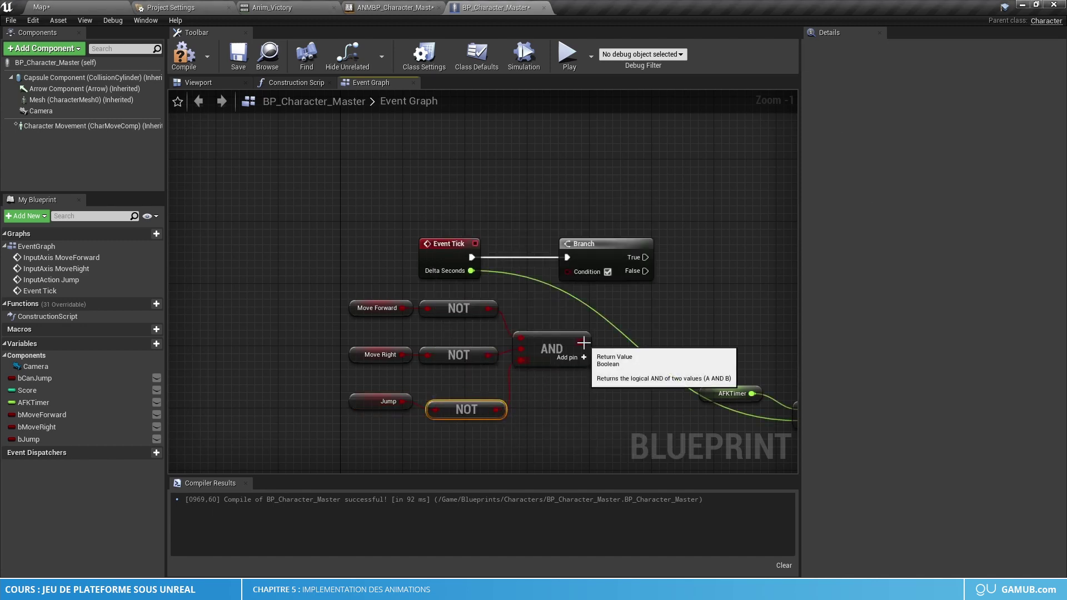
Connect the AND node's output to the Condition of the Event Tick Branch
{"action": "left_click_drag", "start_coordinate": [583, 342], "coordinate": [602, 275]}
{"action": "right_click_drag", "start_coordinate": [628, 366], "coordinate": [444, 345]}
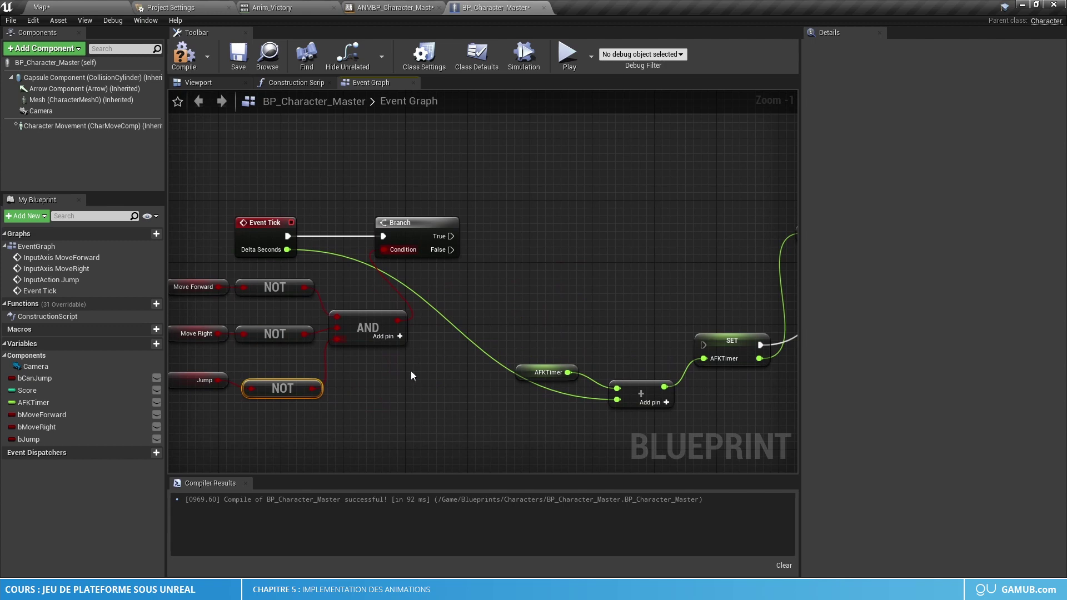
{"action": "right_click_drag", "start_coordinate": [295, 388], "coordinate": [471, 423]}
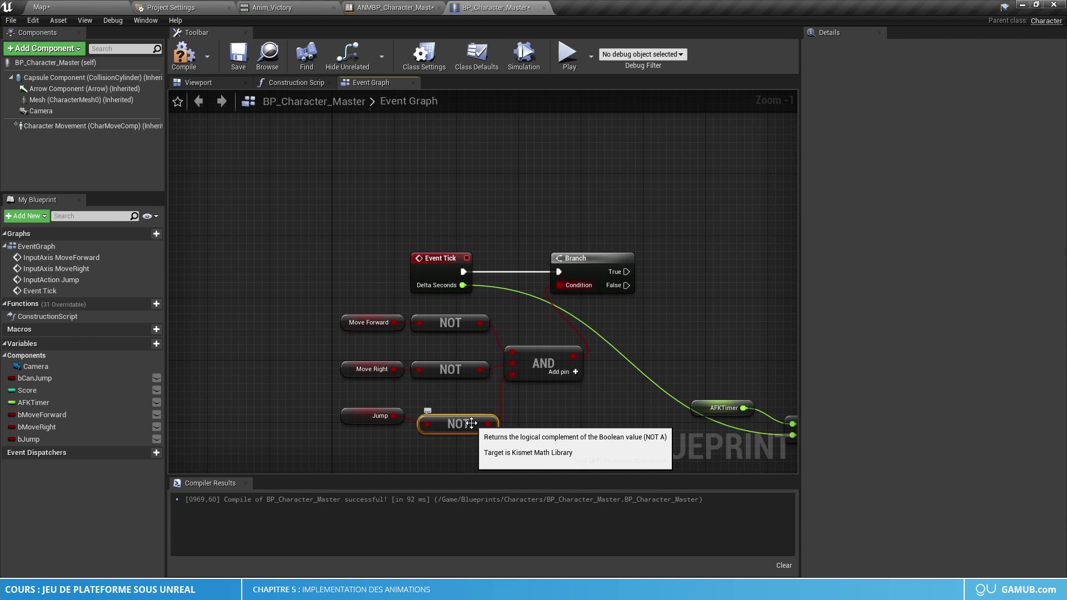
Delete the Print String node and the float-to-string conversion node feeding it
{"action": "right_click_drag", "start_coordinate": [662, 308], "coordinate": [296, 288]}
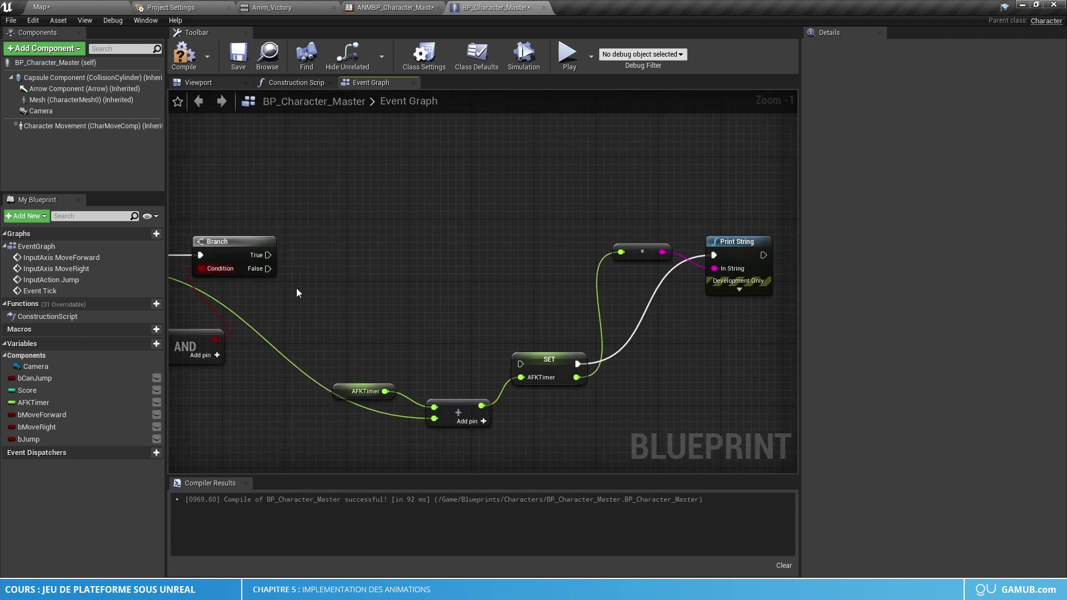
{"action": "scroll", "coordinate": [316, 265], "scroll_direction": "down", "scroll_amount": 1}
{"action": "left_click_drag", "start_coordinate": [648, 274], "coordinate": [661, 302]}
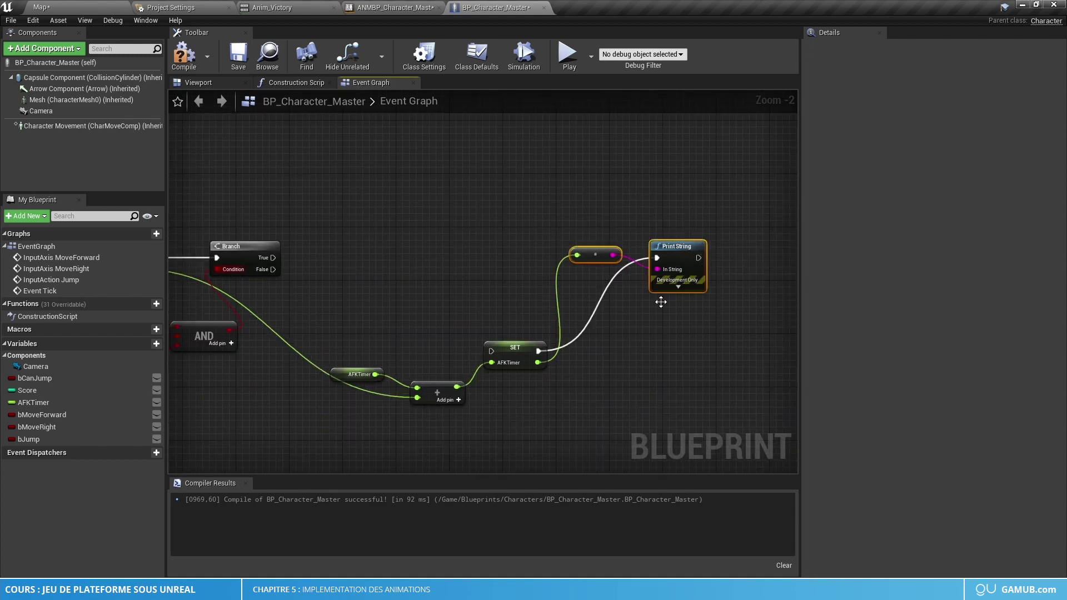
{"action": "key", "text": "Delete"}
Move the Set AFKTimer node up level with the Branch and connect the Branch's True output to it
{"action": "left_click", "coordinate": [514, 350]}
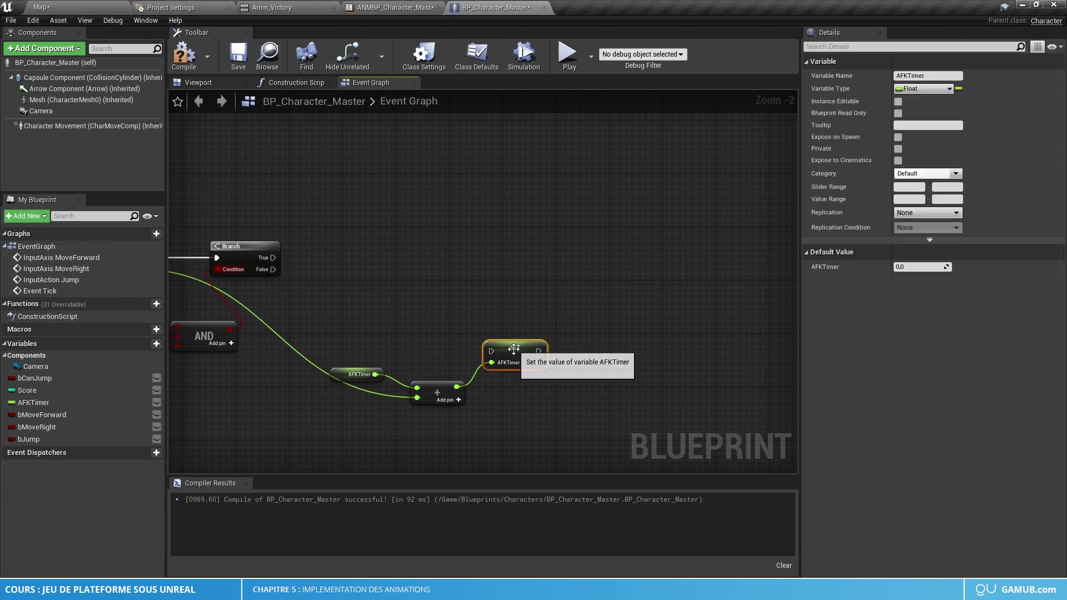
{"action": "left_click_drag", "start_coordinate": [515, 350], "coordinate": [524, 255]}
{"action": "left_click_drag", "start_coordinate": [273, 257], "coordinate": [498, 254]}
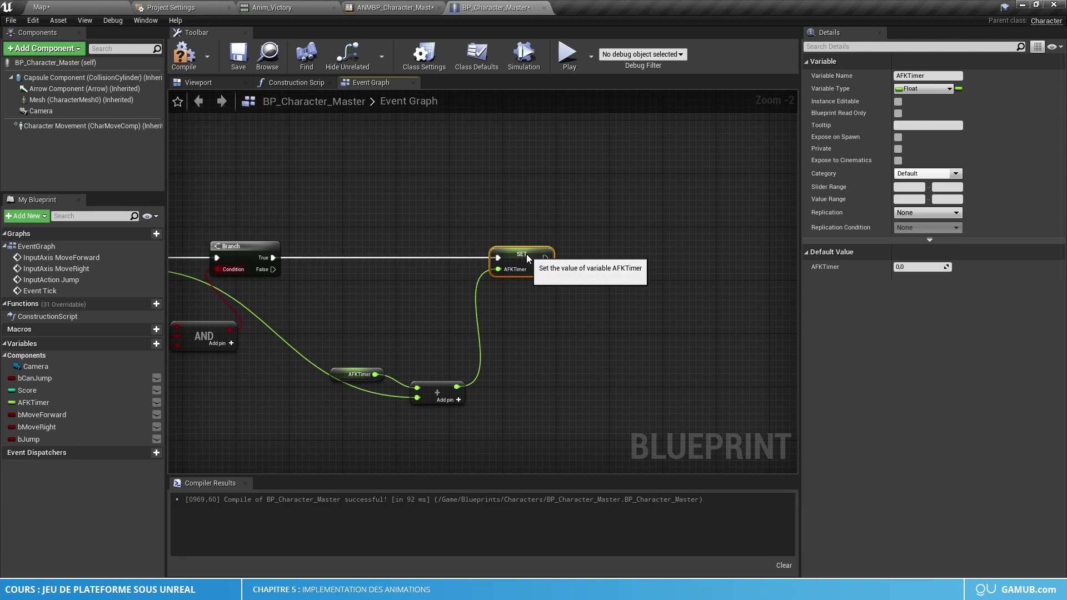
Add a second Set AFKTimer node with value 0.0 on the Branch's False output and compile the blueprint
{"action": "left_click_drag", "start_coordinate": [46, 402], "coordinate": [352, 300]}
{"action": "left_click", "coordinate": [370, 326]}
{"action": "left_click_drag", "start_coordinate": [273, 269], "coordinate": [357, 305]}
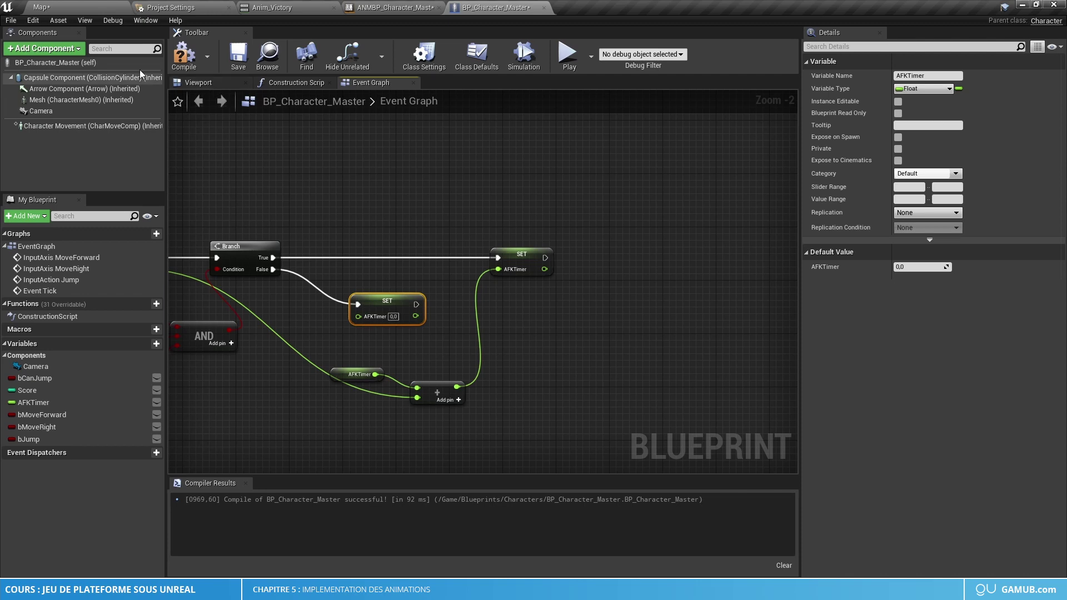
{"action": "left_click", "coordinate": [184, 56]}
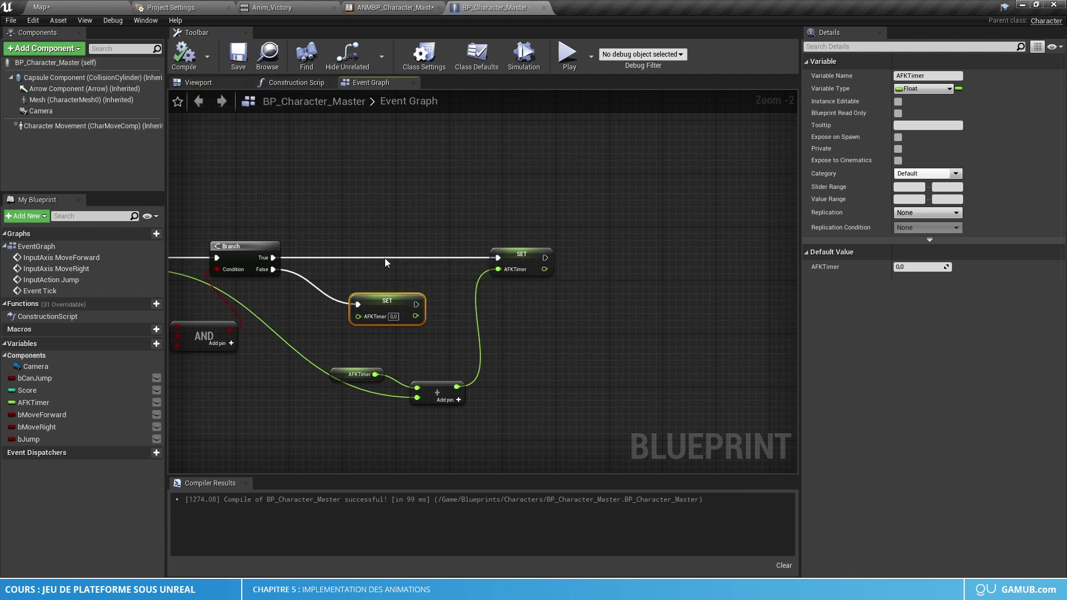
In the Event Graph of ANMBP_Character_Master, add a Get AFKTimer node from the cast's As BP Character Master output
{"action": "left_click", "coordinate": [398, 8]}
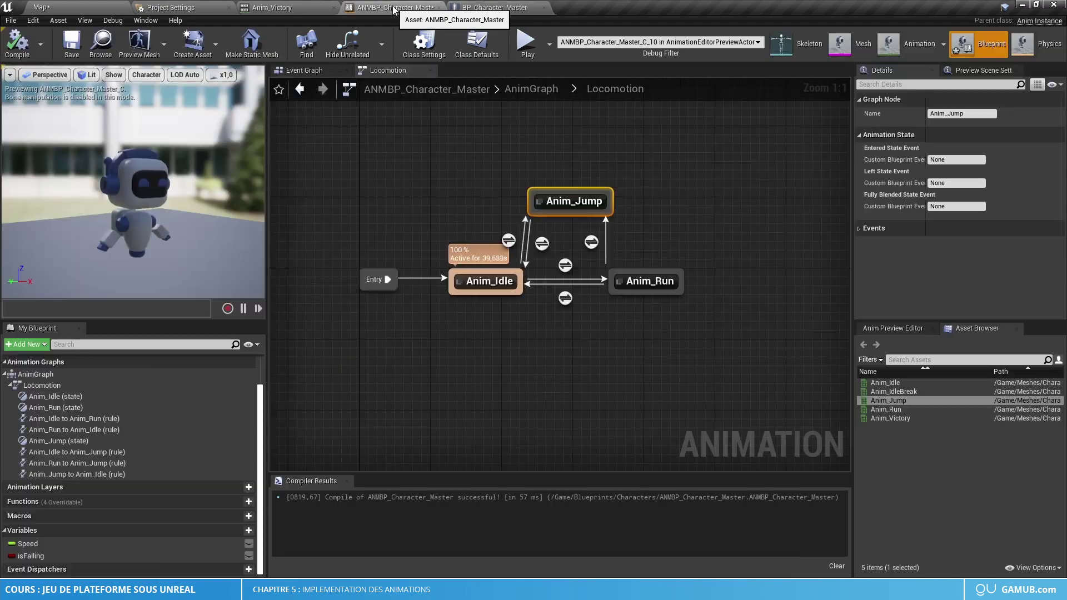
{"action": "left_click", "coordinate": [297, 70]}
{"action": "right_click_drag", "start_coordinate": [436, 204], "coordinate": [676, 112]}
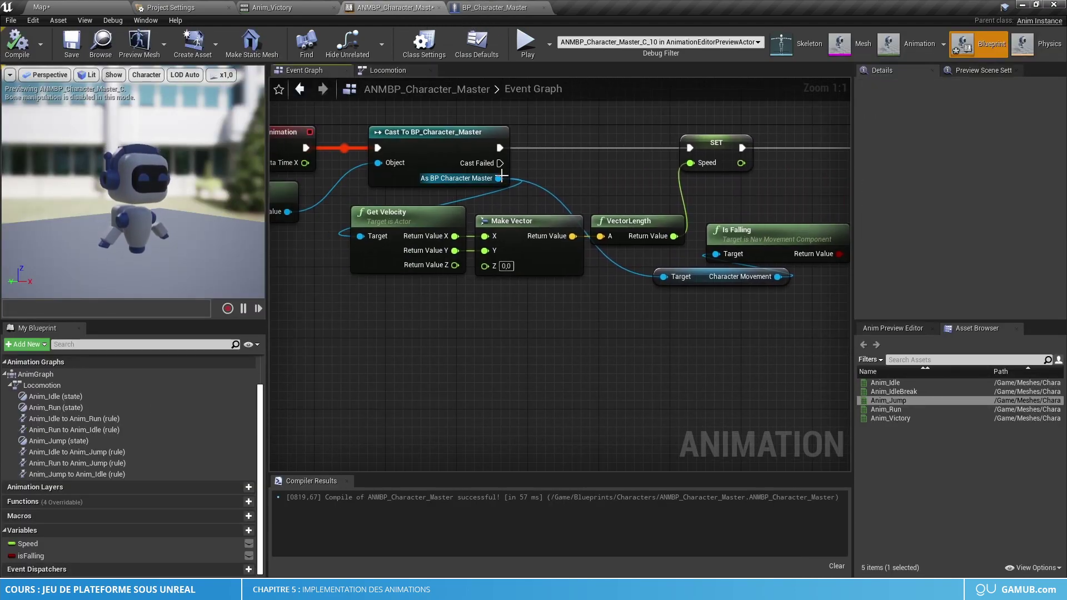
{"action": "left_click_drag", "start_coordinate": [502, 177], "coordinate": [786, 249]}
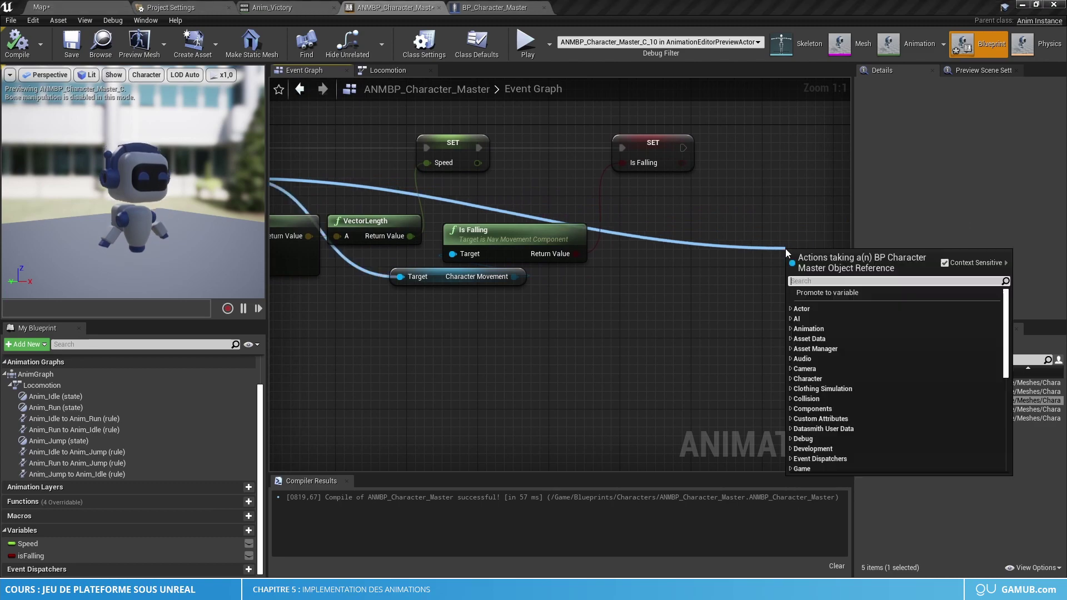
{"action": "type", "text": "get A"}
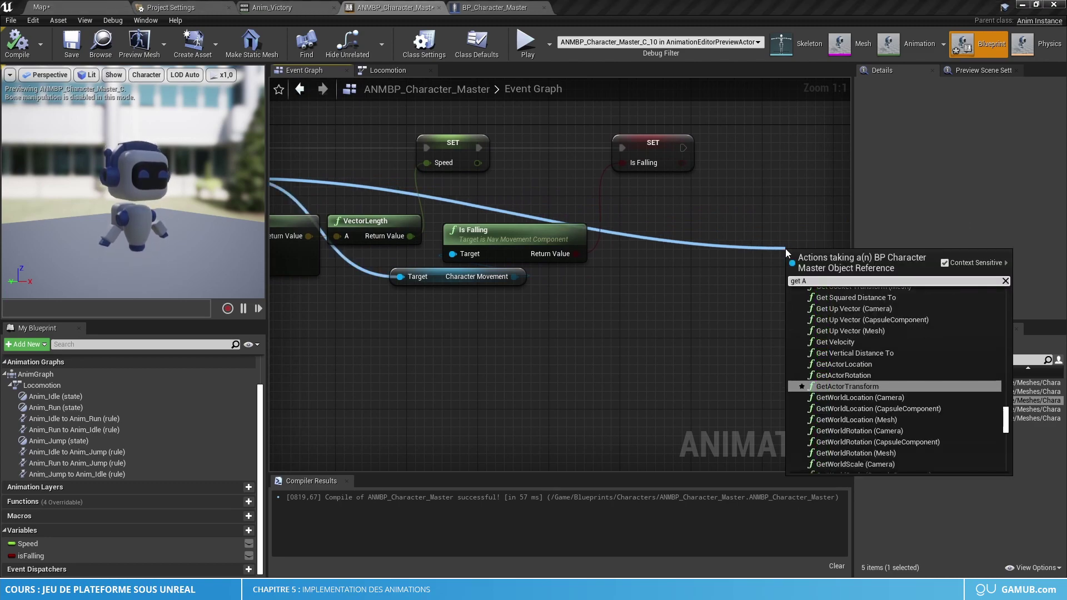
{"action": "type", "text": "FK"}
{"action": "key", "text": "Return"}
Promote the AFKTimer output to a variable and connect its Set node after the Set Is Falling node
{"action": "right_click_drag", "start_coordinate": [786, 245], "coordinate": [501, 298]}
{"action": "left_click_drag", "start_coordinate": [539, 335], "coordinate": [489, 283]}
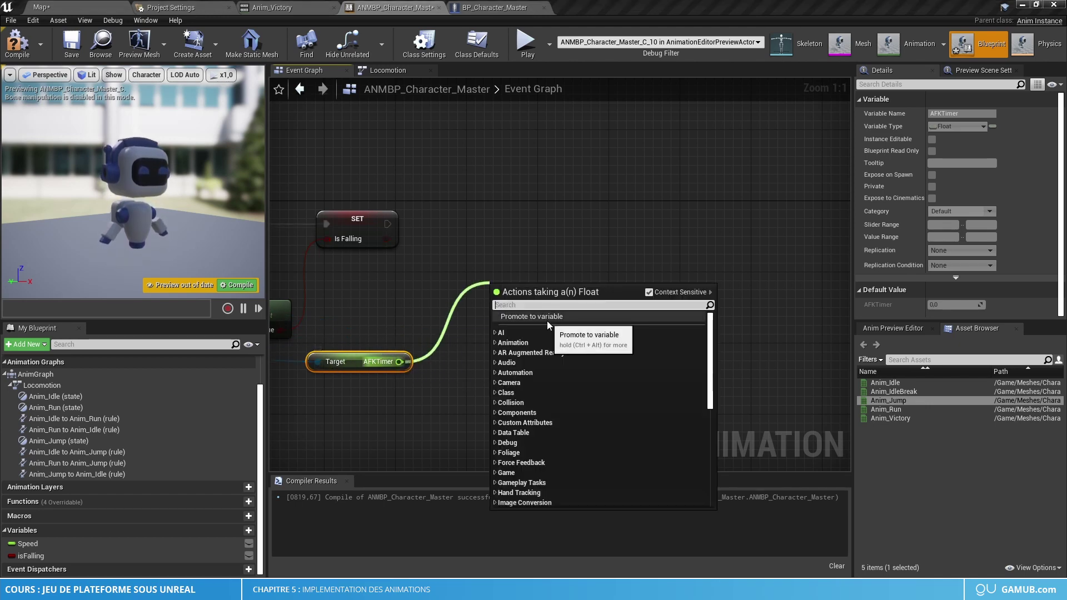
{"action": "left_click", "coordinate": [547, 316]}
{"action": "left_click_drag", "start_coordinate": [559, 365], "coordinate": [498, 224]}
{"action": "left_click_drag", "start_coordinate": [388, 224], "coordinate": [472, 223]}
Add Anim_IdleBreak as a state below Anim_Idle in the Locomotion state machine and create transitions between the two in both directions
{"action": "left_click", "coordinate": [393, 71]}
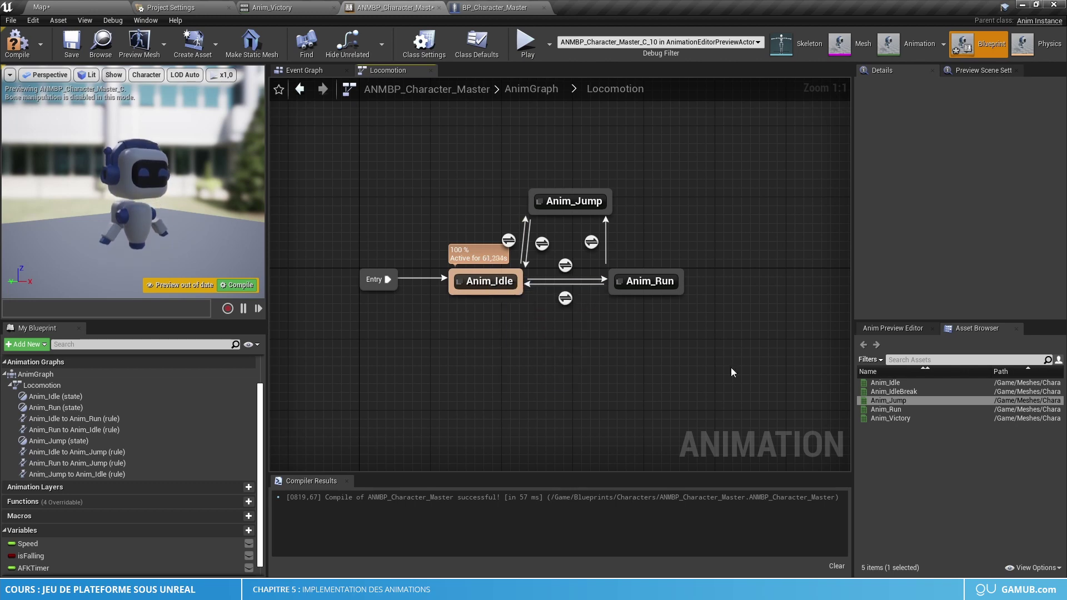
{"action": "left_click_drag", "start_coordinate": [892, 392], "coordinate": [455, 357]}
{"action": "left_click", "coordinate": [480, 312]}
{"action": "double_click", "coordinate": [479, 294]}
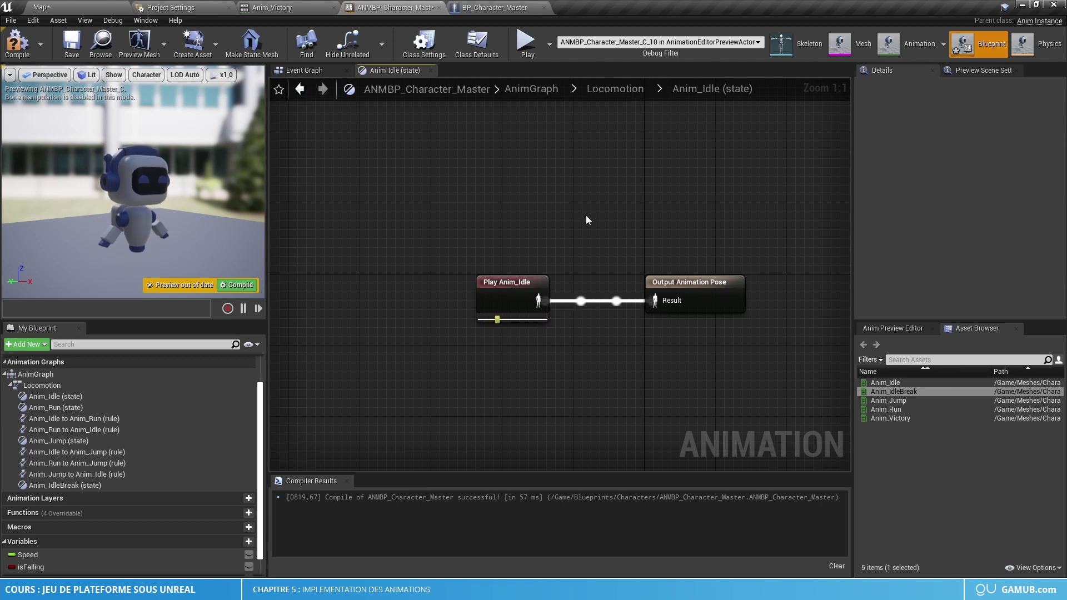
{"action": "left_click", "coordinate": [610, 90]}
{"action": "mouse_move", "coordinate": [554, 299]}
{"action": "left_mouse_down"}
{"action": "mouse_move", "coordinate": [549, 356]}
{"action": "mouse_move", "coordinate": [560, 359]}
{"action": "mouse_move", "coordinate": [566, 290]}
{"action": "left_mouse_up"}
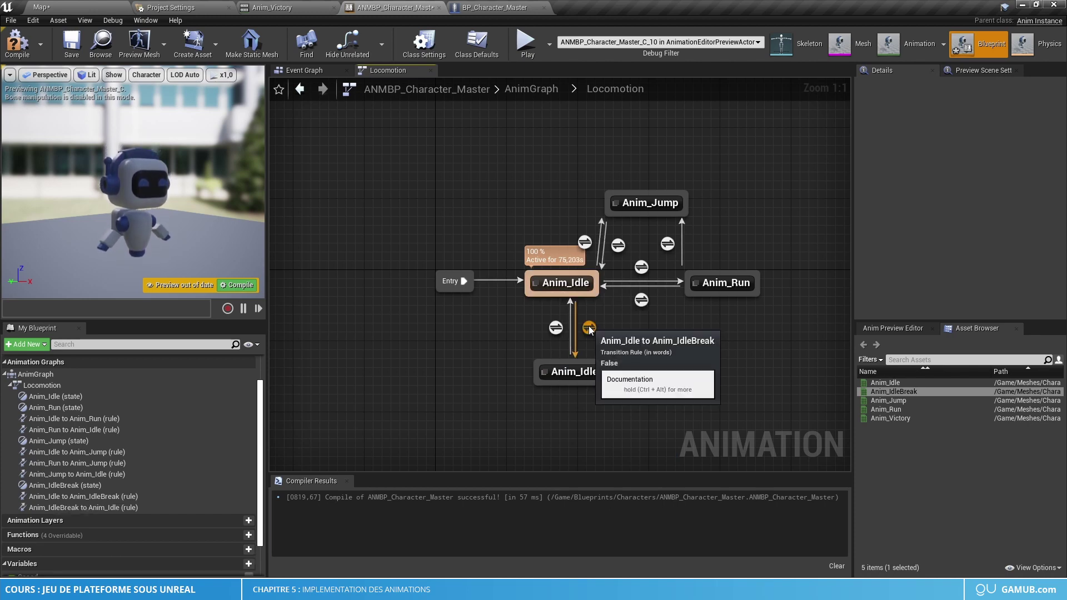
In the Anim_Idle to Anim_IdleBreak rule, compare AFKTimer >= 5.0 and connect the result to Can Enter Transition
{"action": "double_click", "coordinate": [589, 328]}
{"action": "scroll", "coordinate": [154, 500], "scroll_direction": "down", "scroll_amount": 2}
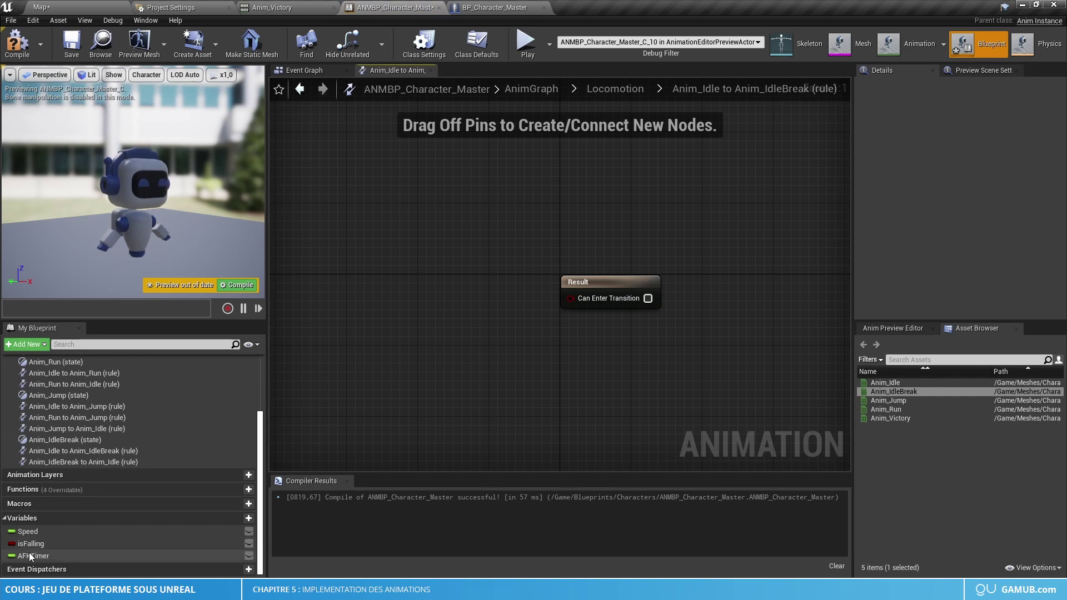
{"action": "left_click_drag", "start_coordinate": [33, 556], "coordinate": [362, 305]}
{"action": "left_click", "coordinate": [415, 319]}
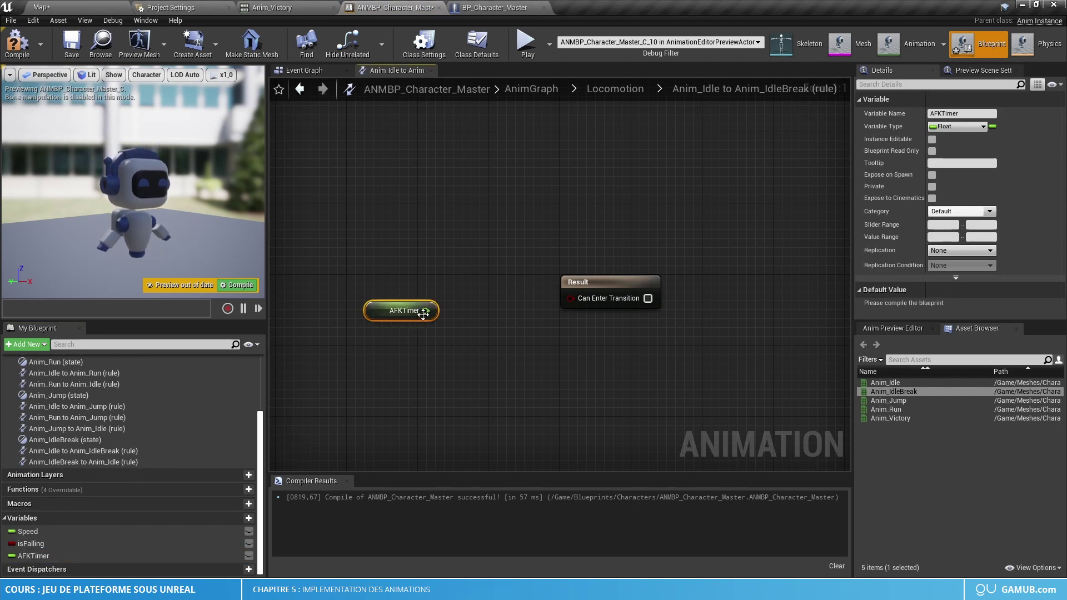
{"action": "left_click_drag", "start_coordinate": [426, 310], "coordinate": [445, 321]}
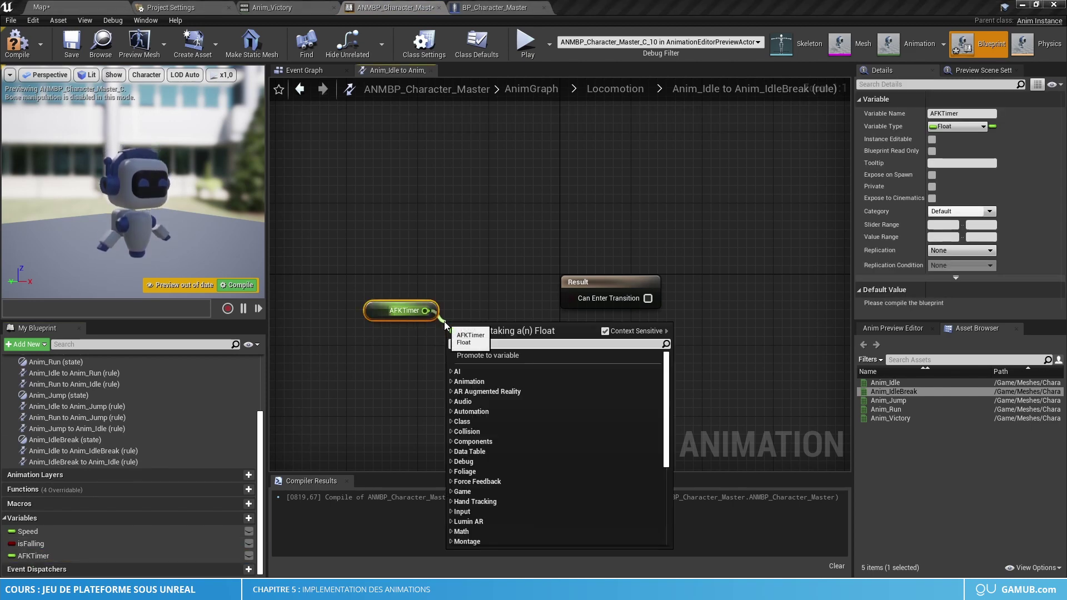
{"action": "type", "text": ">"}
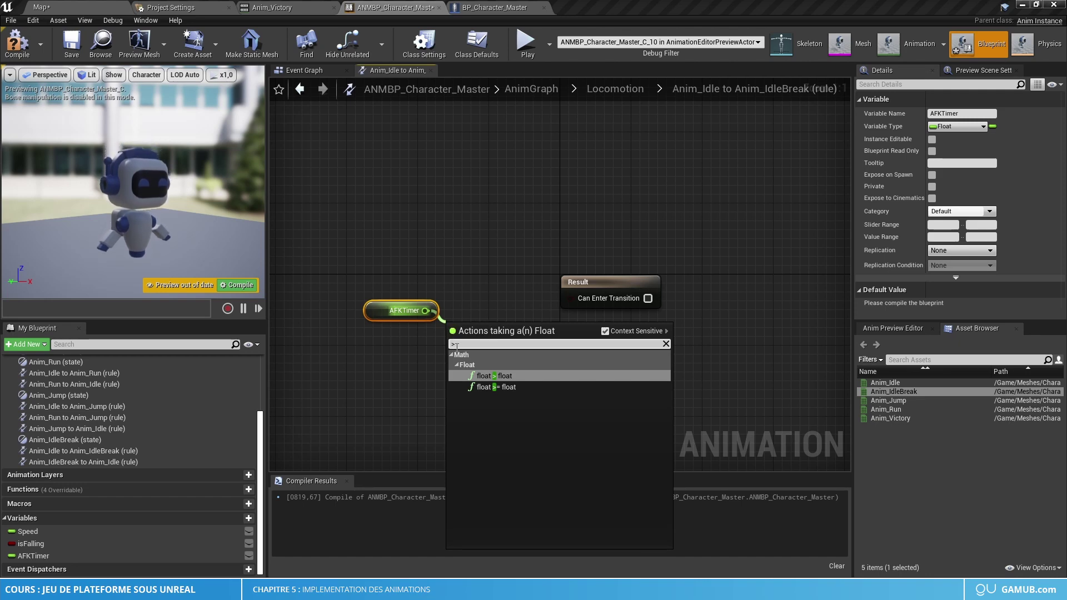
{"action": "left_click", "coordinate": [496, 387]}
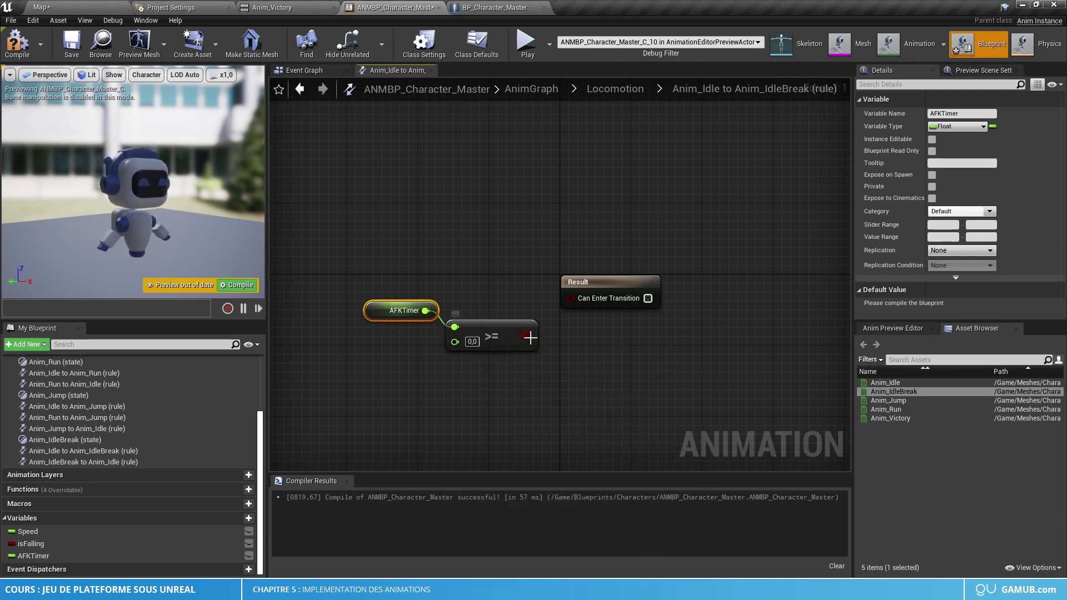
{"action": "left_click_drag", "start_coordinate": [528, 335], "coordinate": [648, 299]}
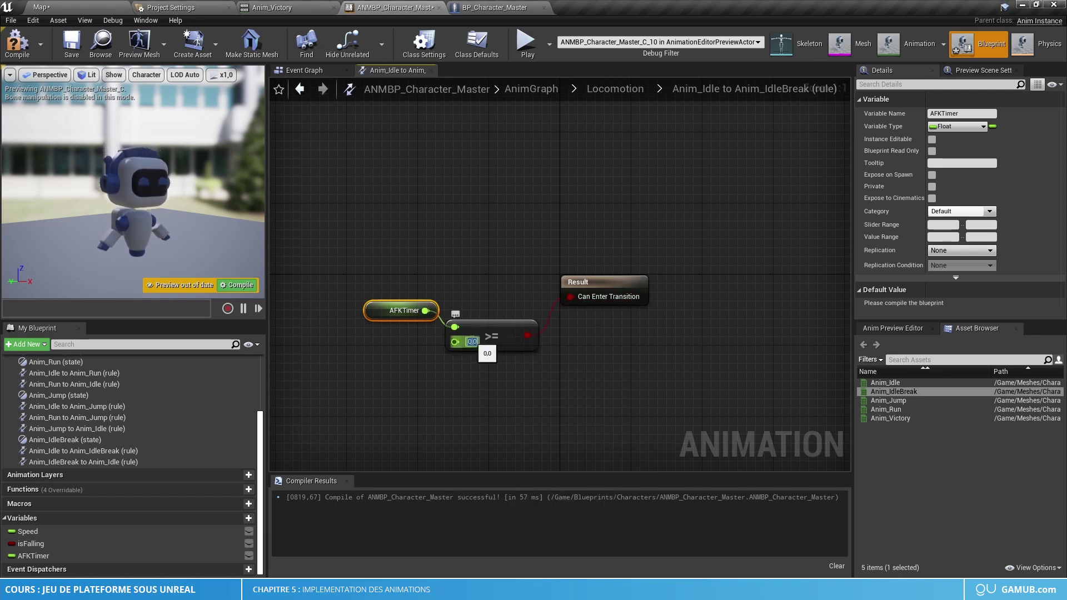
{"action": "key", "text": "Return"}
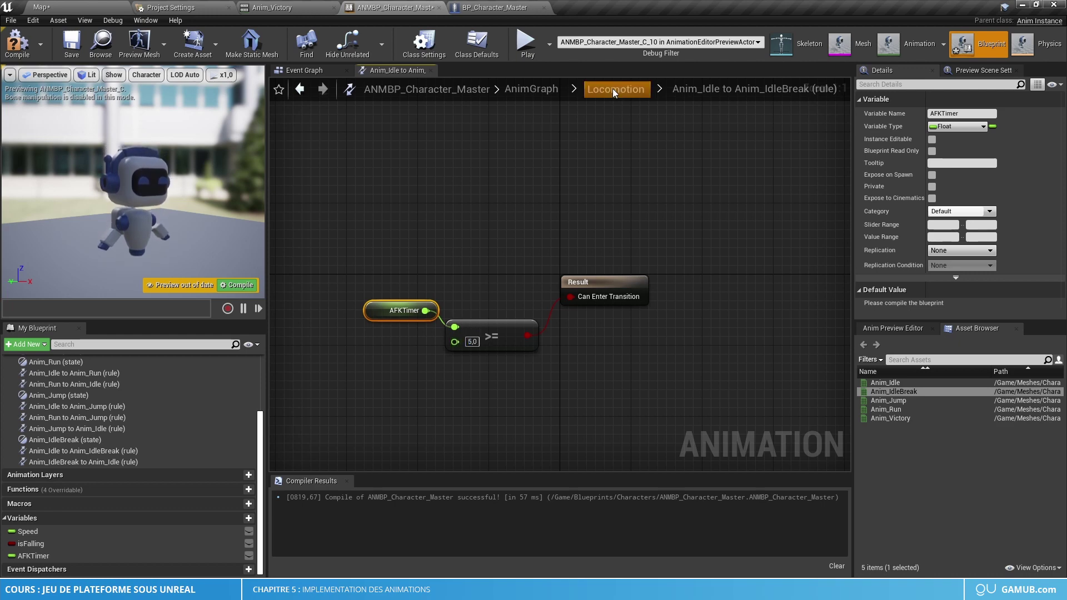
In the Anim_IdleBreak to Anim_Idle rule, compare AFKTimer < 5.0 and connect the result to Can Enter Transition
{"action": "left_click", "coordinate": [614, 90]}
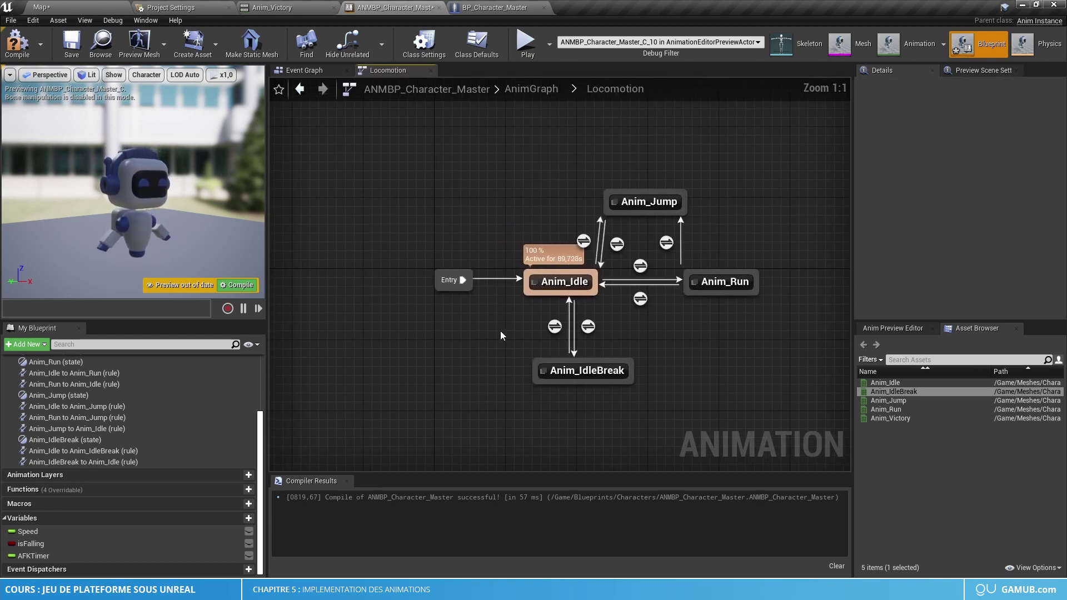
{"action": "double_click", "coordinate": [557, 329]}
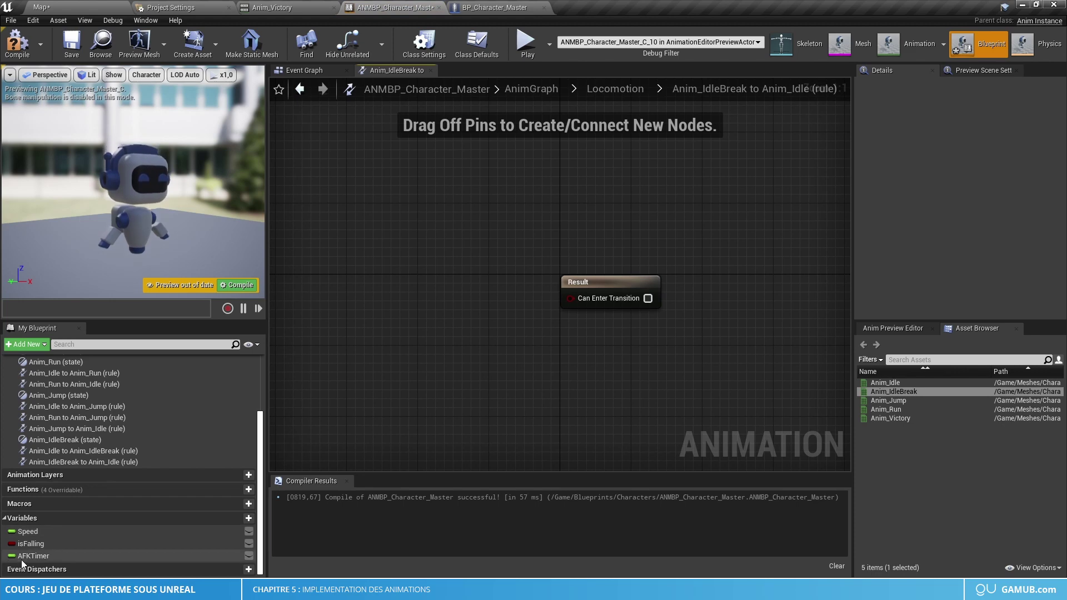
{"action": "left_click_drag", "start_coordinate": [22, 556], "coordinate": [358, 292]}
{"action": "left_click", "coordinate": [400, 305]}
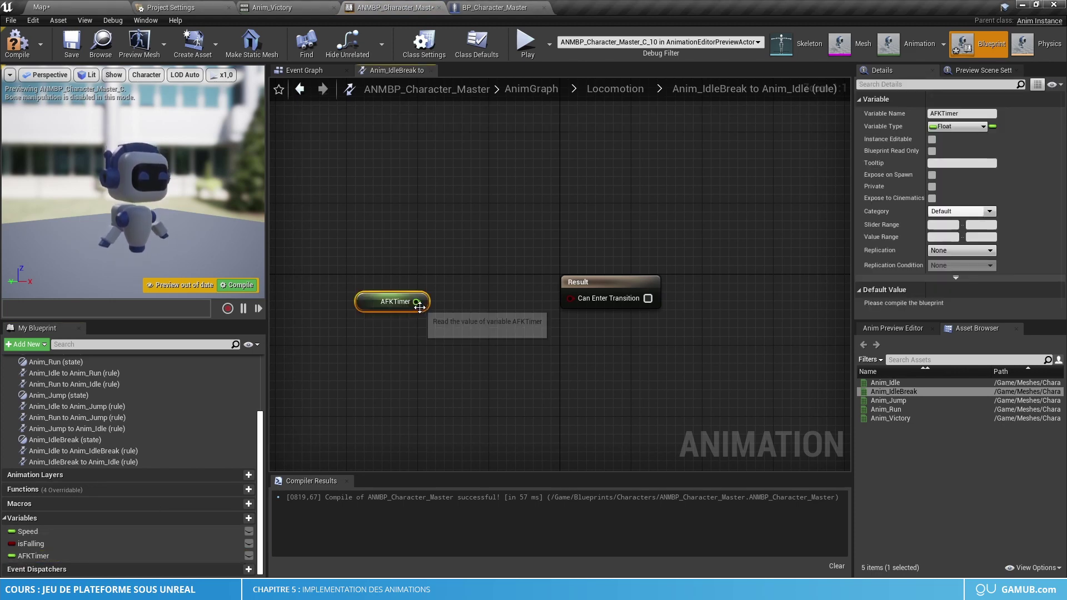
{"action": "left_click_drag", "start_coordinate": [420, 305], "coordinate": [445, 316]}
{"action": "type", "text": ">"}
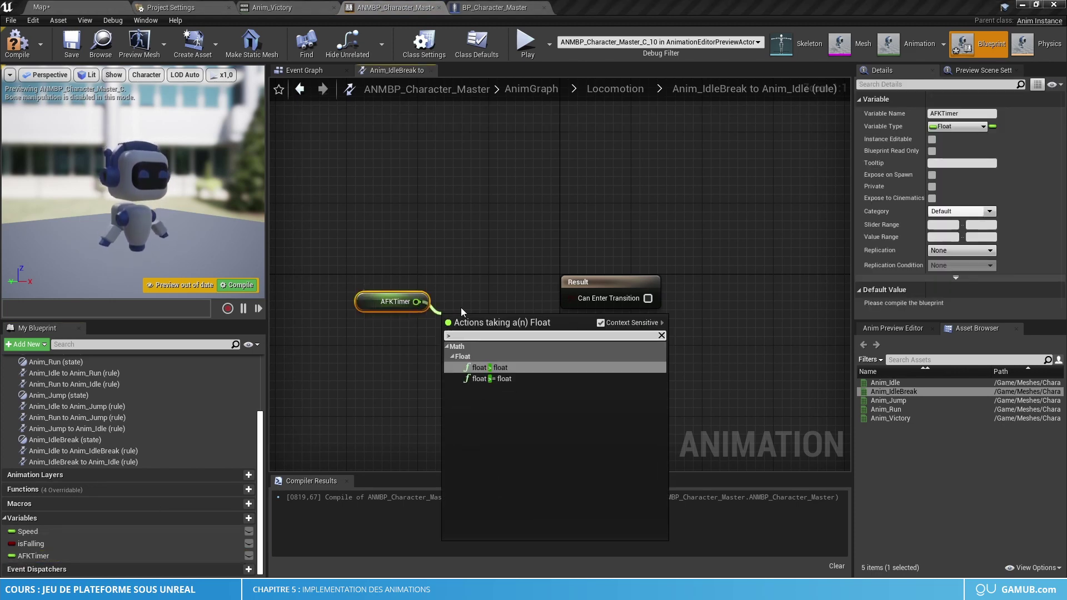
{"action": "key", "text": "BackSpace"}
{"action": "type", "text": "<"}
{"action": "key", "text": "Return"}
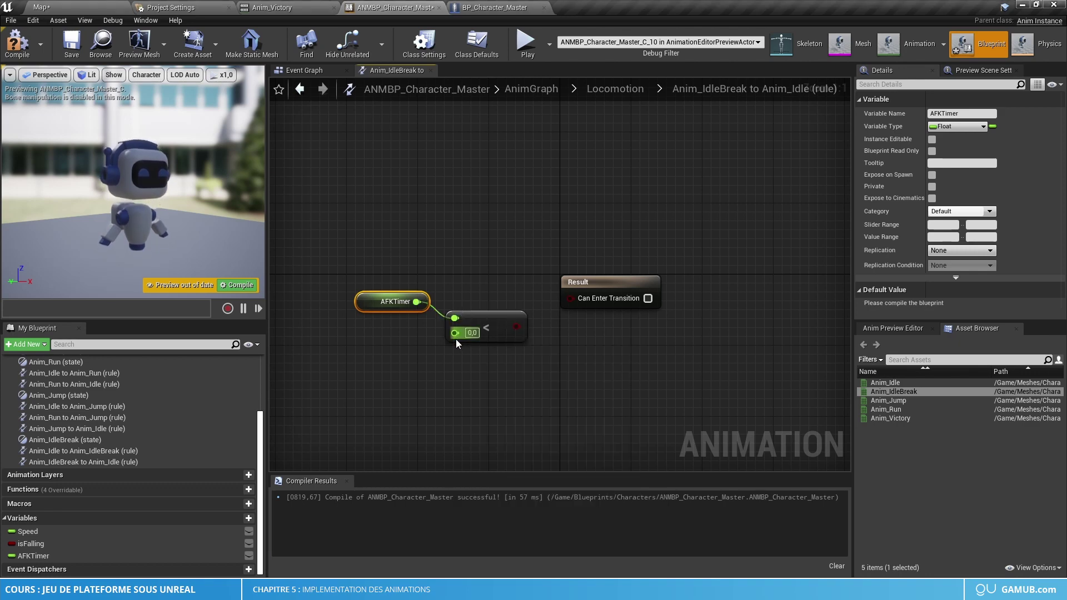
{"action": "key", "text": "Return"}
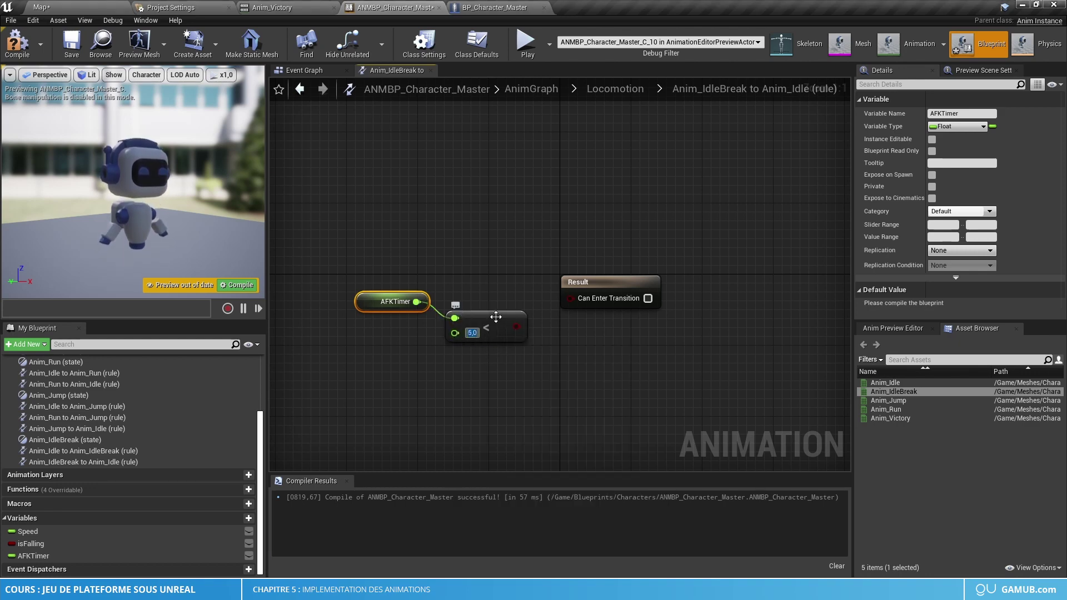
{"action": "left_click_drag", "start_coordinate": [516, 327], "coordinate": [571, 296]}
Compile and save the animation blueprint, and start playing the Map level to test it
{"action": "left_click", "coordinate": [17, 43]}
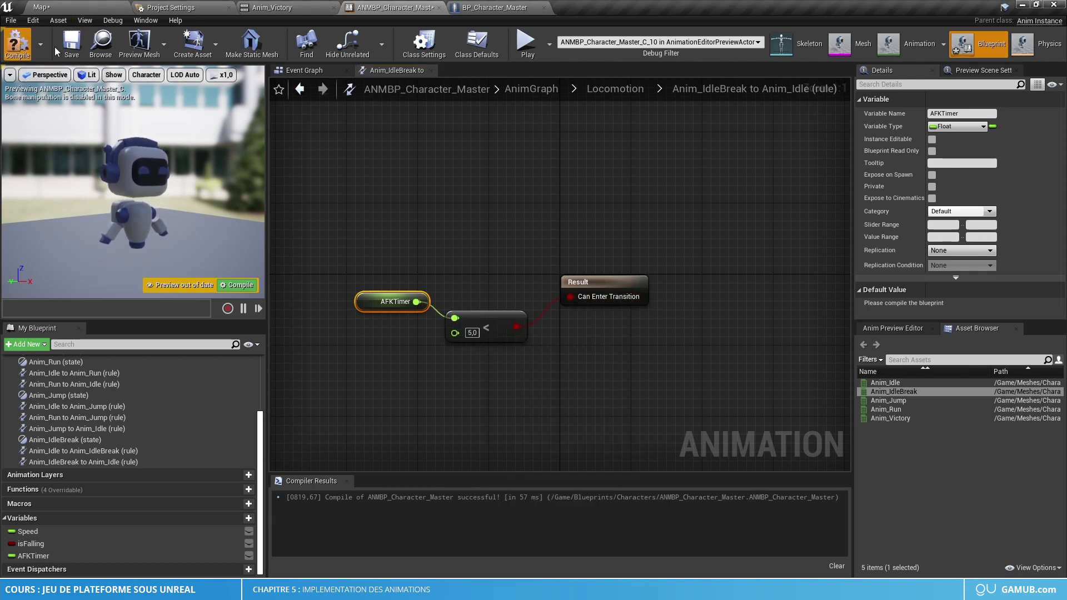
{"action": "left_click", "coordinate": [72, 43]}
{"action": "left_click", "coordinate": [71, 6]}
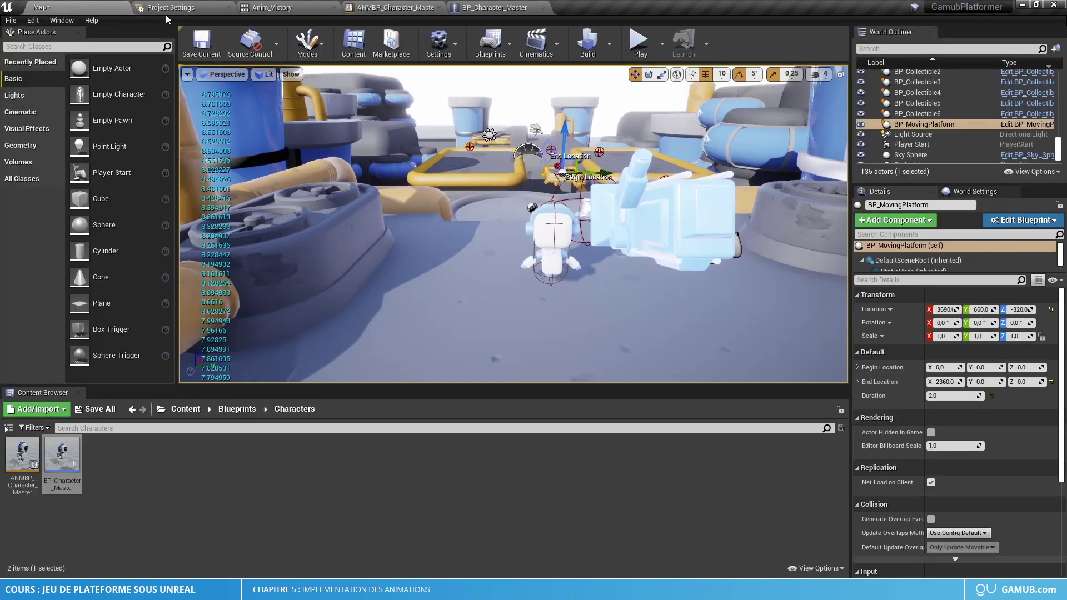
{"action": "left_click", "coordinate": [641, 43]}
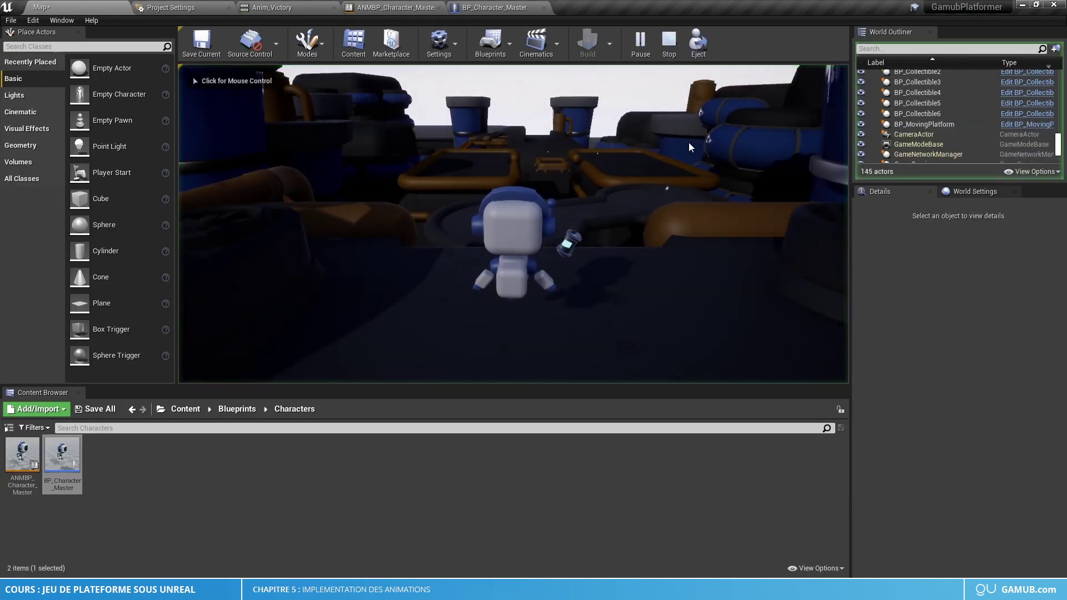
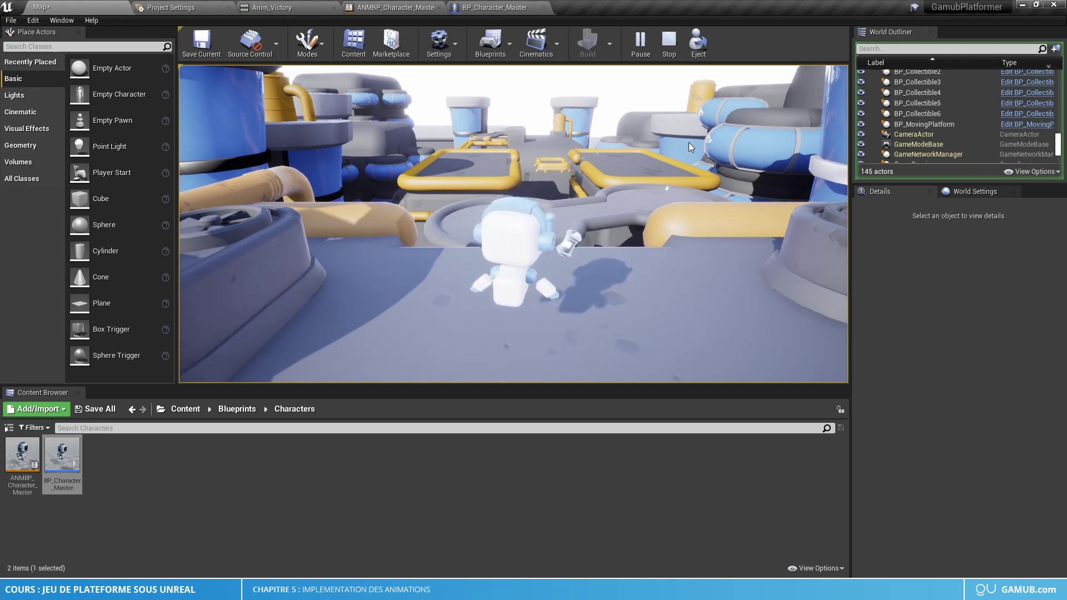
Check the robot's idle-break animation in the running Map level and stop the play session
{"action": "left_click", "coordinate": [688, 143]}
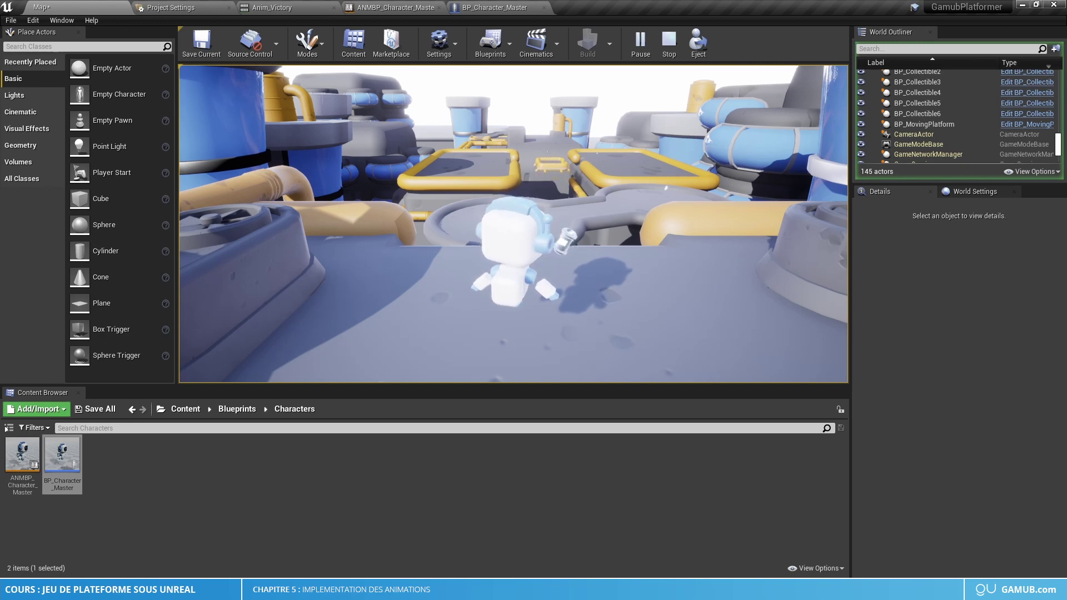
{"action": "key", "text": "Escape"}
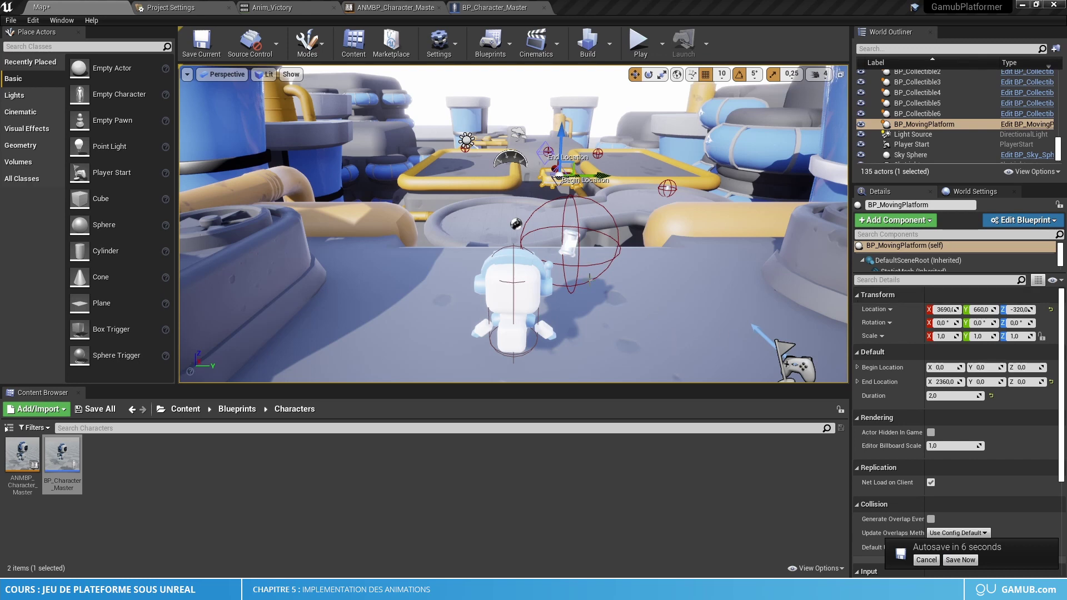
{"action": "left_click", "coordinate": [392, 8]}
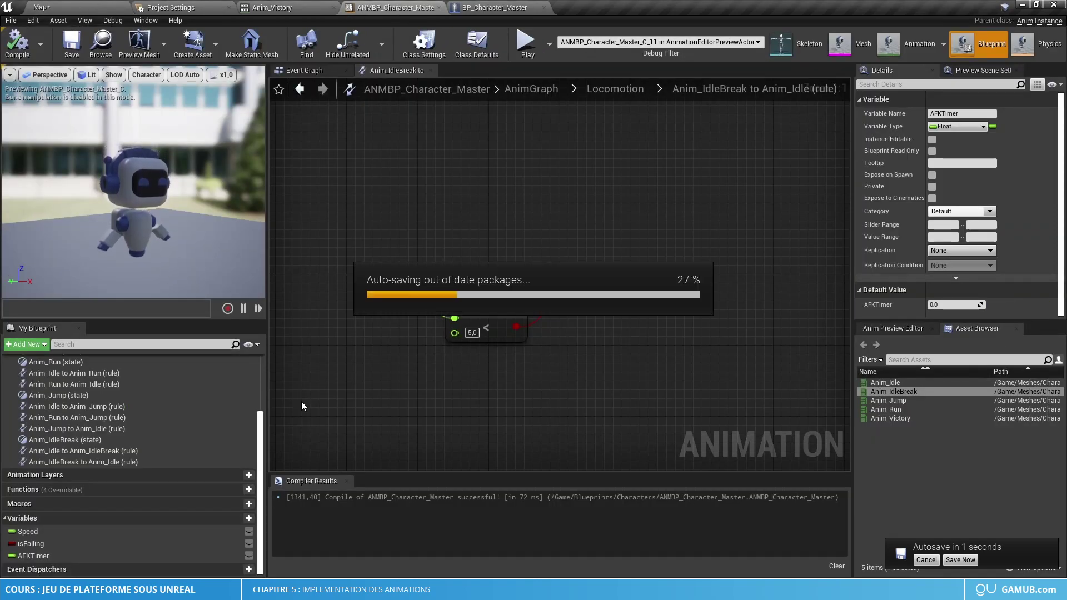
Create an AnimMontage from Anim_Victory in Content/Meshes/Character/Animations, keeping the default name Anim_Victory_Montage
{"action": "left_click", "coordinate": [87, 11]}
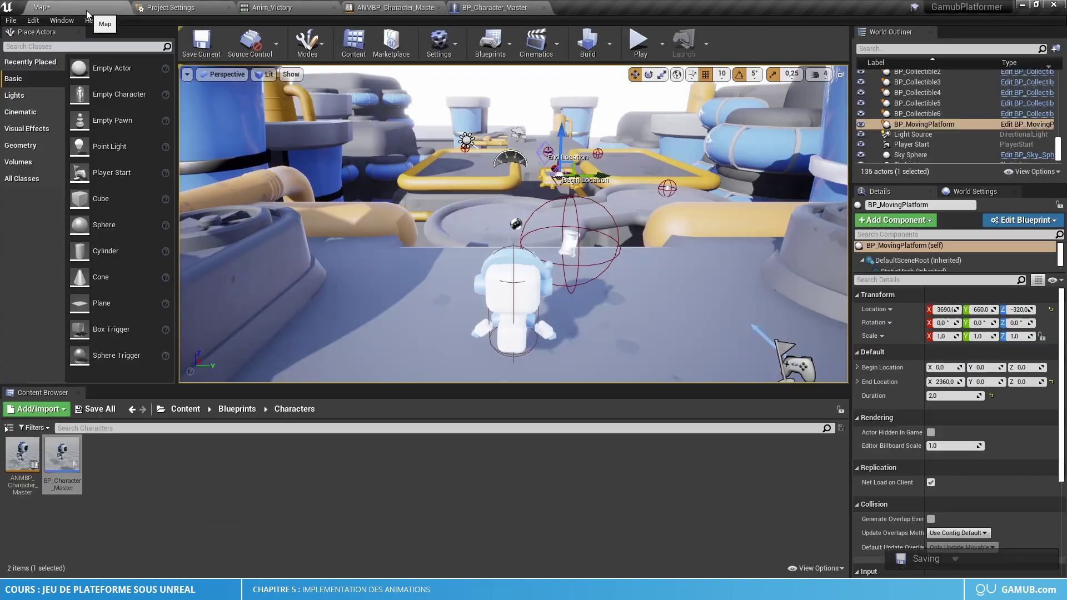
{"action": "left_click", "coordinate": [185, 410]}
{"action": "double_click", "coordinate": [143, 467]}
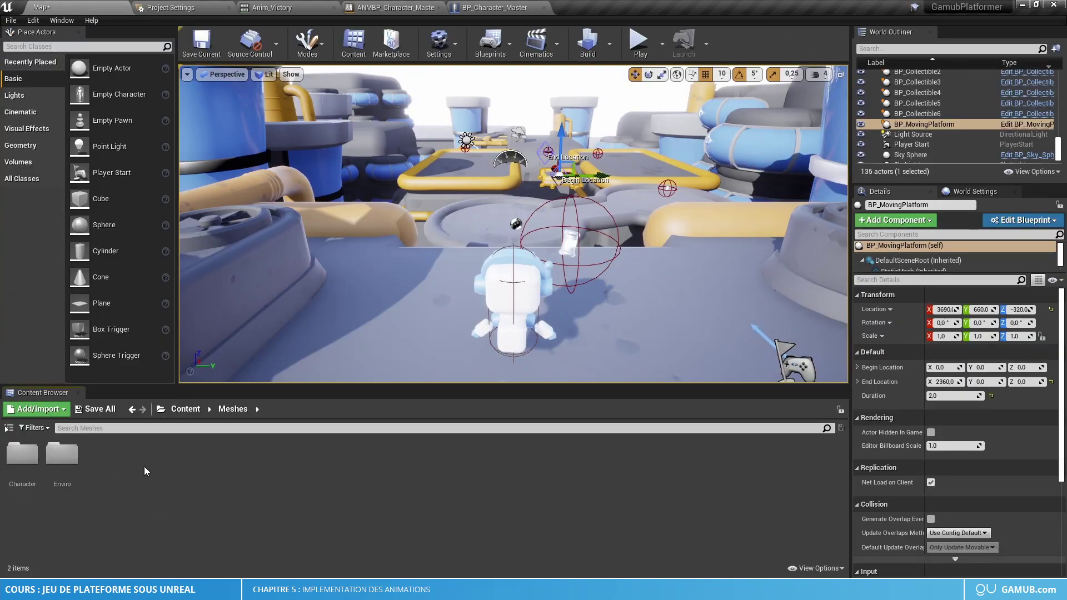
{"action": "double_click", "coordinate": [21, 457]}
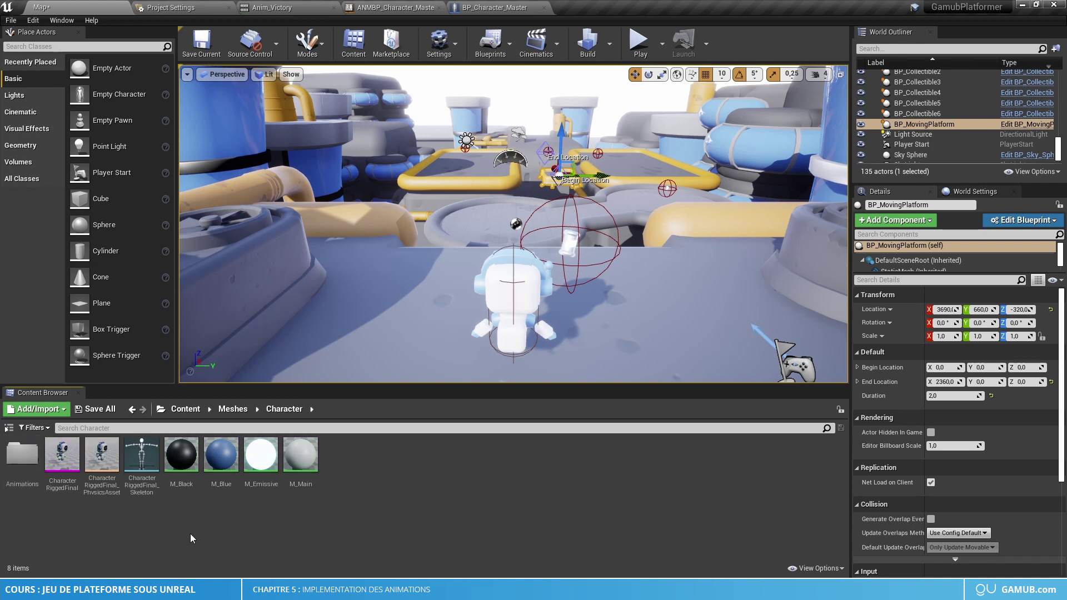
{"action": "double_click", "coordinate": [21, 459]}
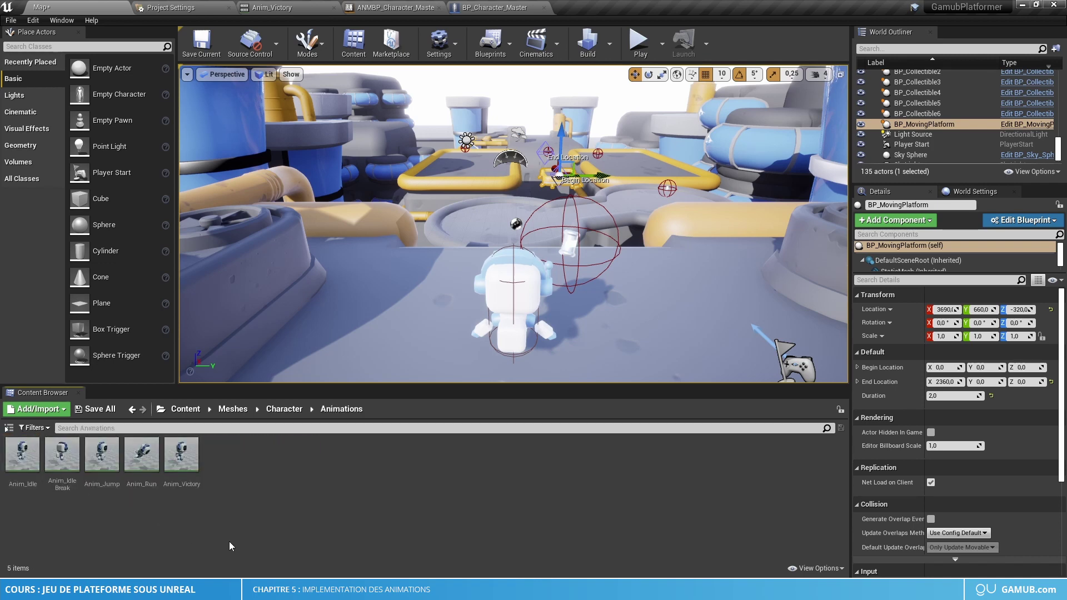
{"action": "left_click", "coordinate": [188, 465]}
{"action": "right_click", "coordinate": [188, 464]}
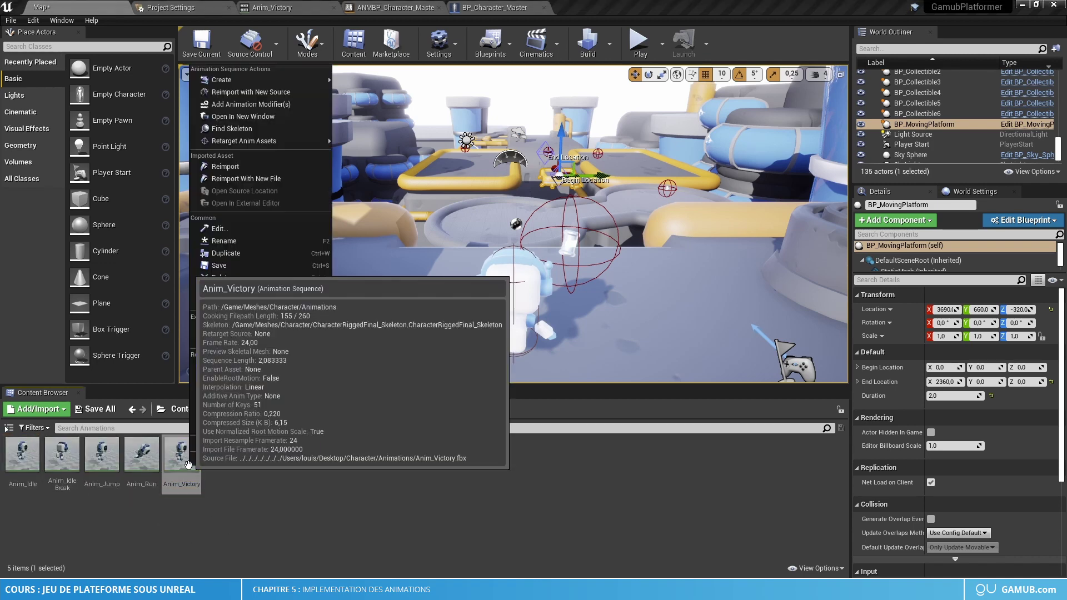
{"action": "mouse_move", "coordinate": [289, 82]}
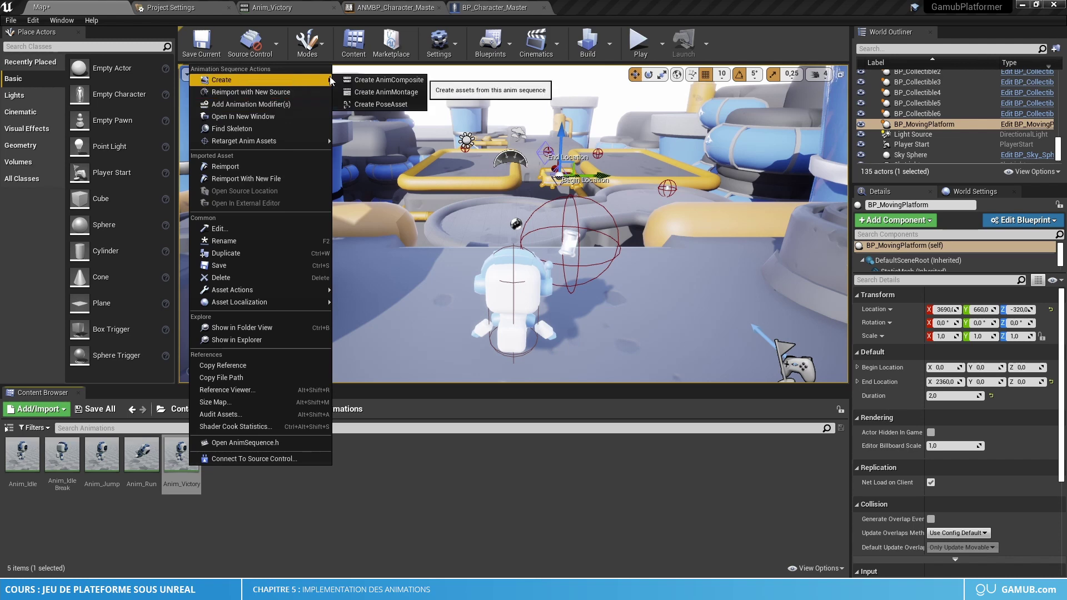
{"action": "left_click", "coordinate": [415, 93]}
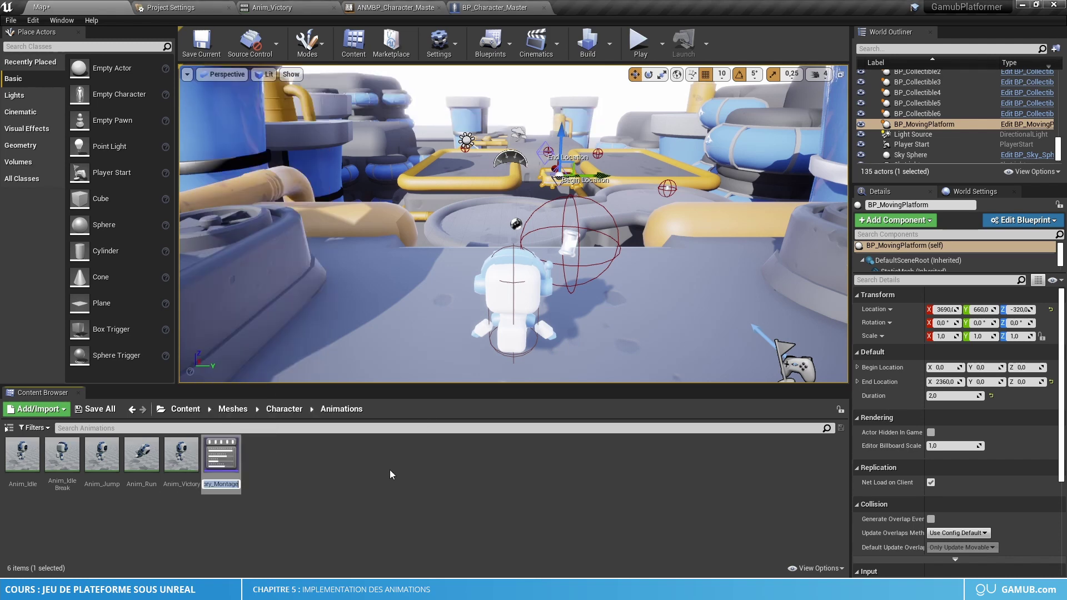
{"action": "key", "text": "Return"}
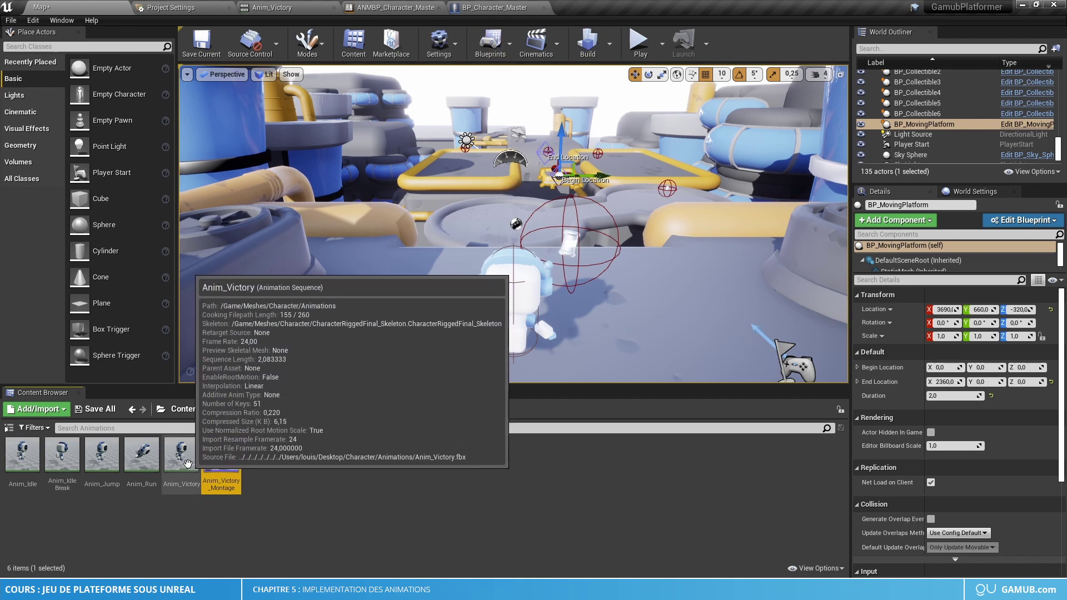
{"action": "left_click", "coordinate": [418, 7]}
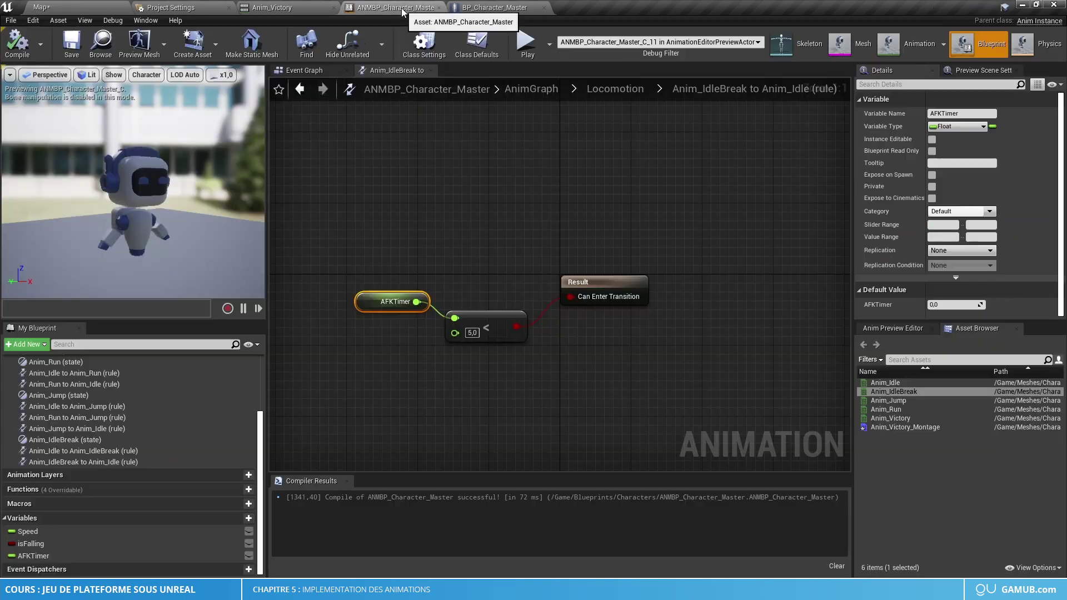
{"action": "left_click", "coordinate": [75, 8]}
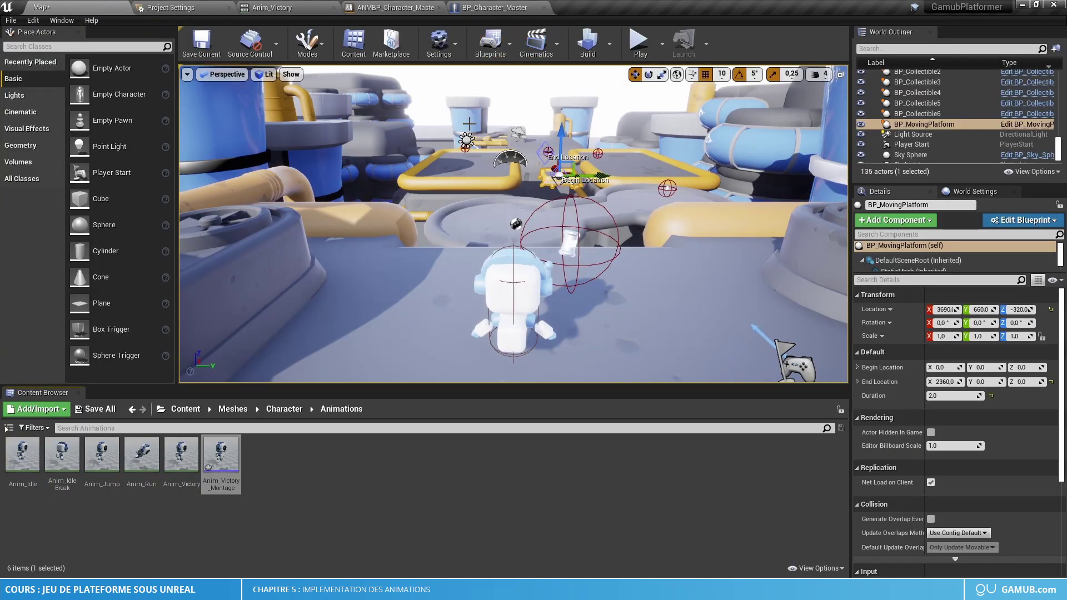
Create an Actor blueprint named BP_Victory in Content/Blueprints/Actors and place it on the main platform at about X -1350, Y 260, Z 360
{"action": "right_click_drag", "start_coordinate": [454, 275], "coordinate": [606, 245]}
{"action": "right_click_drag", "start_coordinate": [566, 275], "coordinate": [475, 279]}
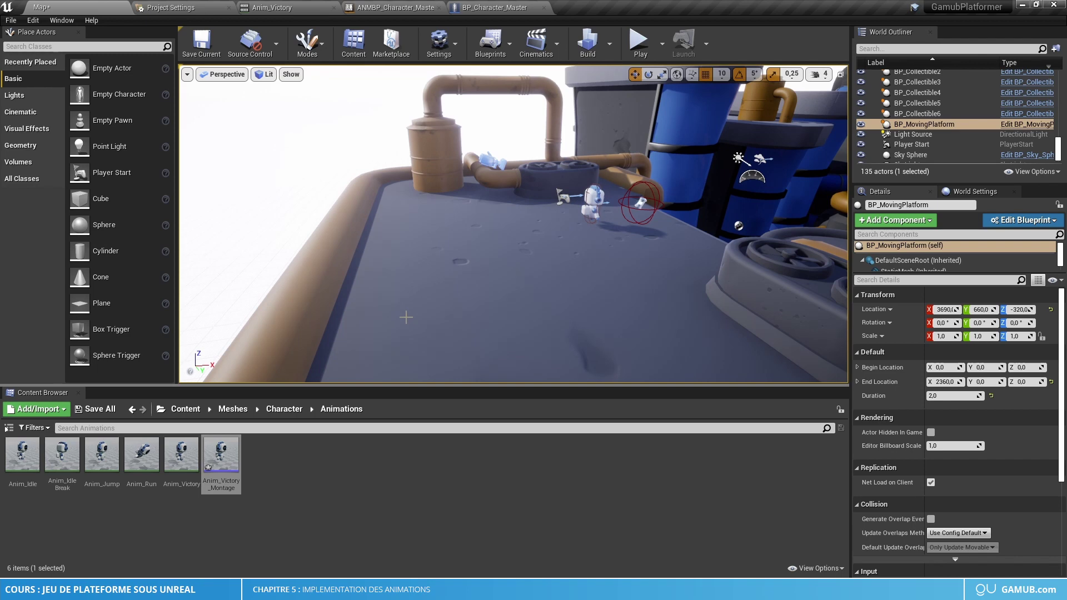
{"action": "left_click", "coordinate": [186, 409]}
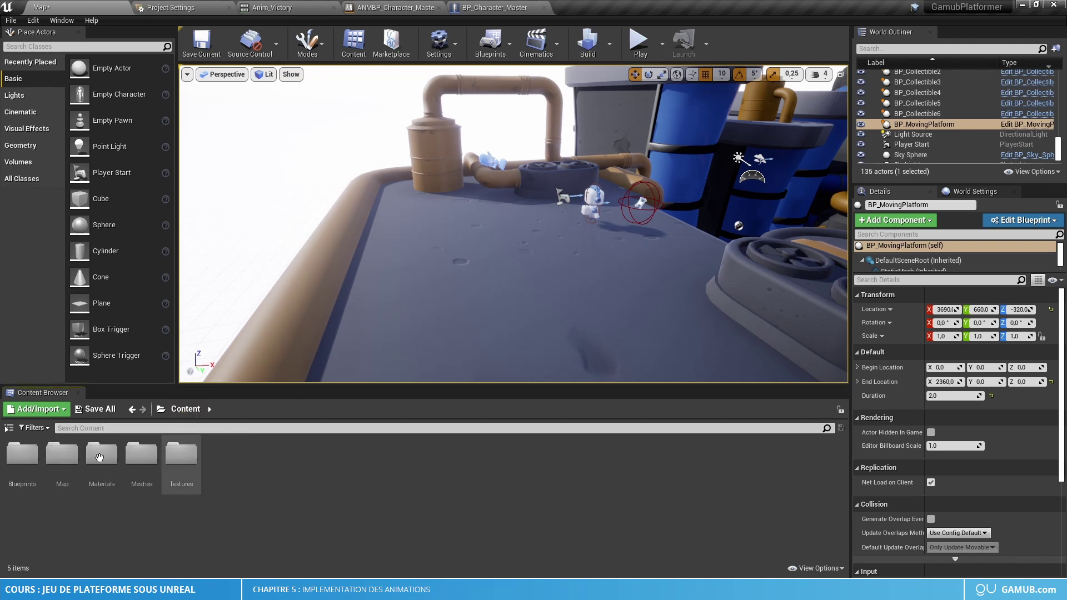
{"action": "double_click", "coordinate": [27, 460]}
{"action": "double_click", "coordinate": [29, 463]}
{"action": "right_click", "coordinate": [175, 477]}
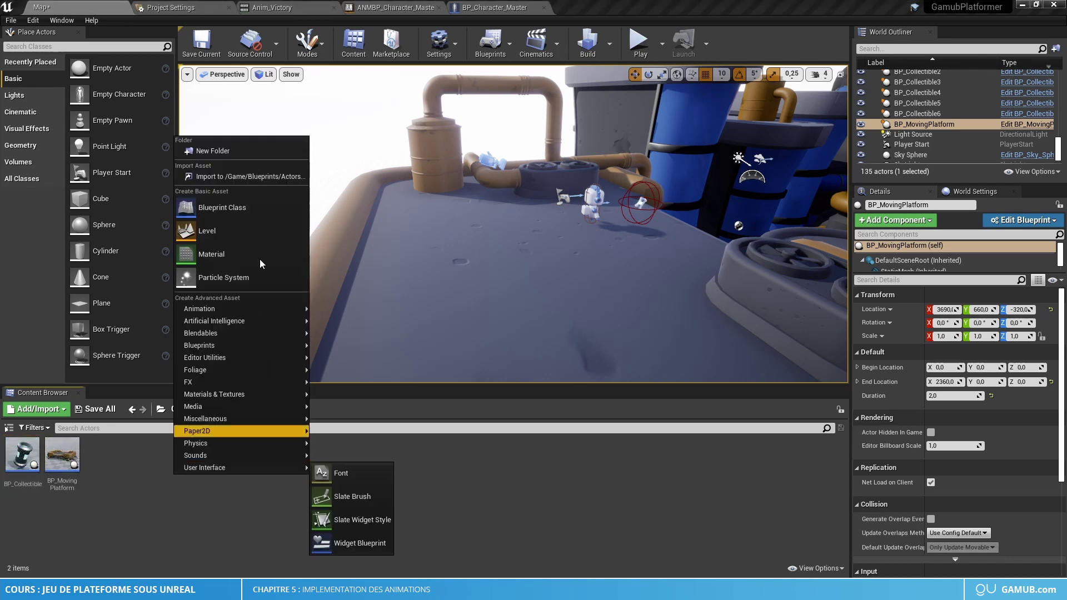
{"action": "left_click", "coordinate": [272, 210]}
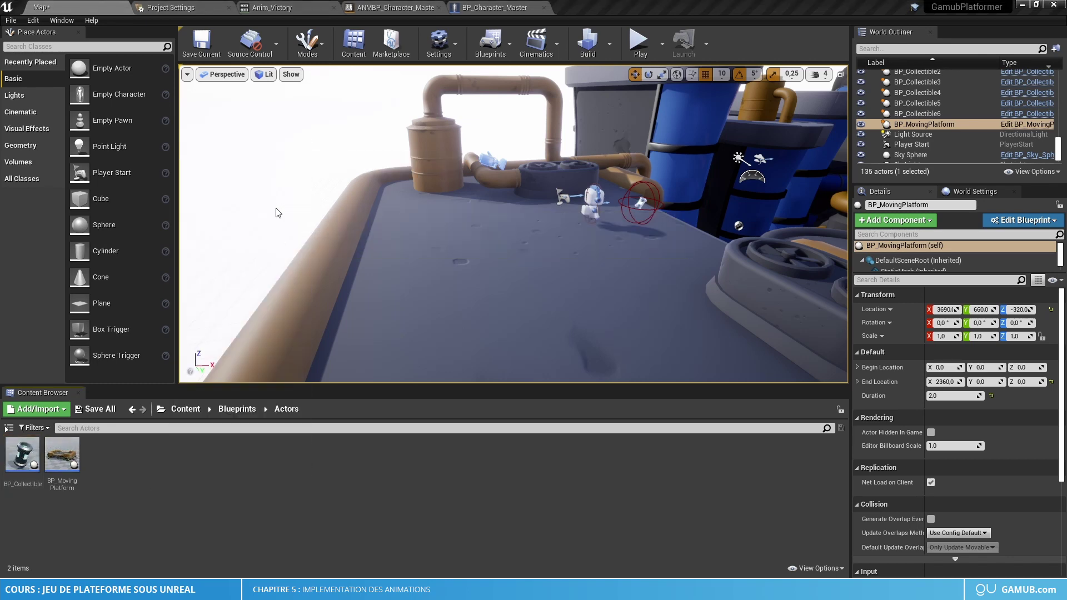
{"action": "left_click", "coordinate": [446, 198]}
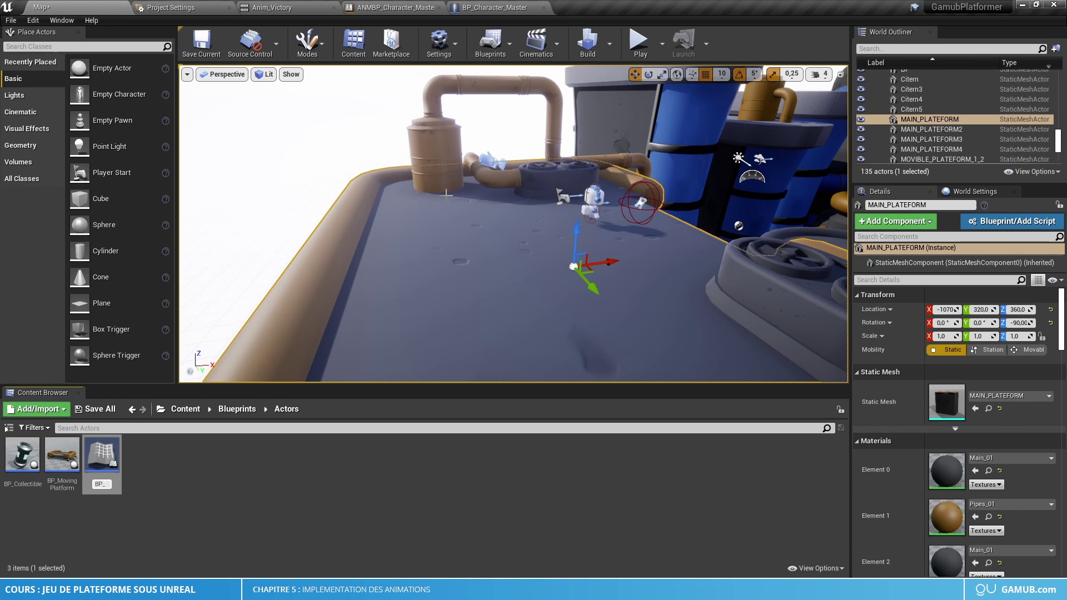
{"action": "type", "text": "BP_Victory"}
{"action": "key", "text": "Return"}
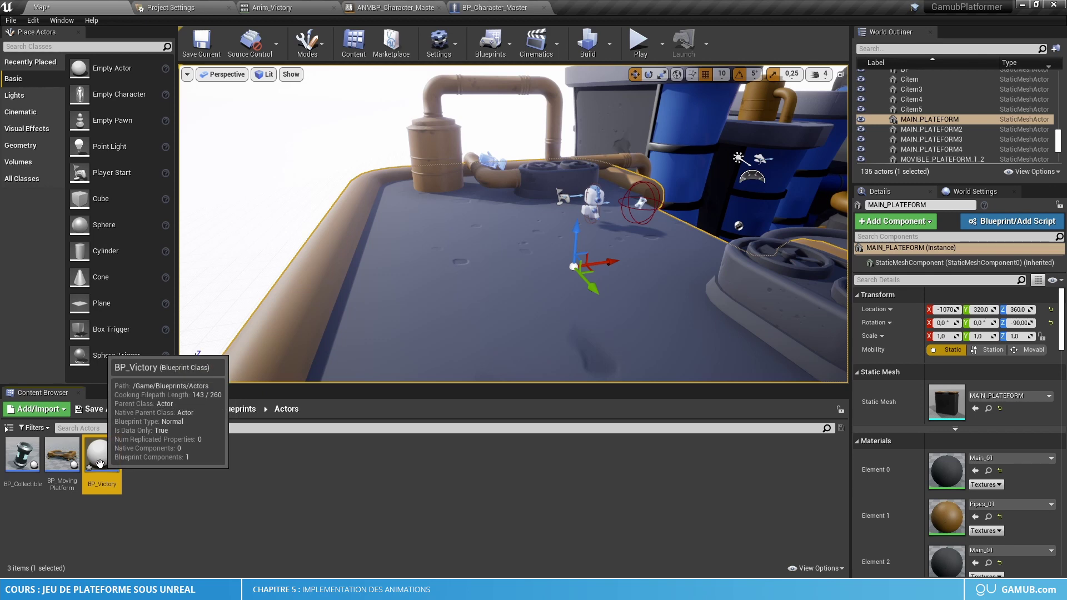
{"action": "left_click_drag", "start_coordinate": [100, 461], "coordinate": [485, 265]}
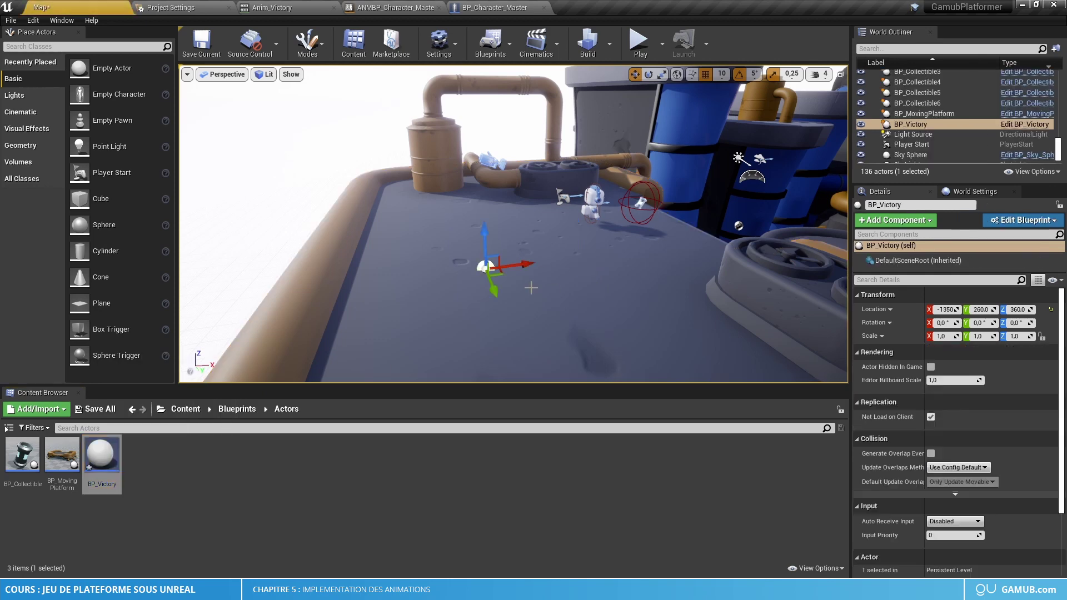
Open the BP_Victory blueprint and add a Box Collision component with the default name Box
{"action": "double_click", "coordinate": [117, 463]}
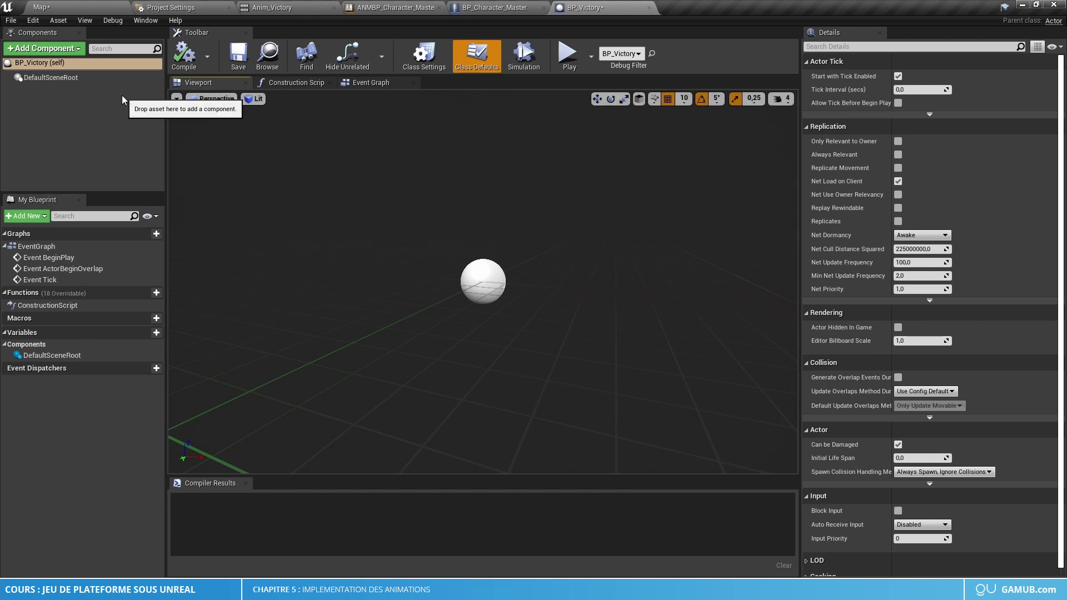
{"action": "left_click", "coordinate": [68, 49]}
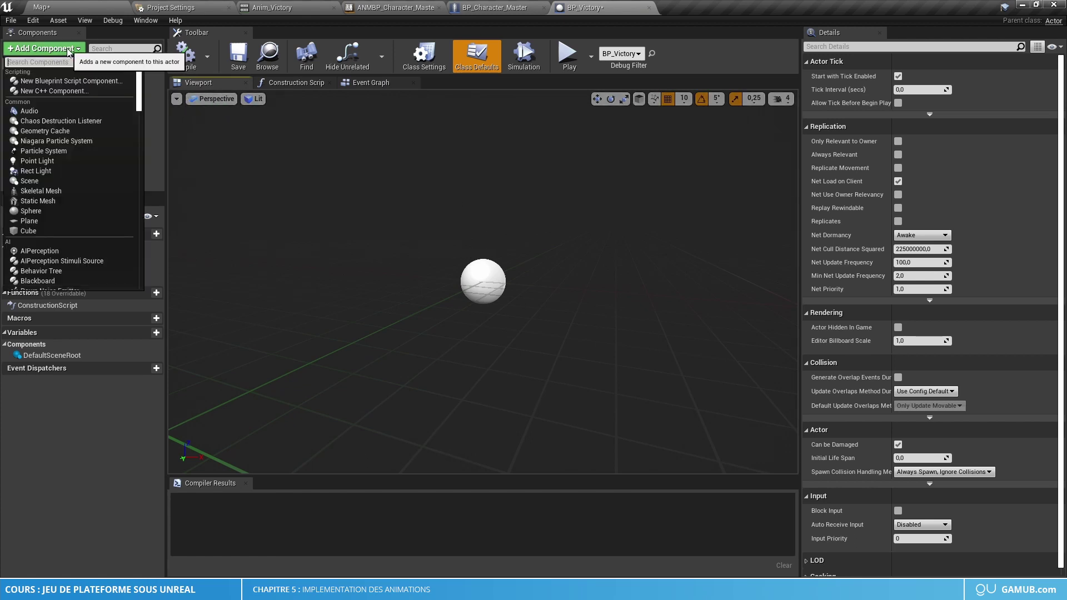
{"action": "type", "text": "coli"}
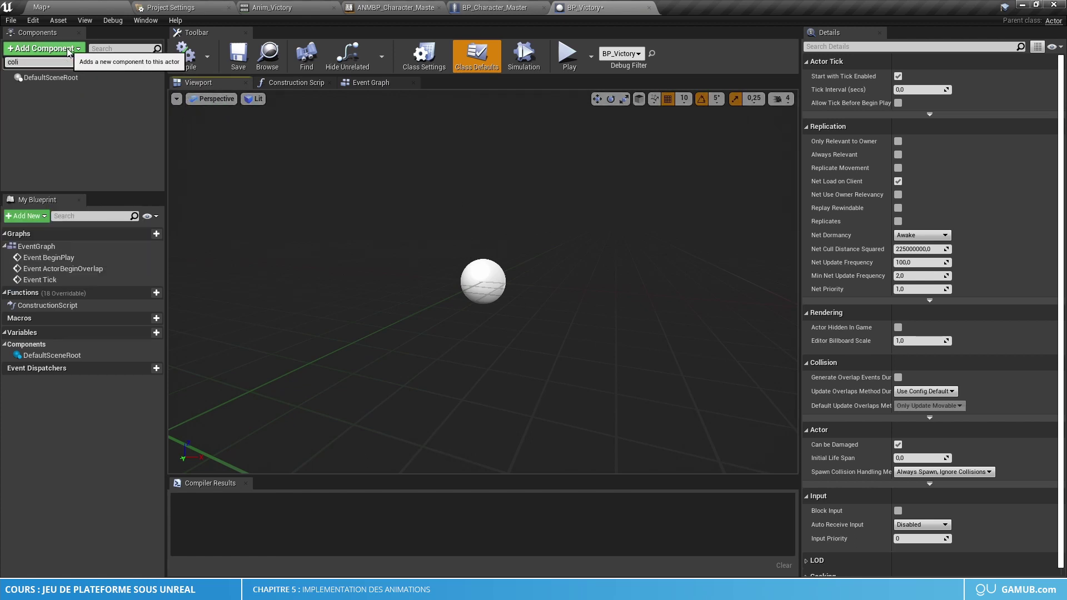
{"action": "left_click", "coordinate": [44, 85]}
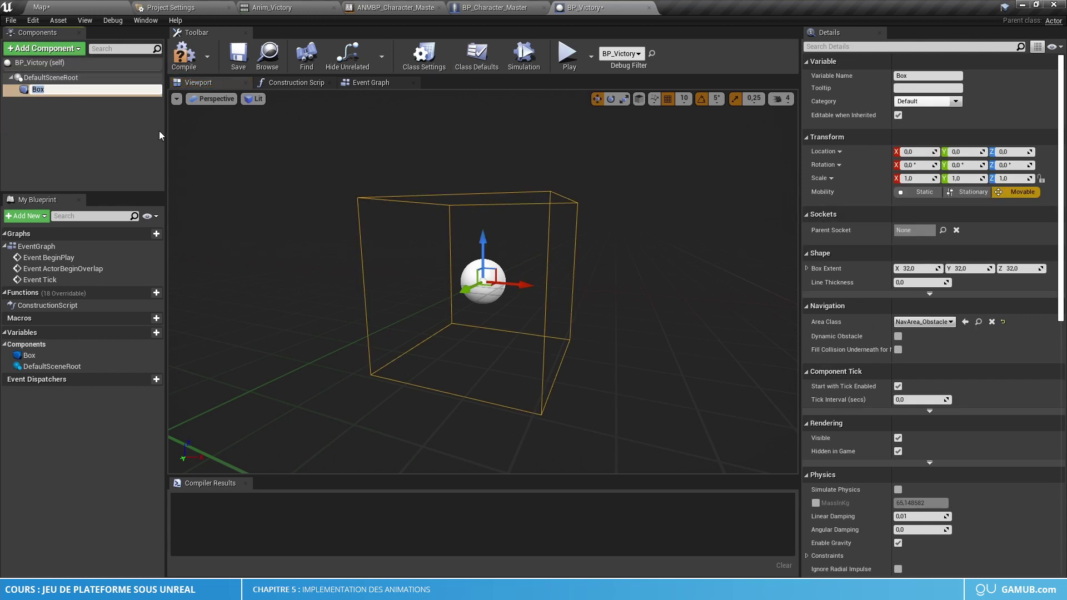
Raise the box to Z 30 with a Z extent of about 99.4, and compile to check its size in the Map level
{"action": "left_click_drag", "start_coordinate": [482, 247], "coordinate": [495, 160]}
{"action": "right_click_drag", "start_coordinate": [495, 160], "coordinate": [501, 209]}
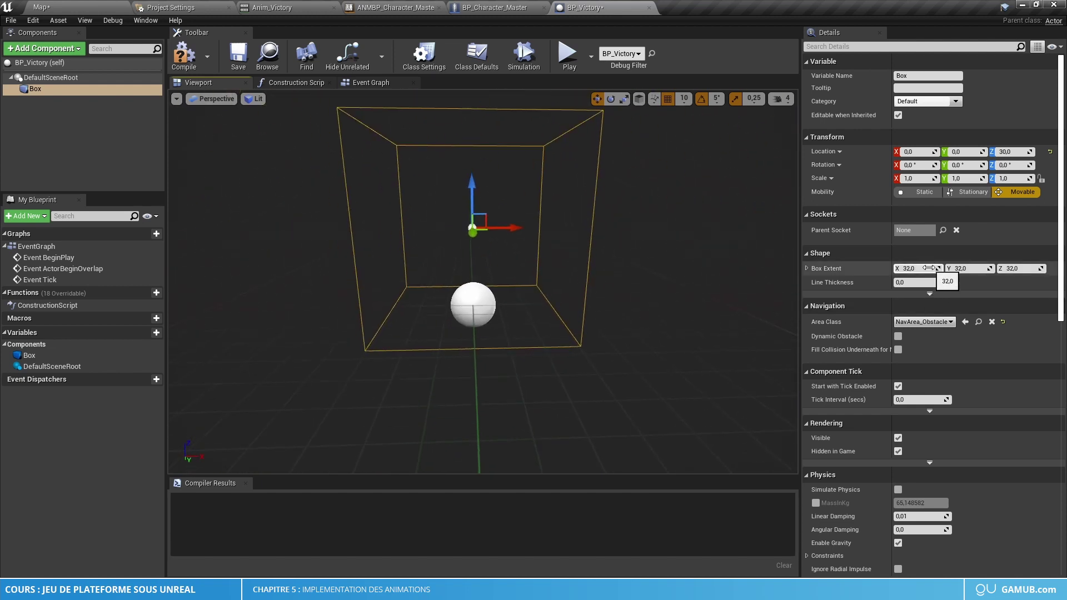
{"action": "mouse_move", "coordinate": [1032, 269]}
{"action": "left_mouse_down"}
{"action": "mouse_move", "coordinate": [1056, 268]}
{"action": "mouse_move", "coordinate": [1029, 269]}
{"action": "left_mouse_up"}
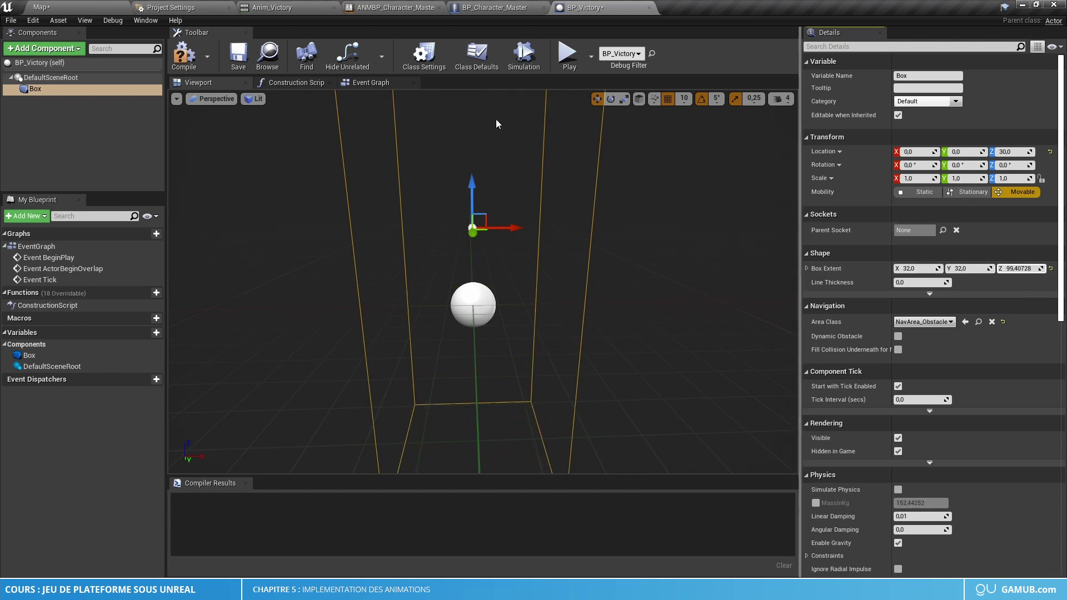
{"action": "left_click", "coordinate": [183, 56]}
{"action": "left_click", "coordinate": [41, 7]}
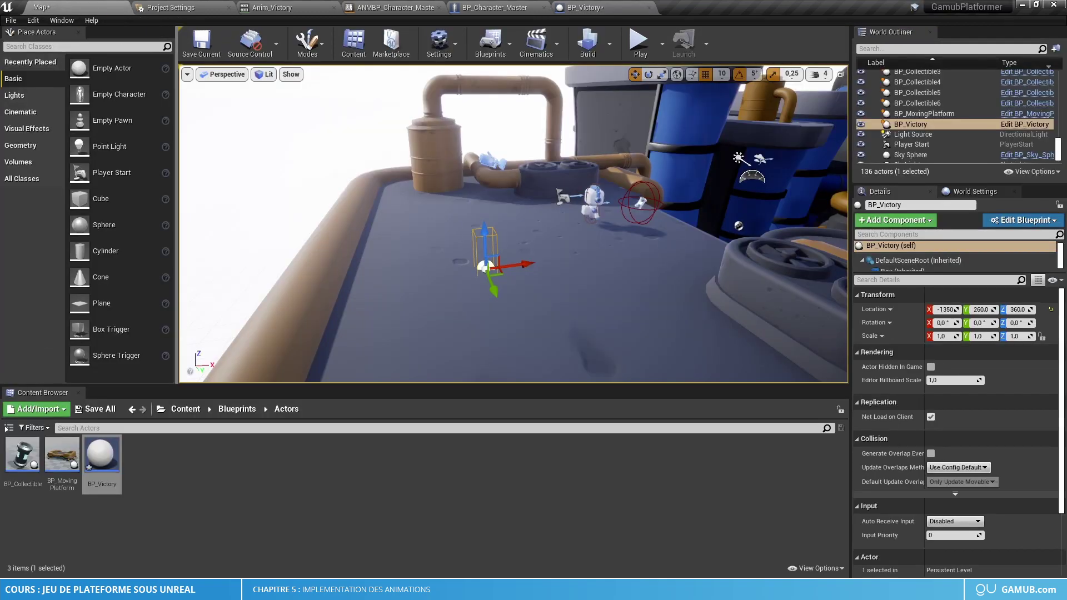
{"action": "right_click_drag", "start_coordinate": [486, 222], "coordinate": [623, 211]}
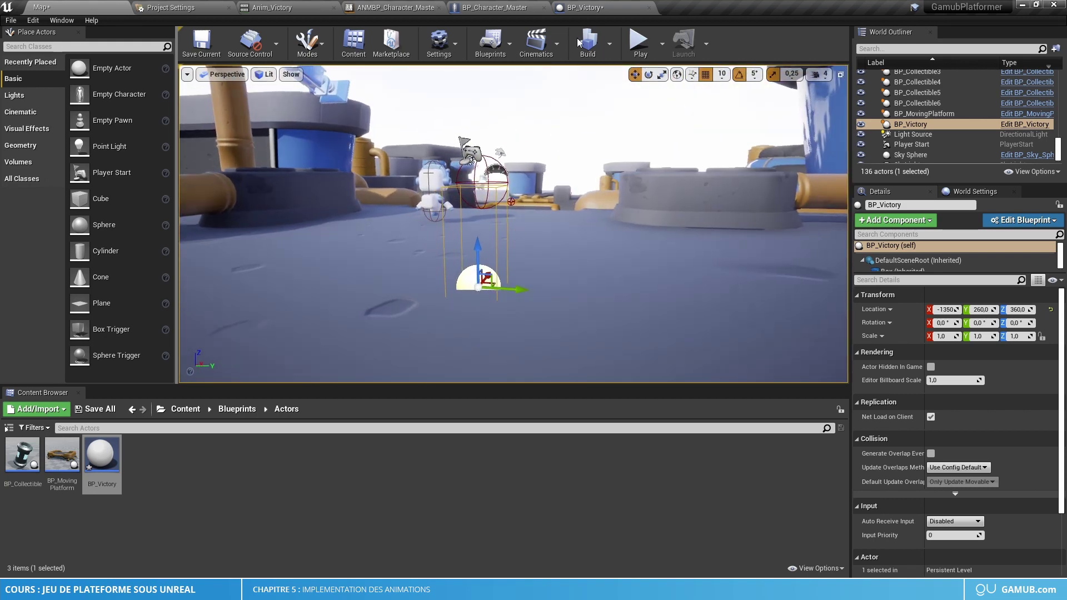
Set the BP_Victory box extent to 128 on X, Y and Z, and compile the blueprint
{"action": "left_click", "coordinate": [583, 8]}
{"action": "left_click", "coordinate": [918, 269]}
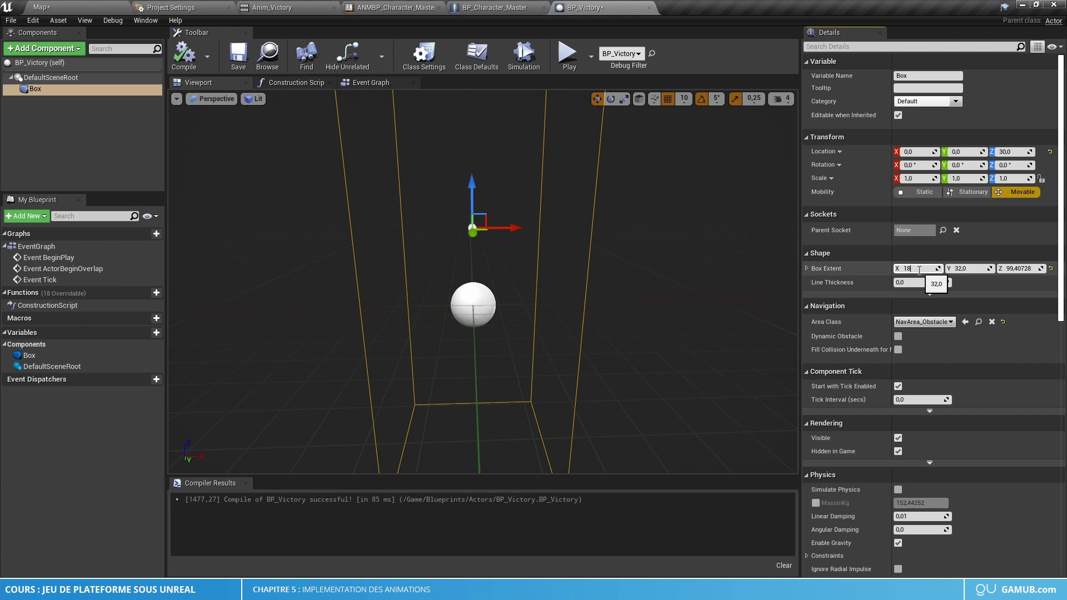
{"action": "type", "text": "128"}
{"action": "key", "text": "Tab"}
{"action": "type", "text": "12"}
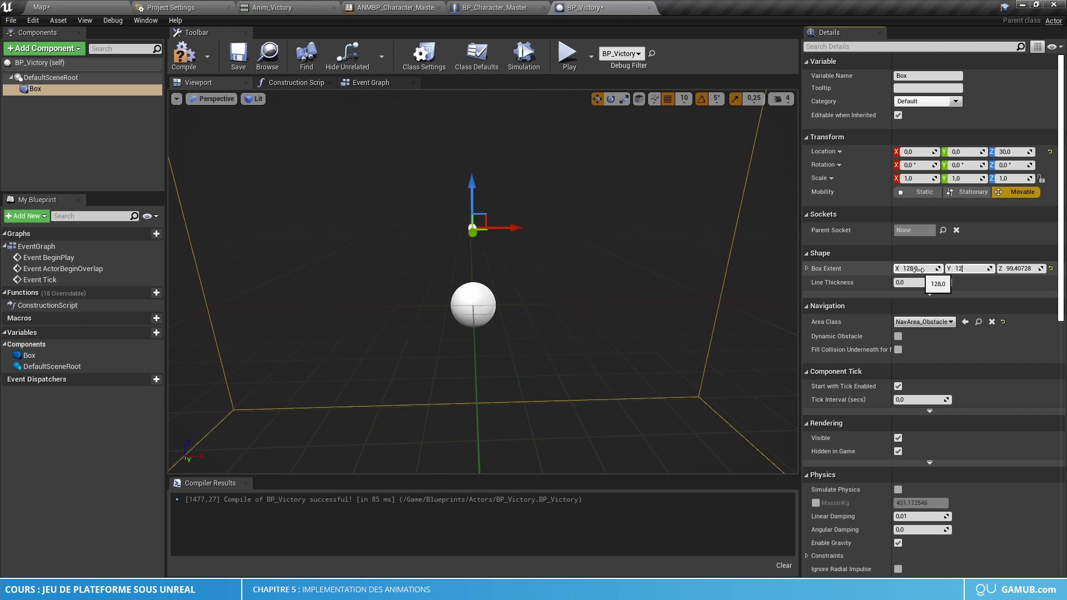
{"action": "type", "text": "8"}
{"action": "key", "text": "Tab"}
{"action": "type", "text": "1"}
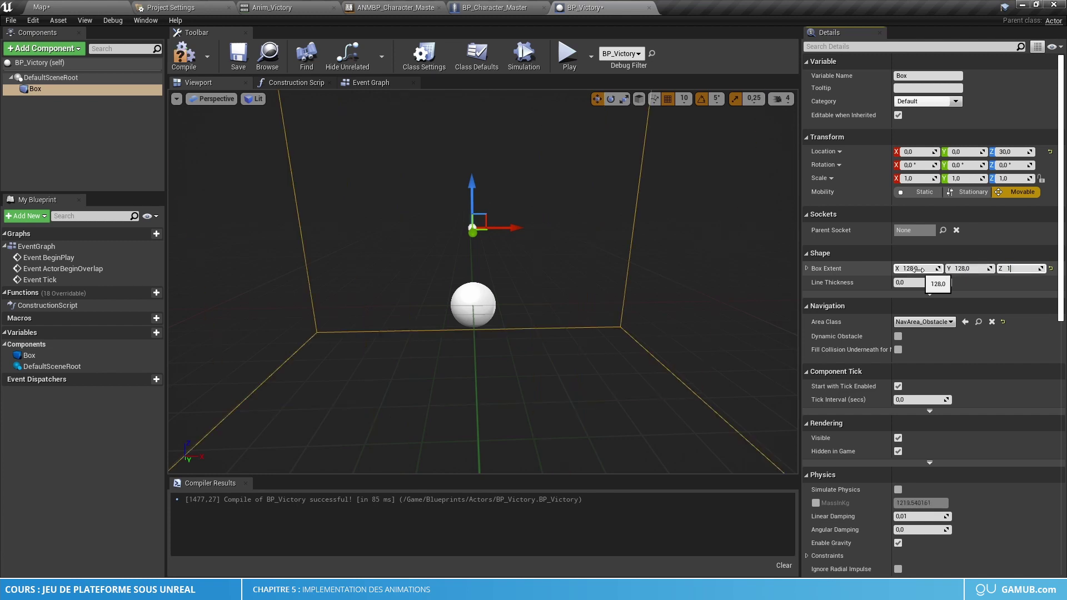
{"action": "type", "text": "28"}
{"action": "key", "text": "Return"}
{"action": "left_click", "coordinate": [184, 55]}
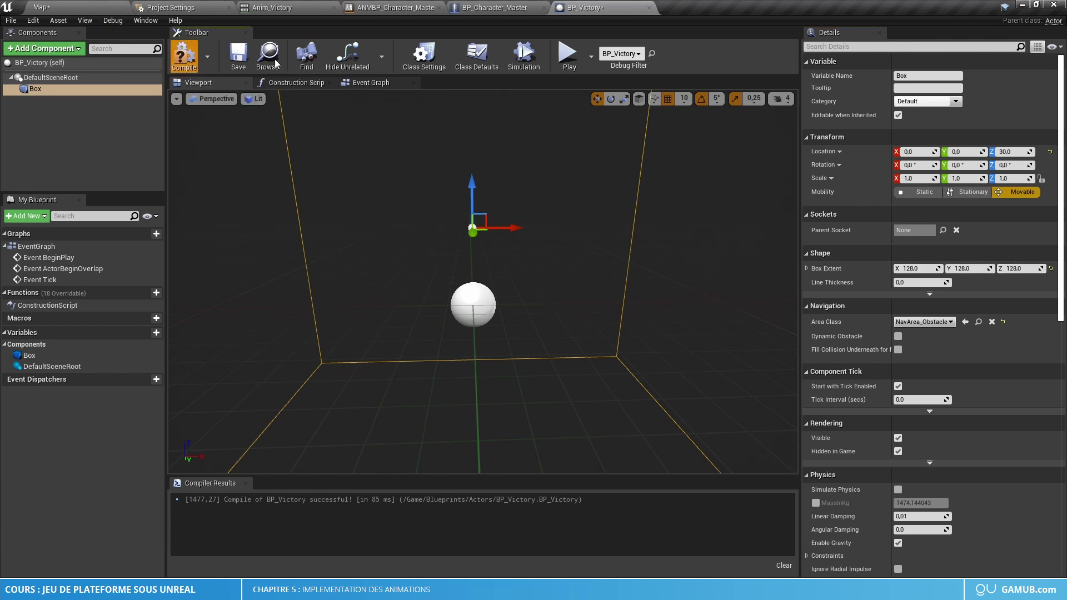
Set the box's Z location to 0, and compile and save BP_Victory
{"action": "left_click", "coordinate": [1016, 151]}
{"action": "type", "text": "0"}
{"action": "key", "text": "Return"}
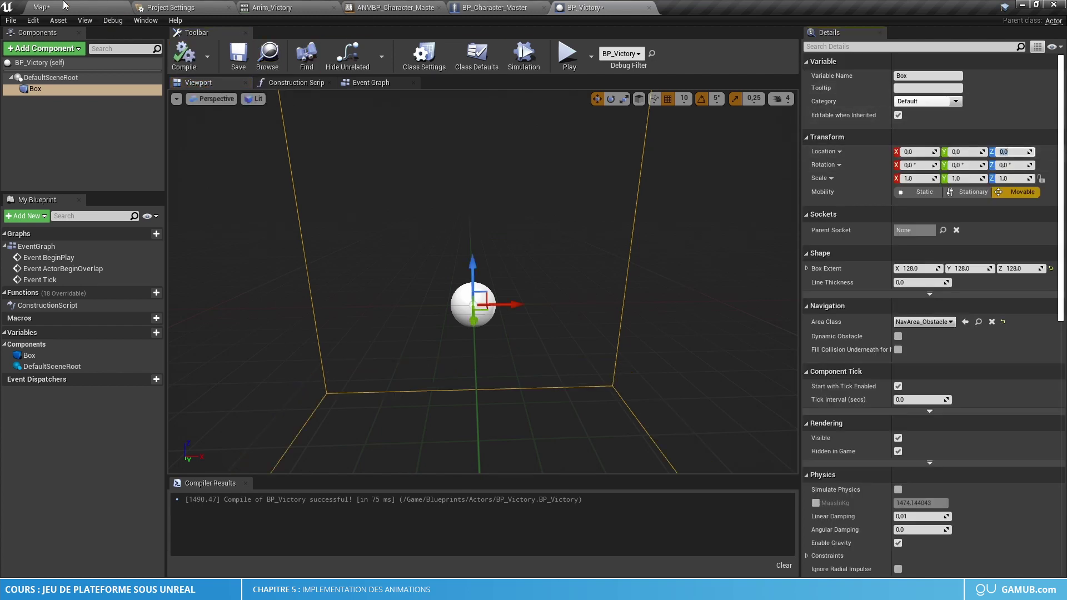
{"action": "left_click", "coordinate": [184, 55]}
{"action": "key", "text": "ctrl+s"}
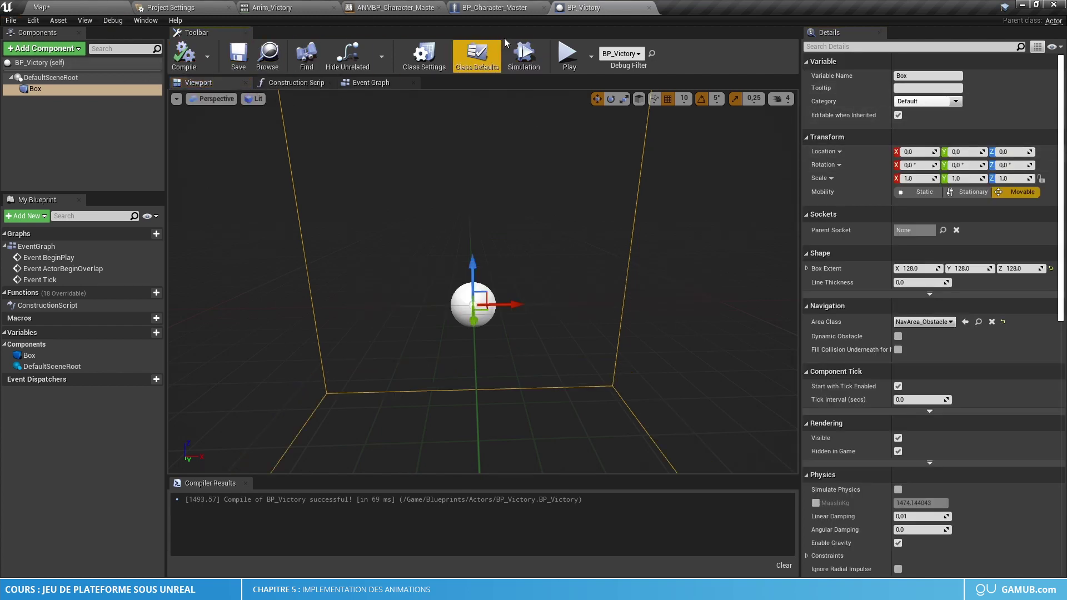
Raise the BP_Victory actor in the Map level to Z 470
{"action": "left_click", "coordinate": [61, 7]}
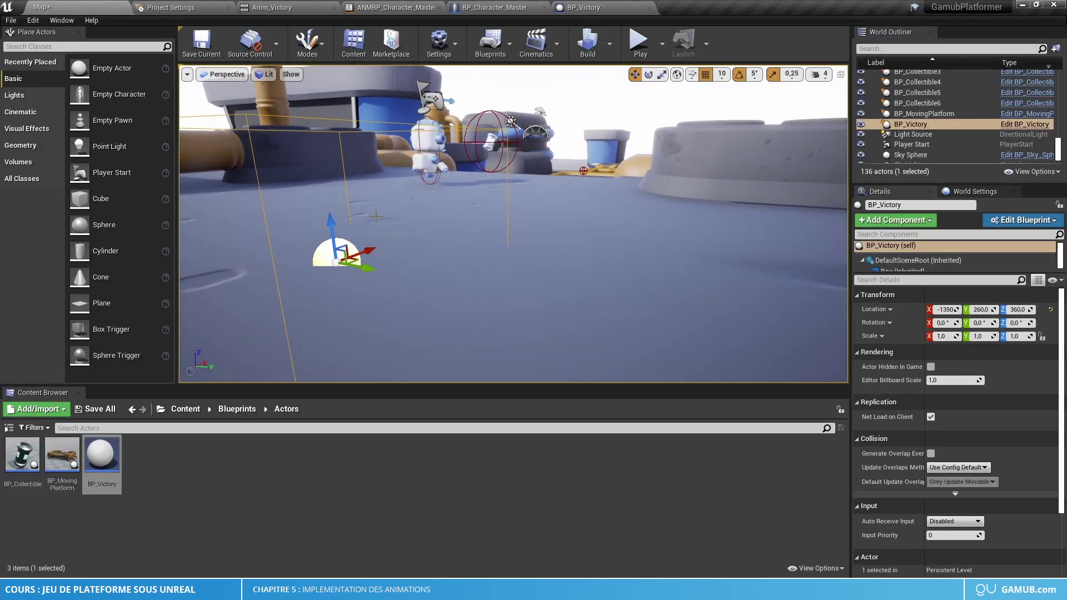
{"action": "left_click_drag", "start_coordinate": [482, 184], "coordinate": [477, 155]}
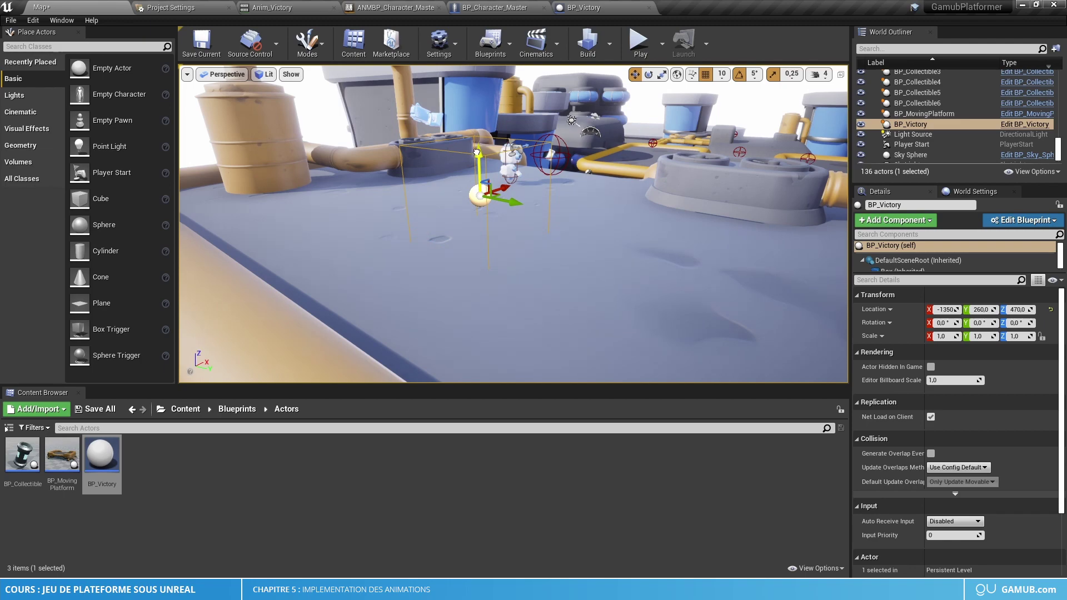
{"action": "right_click_drag", "start_coordinate": [477, 151], "coordinate": [622, 156]}
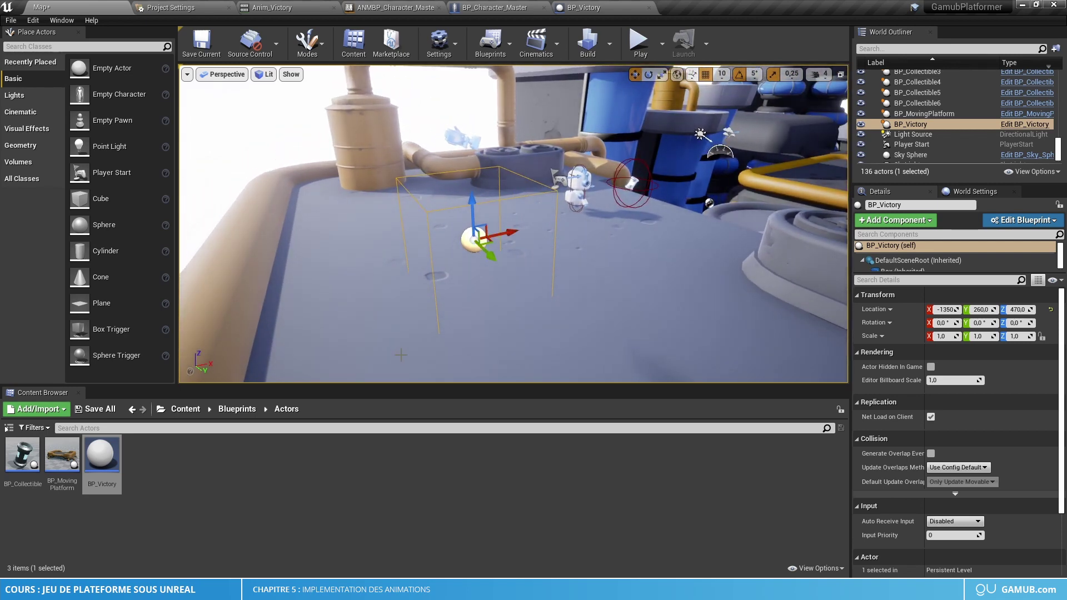
In BP_Character_Master's Event Graph, add a custom event named Victory below the jump input logic
{"action": "left_click", "coordinate": [499, 9]}
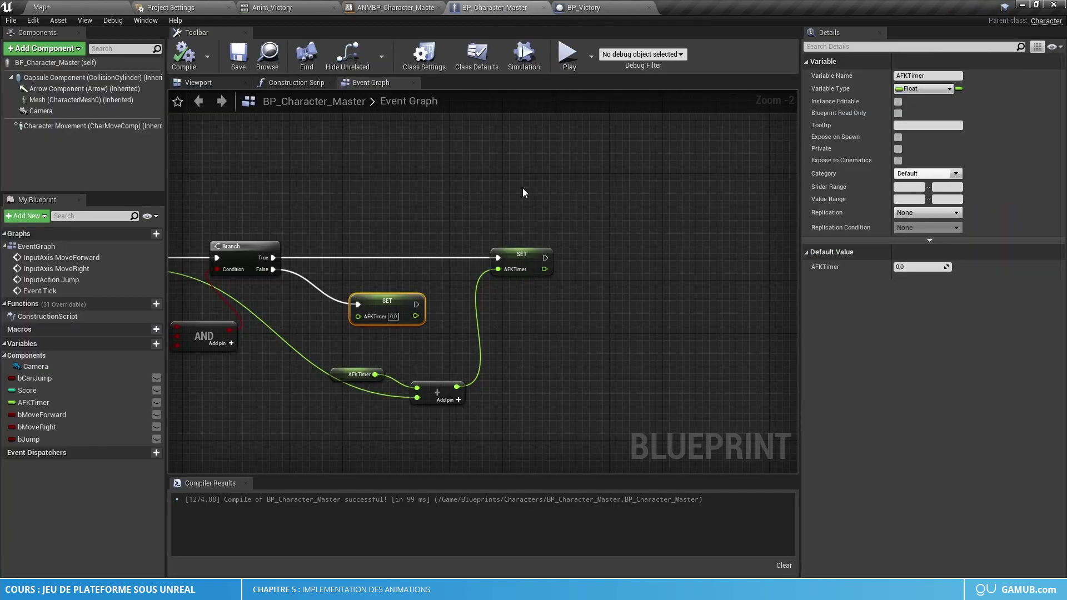
{"action": "right_click_drag", "start_coordinate": [522, 188], "coordinate": [516, 214]}
{"action": "scroll", "coordinate": [516, 217], "scroll_direction": "down", "scroll_amount": 3}
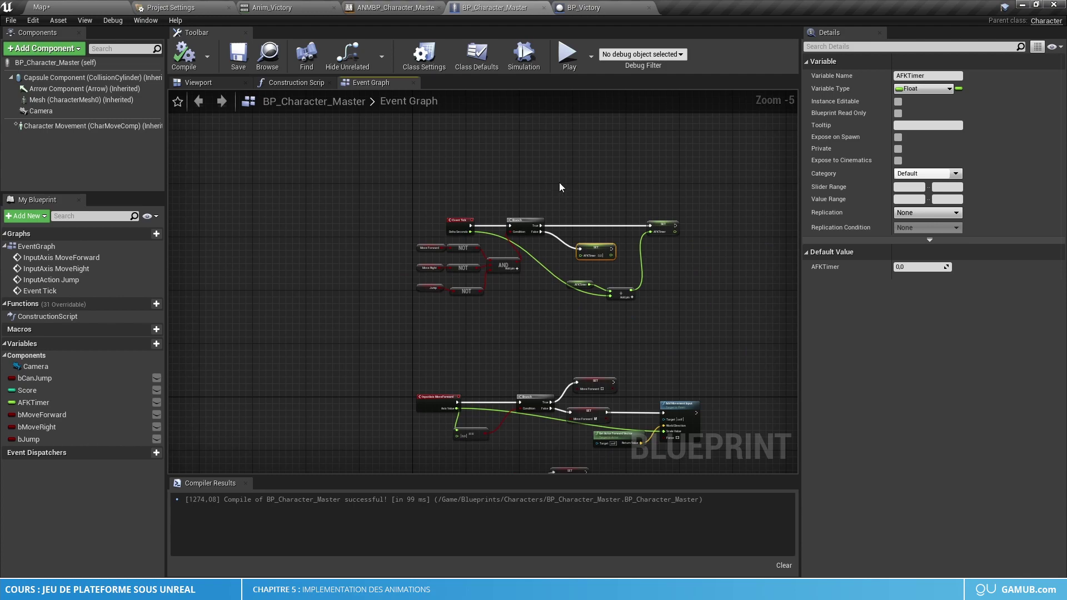
{"action": "right_click_drag", "start_coordinate": [559, 187], "coordinate": [498, 259]}
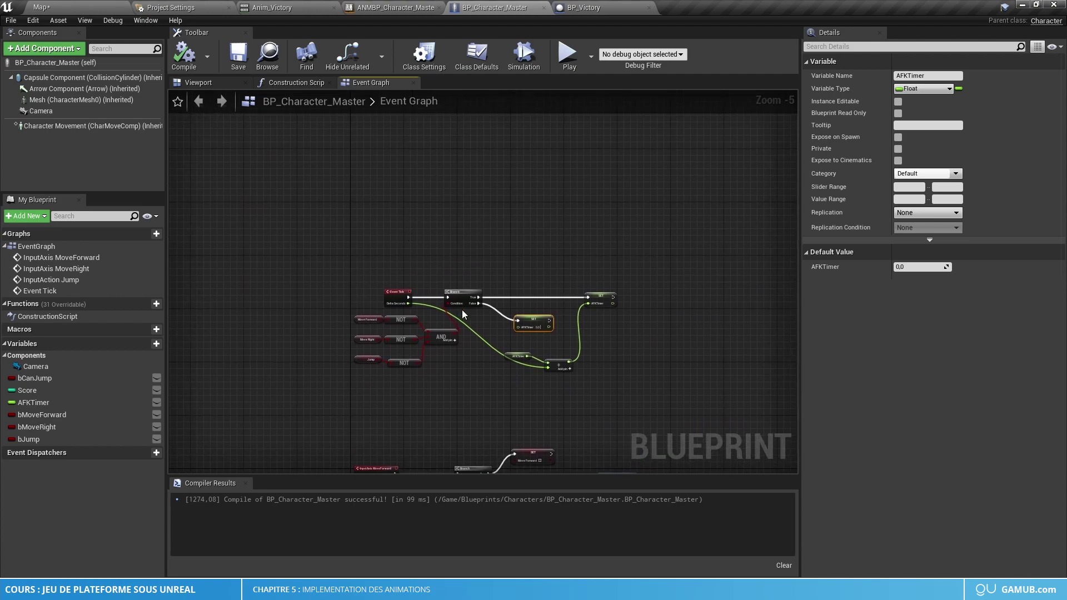
{"action": "right_click_drag", "start_coordinate": [467, 374], "coordinate": [428, 186]}
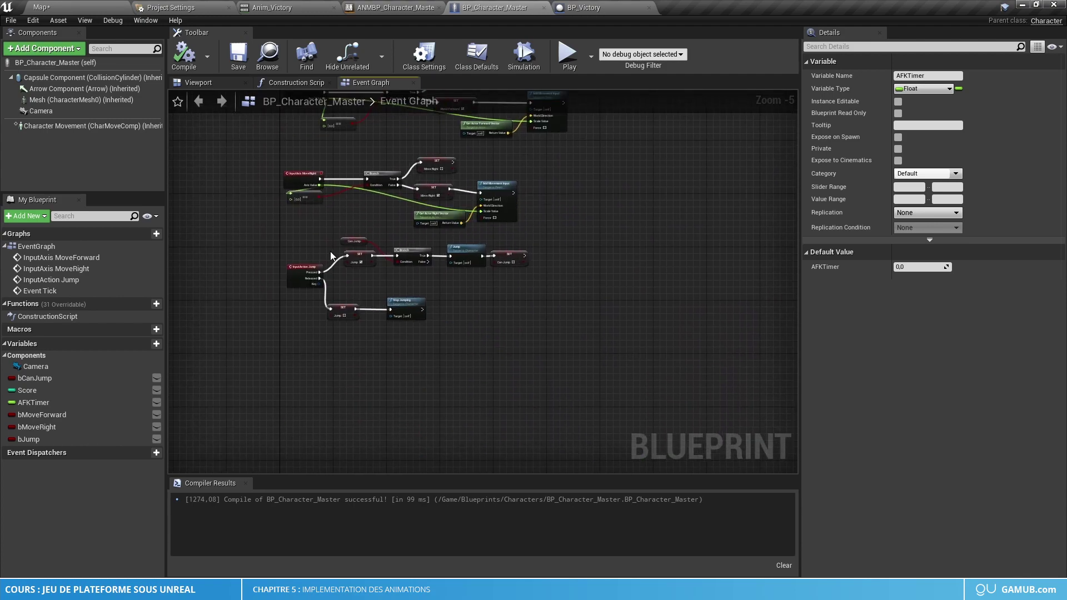
{"action": "scroll", "coordinate": [331, 256], "scroll_direction": "up", "scroll_amount": 4}
{"action": "right_click_drag", "start_coordinate": [350, 177], "coordinate": [381, 424]}
{"action": "right_click_drag", "start_coordinate": [394, 234], "coordinate": [426, 393]}
{"action": "scroll", "coordinate": [427, 384], "scroll_direction": "down", "scroll_amount": 2}
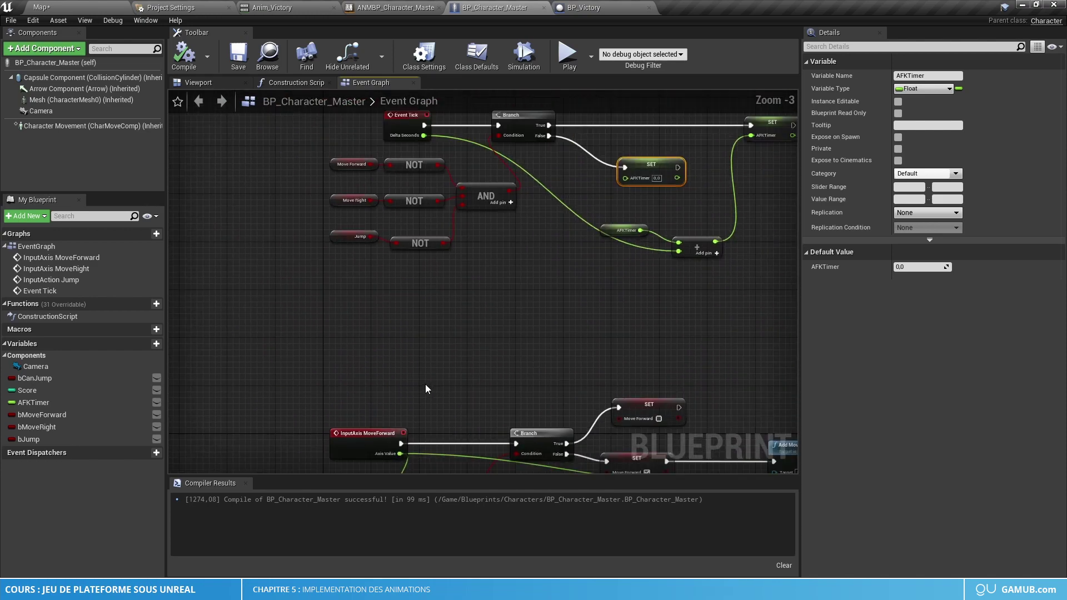
{"action": "right_click_drag", "start_coordinate": [430, 339], "coordinate": [432, 101]}
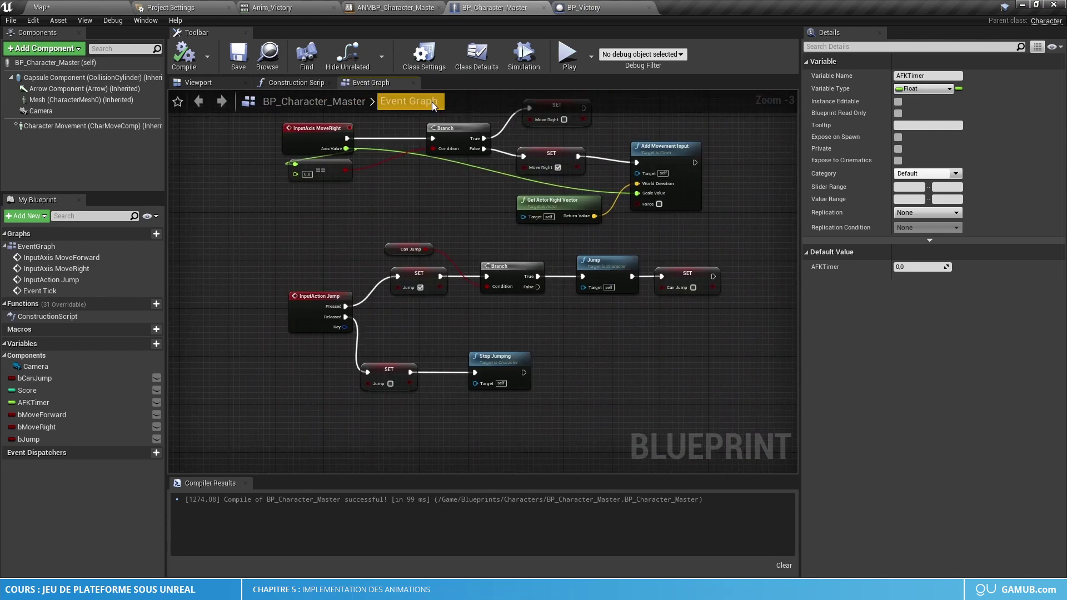
{"action": "right_click_drag", "start_coordinate": [439, 467], "coordinate": [349, 283]}
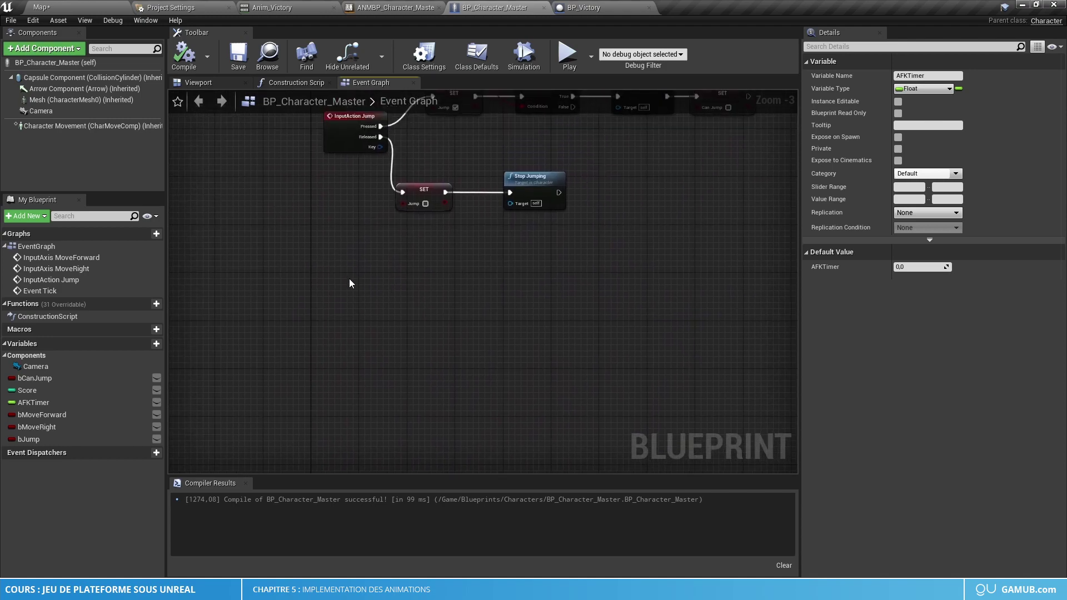
{"action": "right_click", "coordinate": [320, 287]}
{"action": "type", "text": "custom event"}
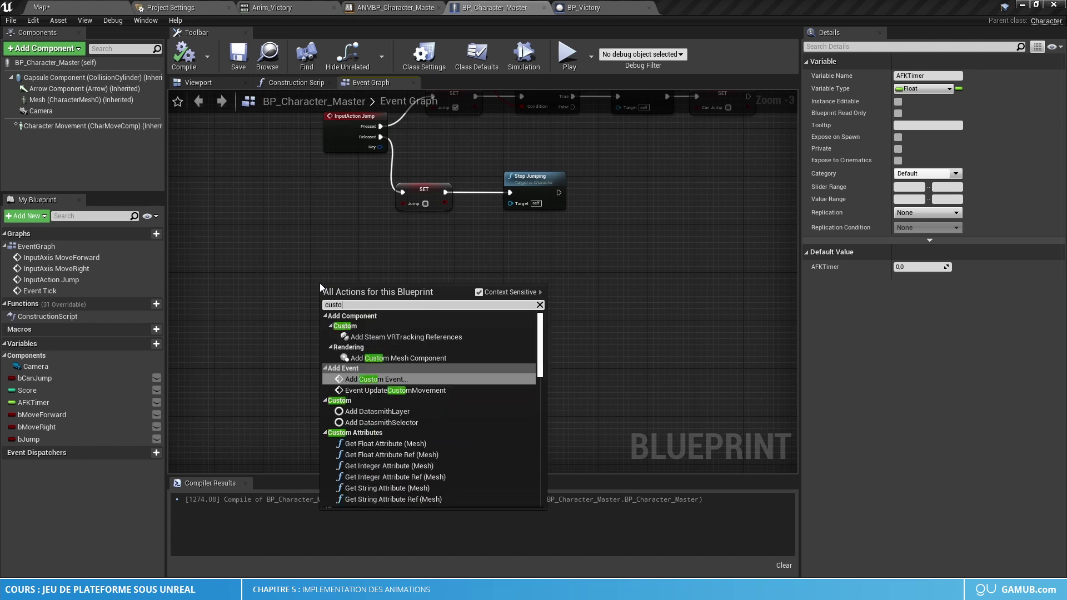
{"action": "key", "text": "Return"}
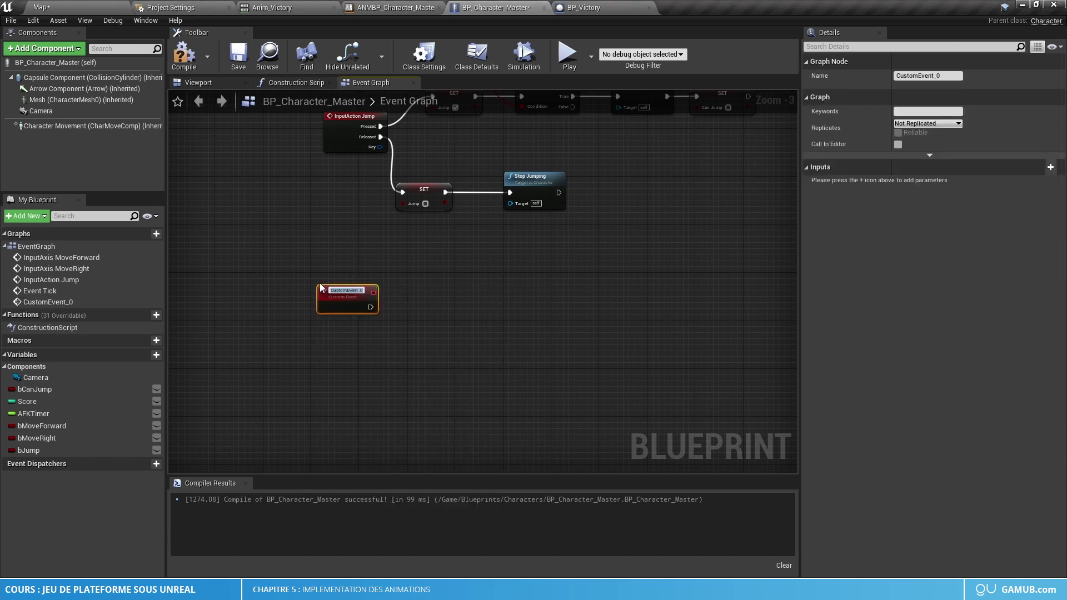
{"action": "type", "text": "Victory"}
{"action": "key", "text": "Return"}
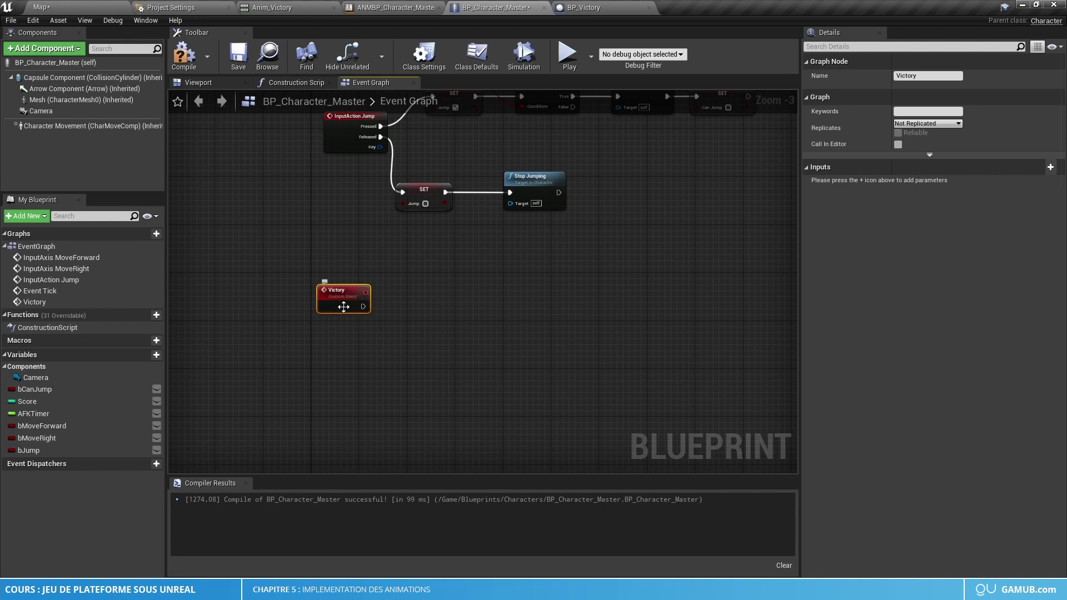
Add a Play Montage node driven by the Victory event's execution output and align it with the event
{"action": "right_click_drag", "start_coordinate": [408, 307], "coordinate": [389, 362]}
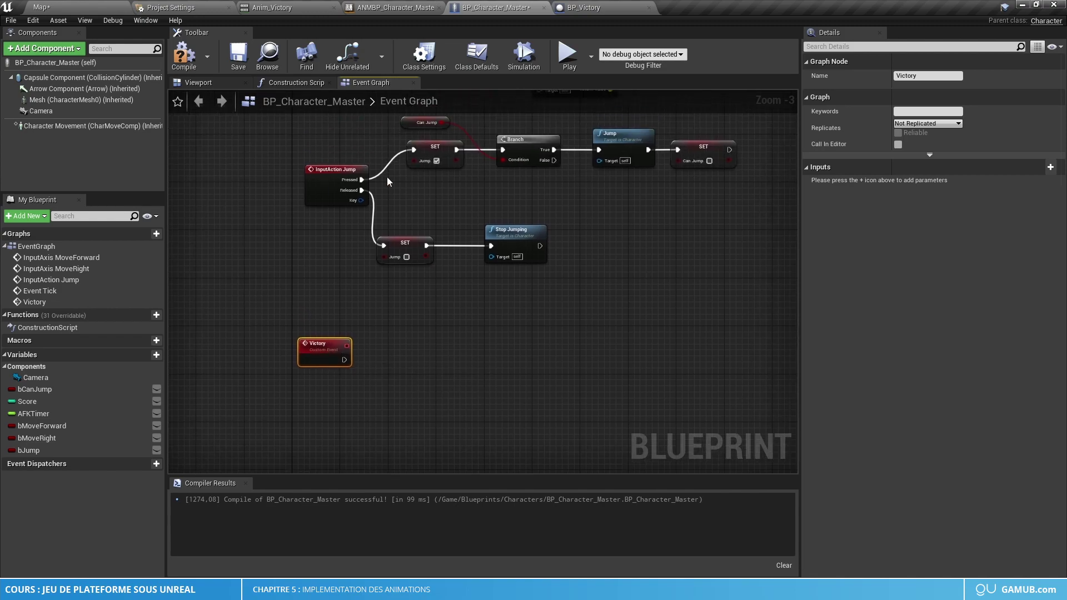
{"action": "right_click", "coordinate": [345, 360]}
{"action": "scroll", "coordinate": [334, 389], "scroll_direction": "up", "scroll_amount": 3}
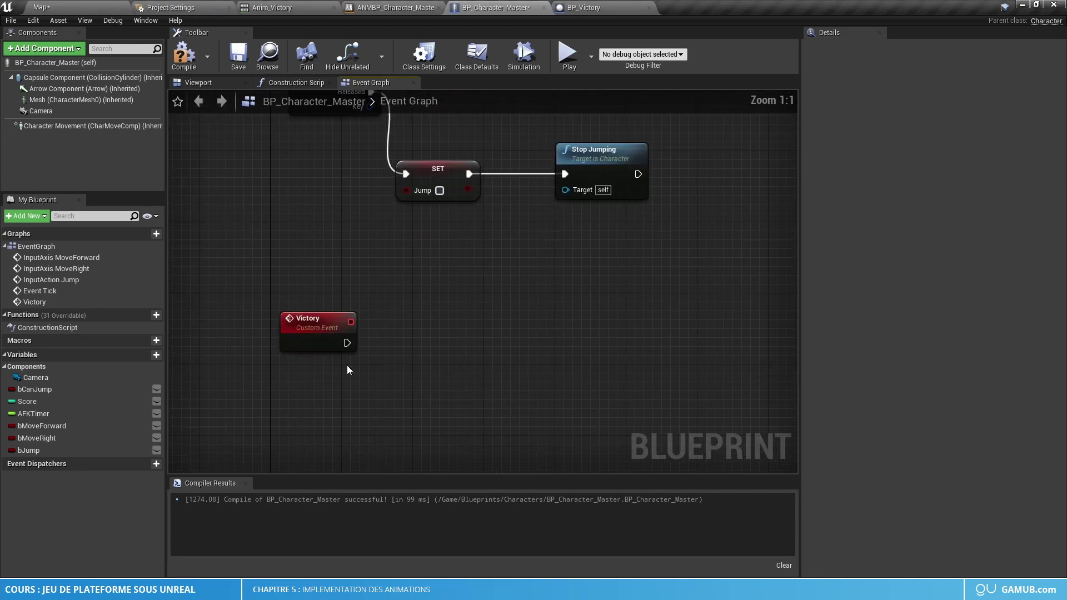
{"action": "left_click_drag", "start_coordinate": [347, 343], "coordinate": [431, 345]}
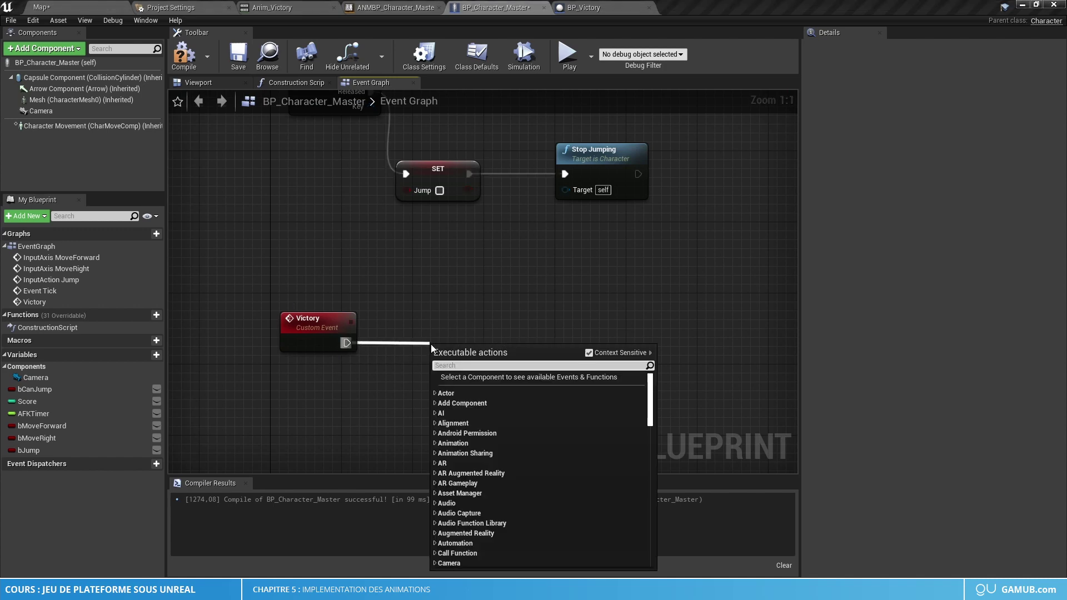
{"action": "type", "text": "play mont"}
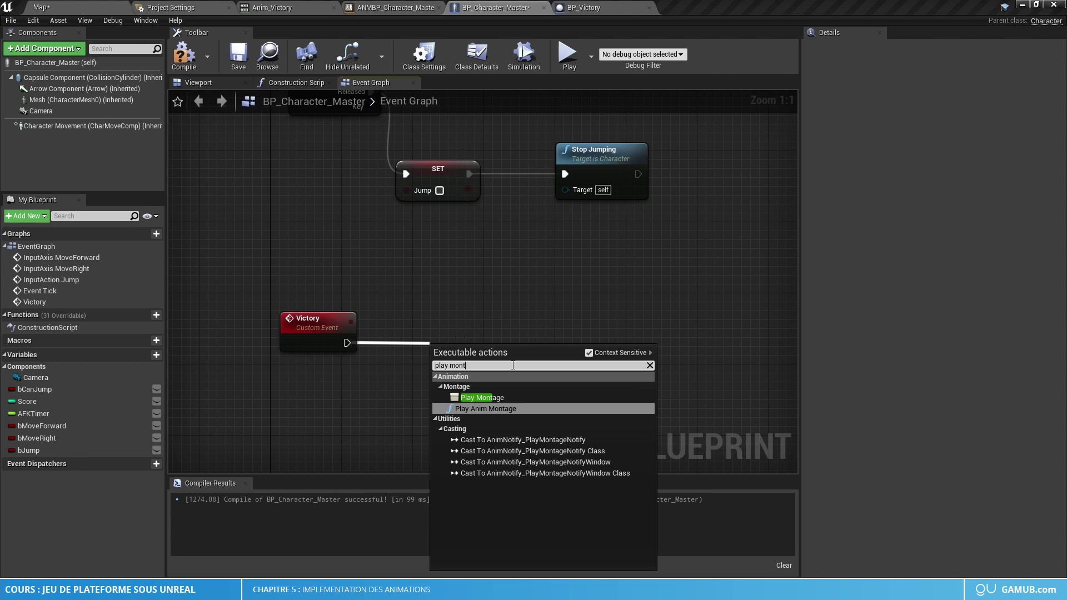
{"action": "left_click", "coordinate": [505, 398]}
{"action": "left_click_drag", "start_coordinate": [493, 356], "coordinate": [502, 329]}
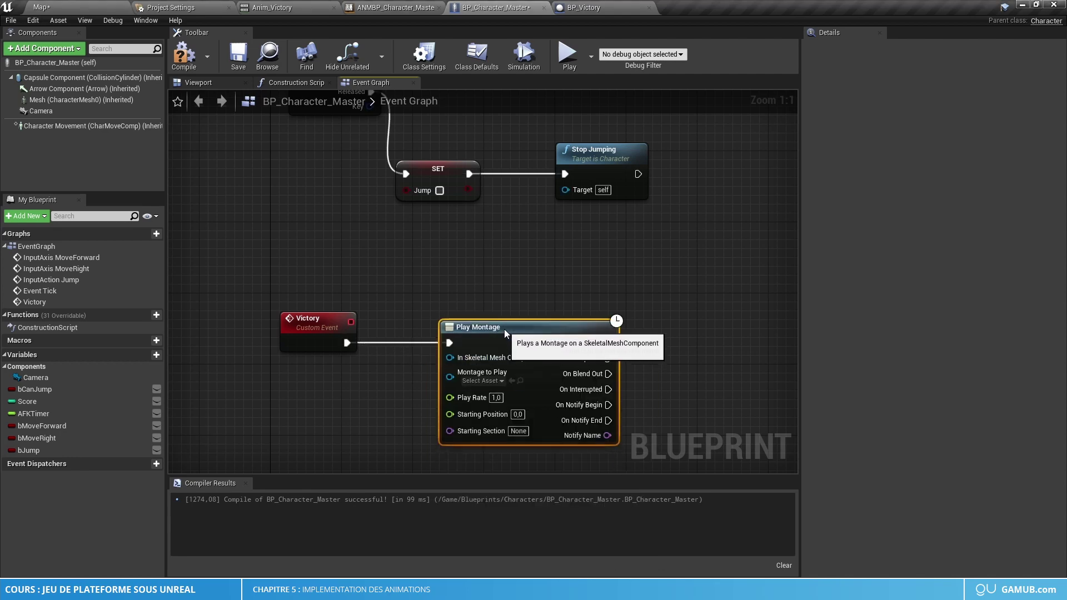
{"action": "right_click_drag", "start_coordinate": [533, 310], "coordinate": [524, 213]}
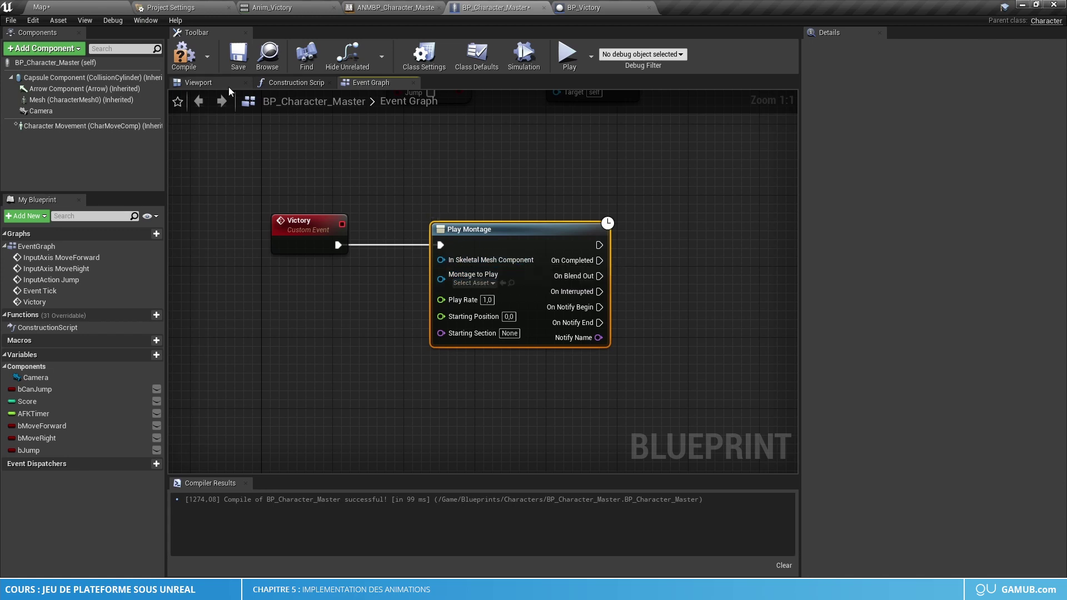
Feed the character's Mesh into the Play Montage node, choose Anim_Victory_Montage as the montage to play, and compile the blueprint
{"action": "left_click_drag", "start_coordinate": [72, 100], "coordinate": [470, 260]}
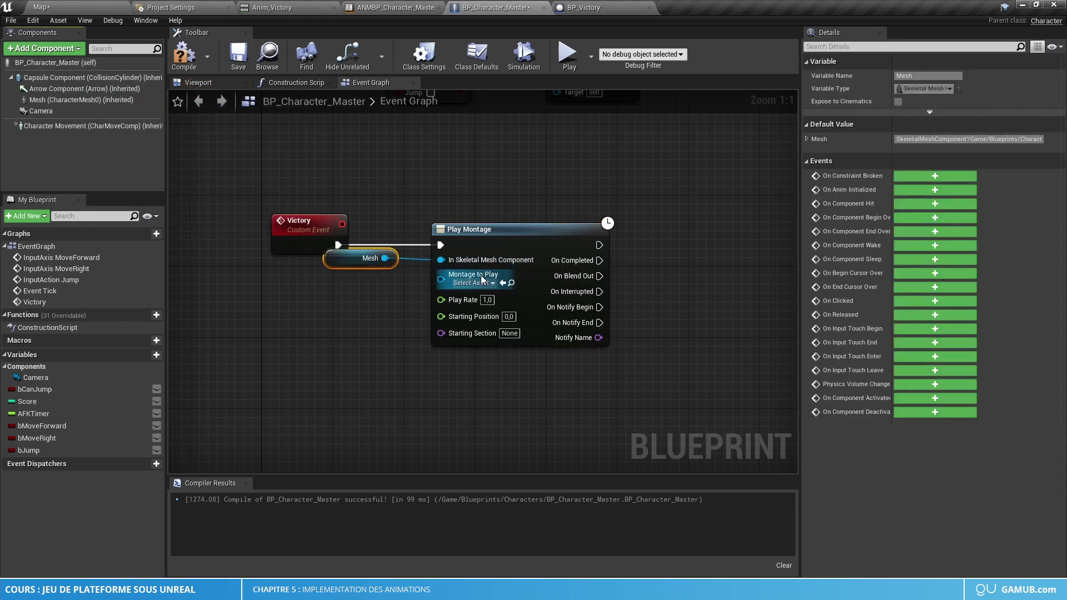
{"action": "left_click_drag", "start_coordinate": [339, 260], "coordinate": [294, 268]}
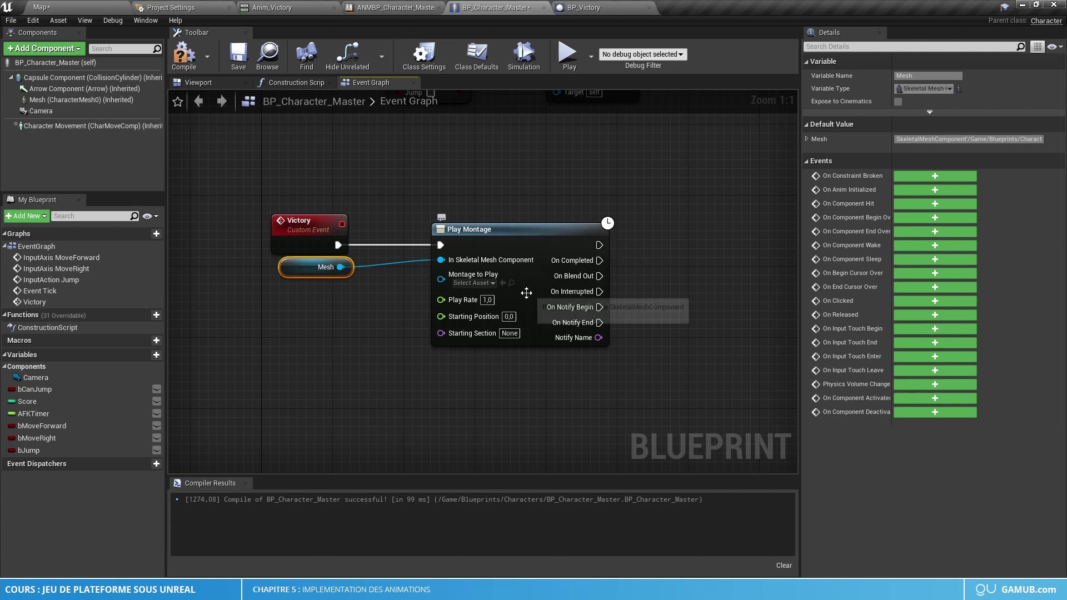
{"action": "left_click", "coordinate": [473, 283]}
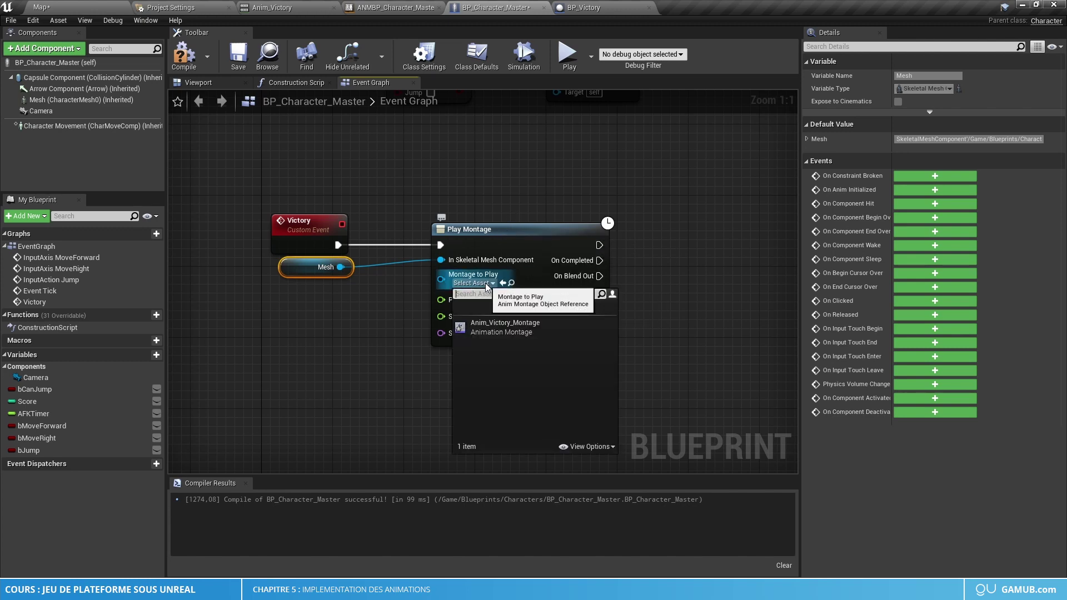
{"action": "left_click", "coordinate": [503, 329]}
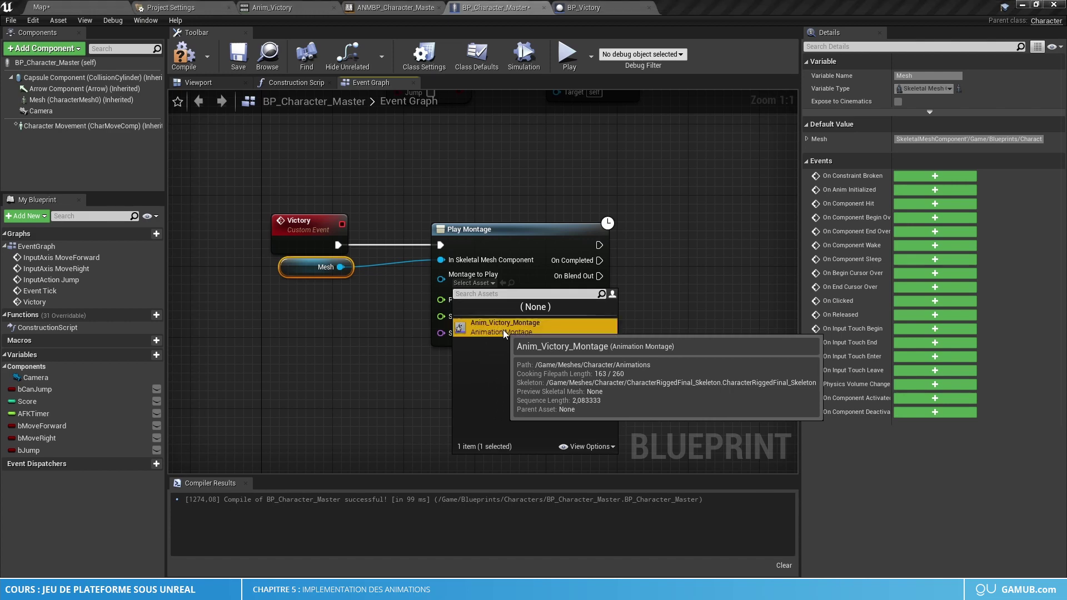
{"action": "left_click", "coordinate": [184, 54]}
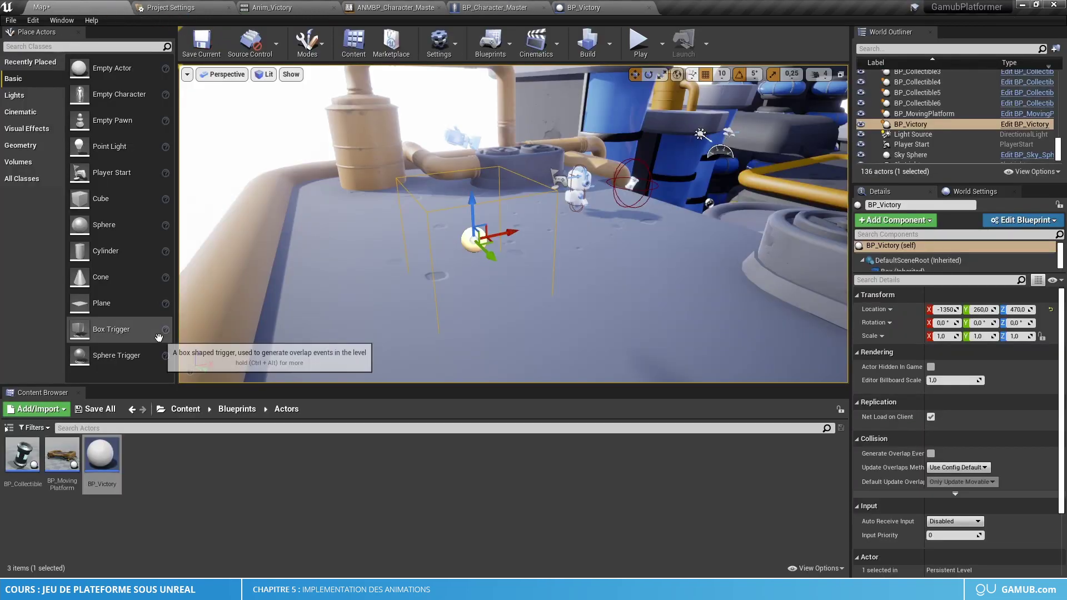
Save Anim_Victory_Montage and the Map level, and briefly play-test the level
{"action": "left_click", "coordinate": [95, 409]}
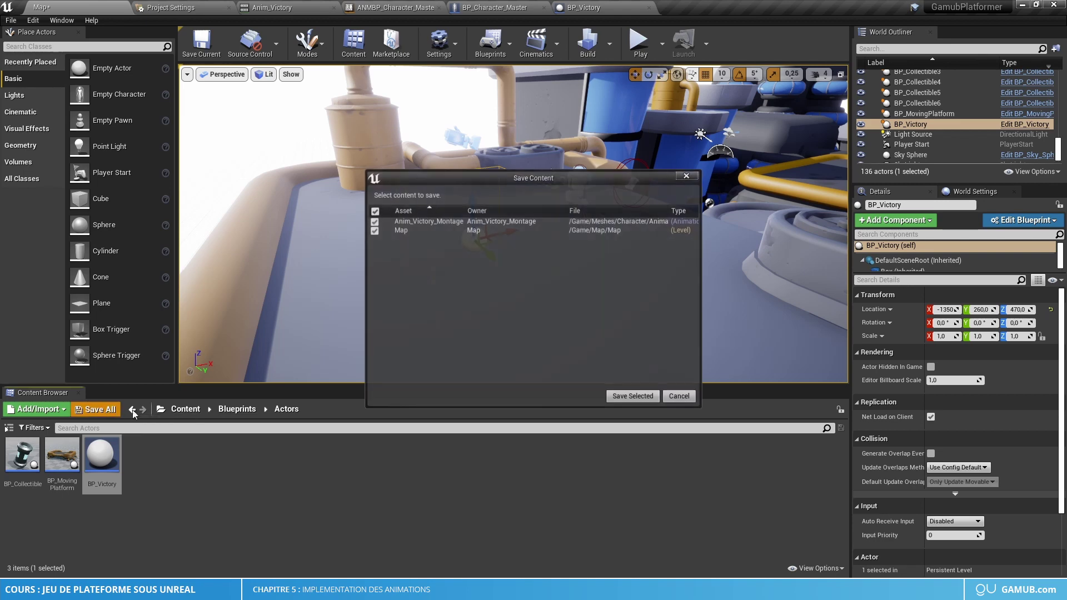
{"action": "left_click", "coordinate": [638, 398]}
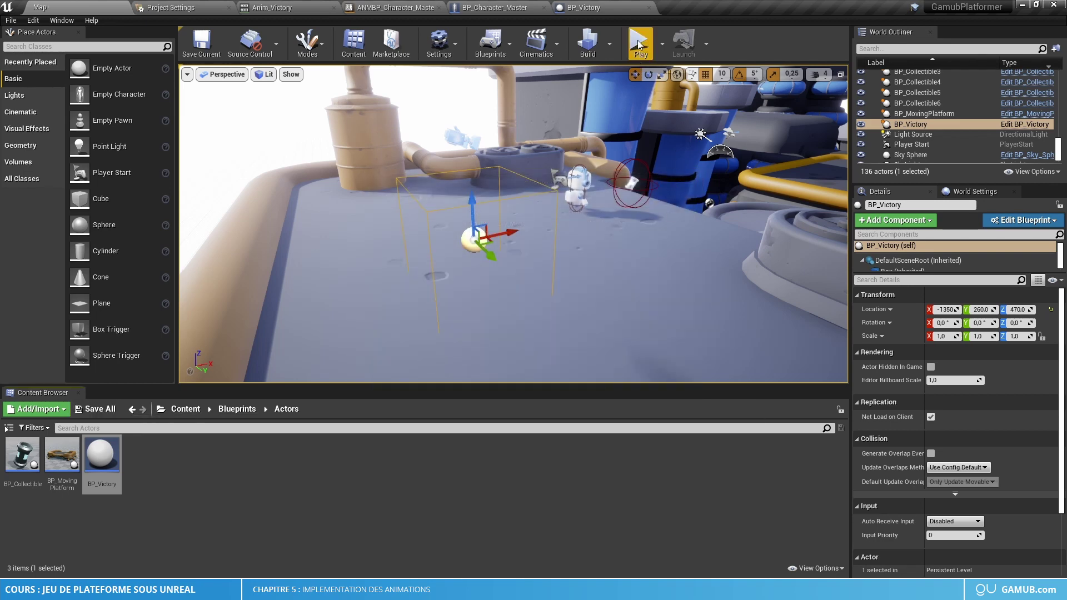
{"action": "left_click", "coordinate": [639, 44]}
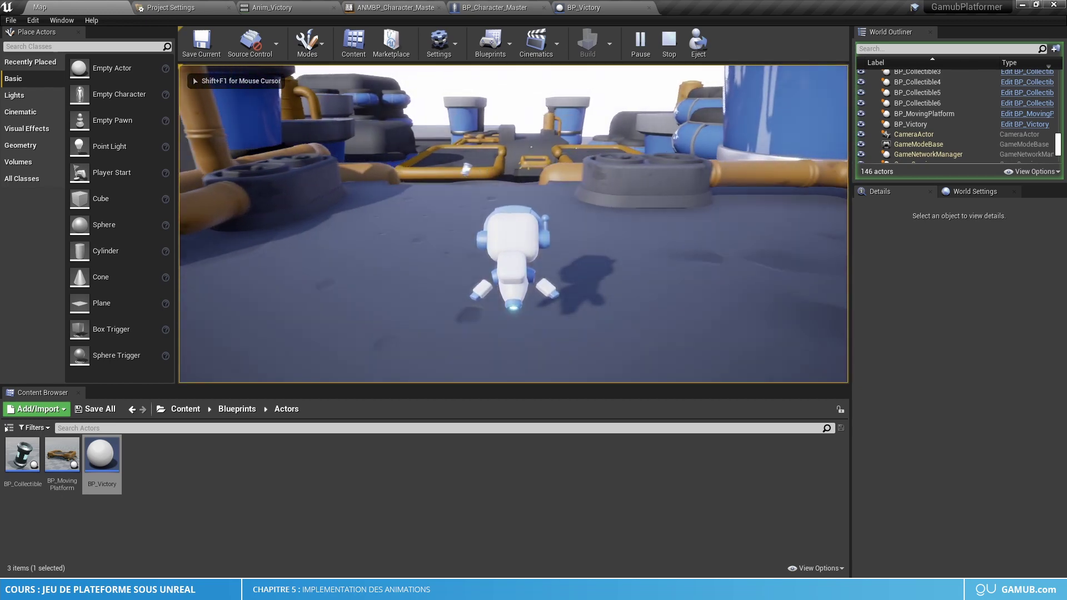
{"action": "key", "text": "Escape"}
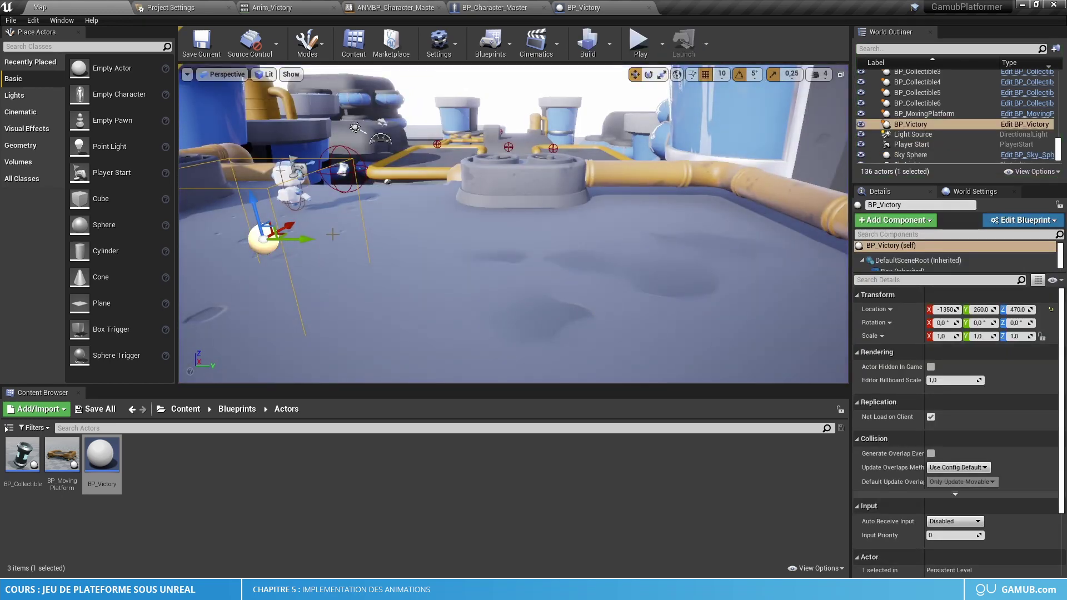
Raise the BP_Victory actor to Z 500 in the level and snap it down to the floor
{"action": "left_click_drag", "start_coordinate": [255, 224], "coordinate": [256, 199]}
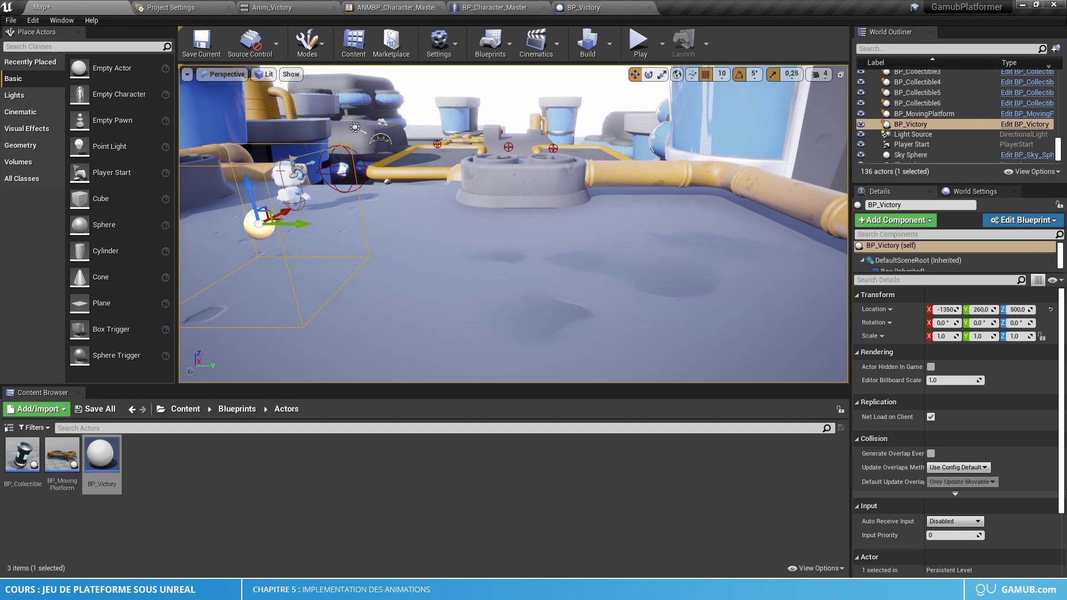
{"action": "left_click_drag", "start_coordinate": [389, 250], "coordinate": [389, 259]}
{"action": "key", "text": "End"}
{"action": "right_click_drag", "start_coordinate": [388, 266], "coordinate": [328, 257]}
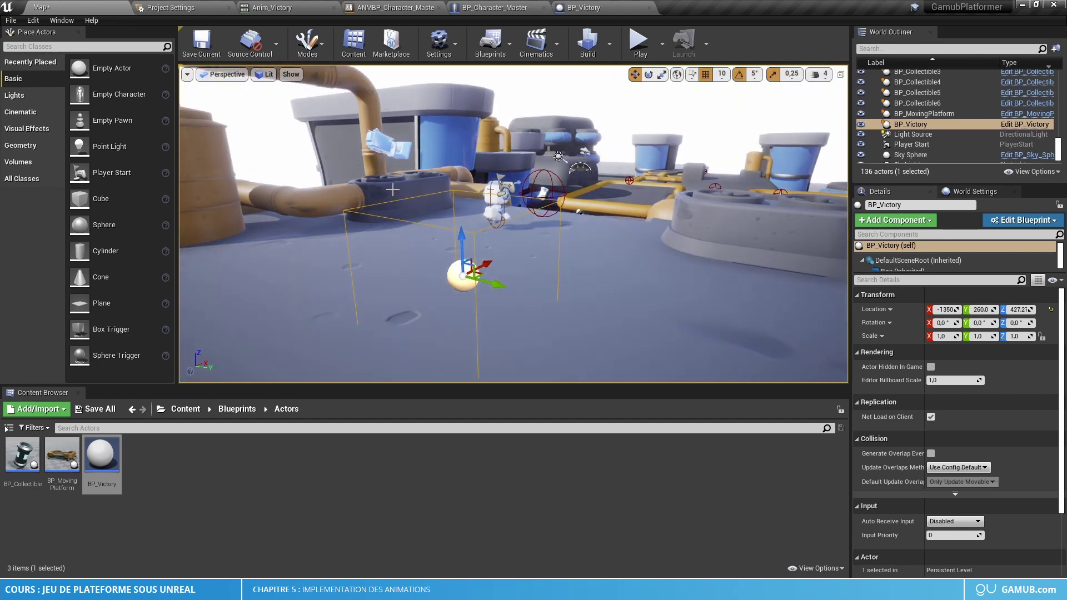
Set the BP_Victory Box component's extent to 256 on X, Y and Z
{"action": "left_click", "coordinate": [604, 8]}
{"action": "key", "text": "f"}
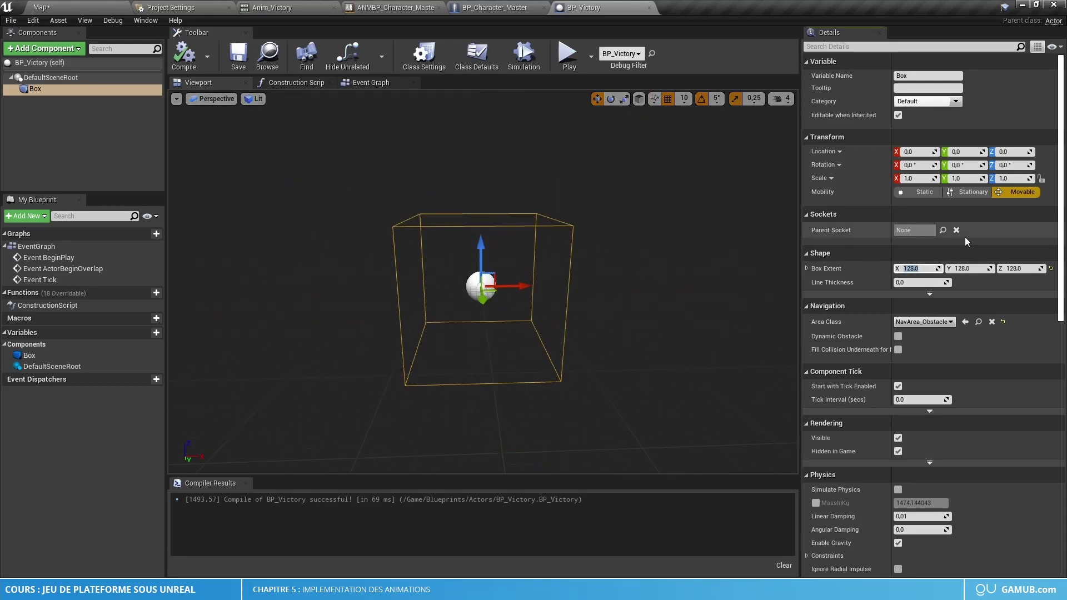
{"action": "type", "text": "256"}
{"action": "key", "text": "Tab"}
{"action": "type", "text": "256"}
{"action": "key", "text": "Tab"}
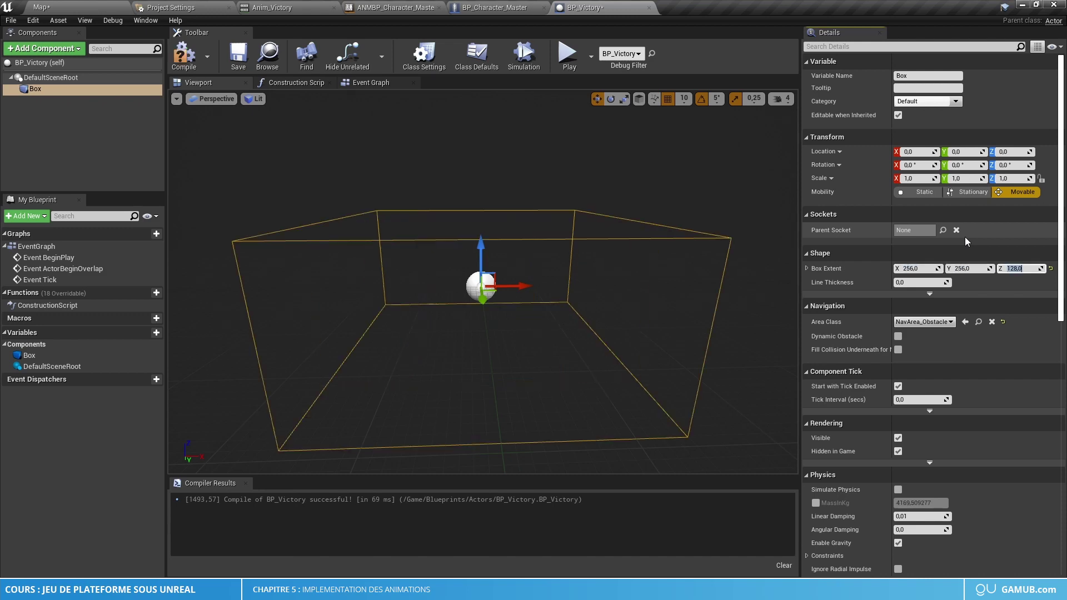
{"action": "type", "text": "256"}
{"action": "key", "text": "Tab"}
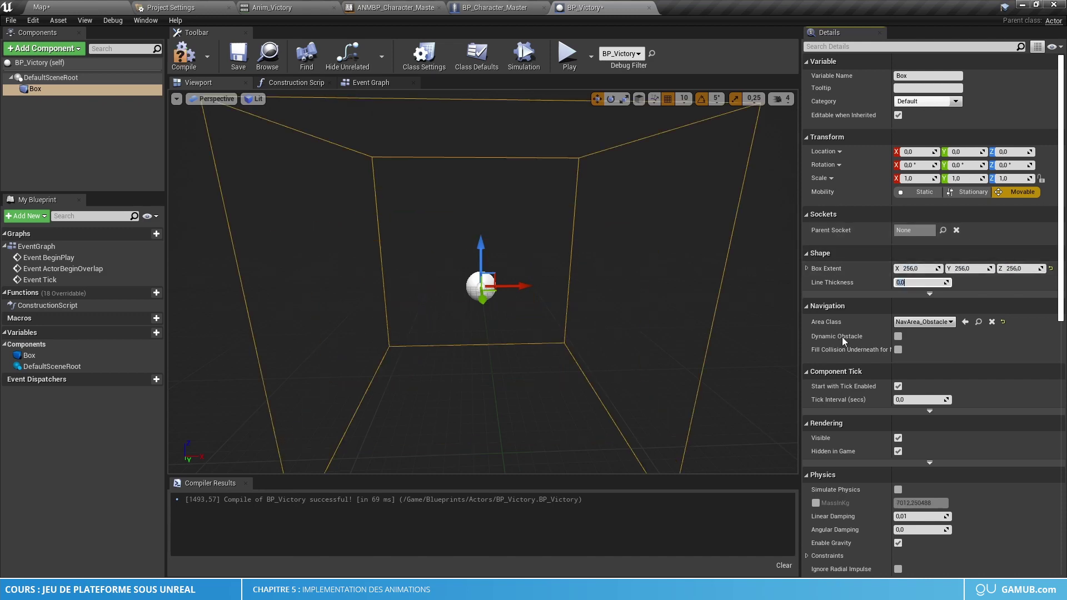
Add an On Component Begin Overlap event for the Box component of BP_Victory
{"action": "scroll", "coordinate": [845, 339], "scroll_direction": "down", "scroll_amount": 5}
{"action": "scroll", "coordinate": [961, 364], "scroll_direction": "down", "scroll_amount": 10}
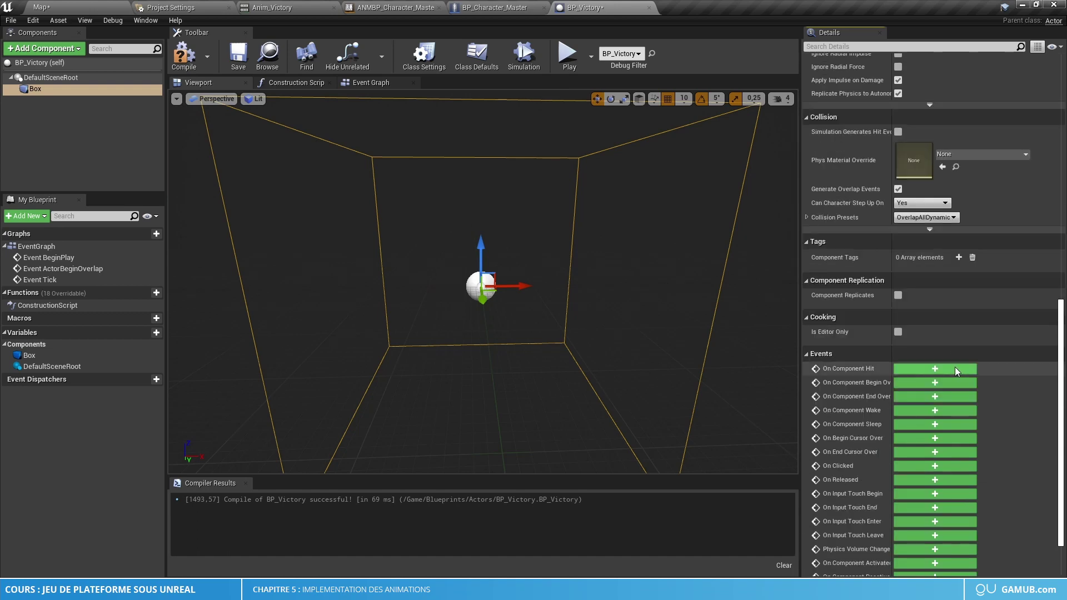
{"action": "scroll", "coordinate": [952, 299], "scroll_direction": "down", "scroll_amount": 2}
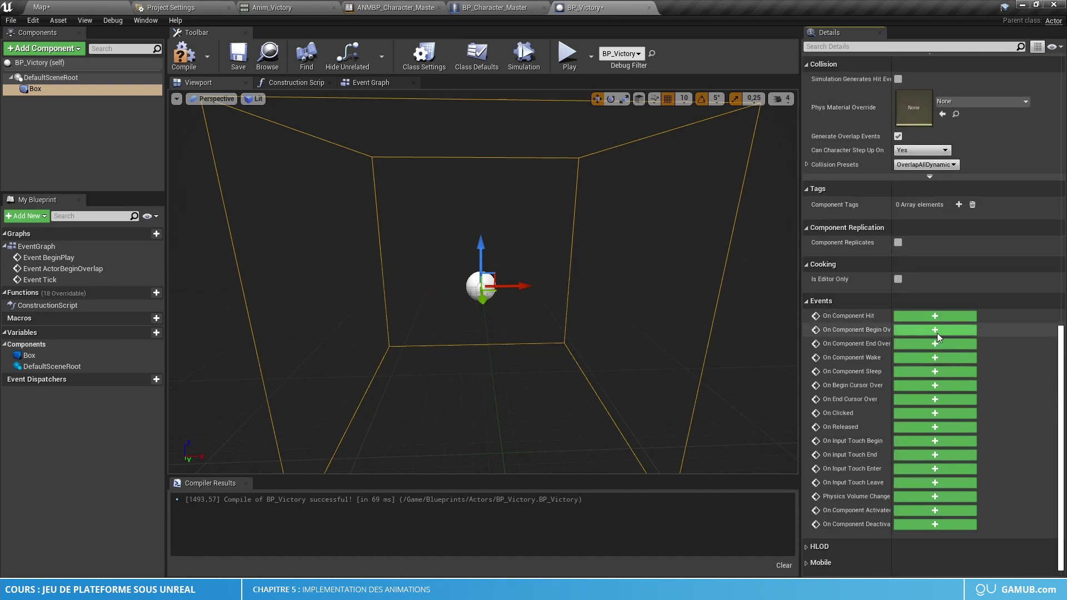
{"action": "left_click", "coordinate": [936, 331]}
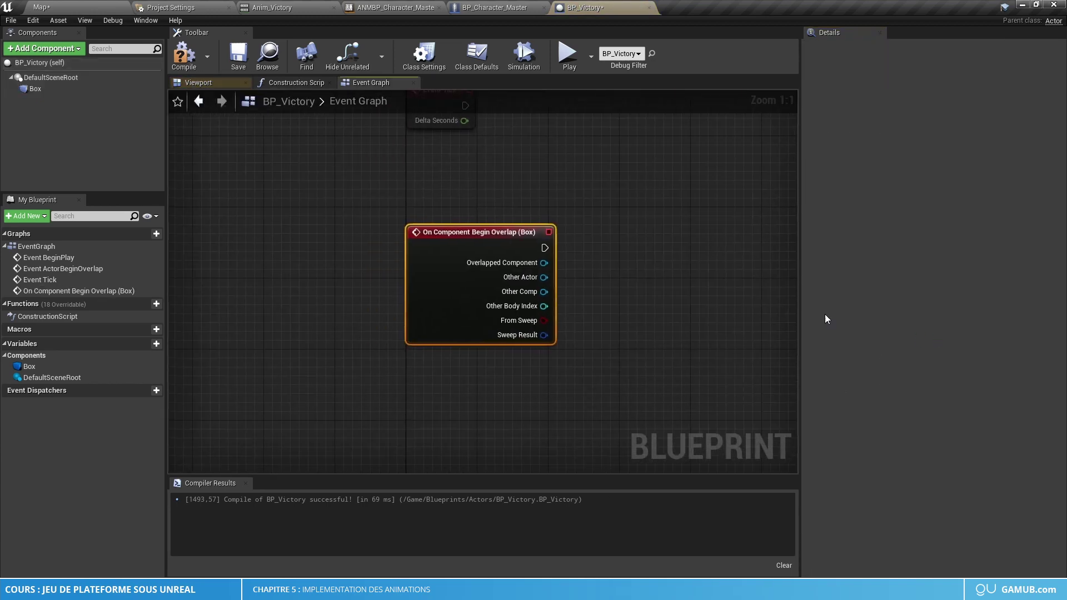
Cast the overlap event's Other Actor to BP_Character_Master and align the cast node beside the event
{"action": "right_click_drag", "start_coordinate": [581, 296], "coordinate": [515, 269]}
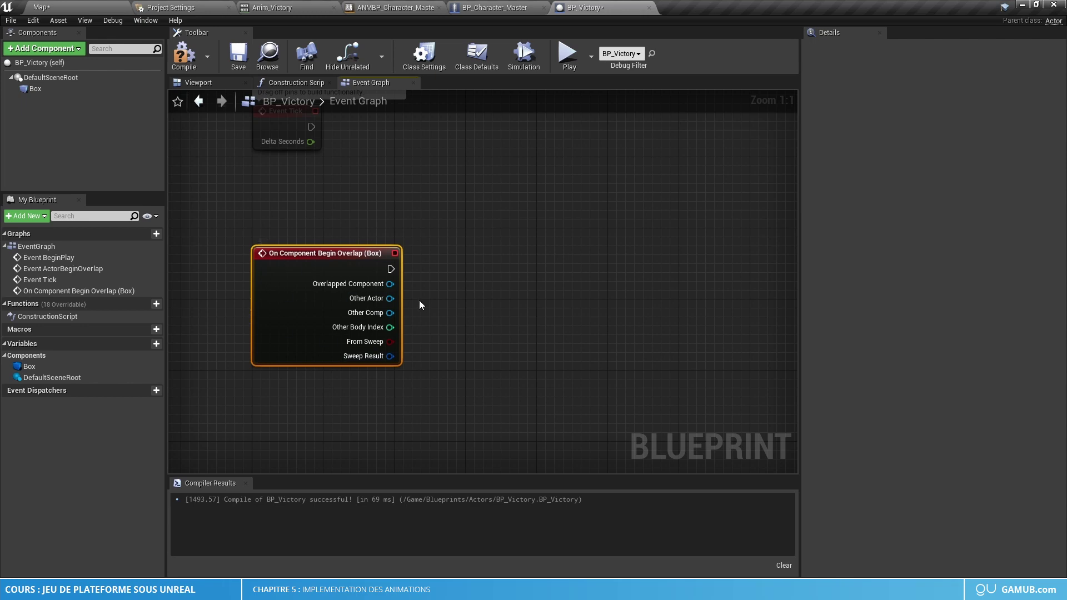
{"action": "left_click_drag", "start_coordinate": [391, 298], "coordinate": [482, 271]}
{"action": "type", "text": "cas"}
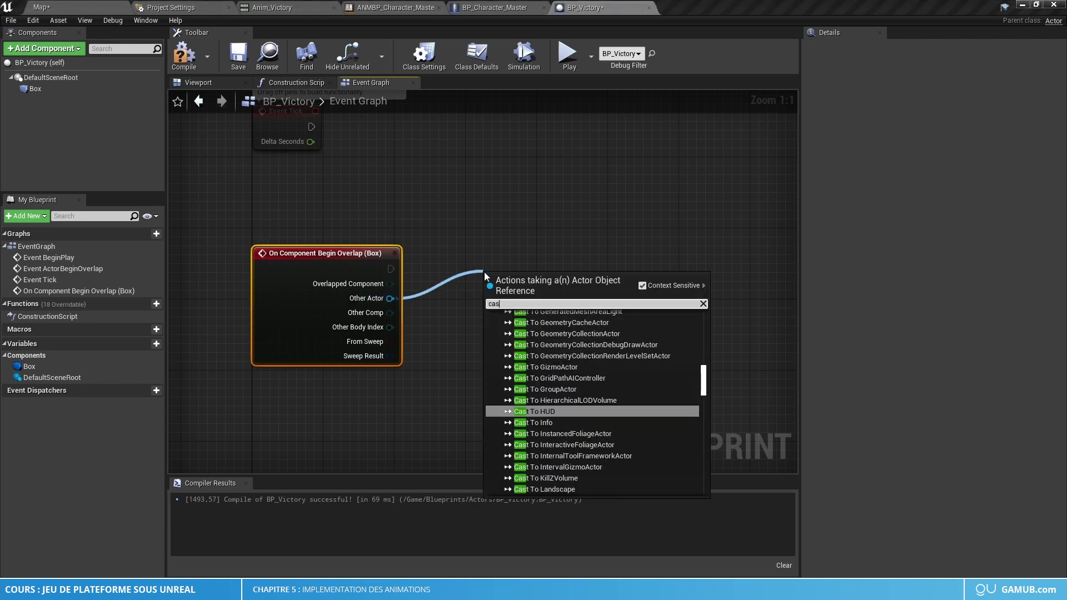
{"action": "type", "text": "t bp mast"}
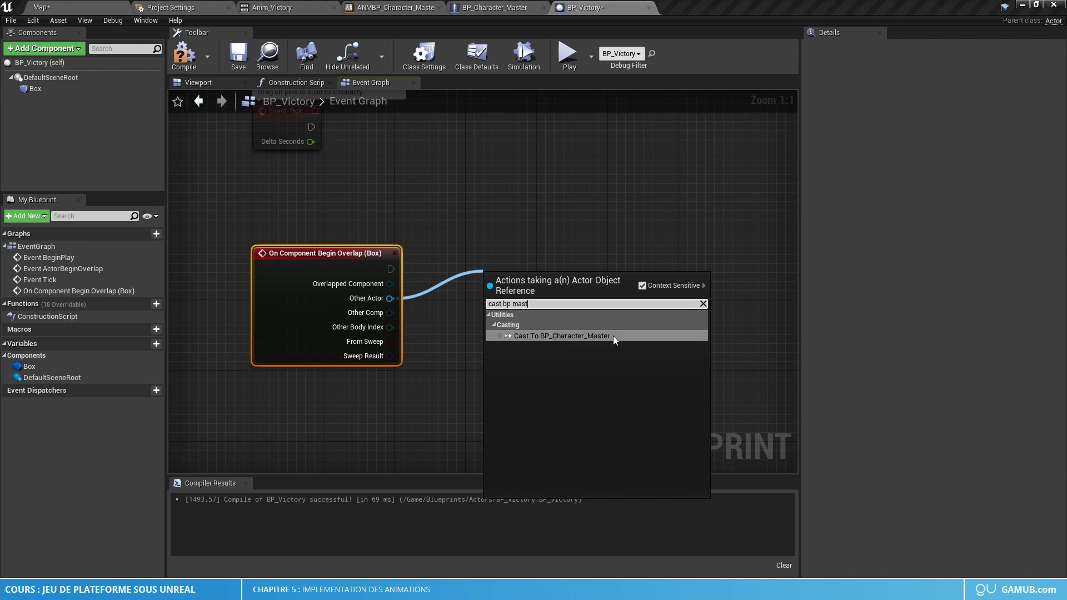
{"action": "left_click", "coordinate": [613, 336]}
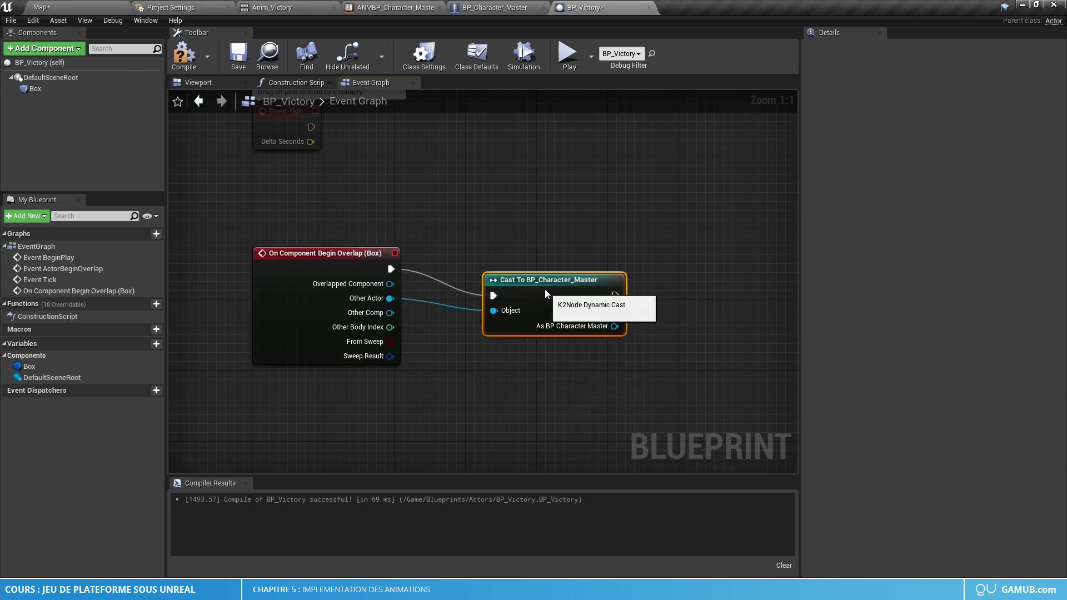
{"action": "left_click_drag", "start_coordinate": [545, 290], "coordinate": [486, 262]}
Call the Victory event on the cast's As BP Character Master output, align the node beside the cast, and compile BP_Victory
{"action": "right_click_drag", "start_coordinate": [630, 268], "coordinate": [498, 272]}
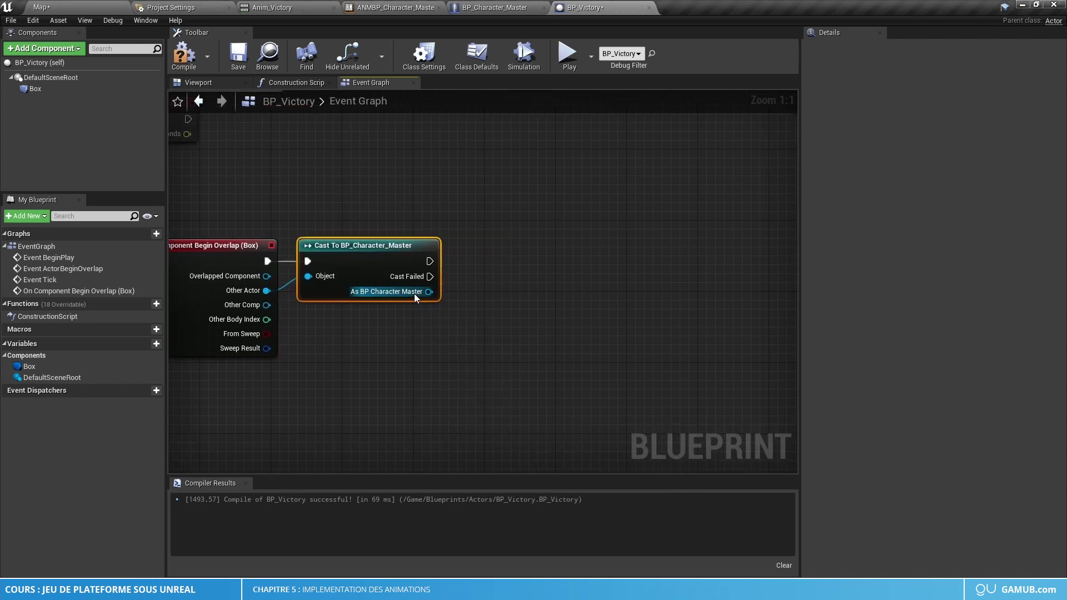
{"action": "left_click_drag", "start_coordinate": [414, 294], "coordinate": [512, 304]}
{"action": "type", "text": "vi"}
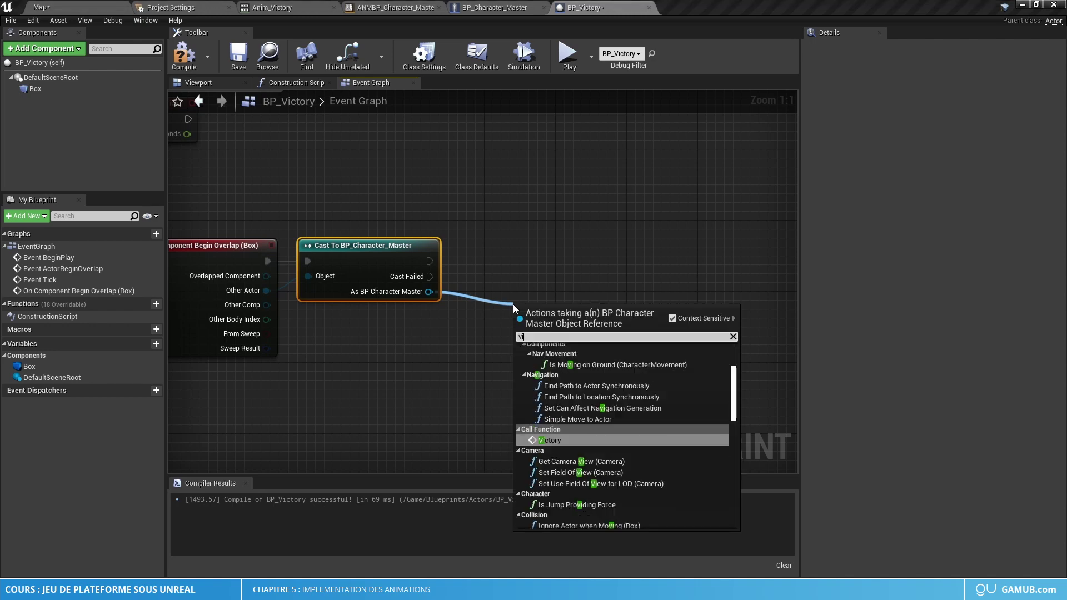
{"action": "type", "text": "ctory"}
{"action": "key", "text": "Return"}
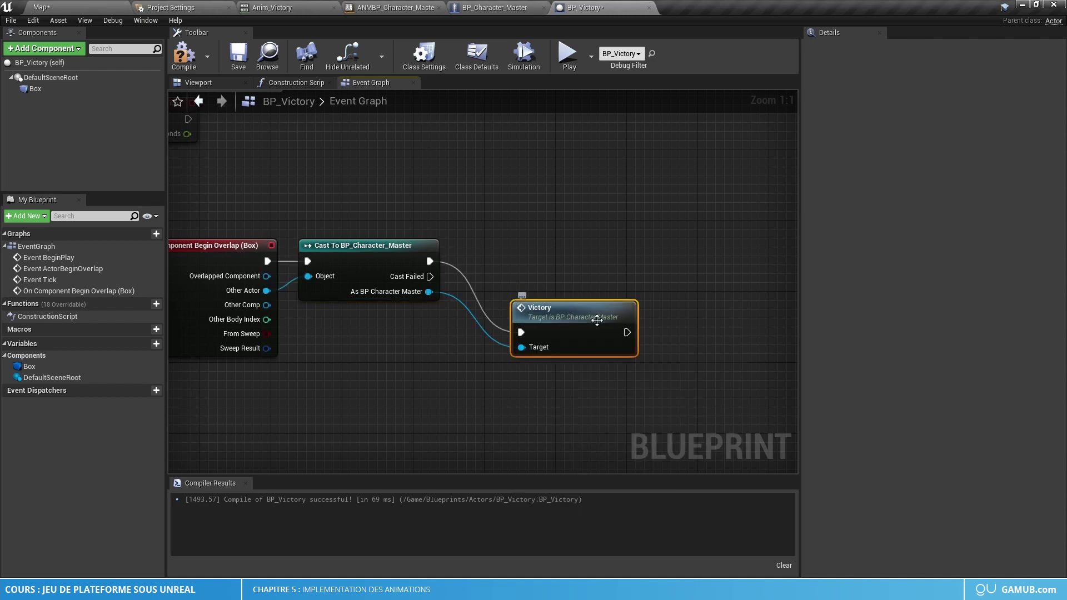
{"action": "left_click_drag", "start_coordinate": [597, 319], "coordinate": [552, 248]}
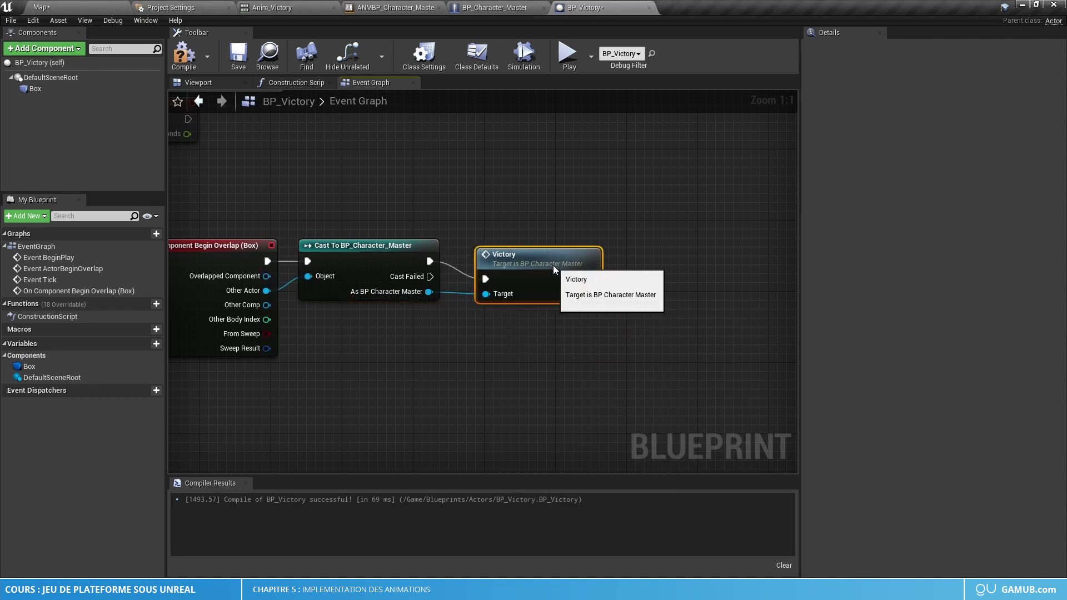
{"action": "left_click", "coordinate": [179, 67]}
{"action": "scroll", "coordinate": [558, 258], "scroll_direction": "down", "scroll_amount": 3}
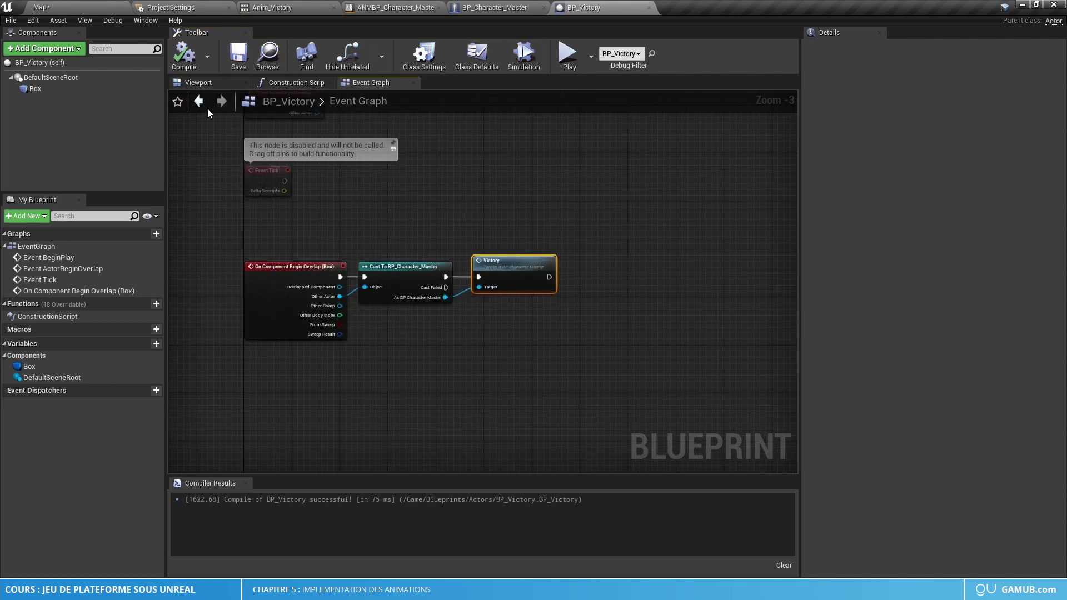
Turn off Hidden in Game for the Box component of BP_Victory
{"action": "left_click", "coordinate": [198, 82]}
{"action": "left_click", "coordinate": [35, 89]}
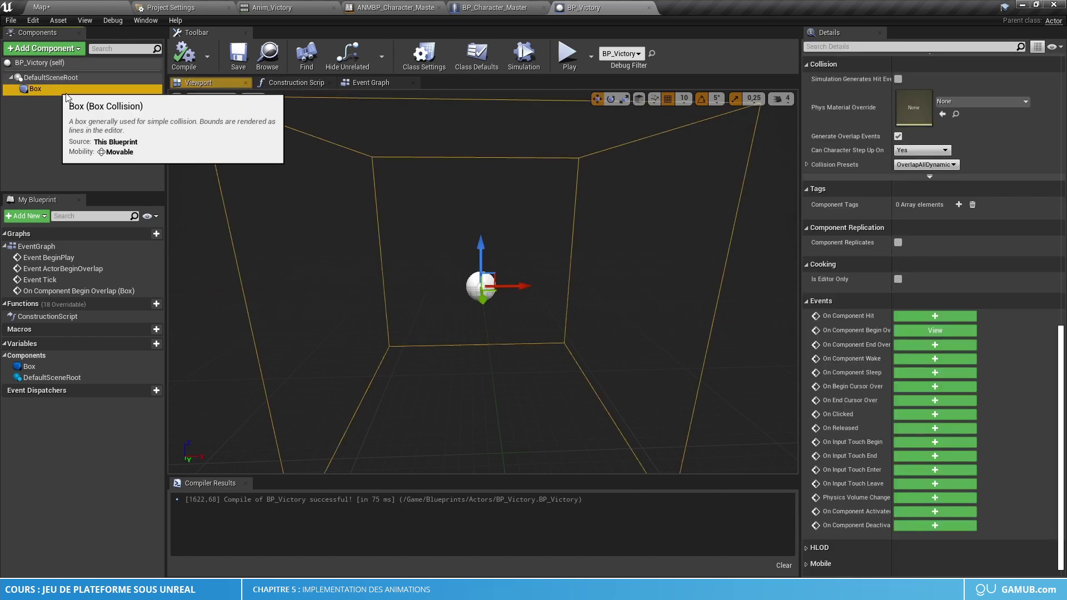
{"action": "scroll", "coordinate": [977, 325], "scroll_direction": "up", "scroll_amount": 5}
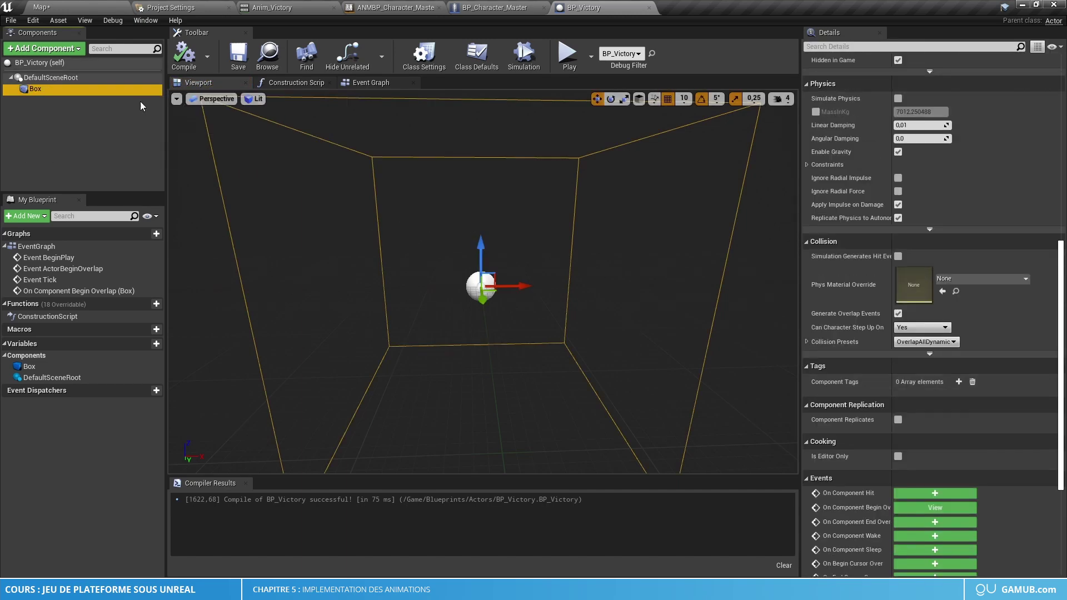
{"action": "scroll", "coordinate": [953, 348], "scroll_direction": "up", "scroll_amount": 3}
{"action": "scroll", "coordinate": [963, 334], "scroll_direction": "up", "scroll_amount": 3}
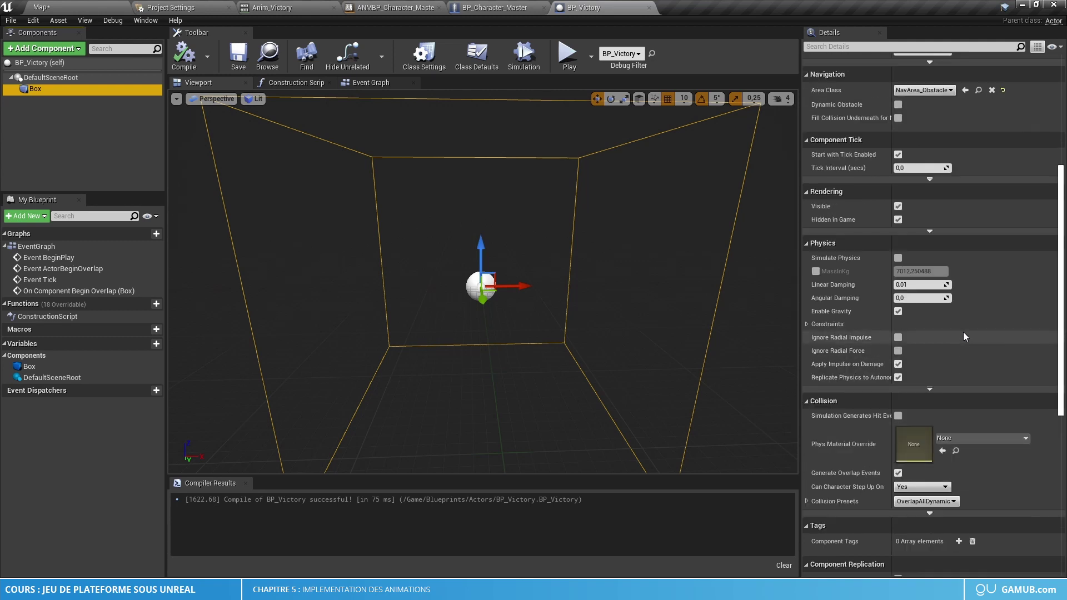
{"action": "left_click", "coordinate": [900, 219]}
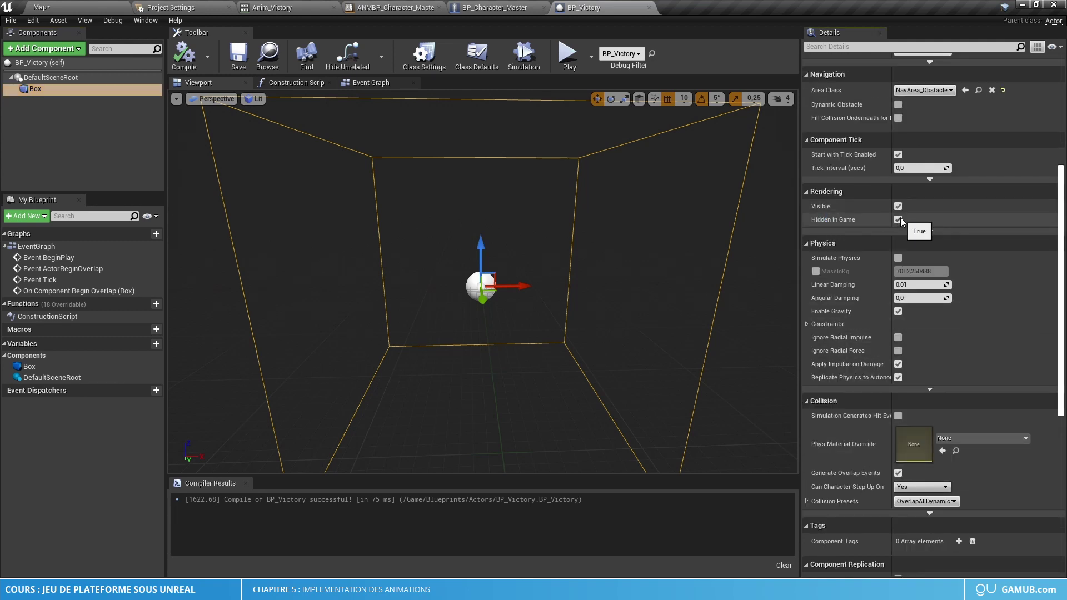
Play-test the level, moving the robot sideways in and out of the victory box, and end the preview
{"action": "left_click", "coordinate": [574, 56]}
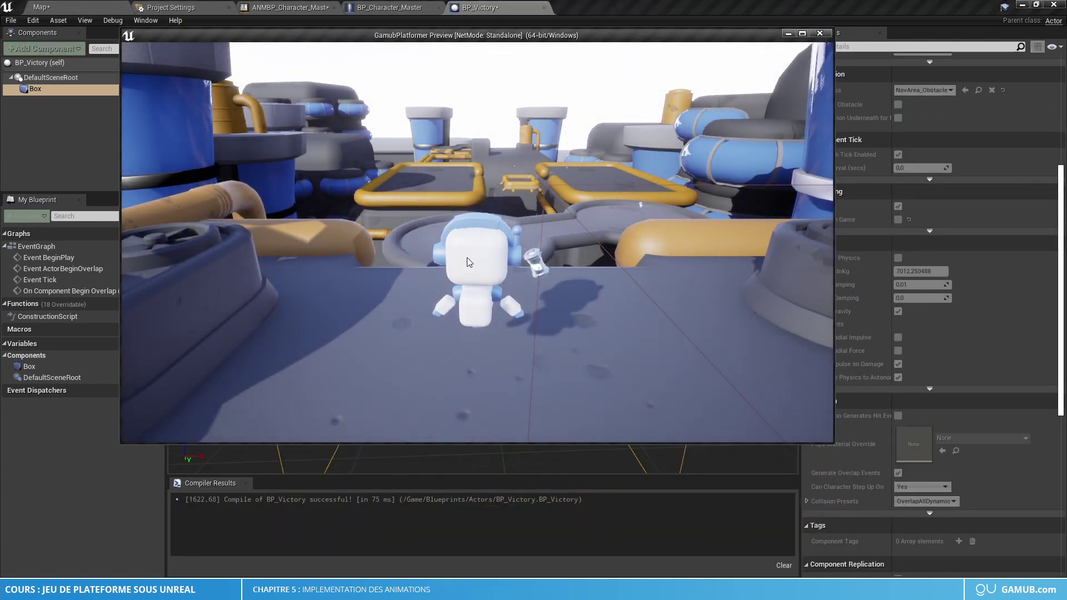
{"action": "left_click", "coordinate": [467, 258]}
{"action": "key", "text": "s"}
{"action": "key", "text": "q"}
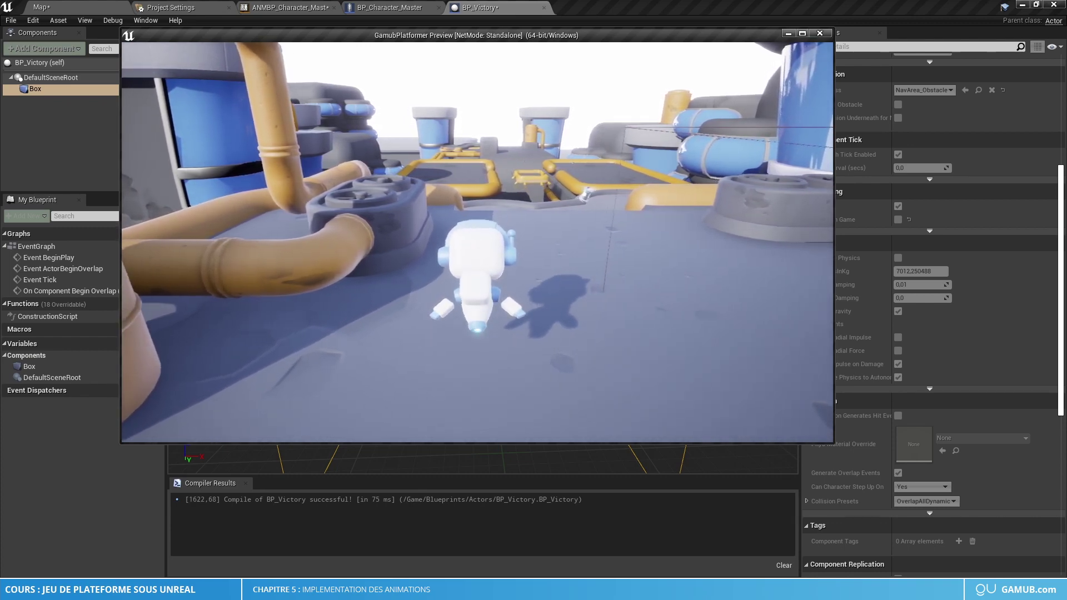
{"action": "key", "text": "q"}
{"action": "key", "text": "d"}
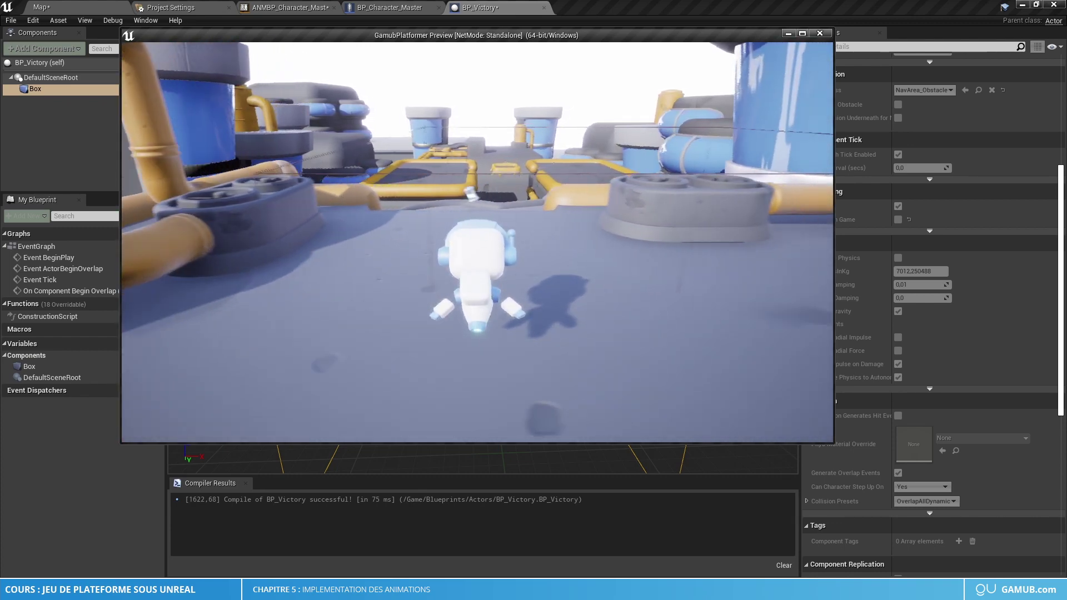
{"action": "key", "text": "q"}
{"action": "key", "text": "d"}
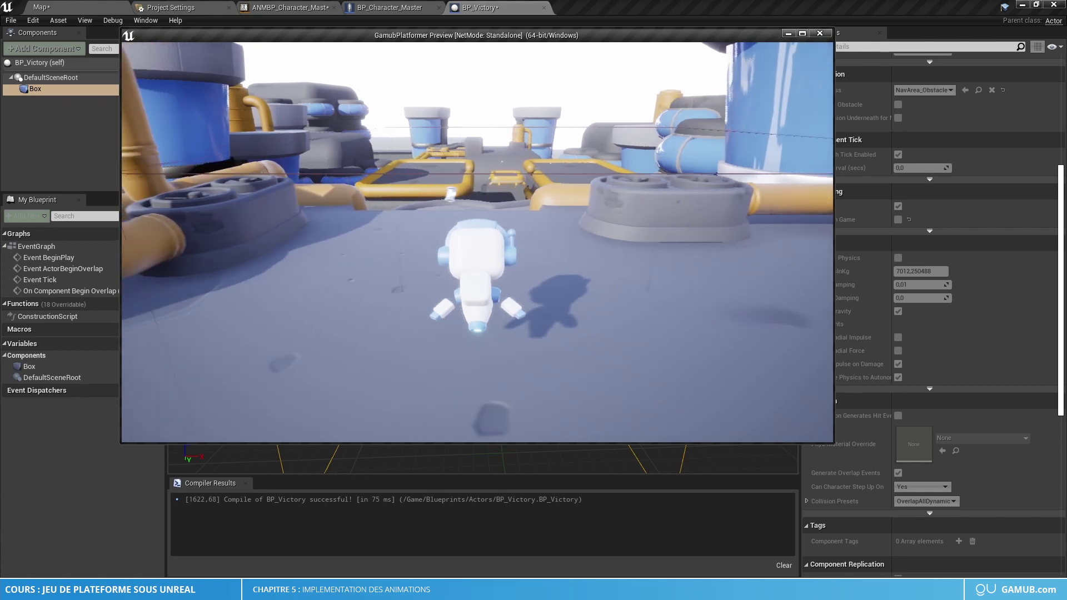
{"action": "key", "text": "q"}
{"action": "key", "text": "d"}
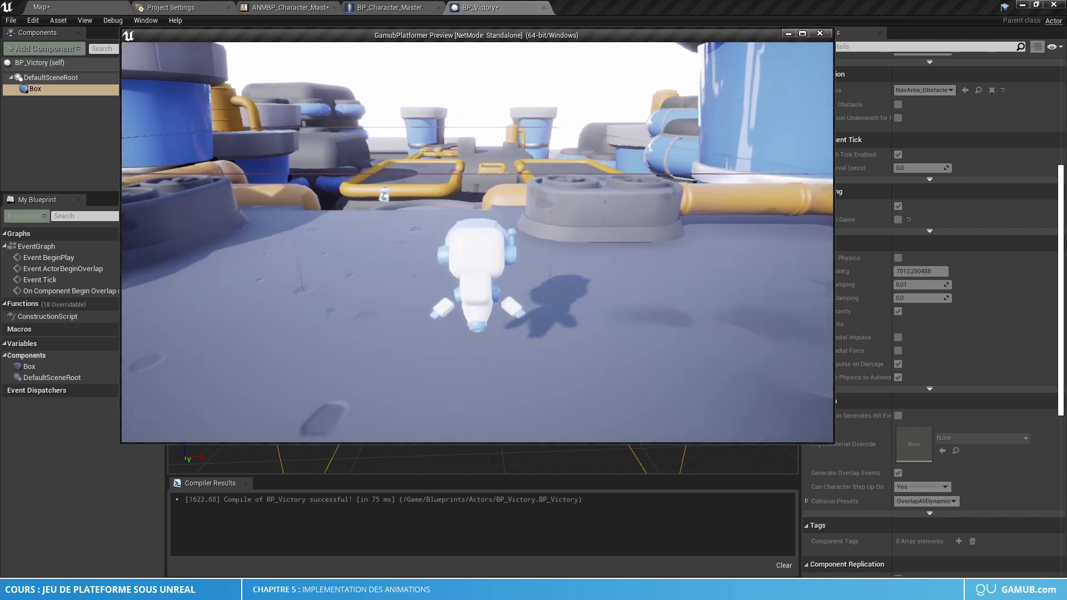
{"action": "key", "text": "Escape"}
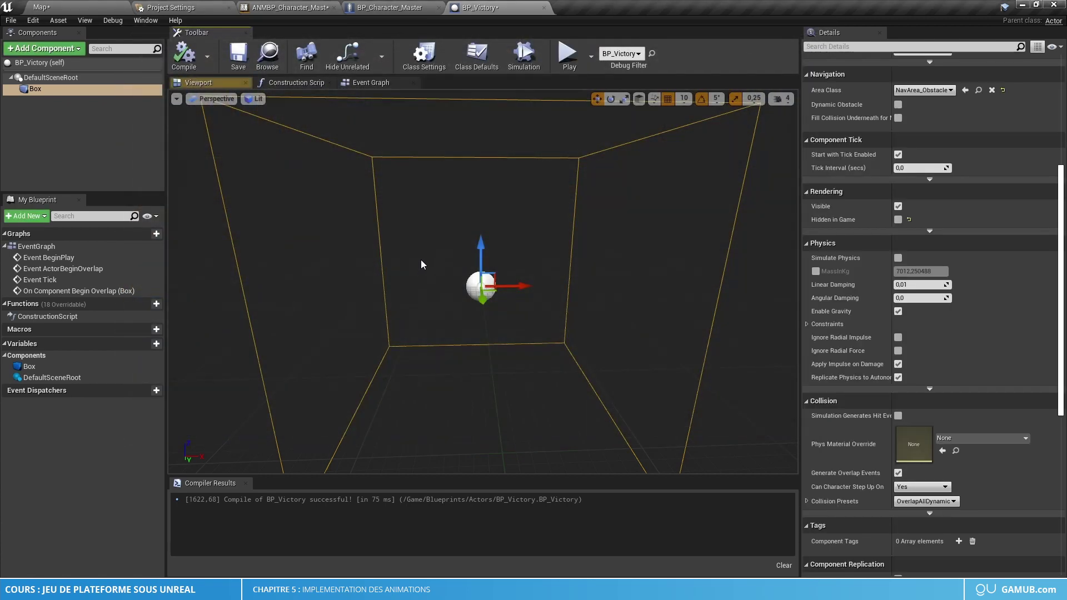
Insert a Slot 'DefaultSlot' node between Locomotion and Output Pose in ANMBP_Character_Master's AnimGraph, wire it to Output Pose, compile and save
{"action": "left_click", "coordinate": [295, 8]}
{"action": "left_click_drag", "start_coordinate": [484, 309], "coordinate": [447, 321]}
{"action": "type", "text": "slot"}
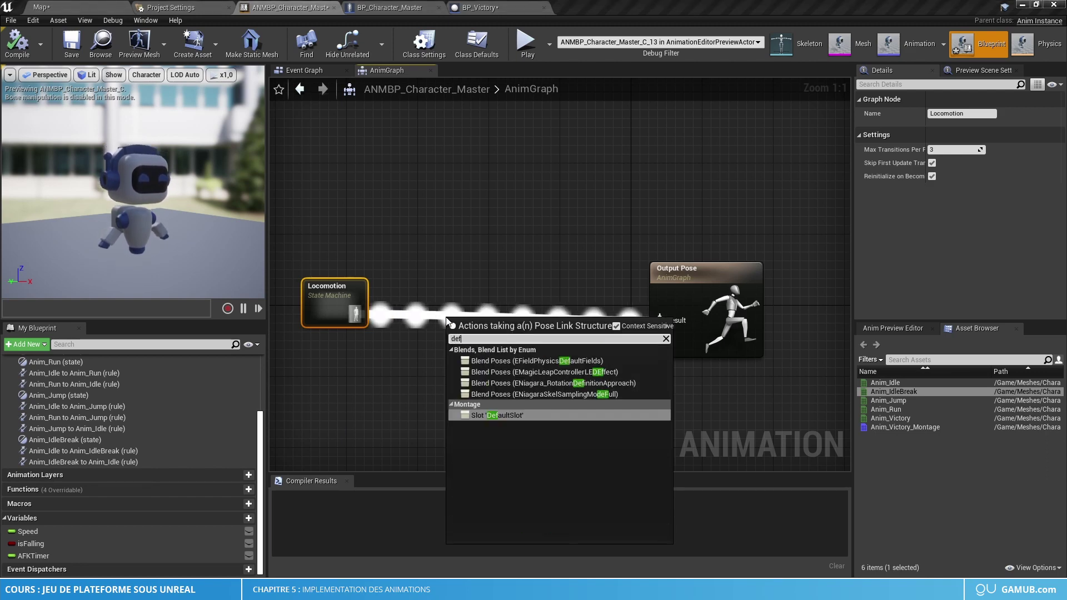
{"action": "key", "text": "Return"}
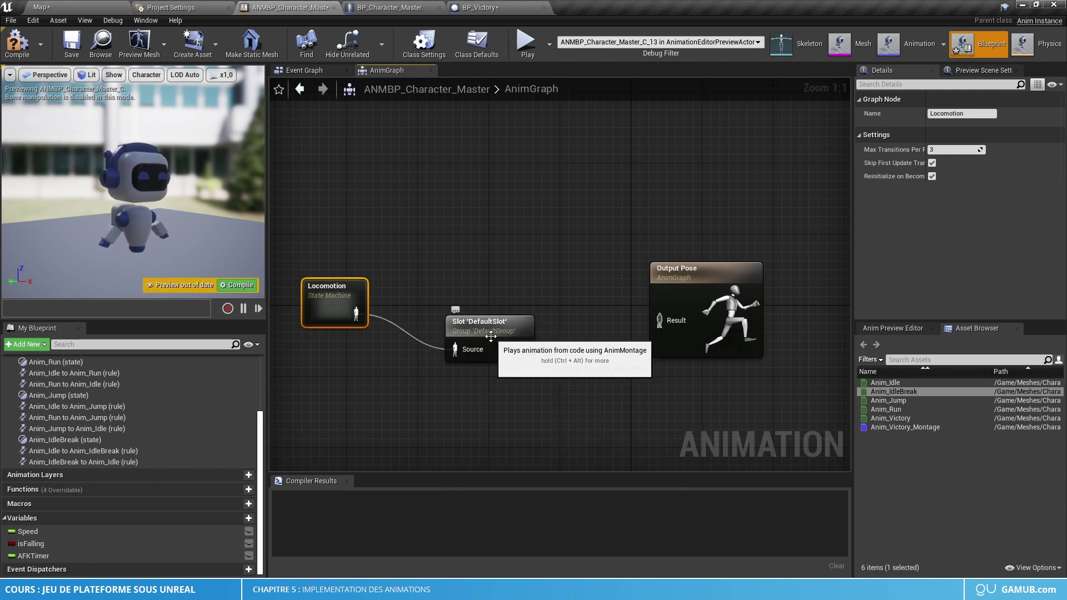
{"action": "left_click_drag", "start_coordinate": [492, 337], "coordinate": [661, 321]}
{"action": "left_click", "coordinate": [17, 43]}
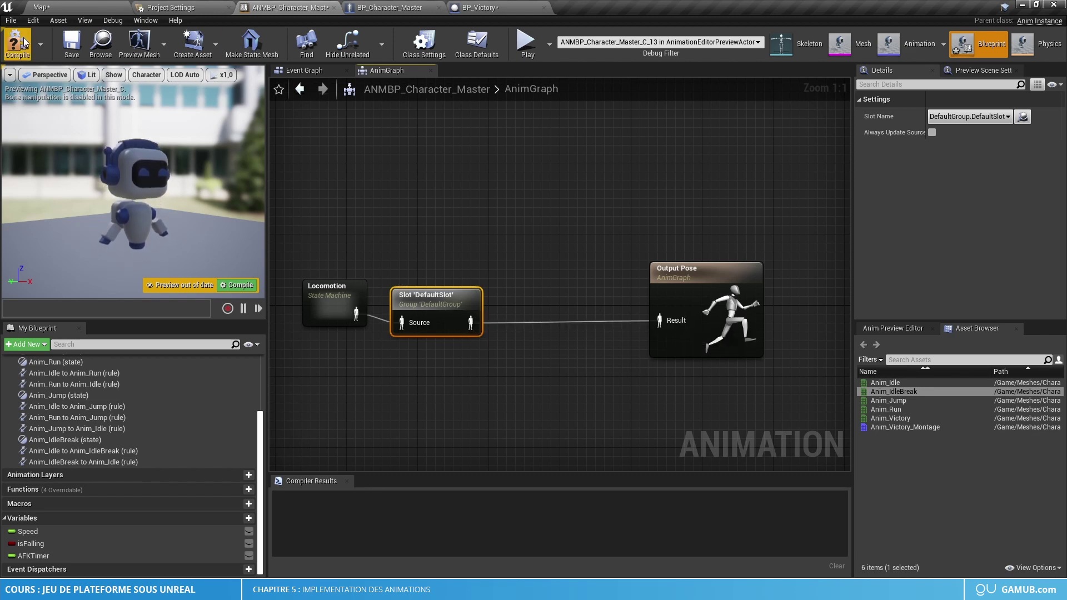
{"action": "left_click", "coordinate": [71, 44]}
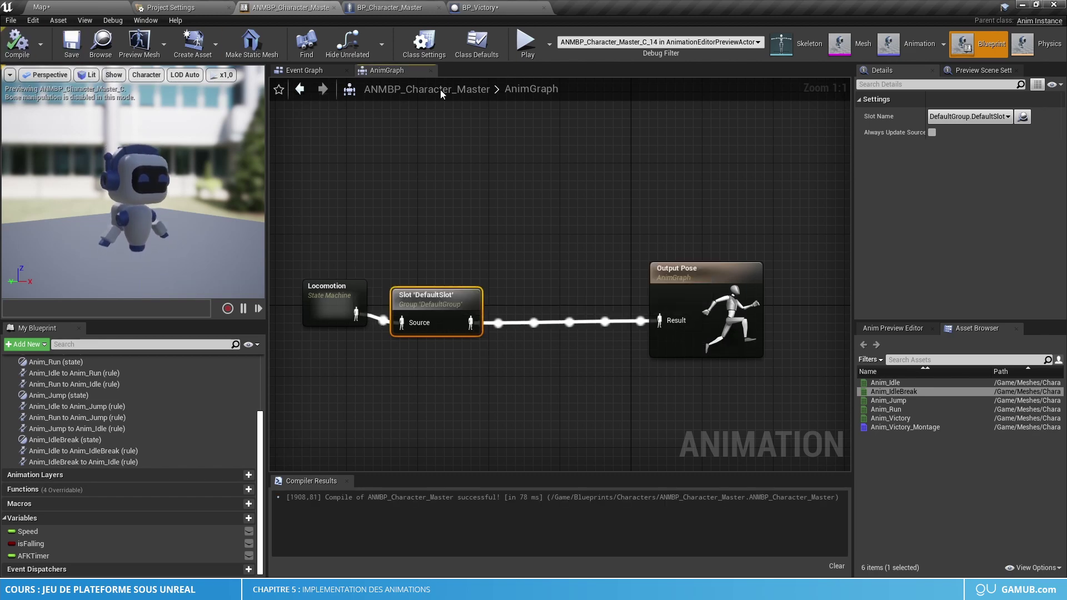
Review the Play Montage node in BP_Character_Master and compare Anim_Victory_Montage's Default section and slot with the AnimGraph's slot node
{"action": "left_click", "coordinate": [419, 10]}
{"action": "left_click_drag", "start_coordinate": [525, 261], "coordinate": [494, 229]}
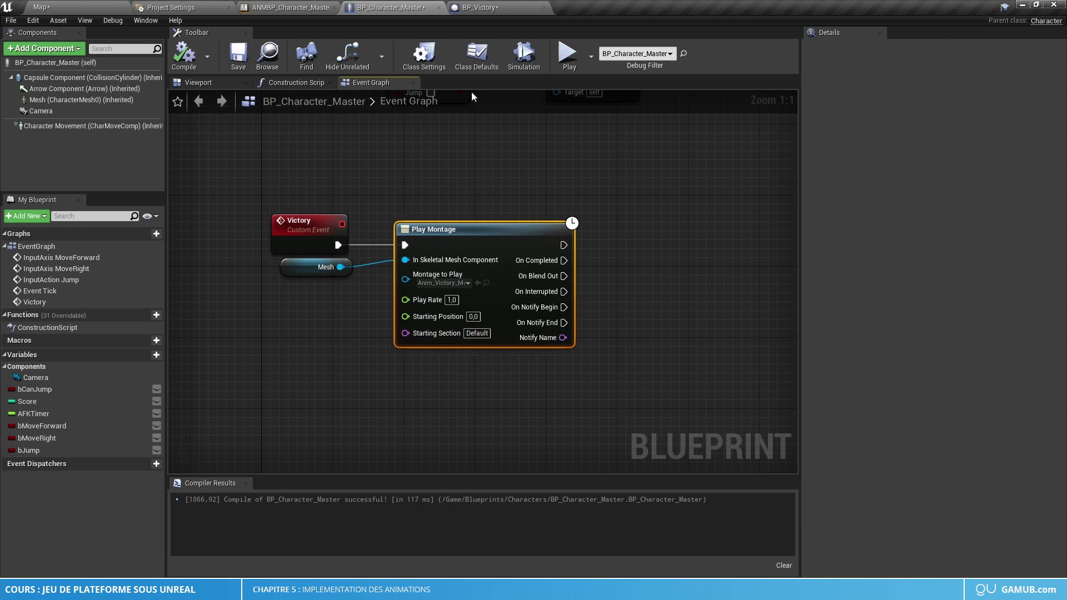
{"action": "left_click", "coordinate": [84, 10]}
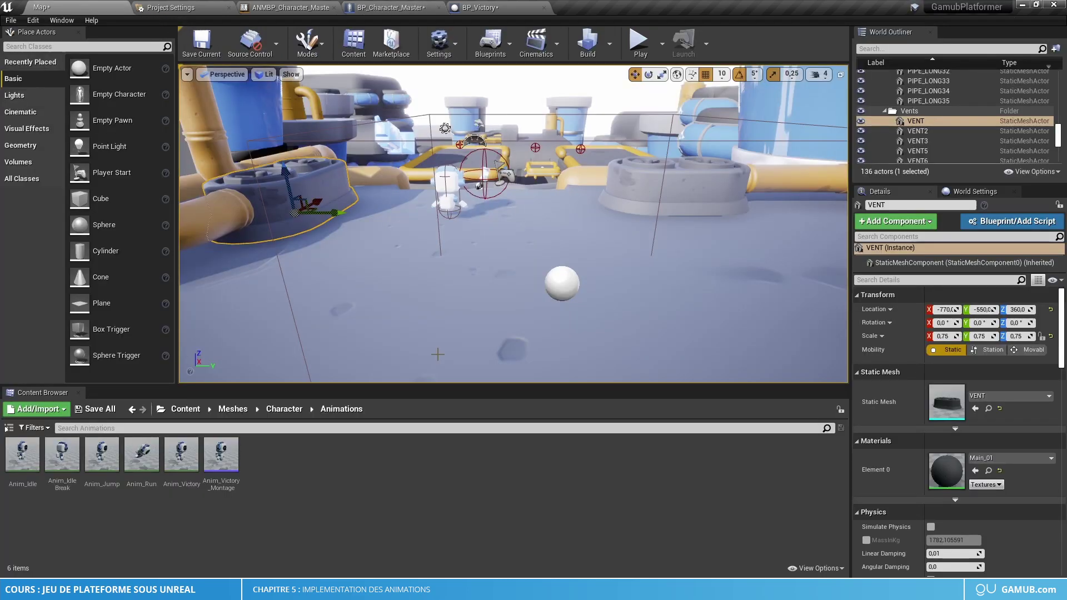
{"action": "double_click", "coordinate": [222, 456]}
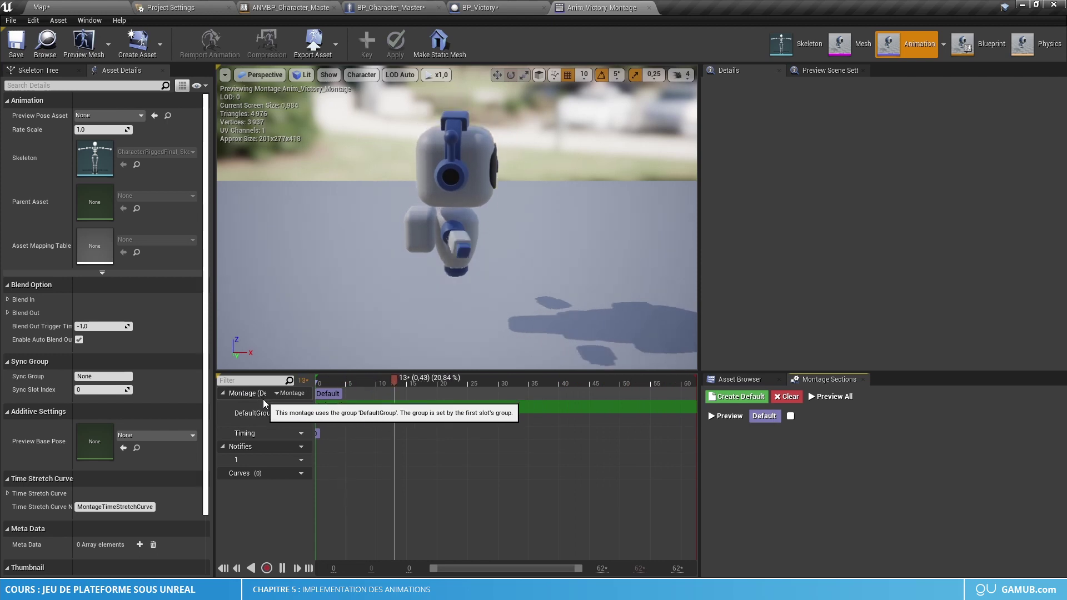
{"action": "left_click", "coordinate": [332, 396]}
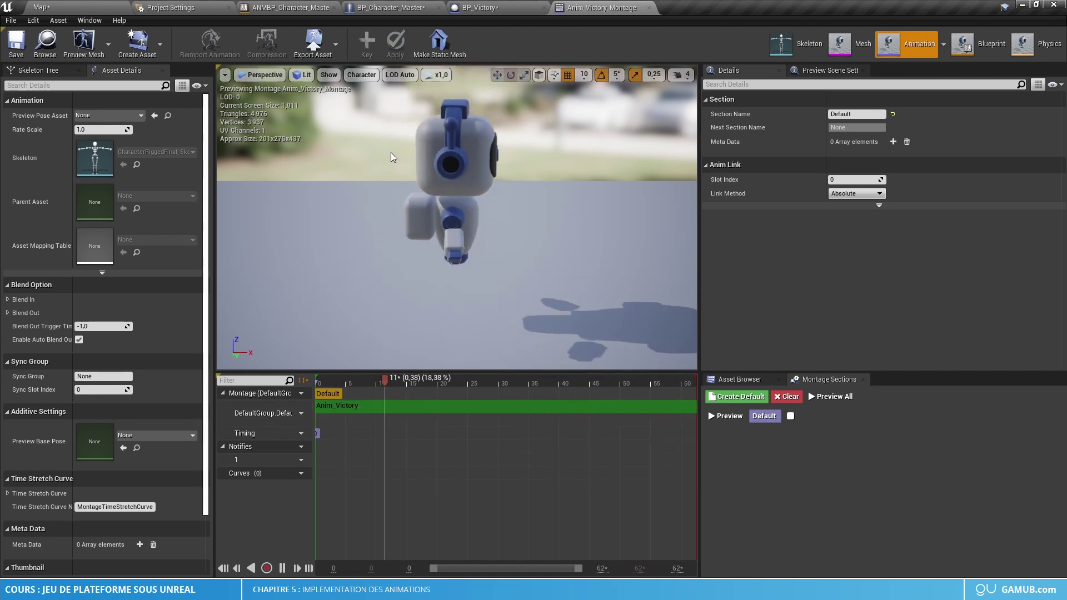
{"action": "left_click", "coordinate": [288, 9]}
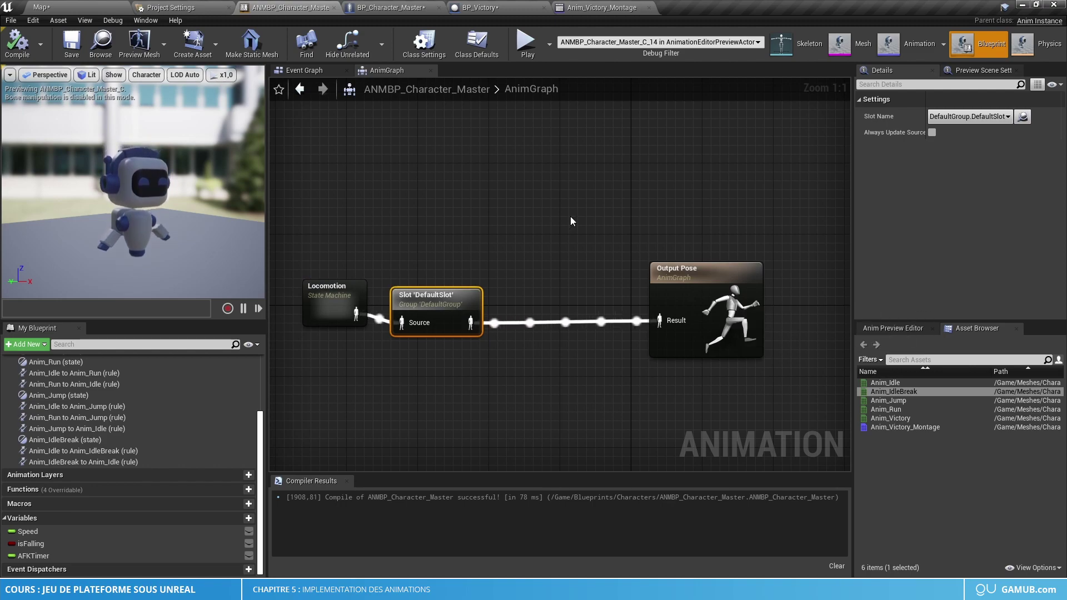
Play-test the level from the map, moving the robot sideways into the victory box, and end the preview
{"action": "left_click", "coordinate": [89, 7]}
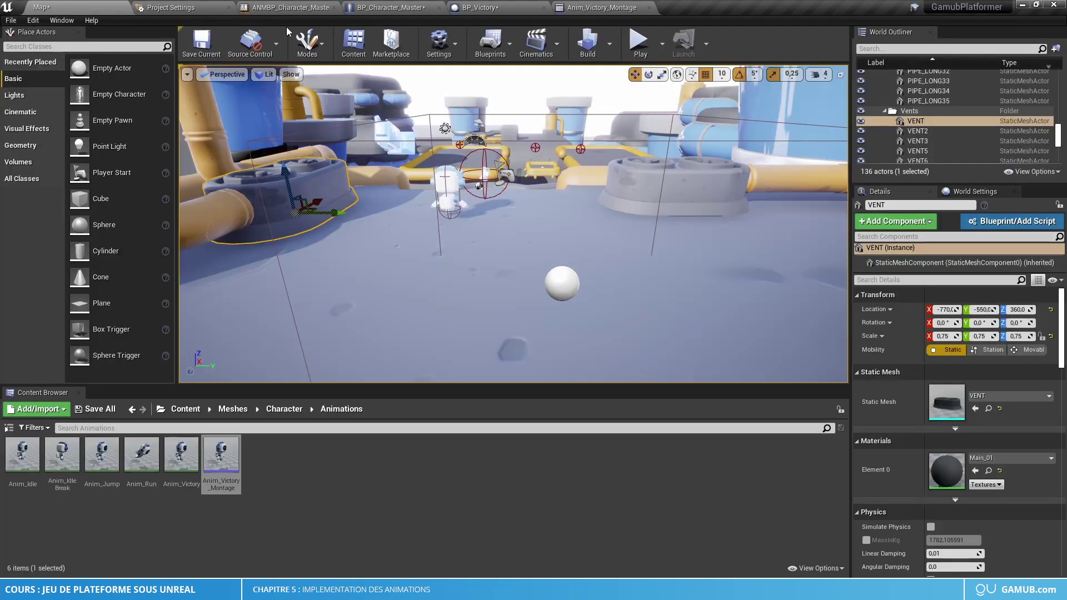
{"action": "left_click", "coordinate": [641, 45]}
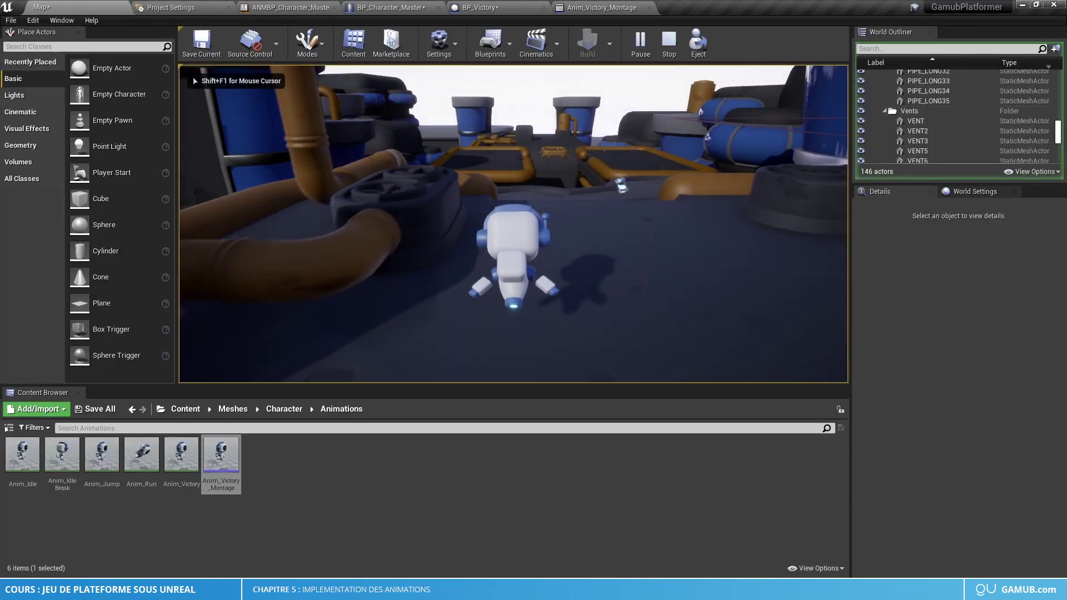
{"action": "key", "text": "d"}
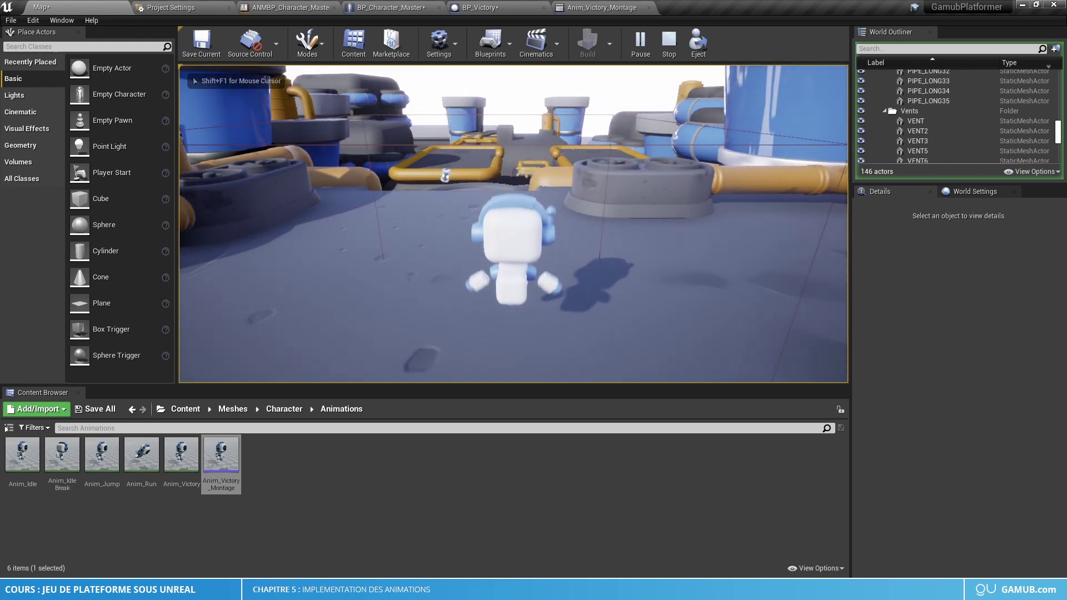
{"action": "key", "text": "q"}
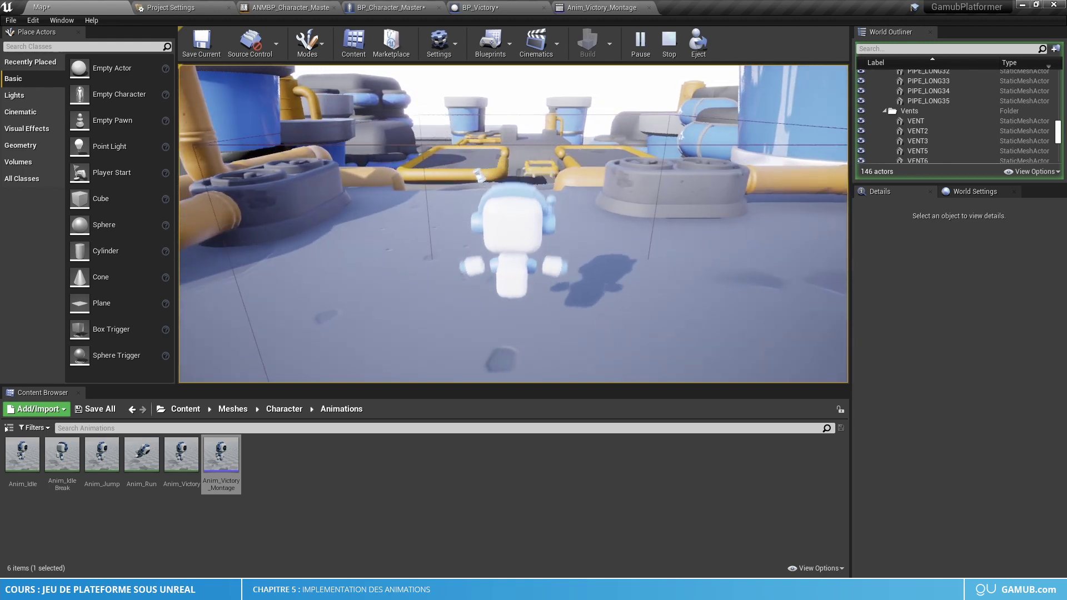
{"action": "key", "text": "Escape"}
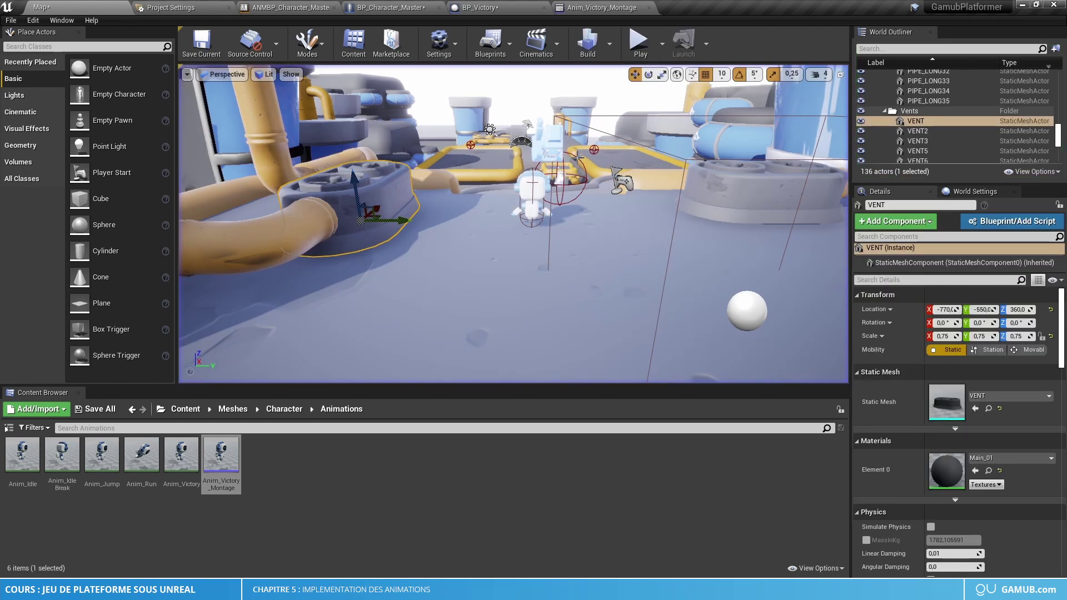
In BP_Character_Master's Event Graph, add a Stop Movement Immediately (CharacterMovement) node executed right after the Victory event's Play Montage
{"action": "left_click", "coordinate": [390, 7]}
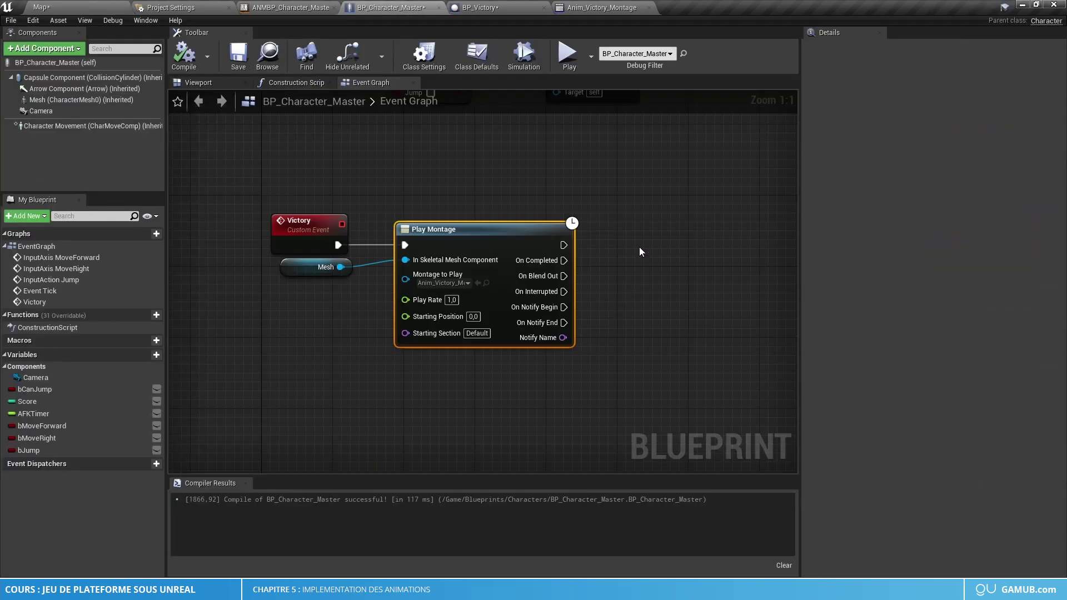
{"action": "left_click_drag", "start_coordinate": [564, 260], "coordinate": [656, 267]}
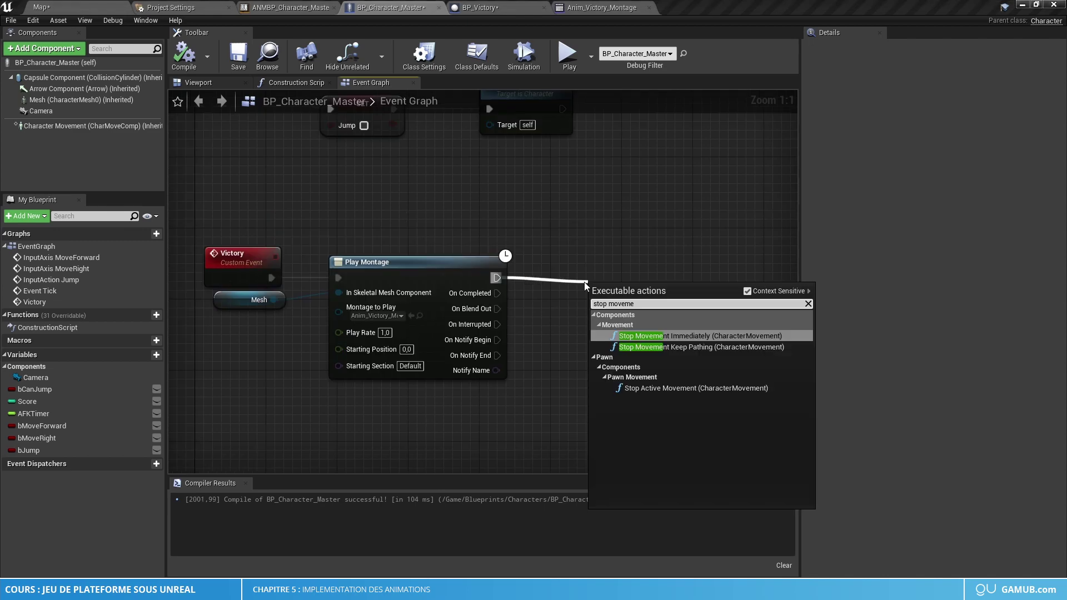
{"action": "key", "text": "Return"}
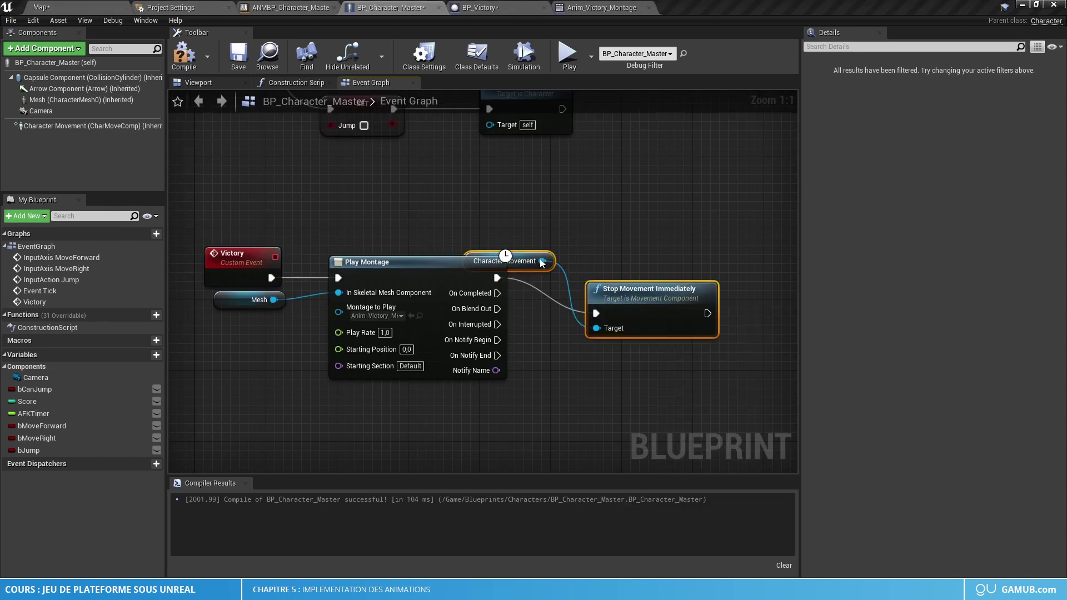
Add a Disable Movement node targeting Character Movement, wire it after Stop Movement Immediately, and test it in a short preview
{"action": "left_click_drag", "start_coordinate": [542, 261], "coordinate": [747, 272]}
{"action": "type", "text": "disable"}
{"action": "key", "text": "Return"}
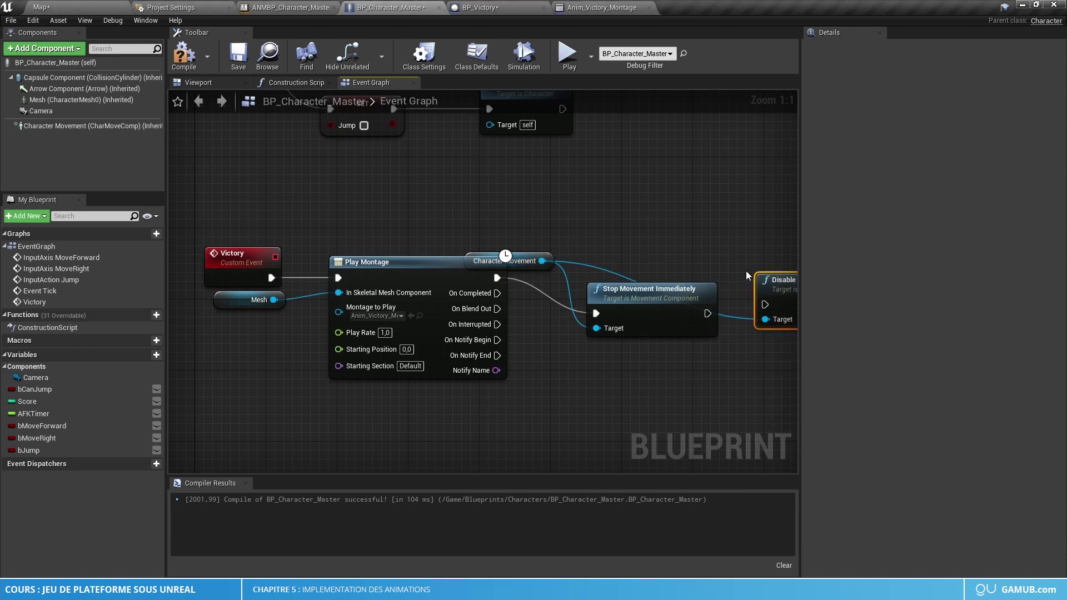
{"action": "right_click_drag", "start_coordinate": [762, 243], "coordinate": [689, 236]}
{"action": "left_click_drag", "start_coordinate": [634, 307], "coordinate": [681, 302]}
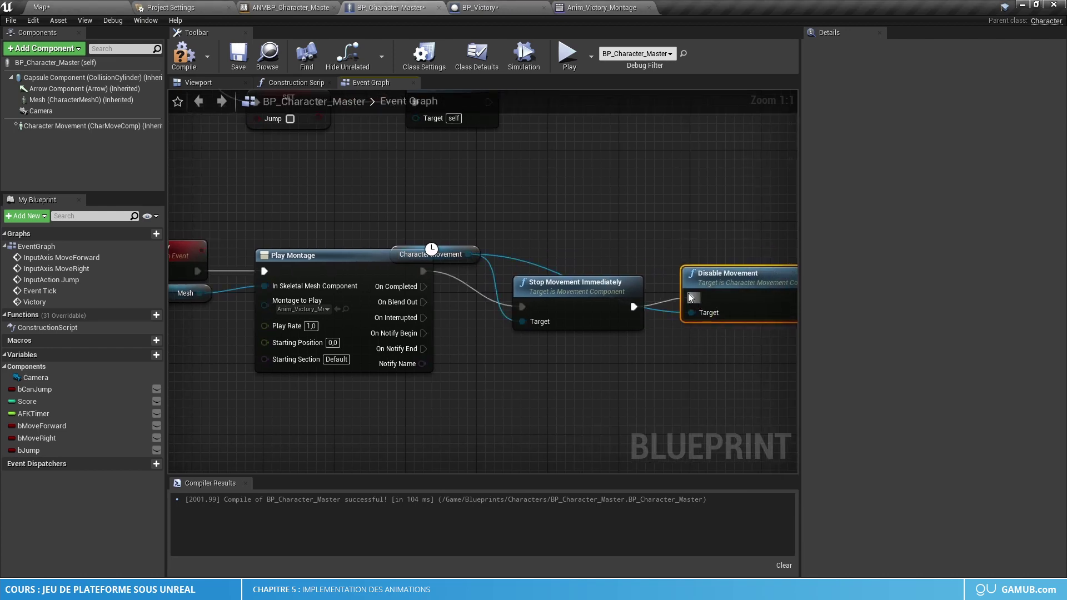
{"action": "left_click", "coordinate": [566, 59]}
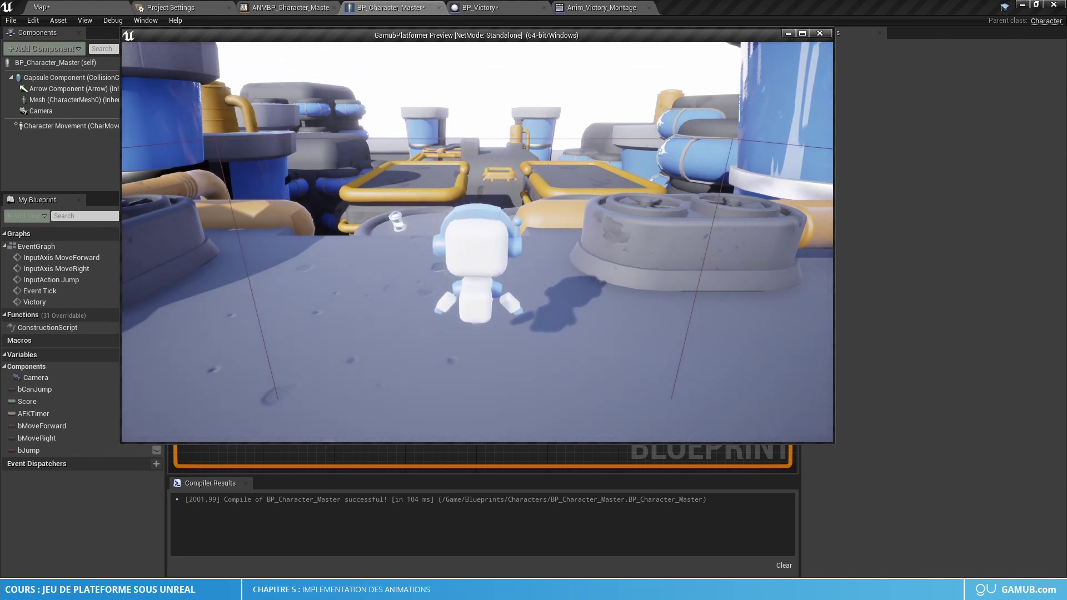
{"action": "key", "text": "Escape"}
Move the BP_Victory trigger box from the start area onto the orange-railed platform at the level's end, about X 14190, Y 260, Z -583
{"action": "left_click", "coordinate": [100, 5]}
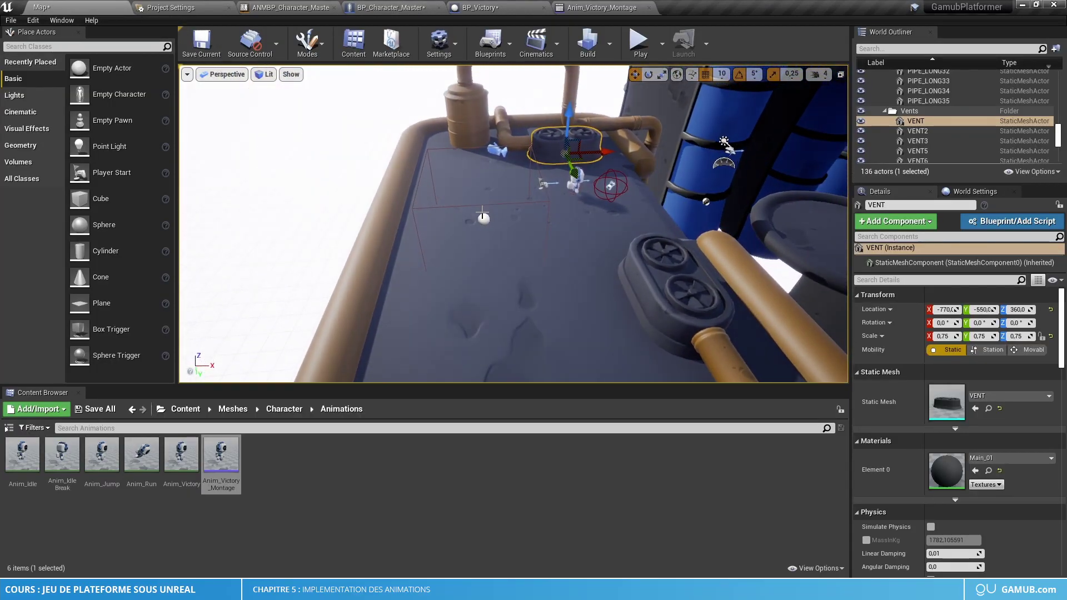
{"action": "left_click", "coordinate": [484, 218]}
{"action": "right_click_drag", "start_coordinate": [485, 218], "coordinate": [534, 223]}
{"action": "left_click_drag", "start_coordinate": [683, 224], "coordinate": [625, 223]}
{"action": "right_click_drag", "start_coordinate": [754, 191], "coordinate": [350, 219]}
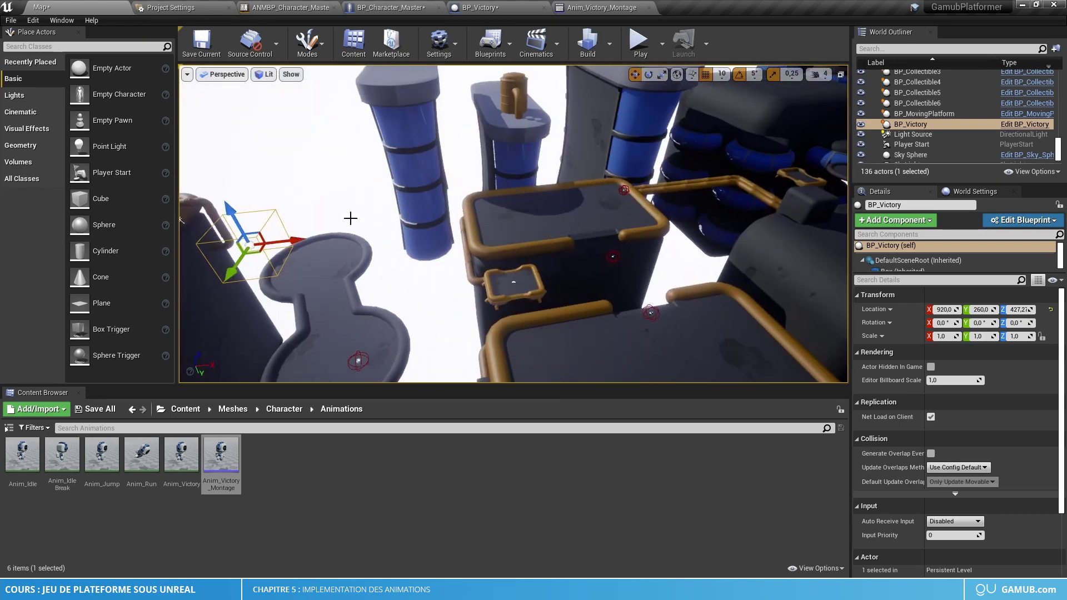
{"action": "left_click_drag", "start_coordinate": [289, 240], "coordinate": [314, 238]}
{"action": "right_click_drag", "start_coordinate": [314, 238], "coordinate": [443, 215]}
{"action": "left_click_drag", "start_coordinate": [538, 204], "coordinate": [823, 182]}
{"action": "right_click_drag", "start_coordinate": [823, 182], "coordinate": [698, 174]}
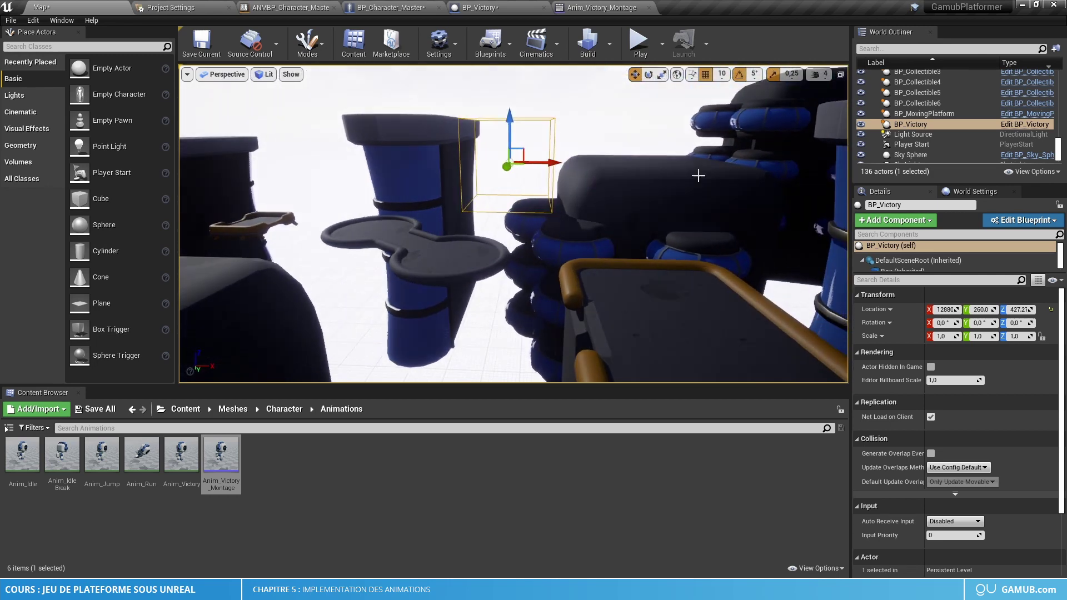
{"action": "left_click_drag", "start_coordinate": [735, 184], "coordinate": [771, 185]}
{"action": "right_click_drag", "start_coordinate": [771, 186], "coordinate": [808, 188]}
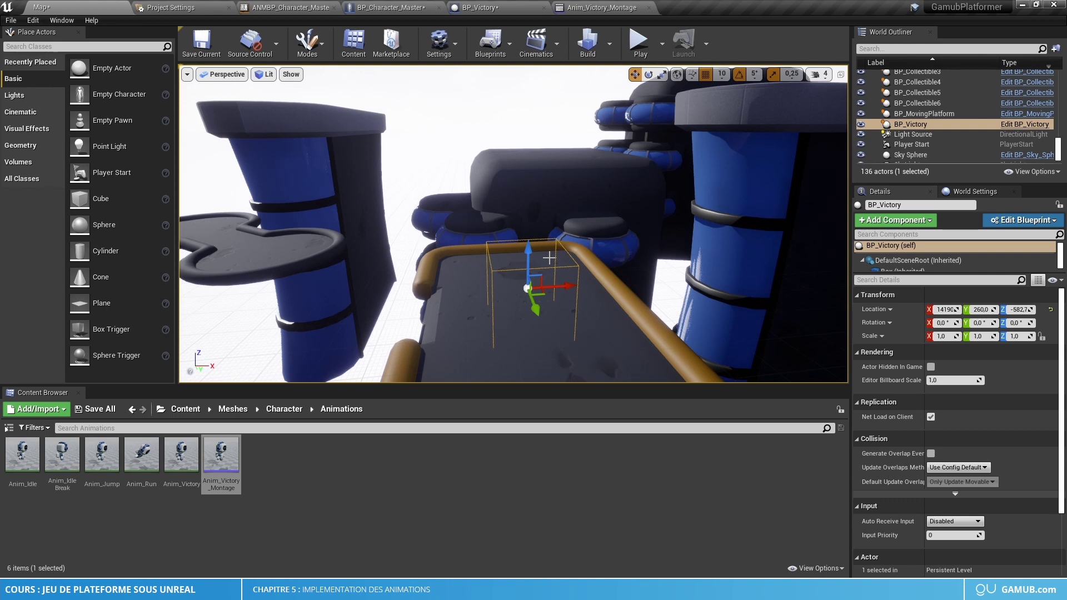
{"action": "right_click_drag", "start_coordinate": [522, 254], "coordinate": [536, 275]}
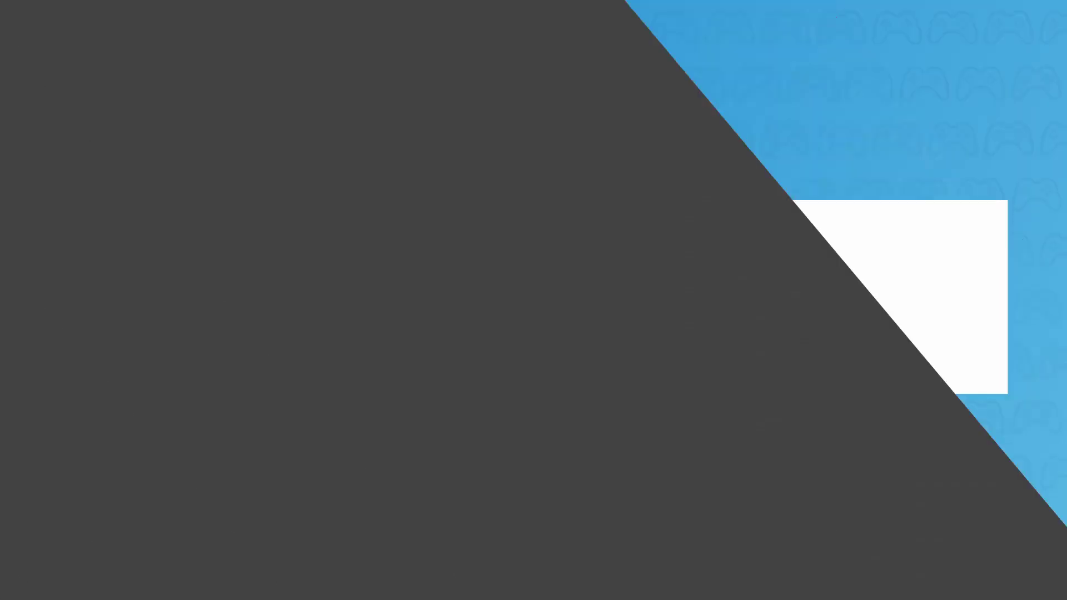